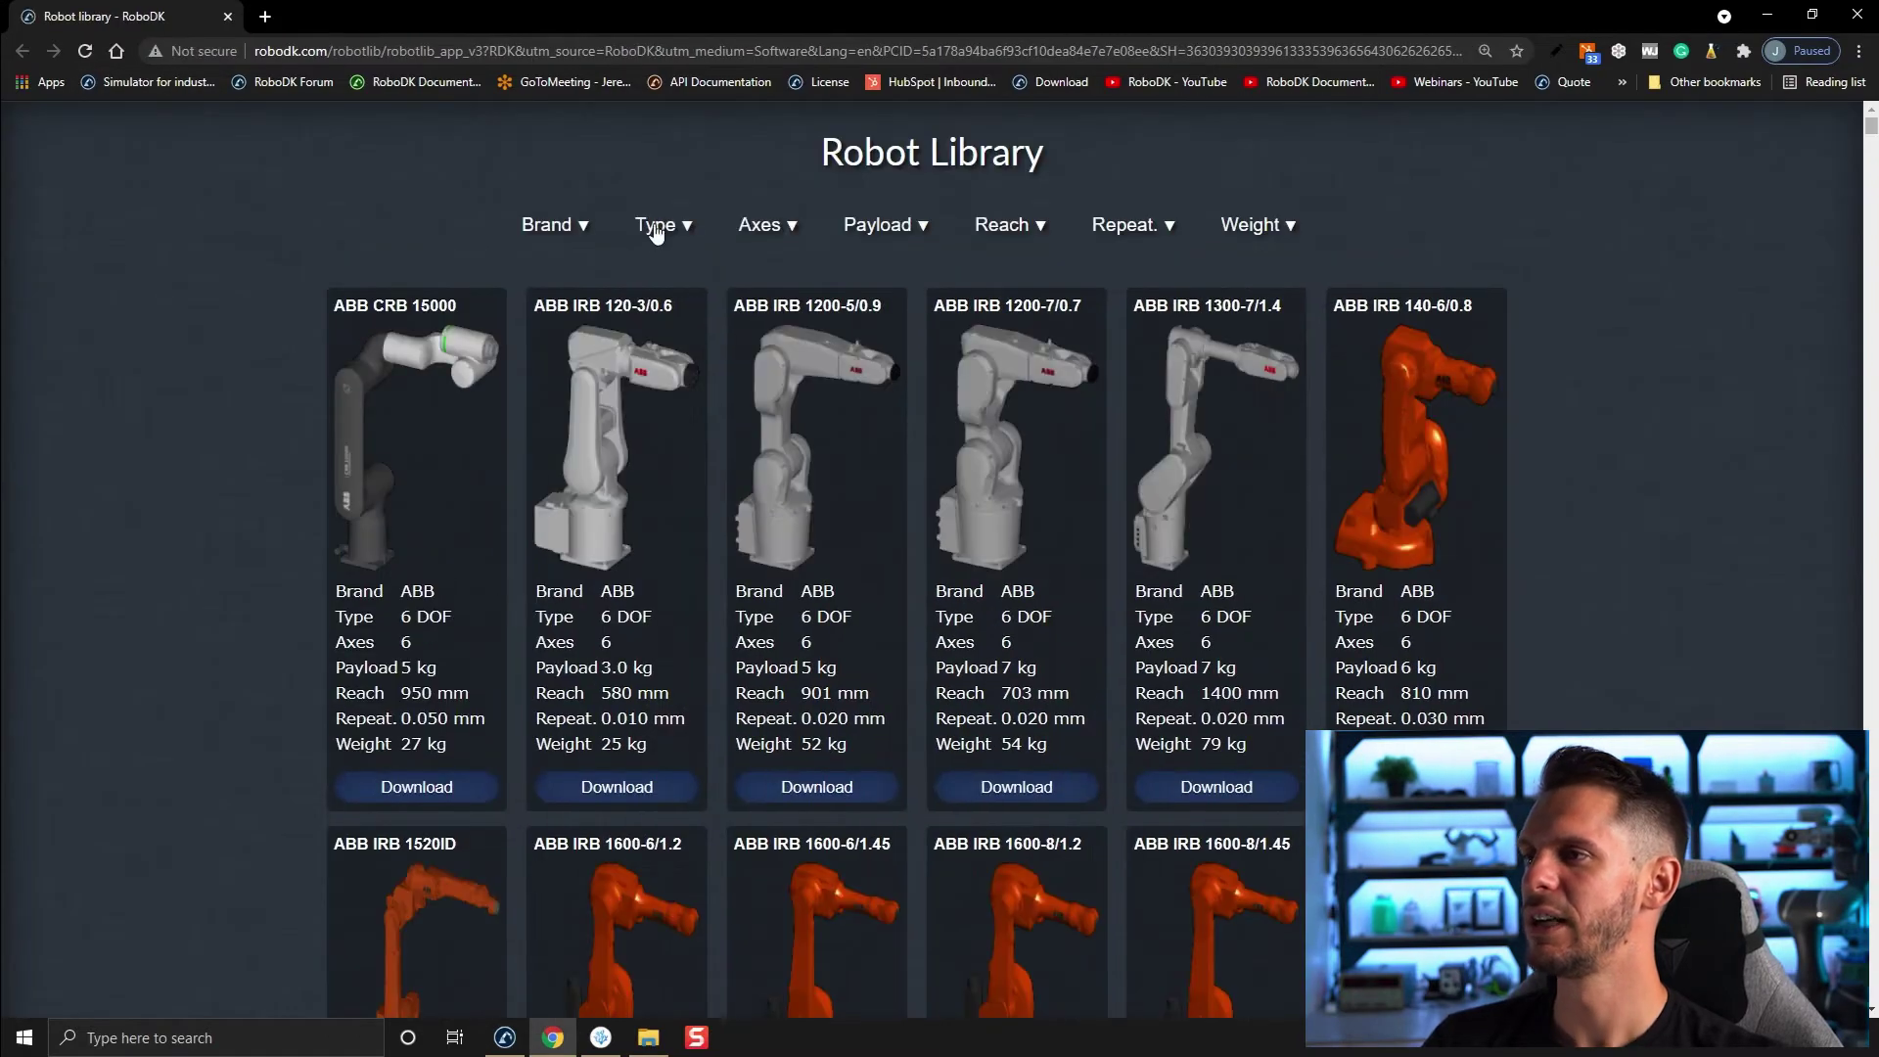
- Filter the Robot Library by type to show only Ext. axis mechanisms
click(669, 231)
scroll(712, 455, down, 3)
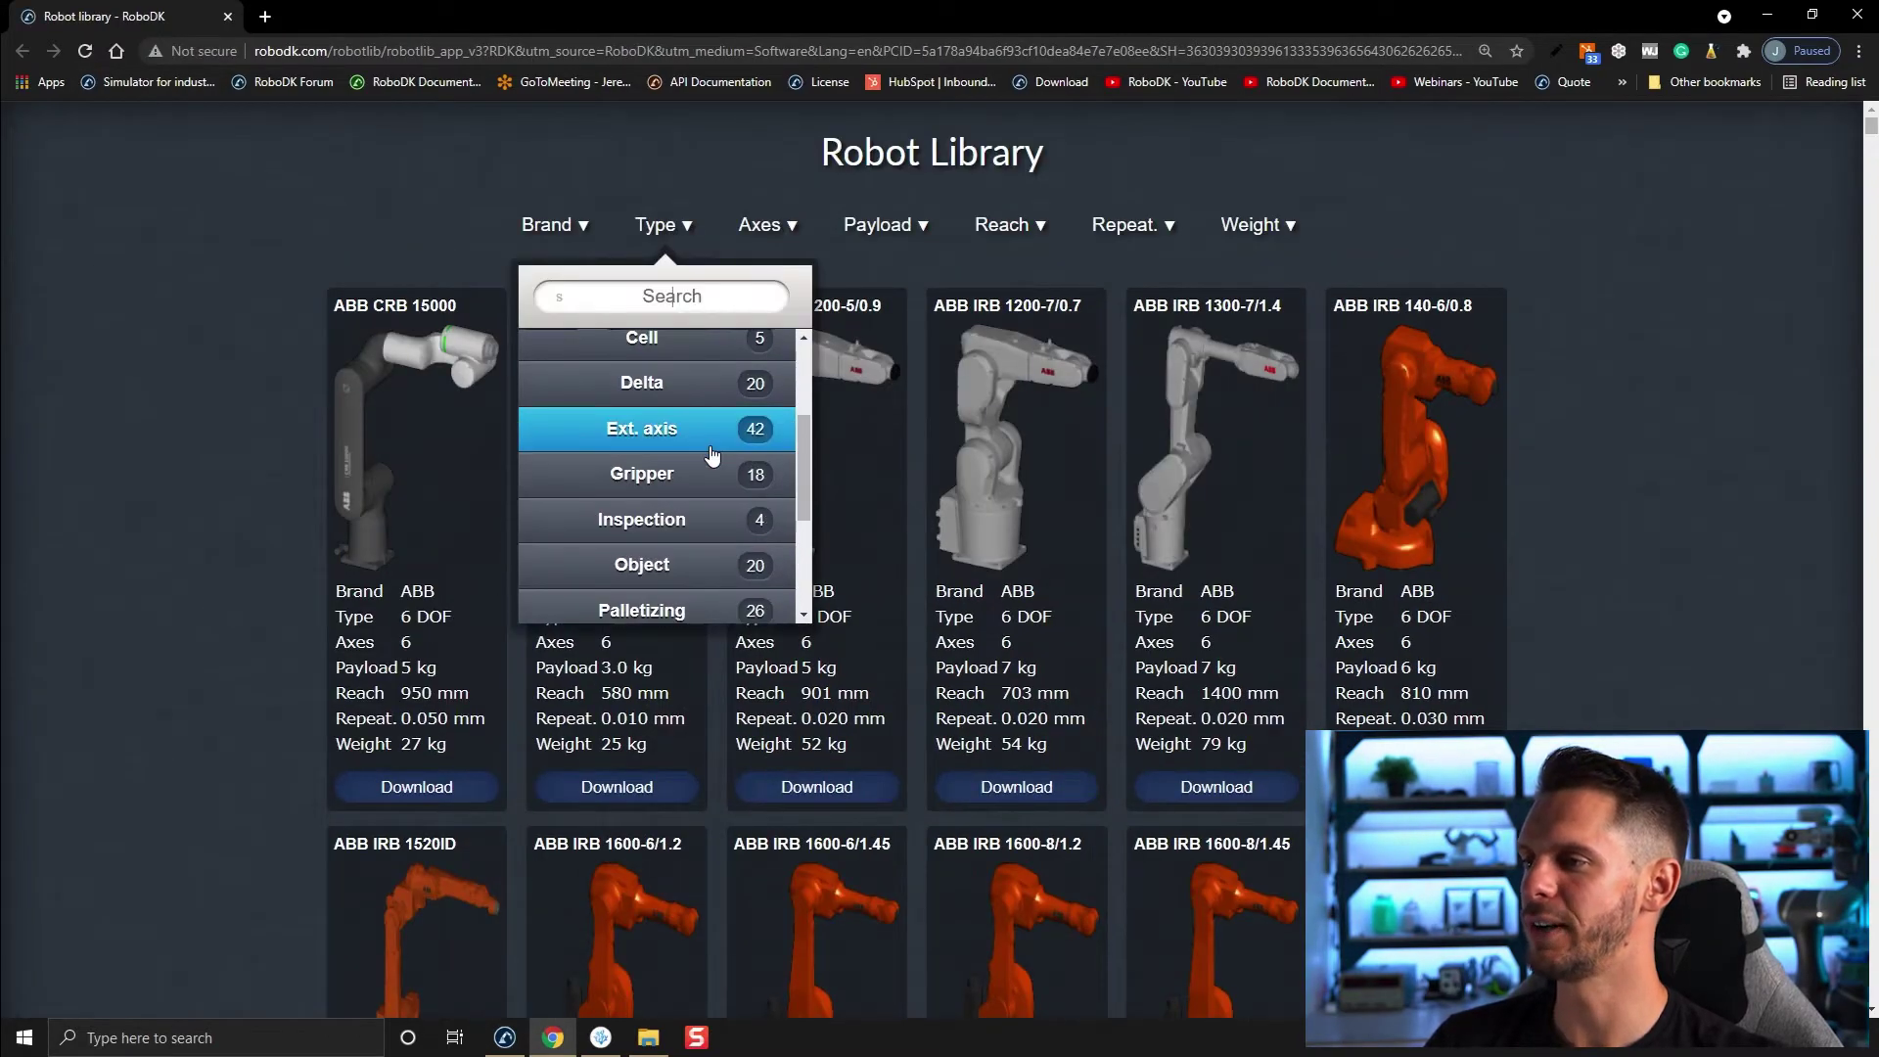
click(722, 428)
- Browse the external-axis results and download the KUKA KP1 H1000 EH1280 positioner
scroll(718, 426, down, 3)
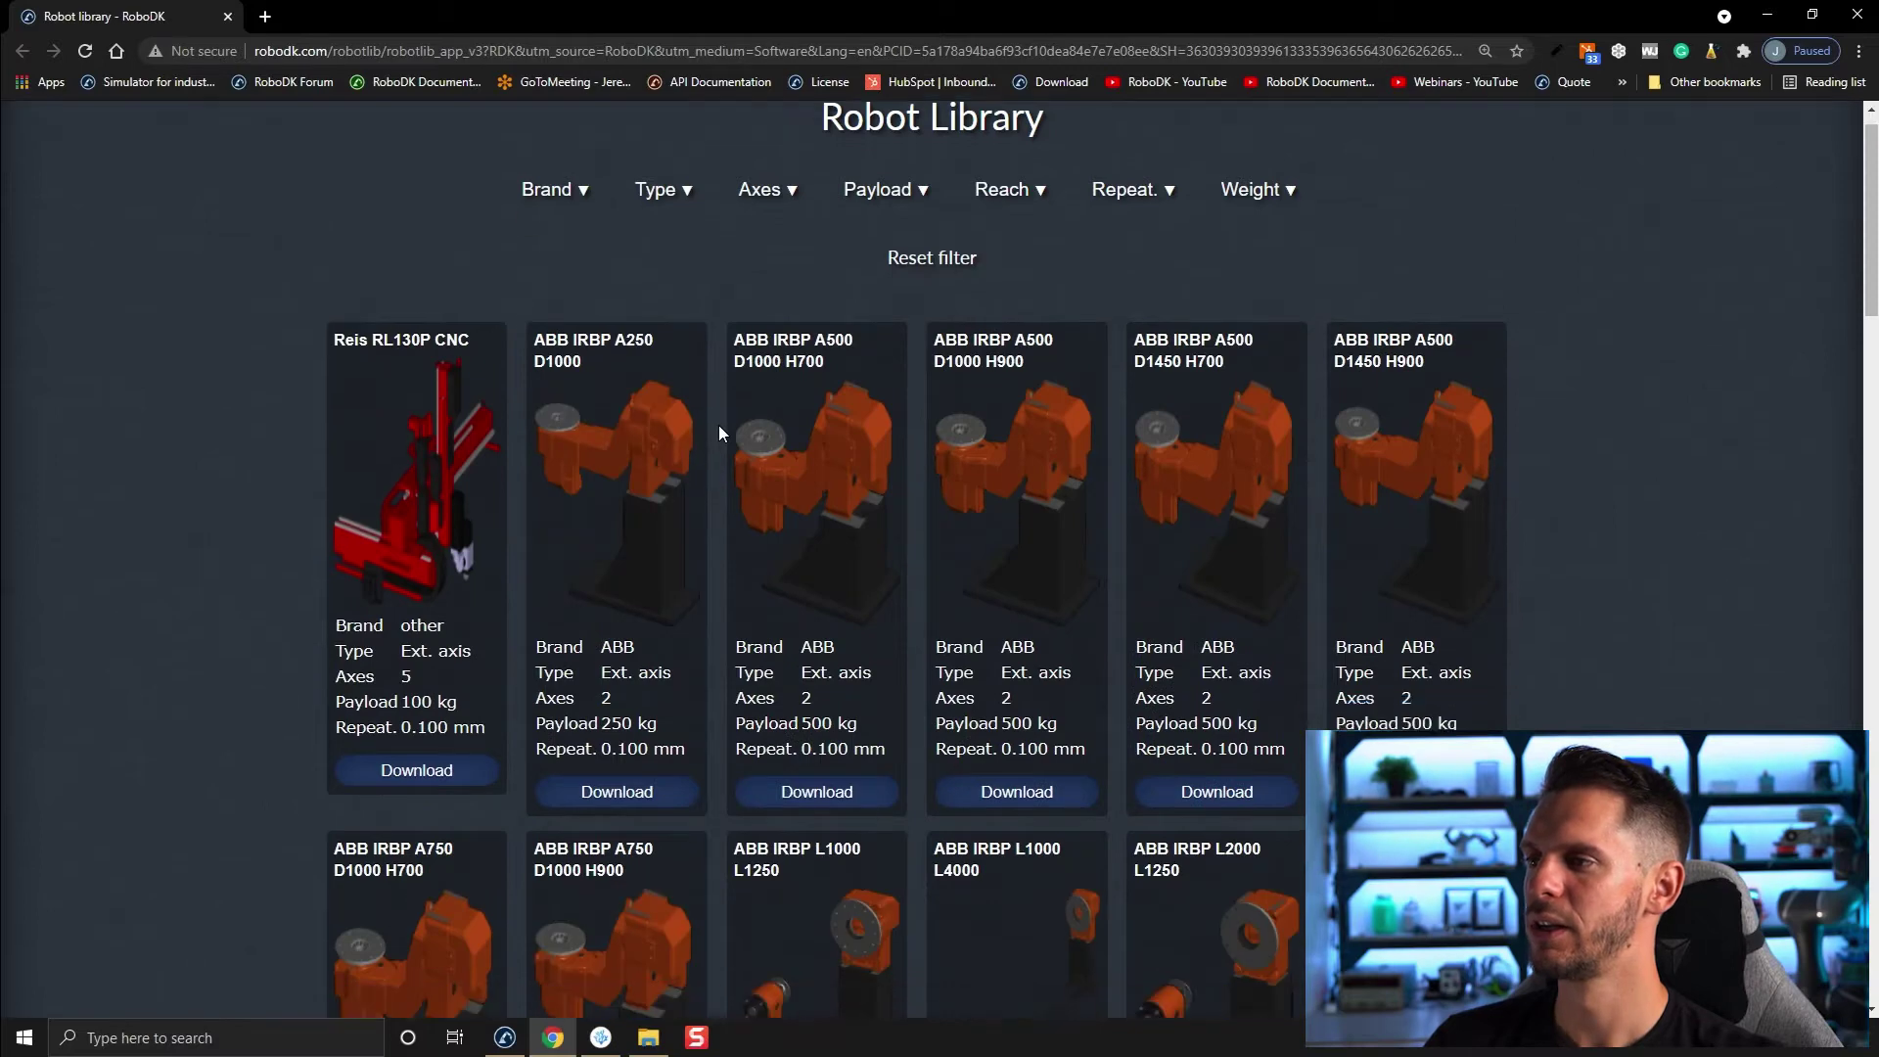
scroll(719, 425, down, 10)
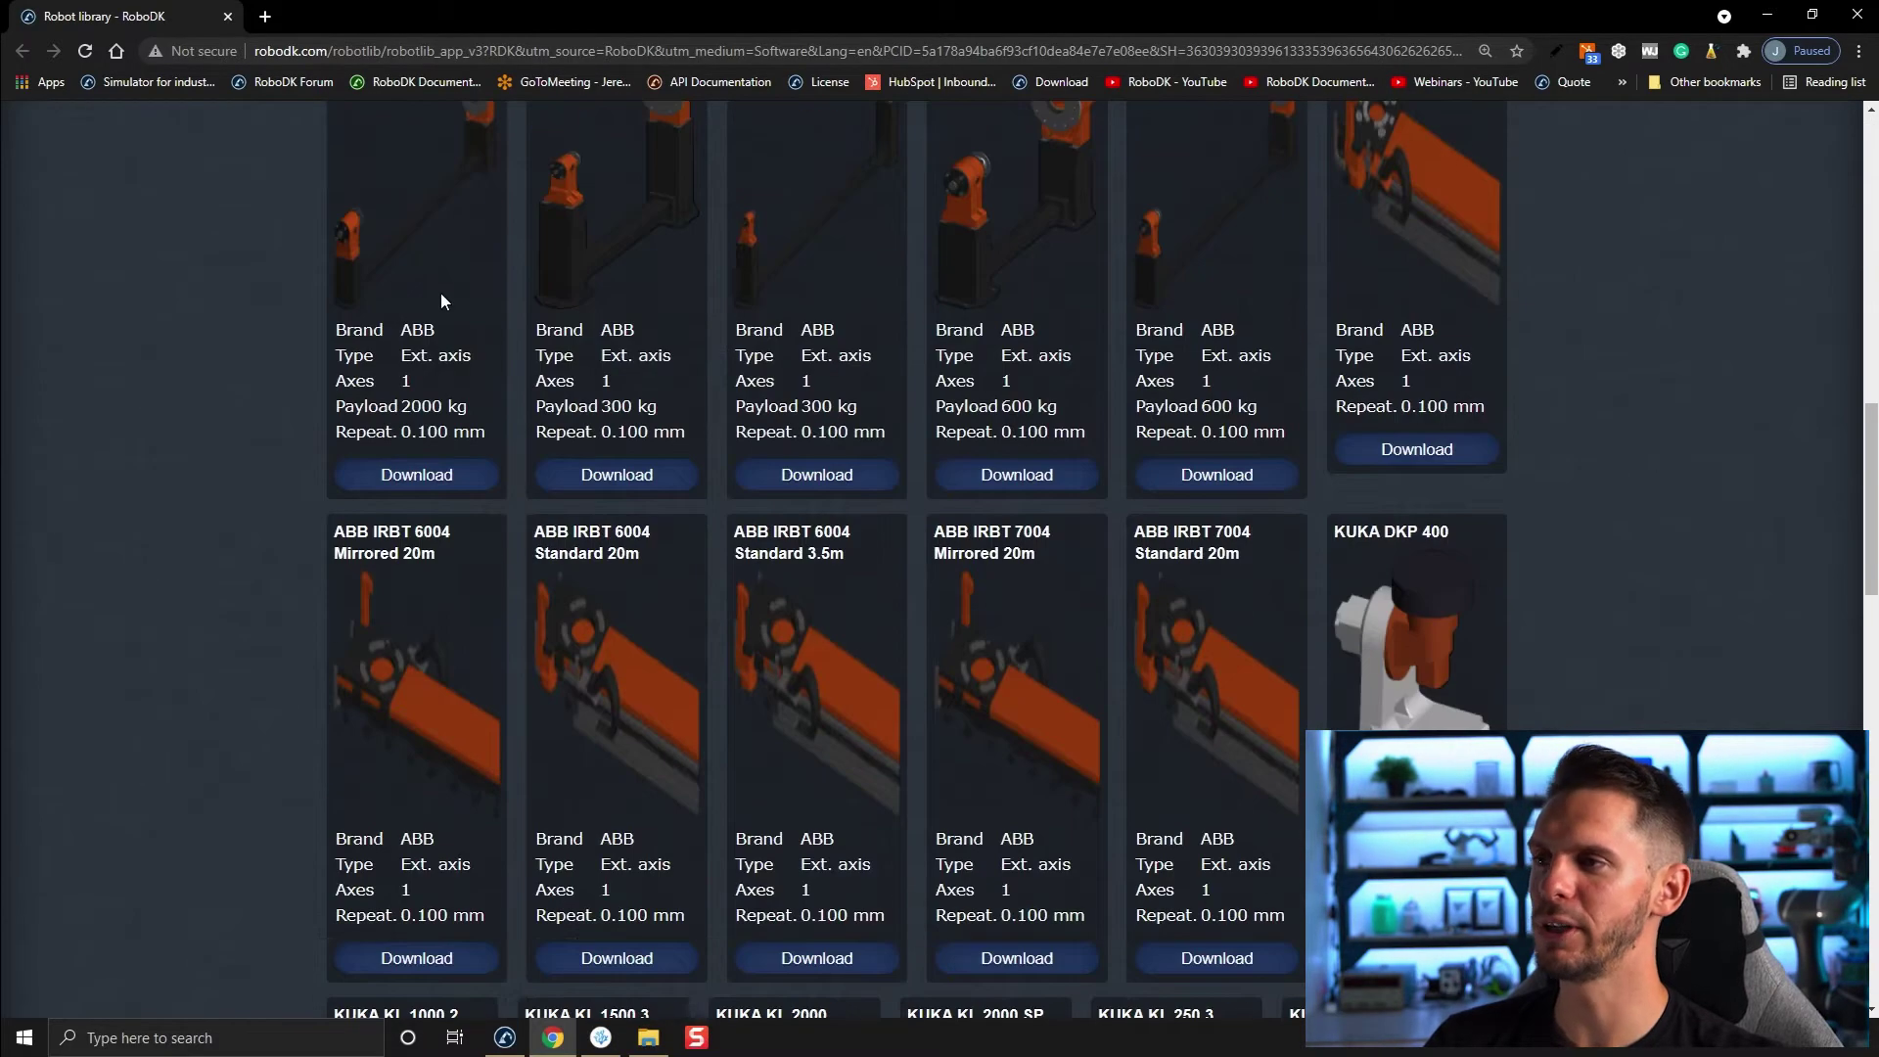
scroll(591, 403, up, 3)
scroll(591, 403, up, 9)
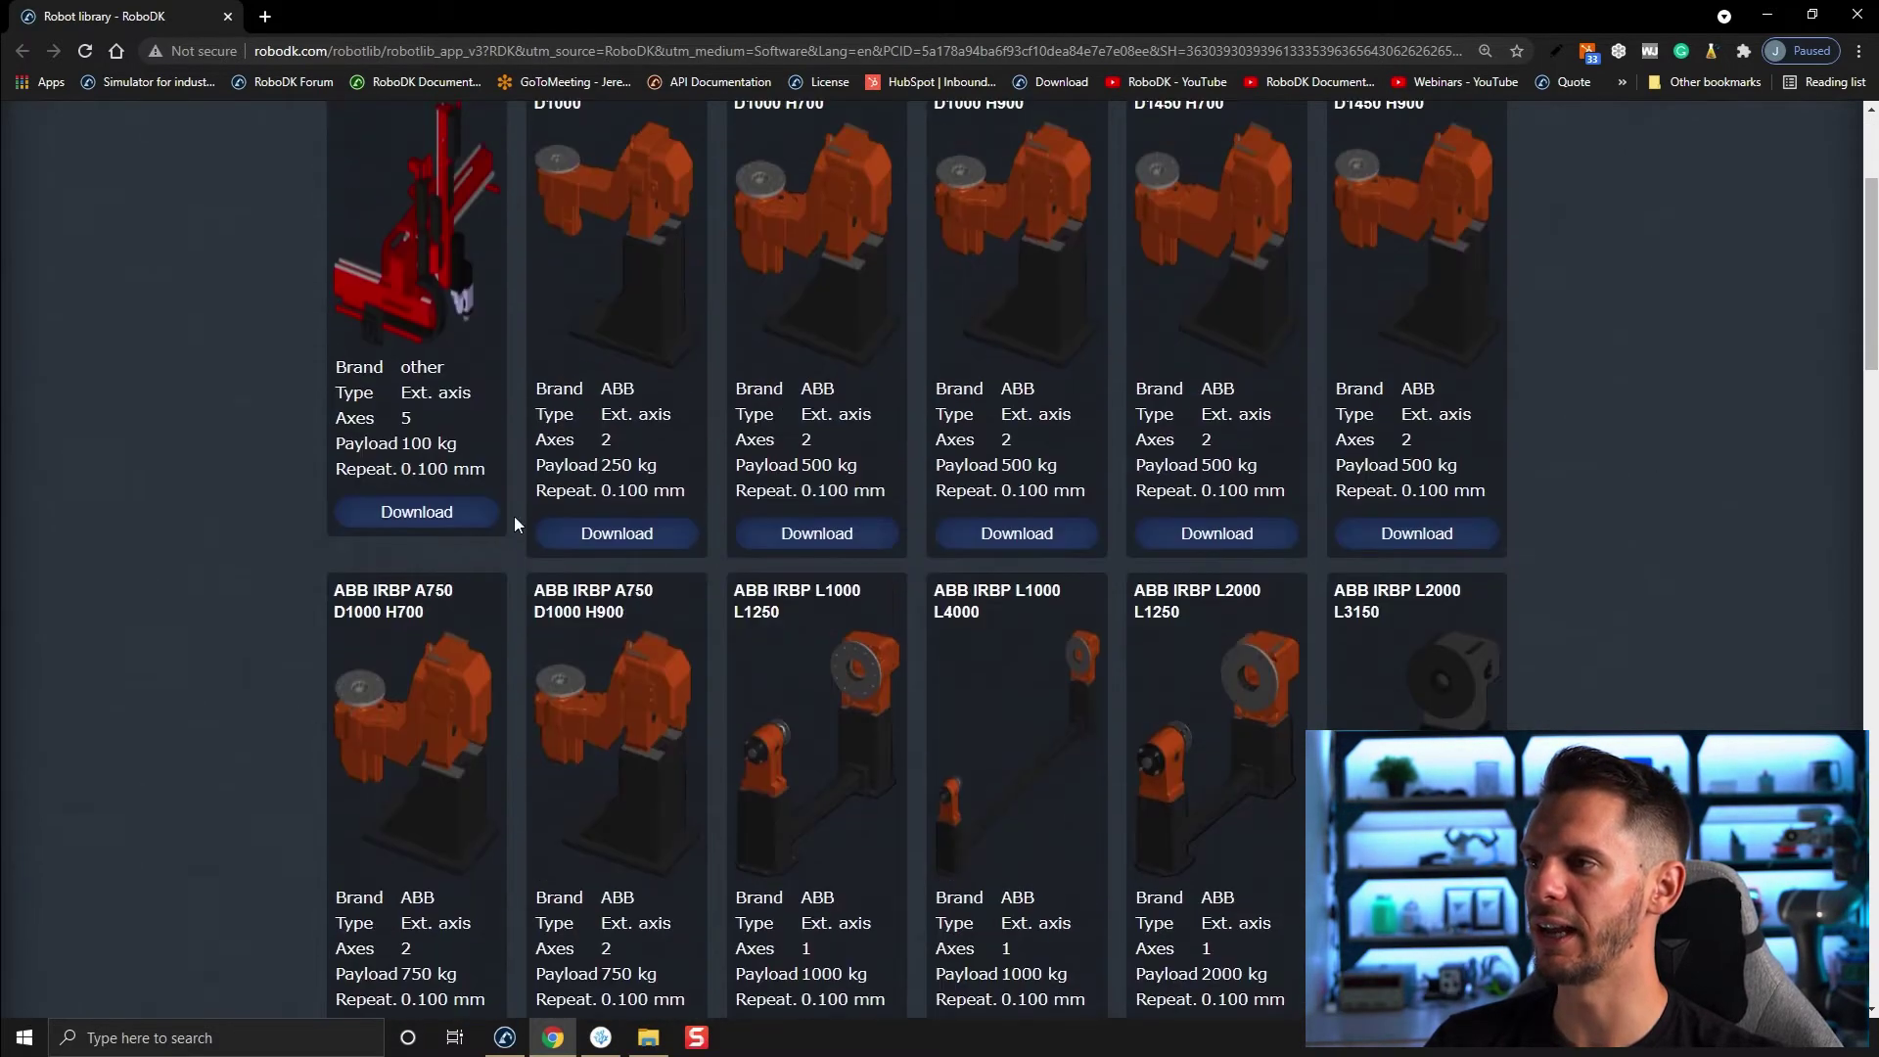
scroll(1315, 337, down, 15)
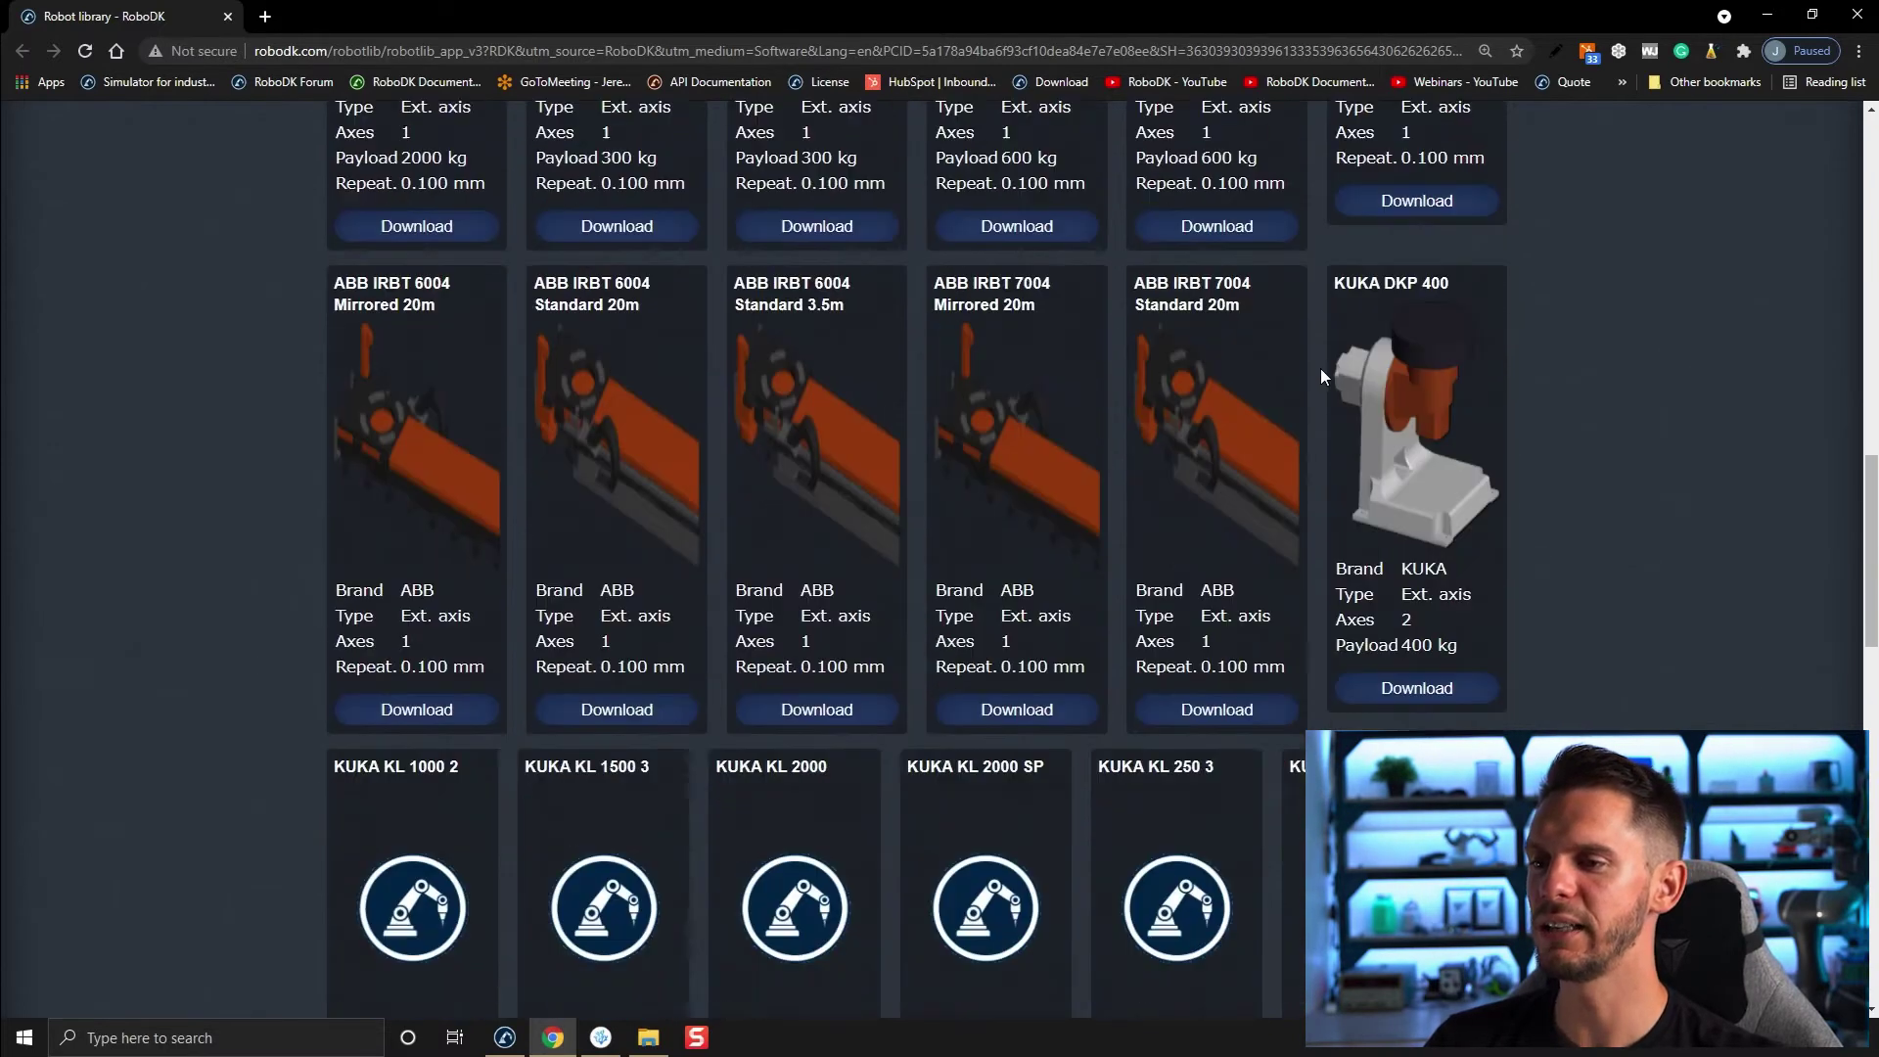
scroll(1312, 381, down, 7)
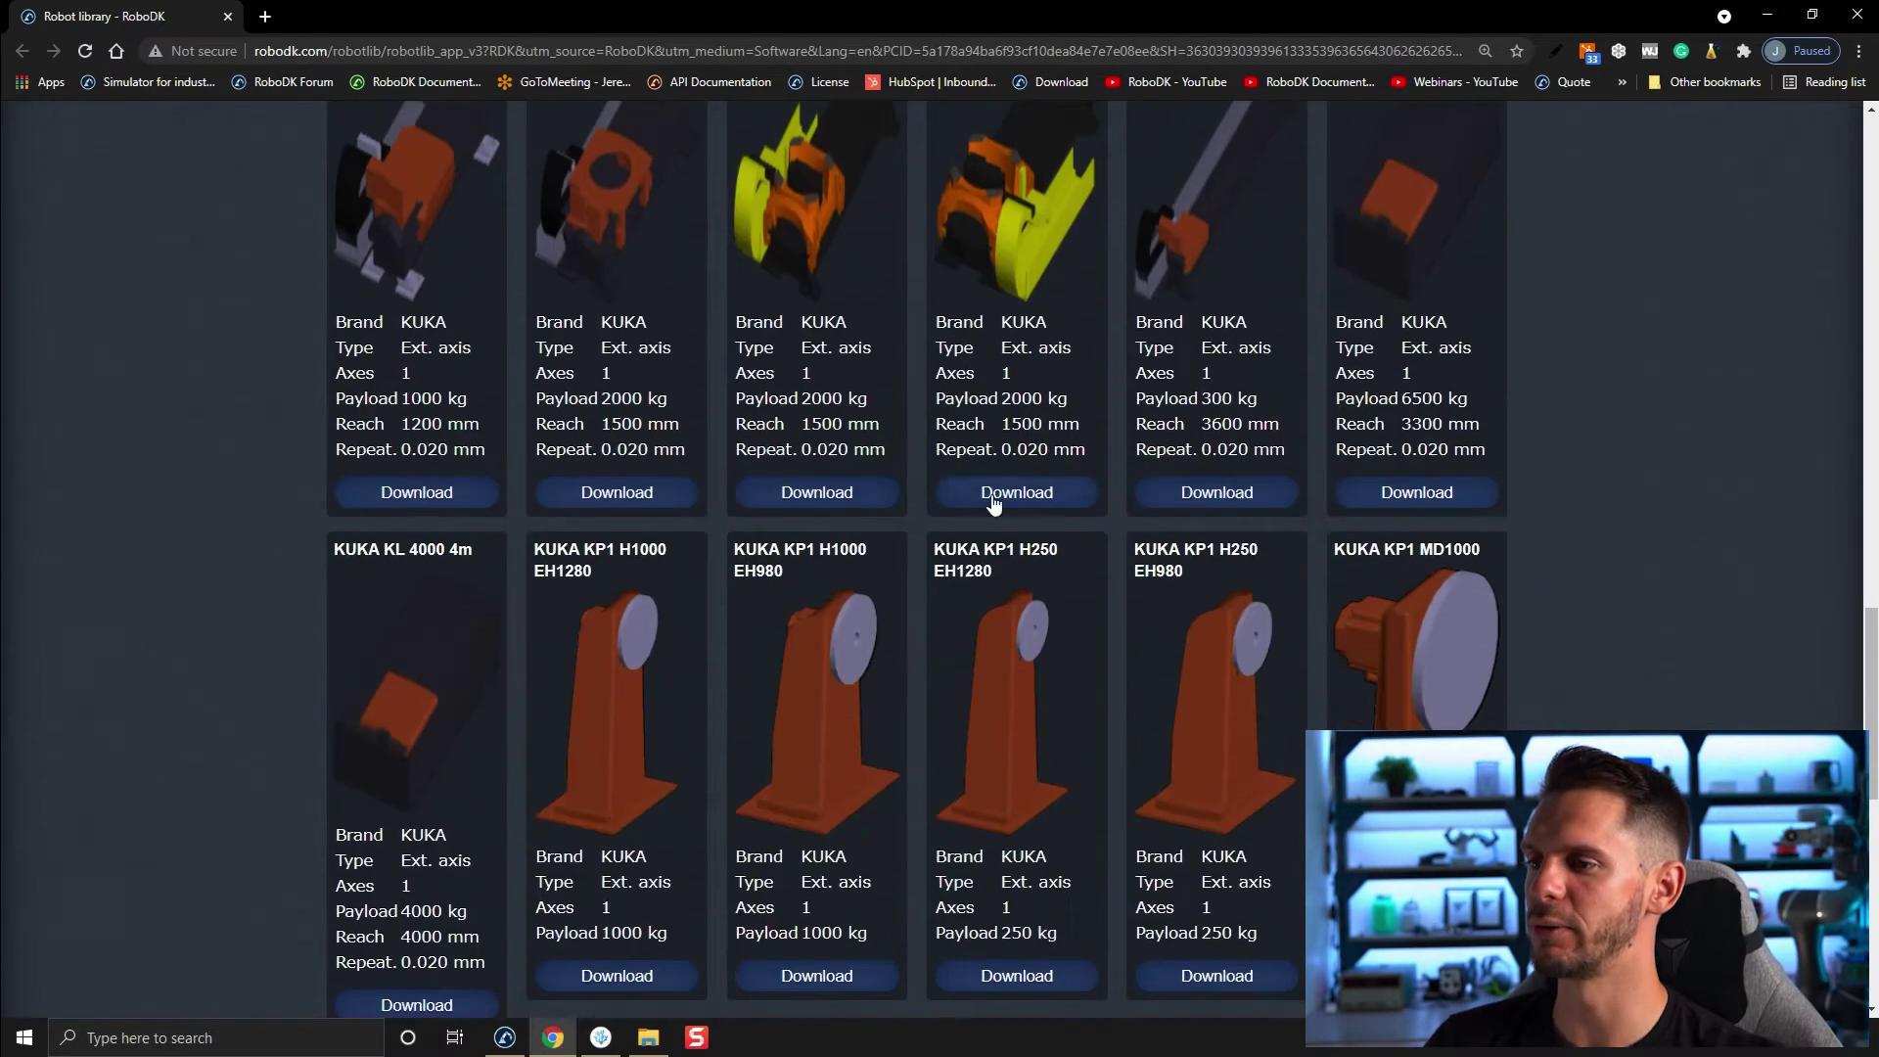
scroll(383, 620, down, 7)
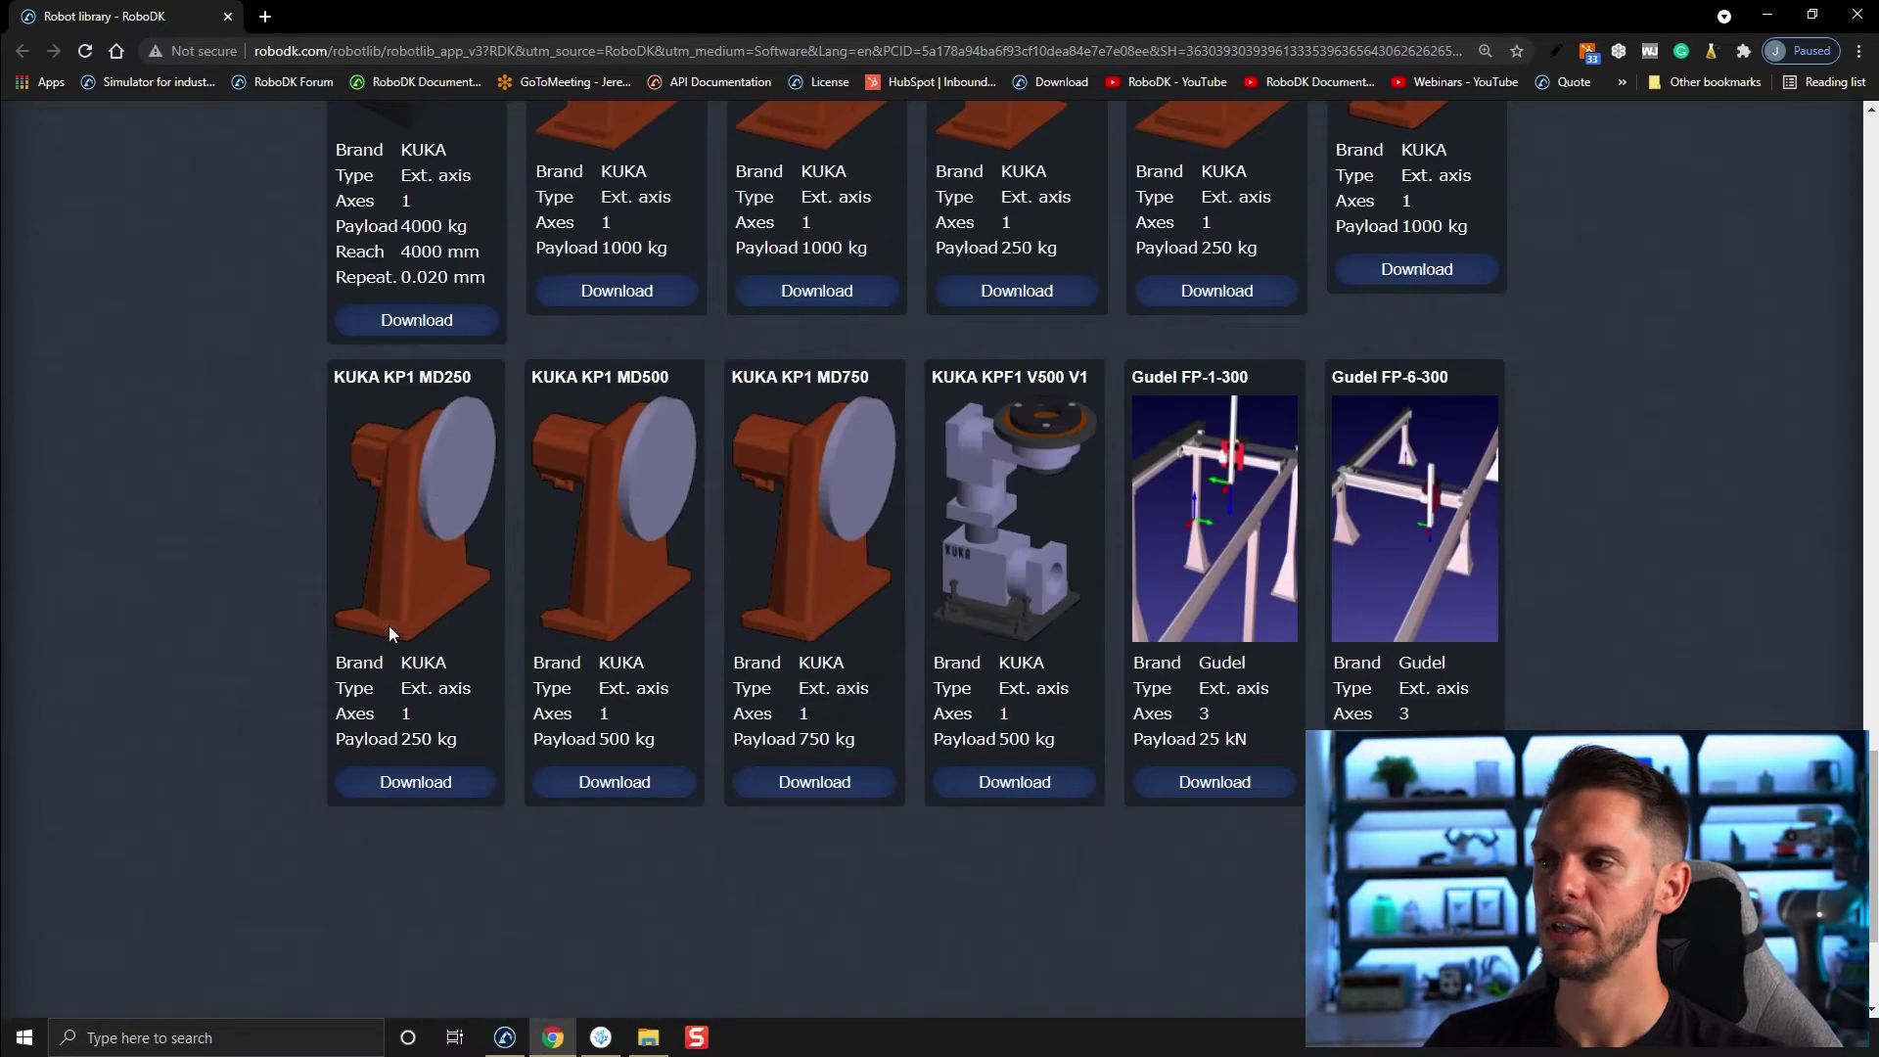
scroll(390, 633, up, 14)
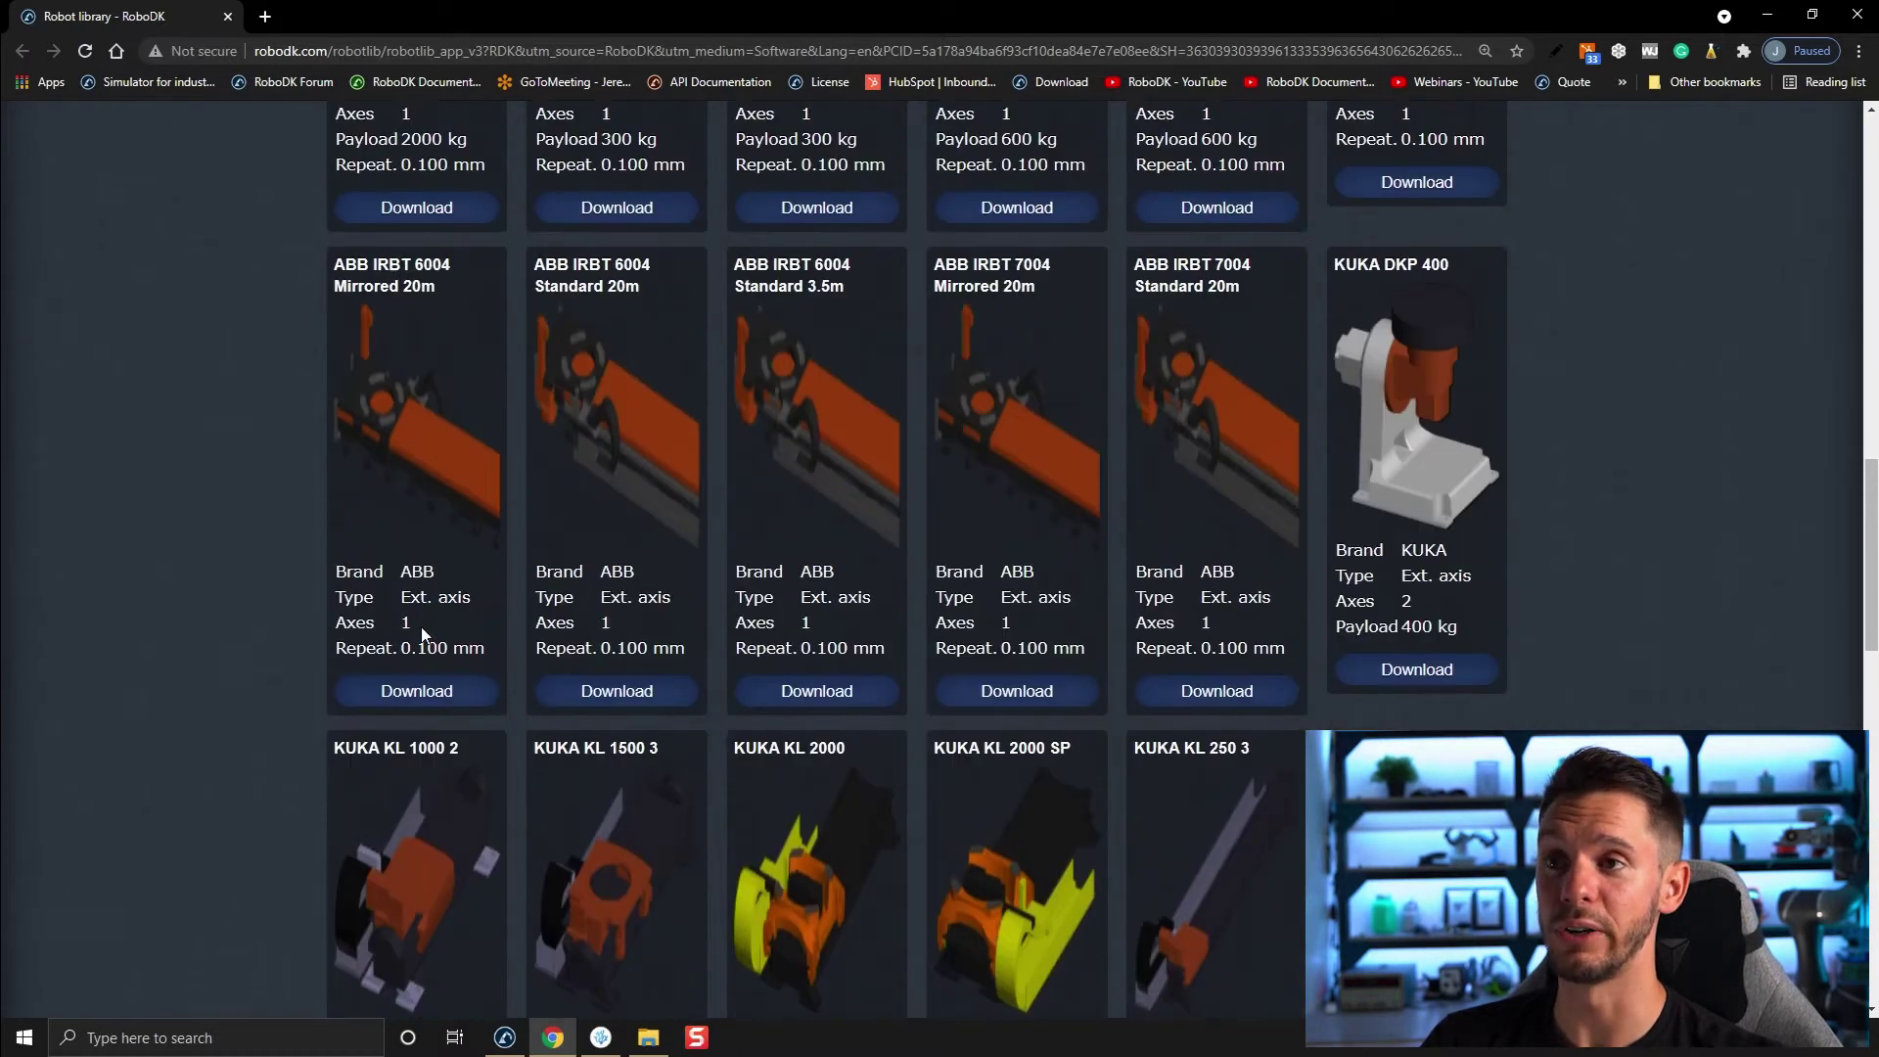
scroll(421, 632, up, 4)
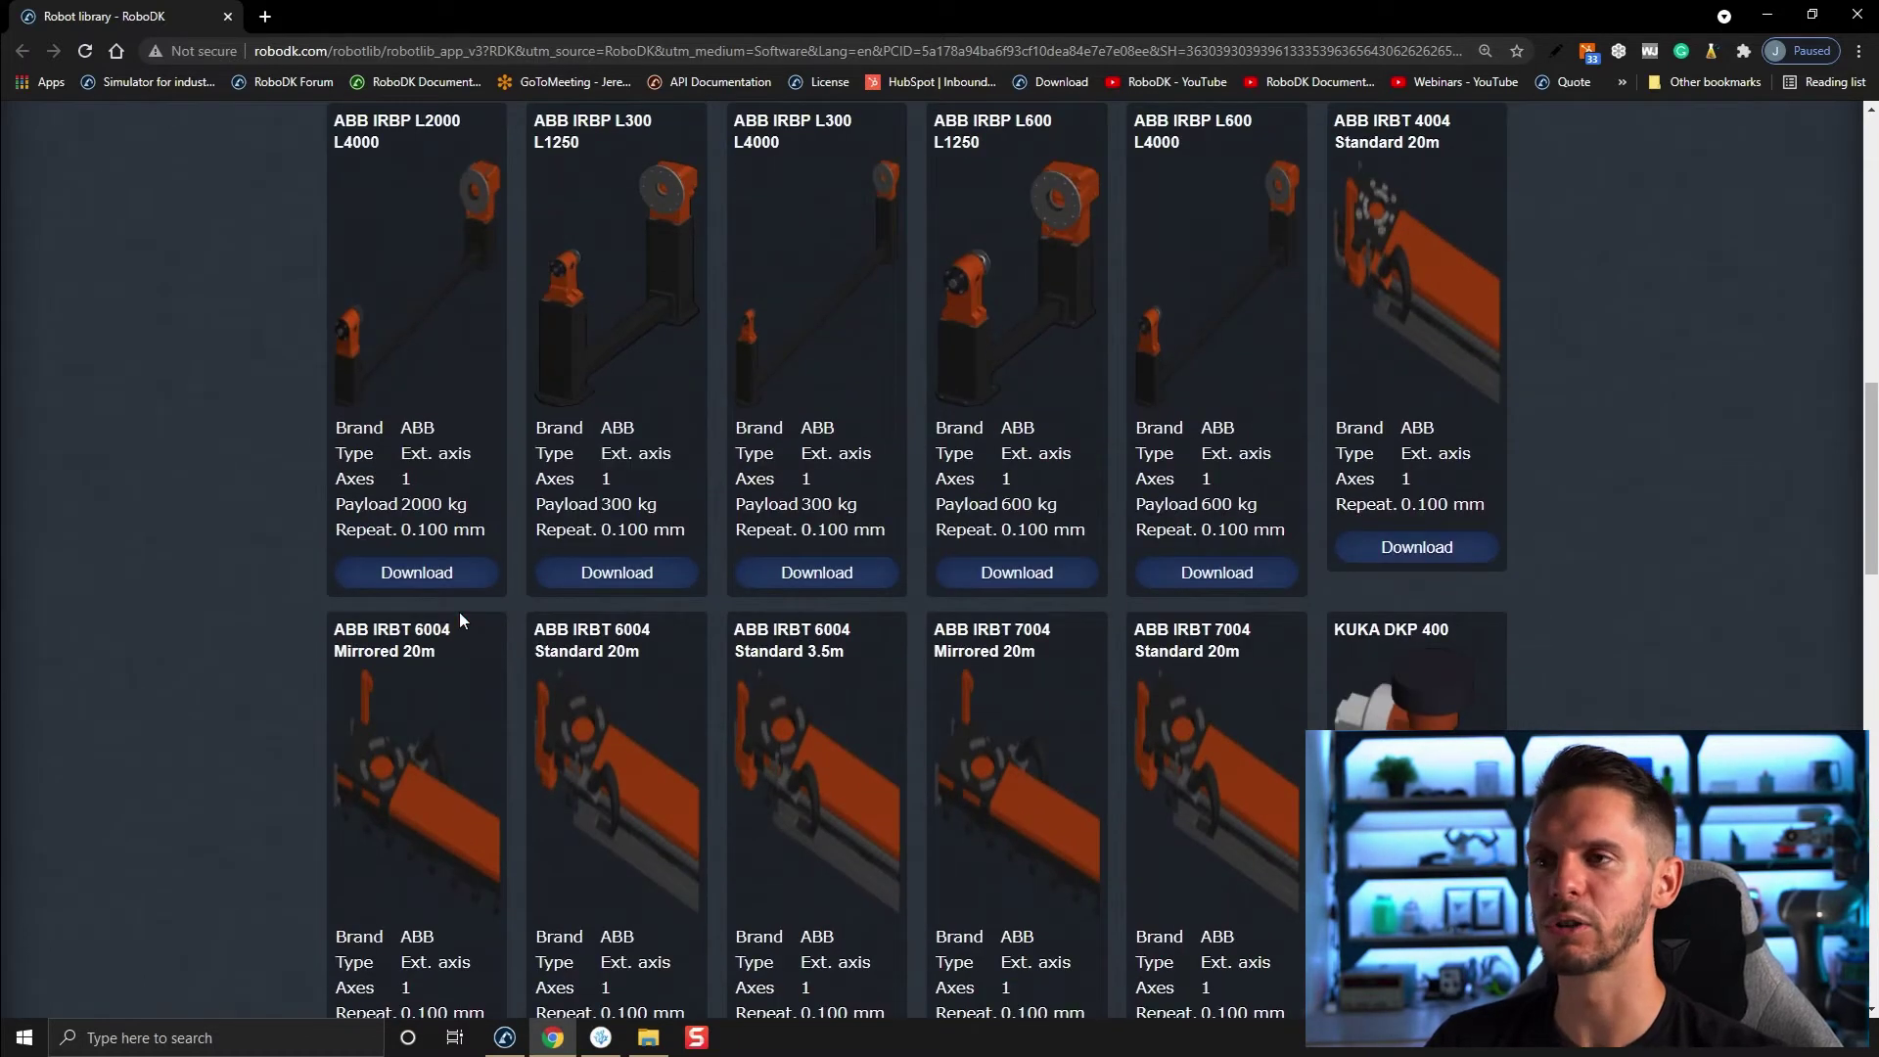
scroll(852, 431, up, 4)
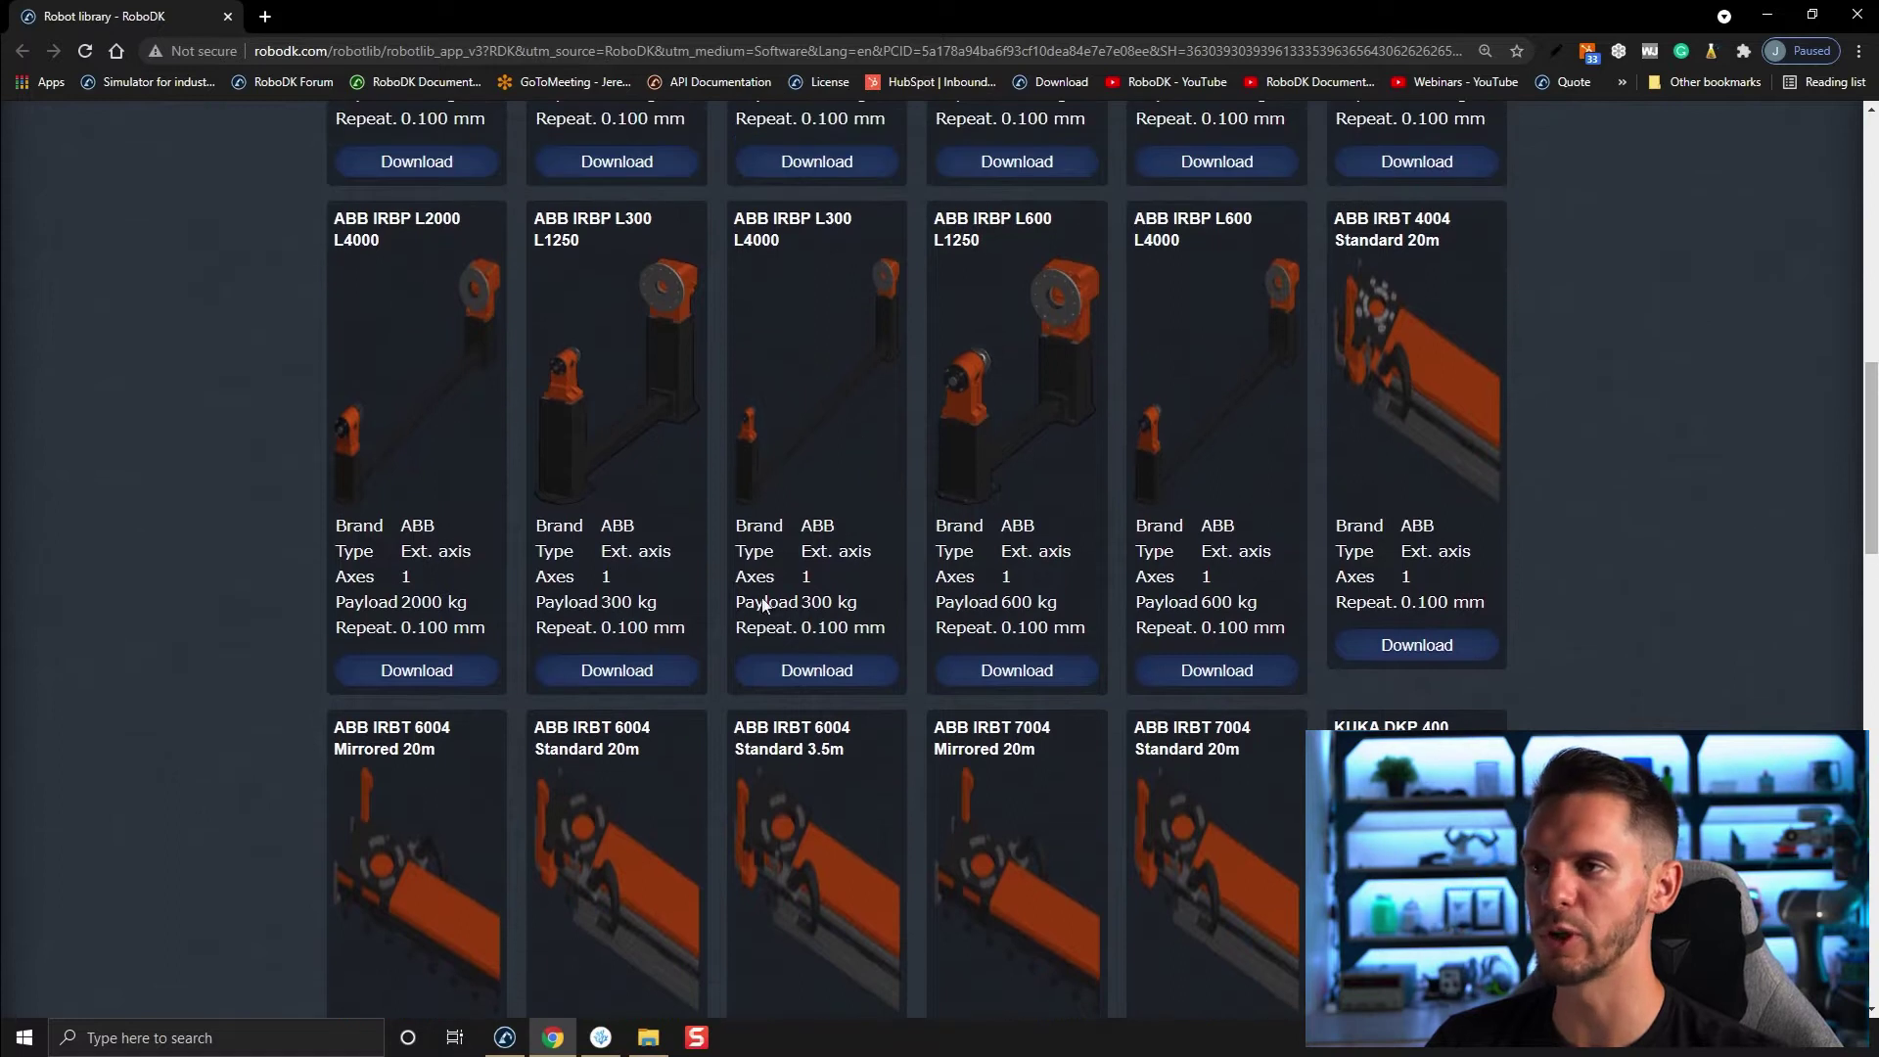
scroll(749, 613, up, 5)
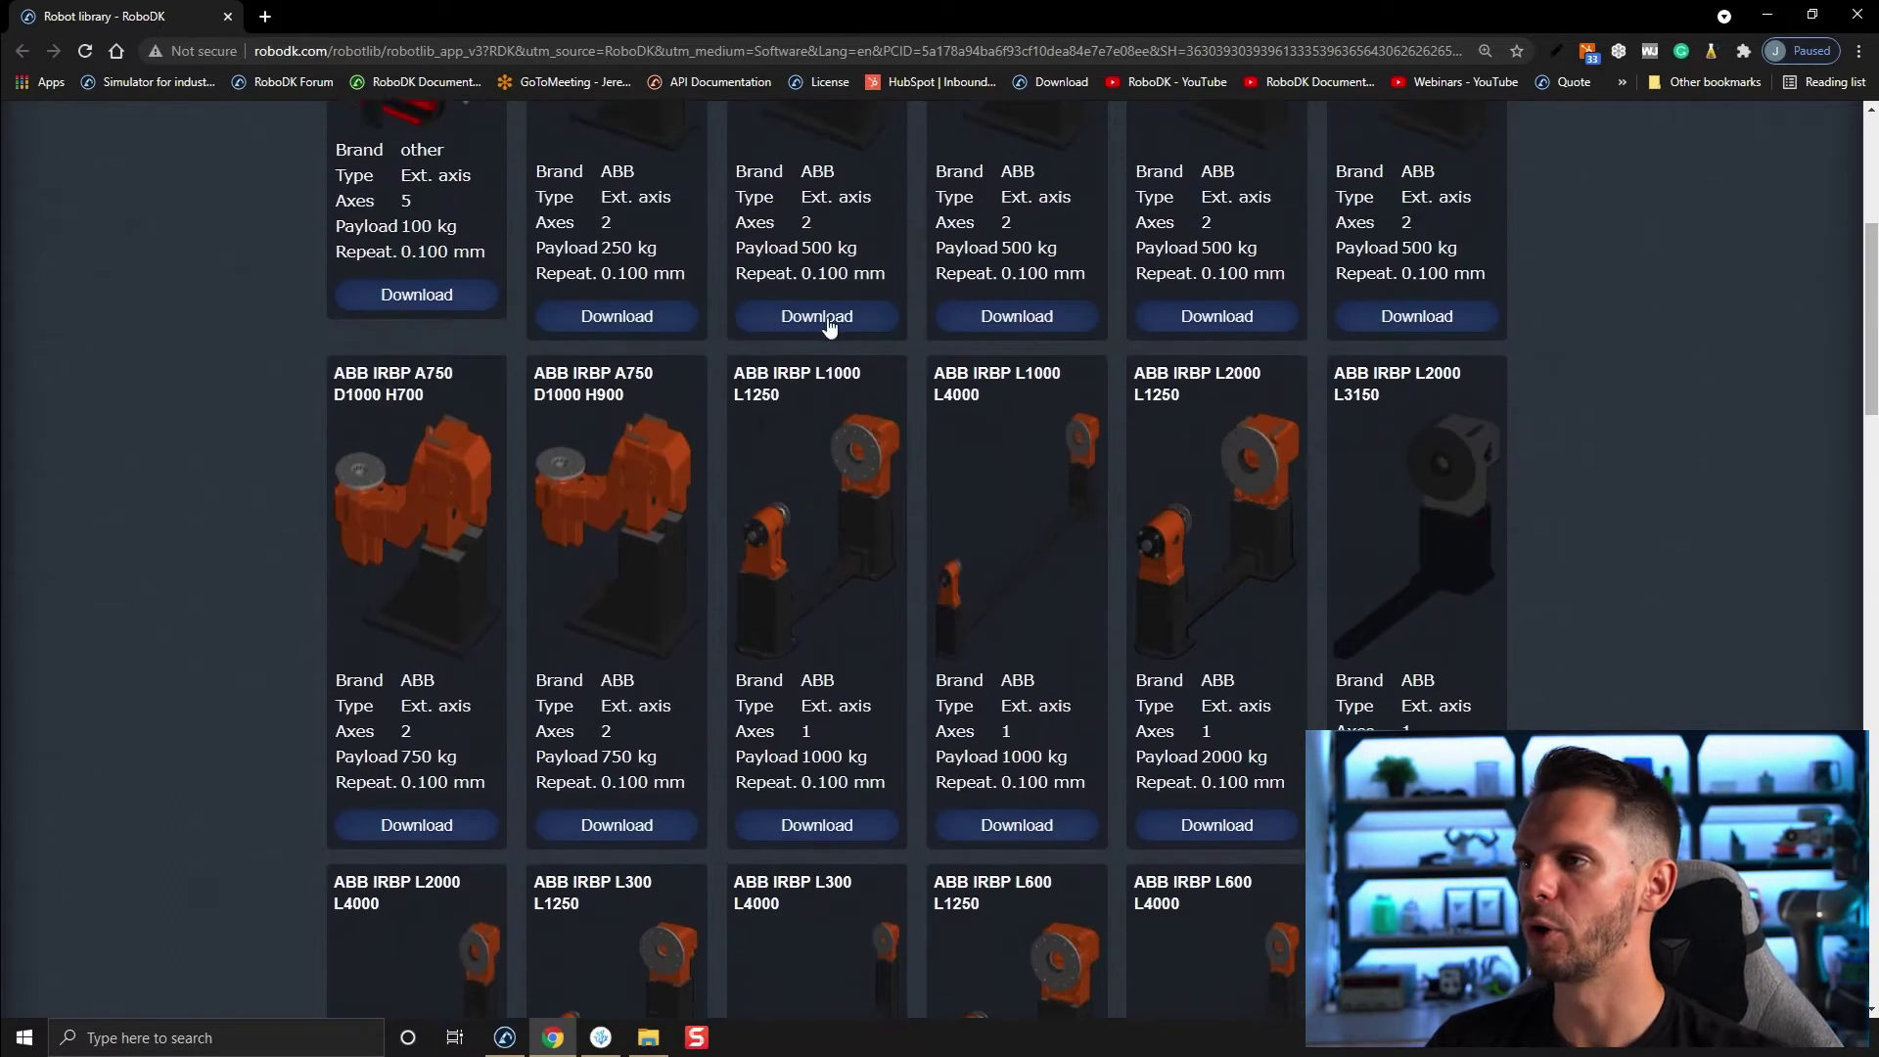
scroll(734, 550, up, 3)
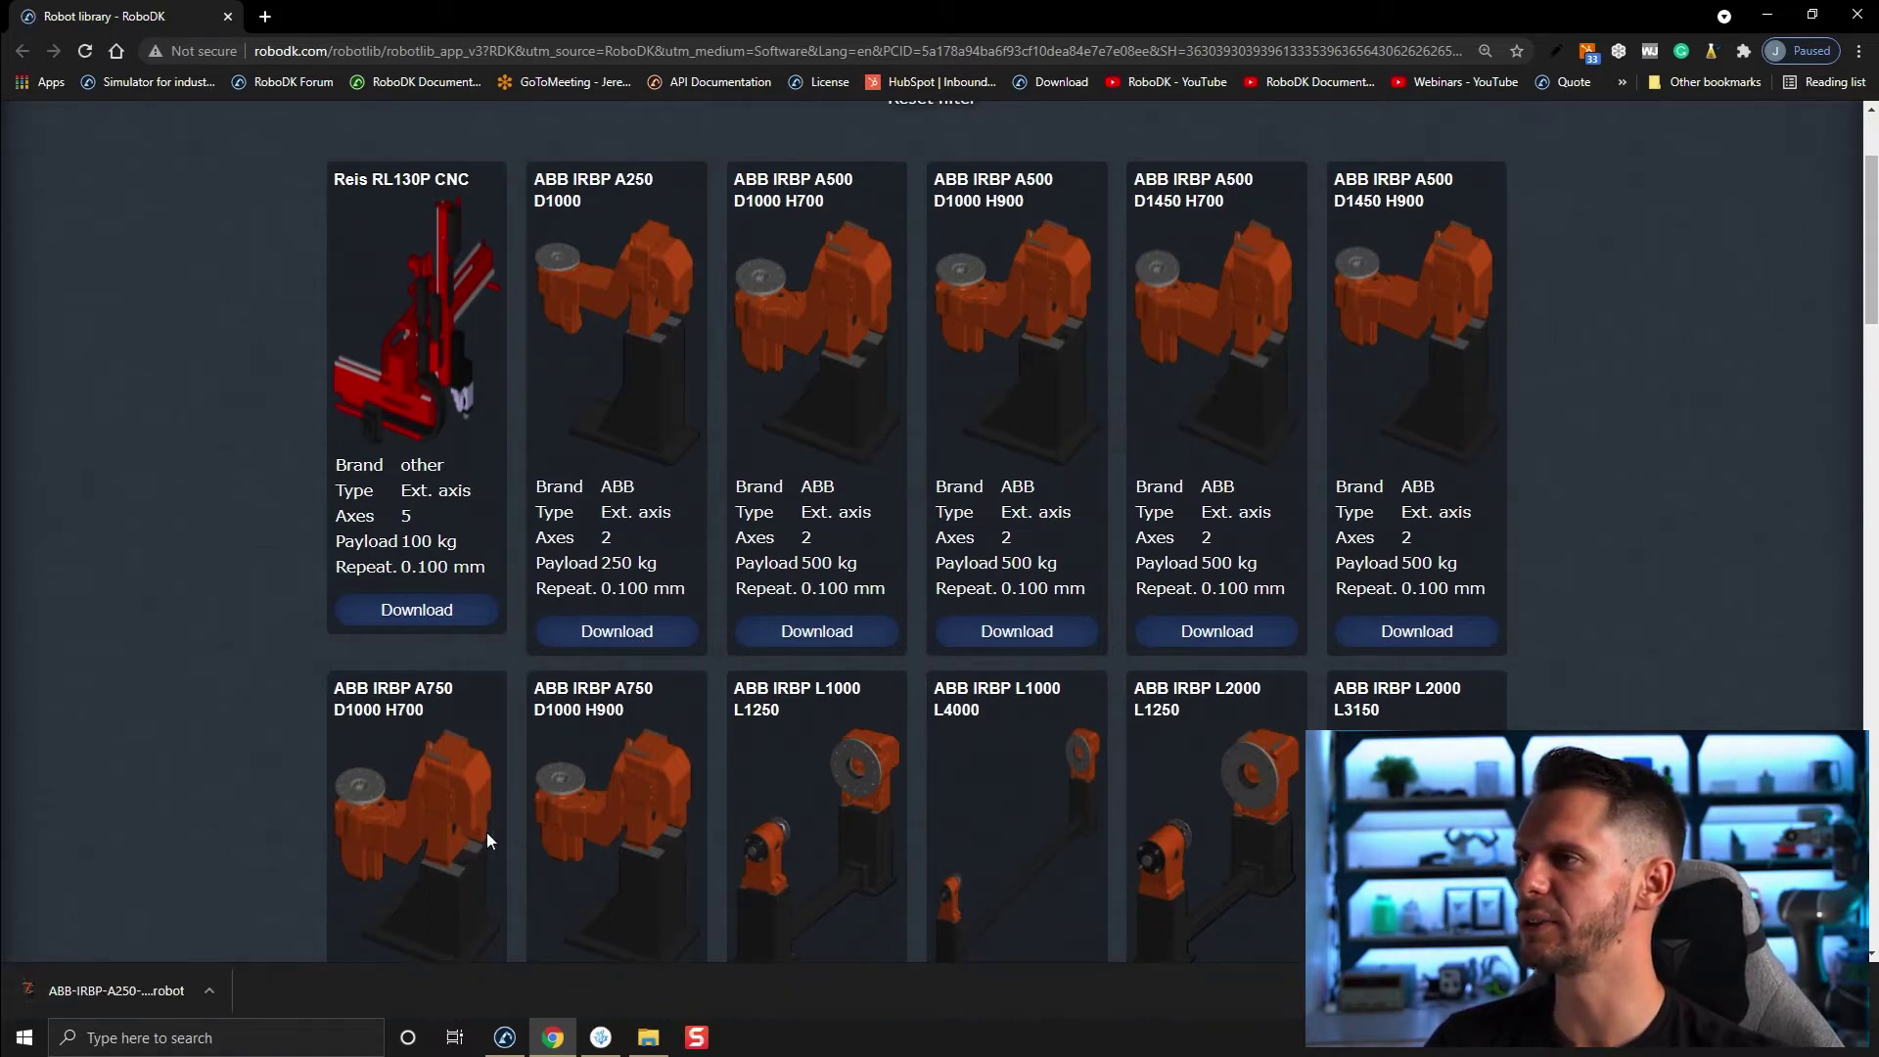
scroll(612, 284, down, 3)
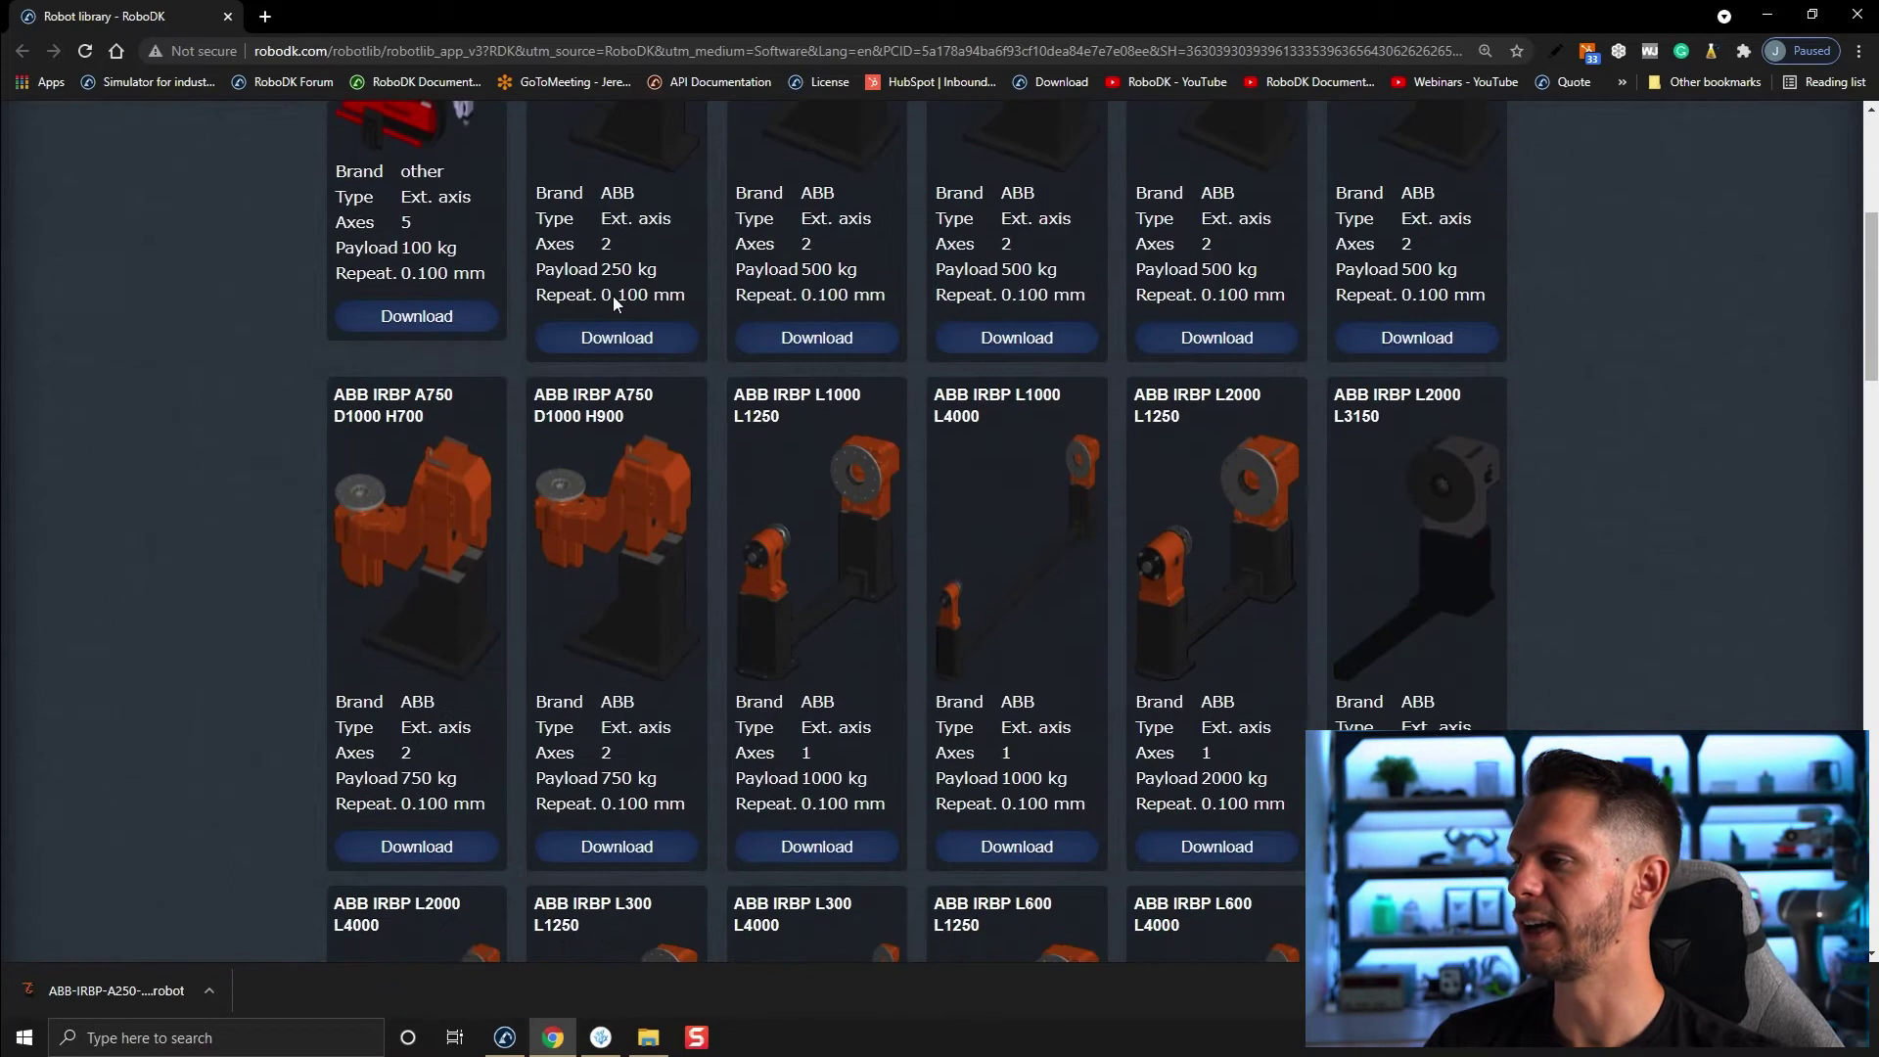
scroll(612, 296, up, 3)
scroll(657, 274, down, 14)
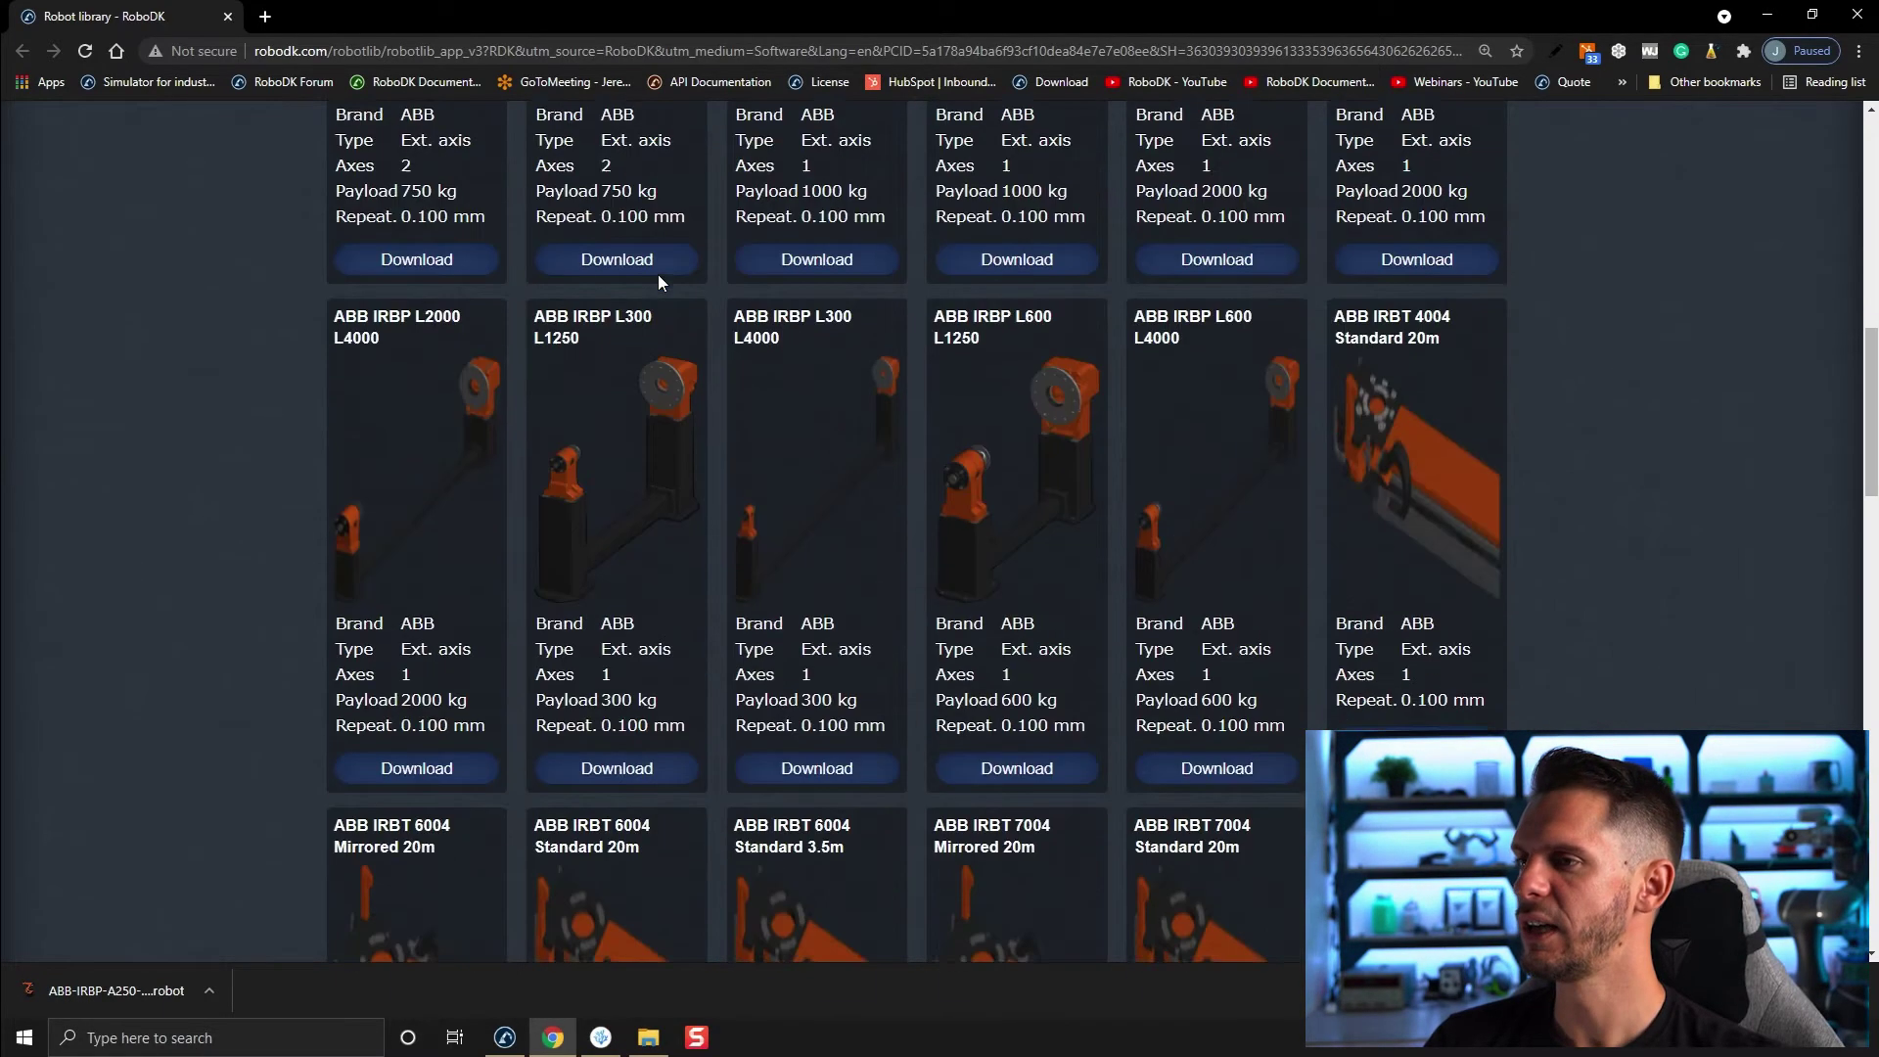
scroll(1425, 672, down, 10)
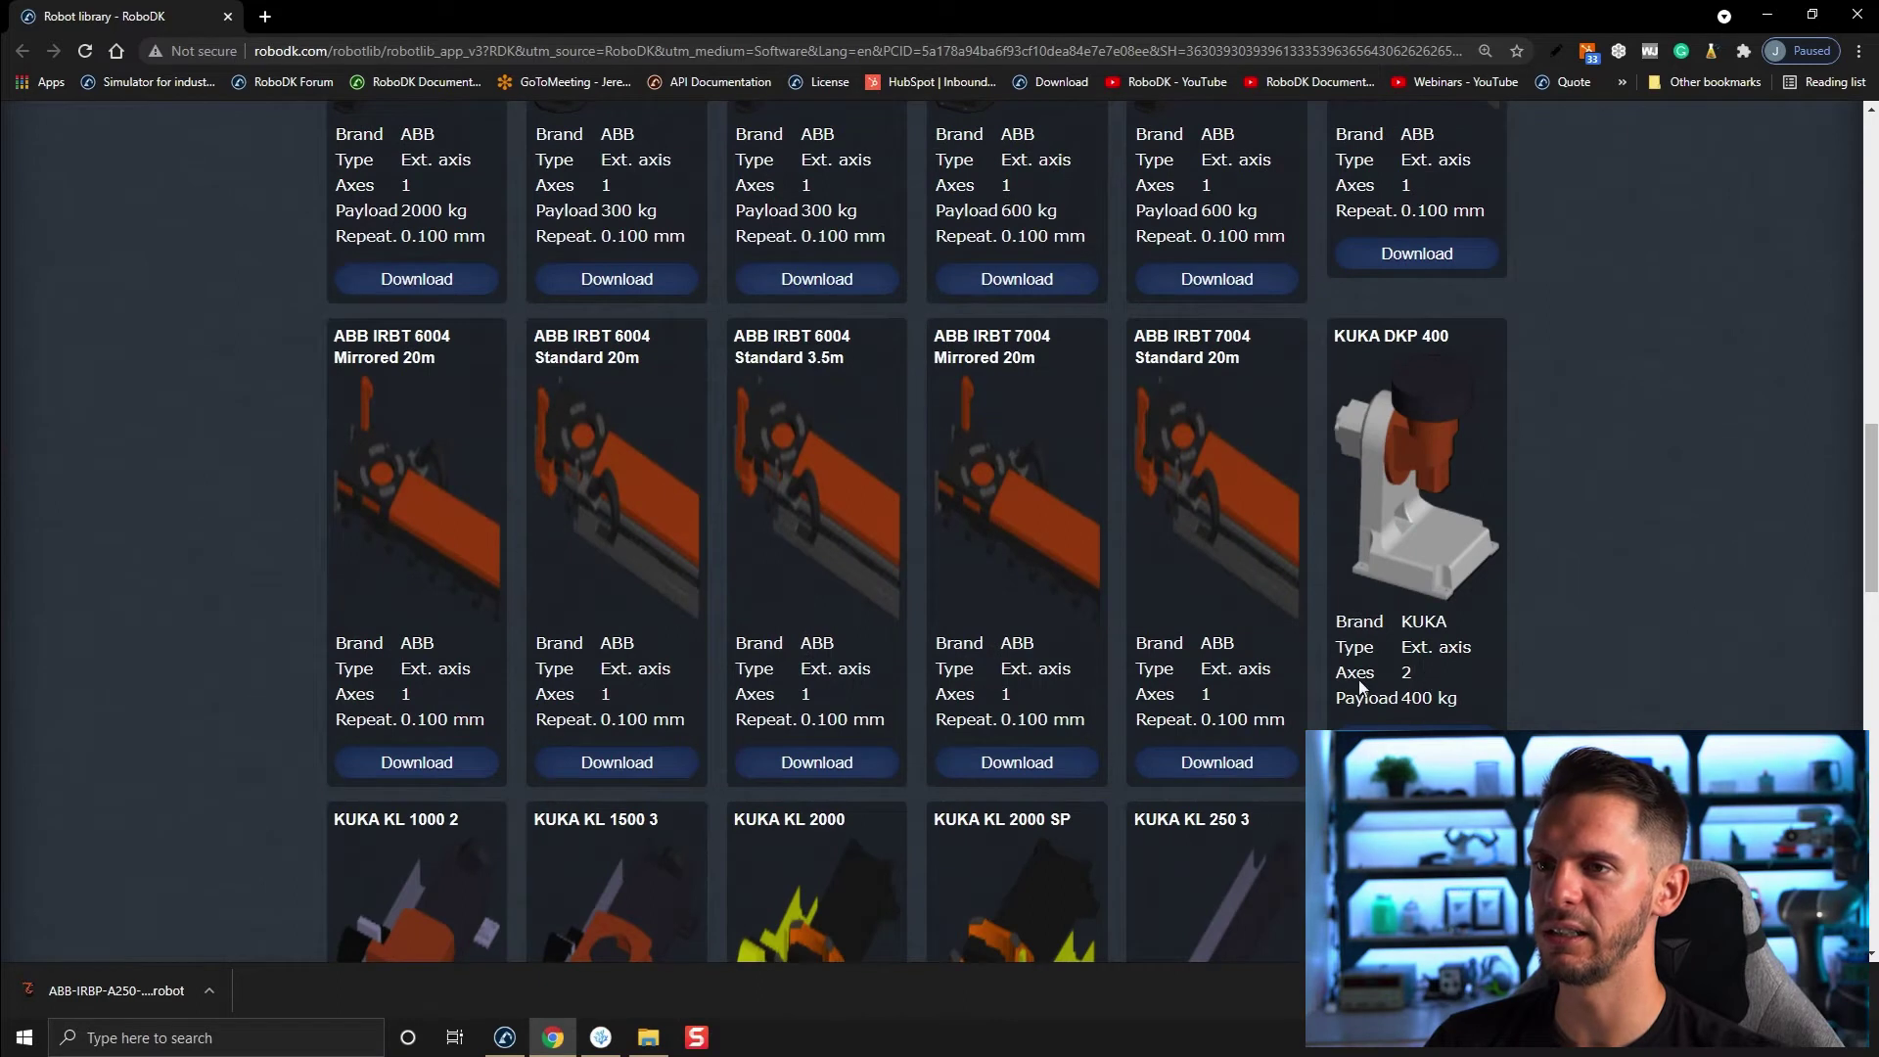
scroll(1359, 673, down, 3)
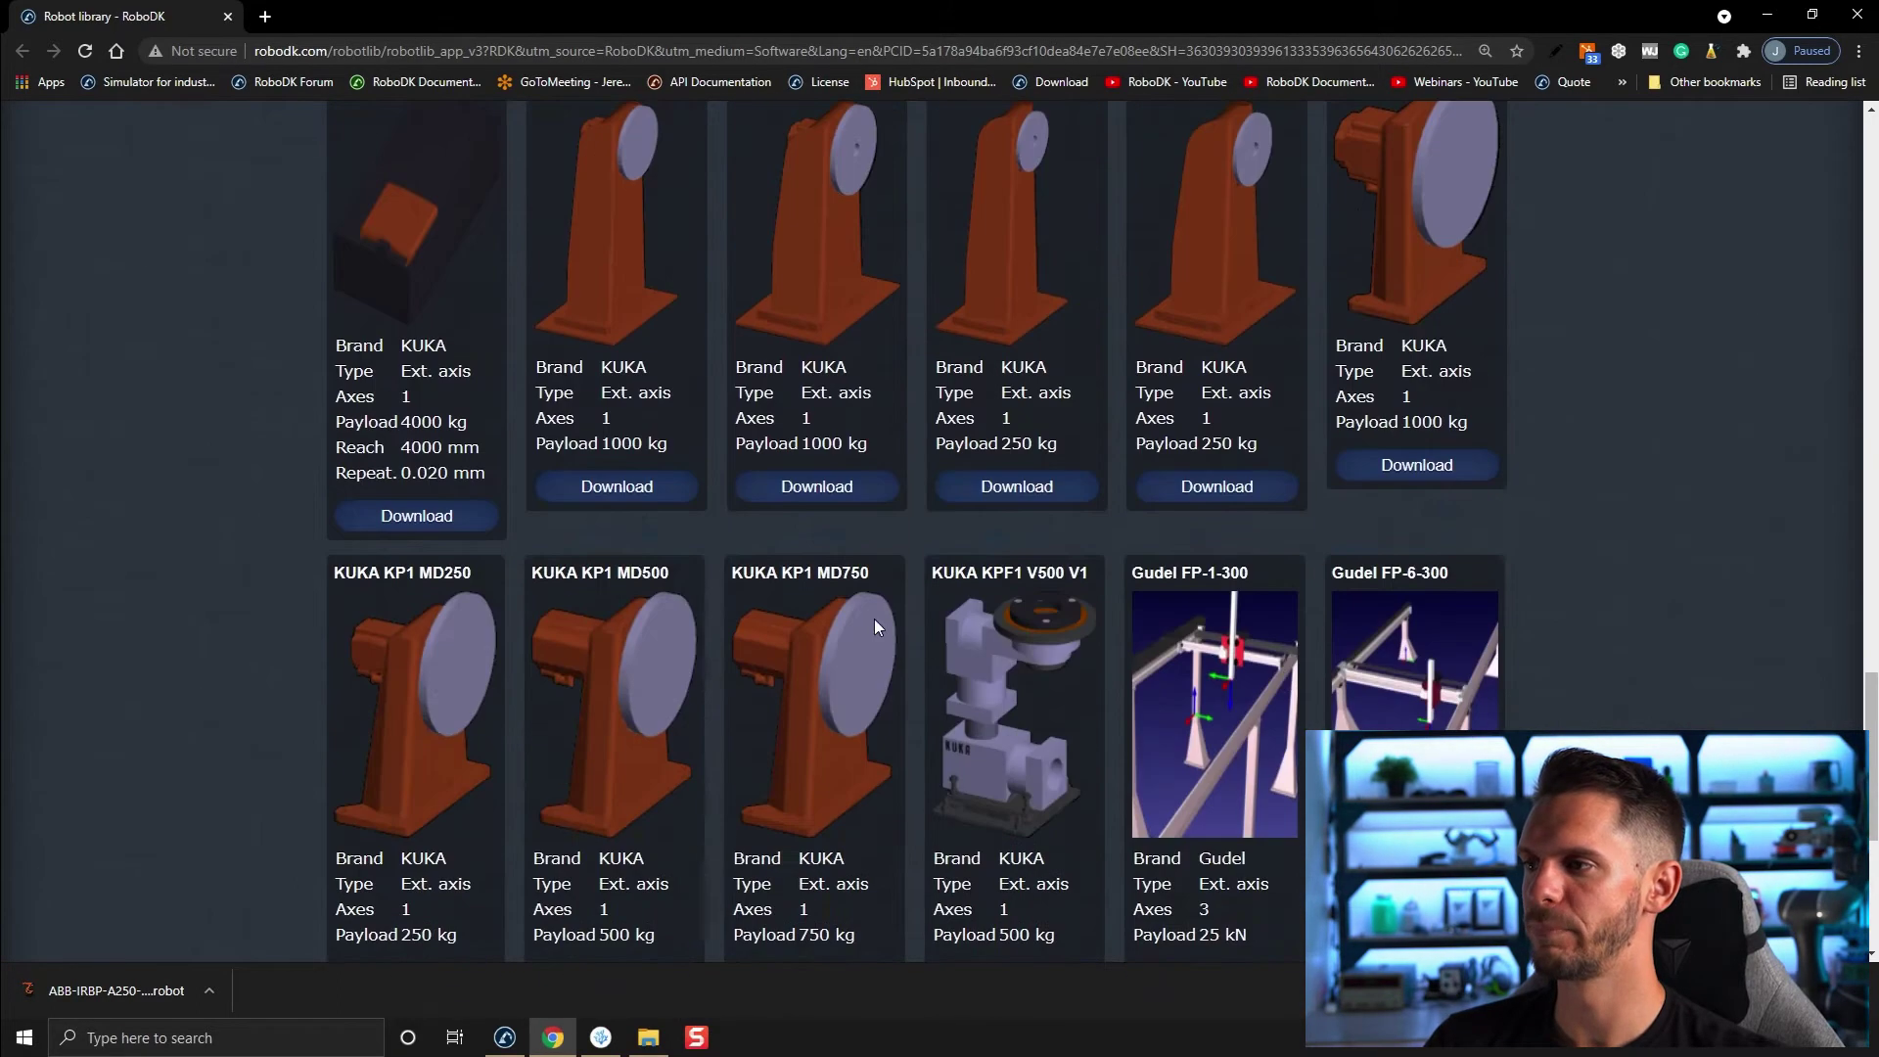
scroll(873, 619, up, 2)
click(627, 697)
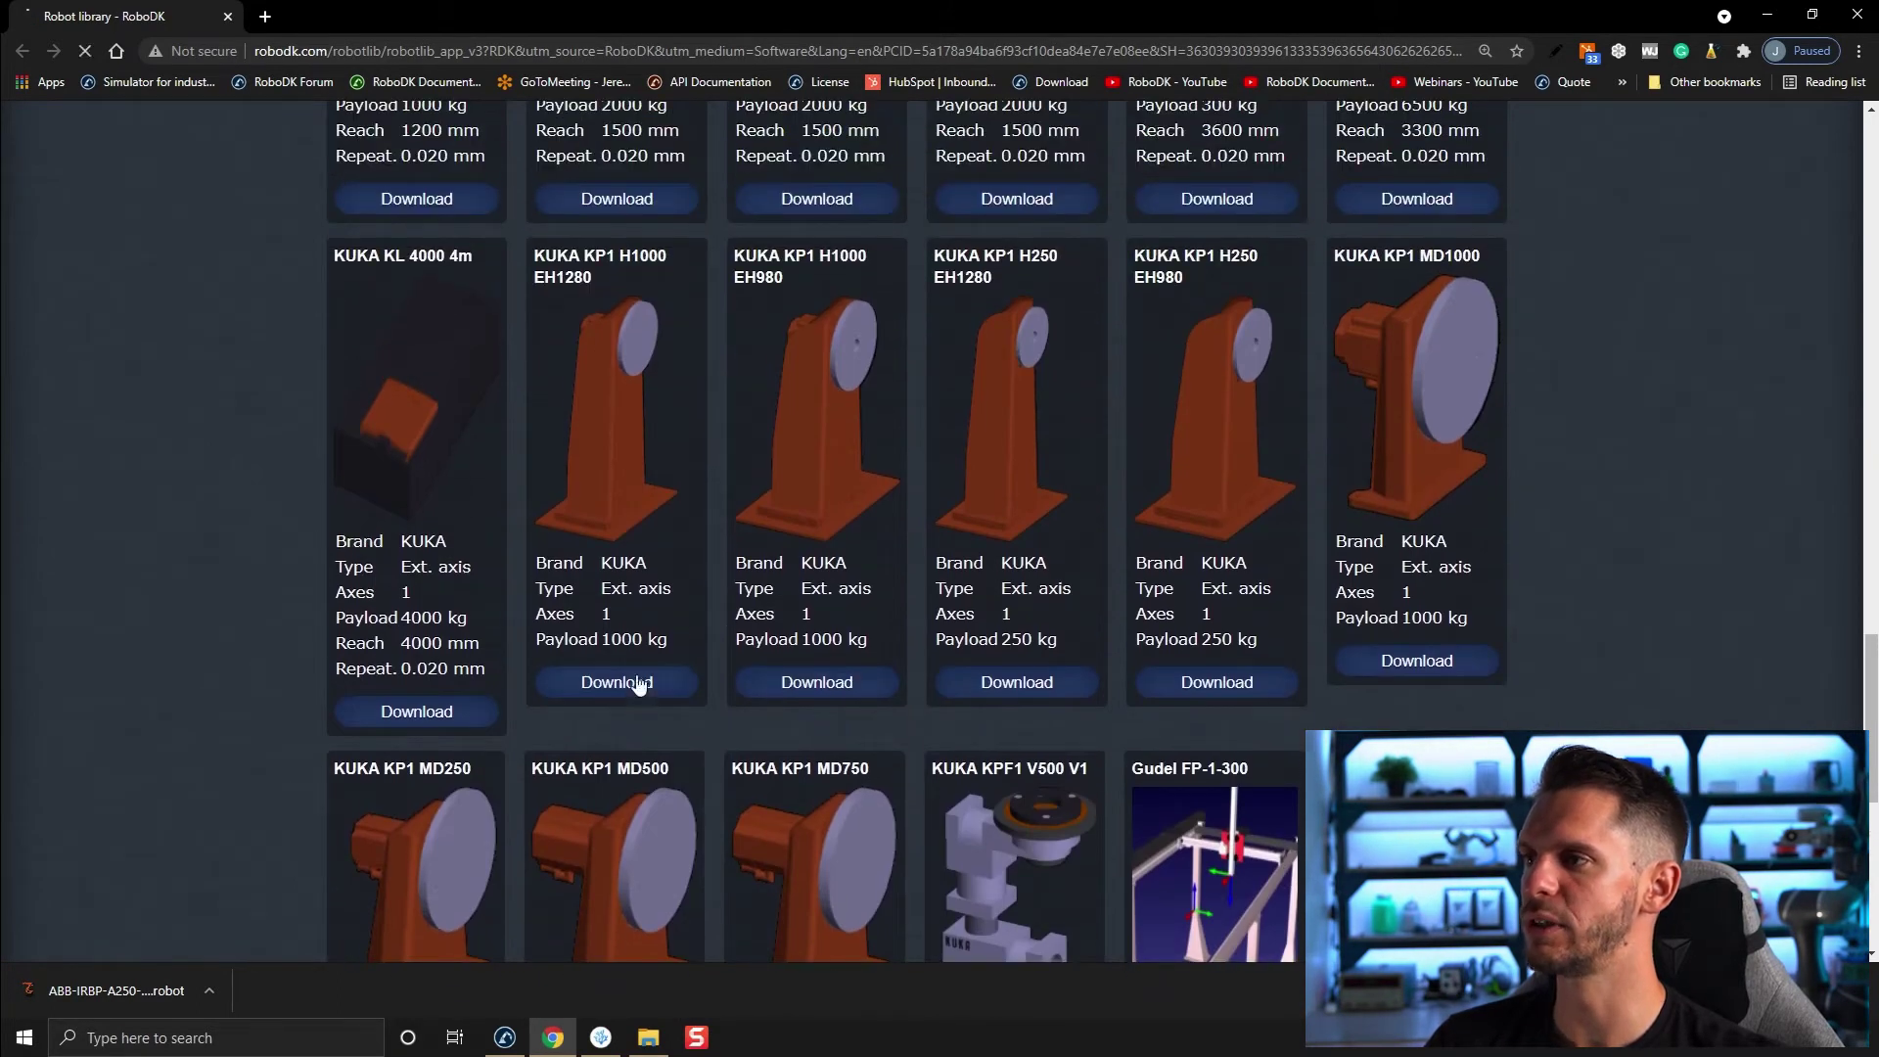
- Load the KUKA KP1 H1000 EH1280 positioner and jog its platter to about 52 degrees
drag(108, 988, 788, 554)
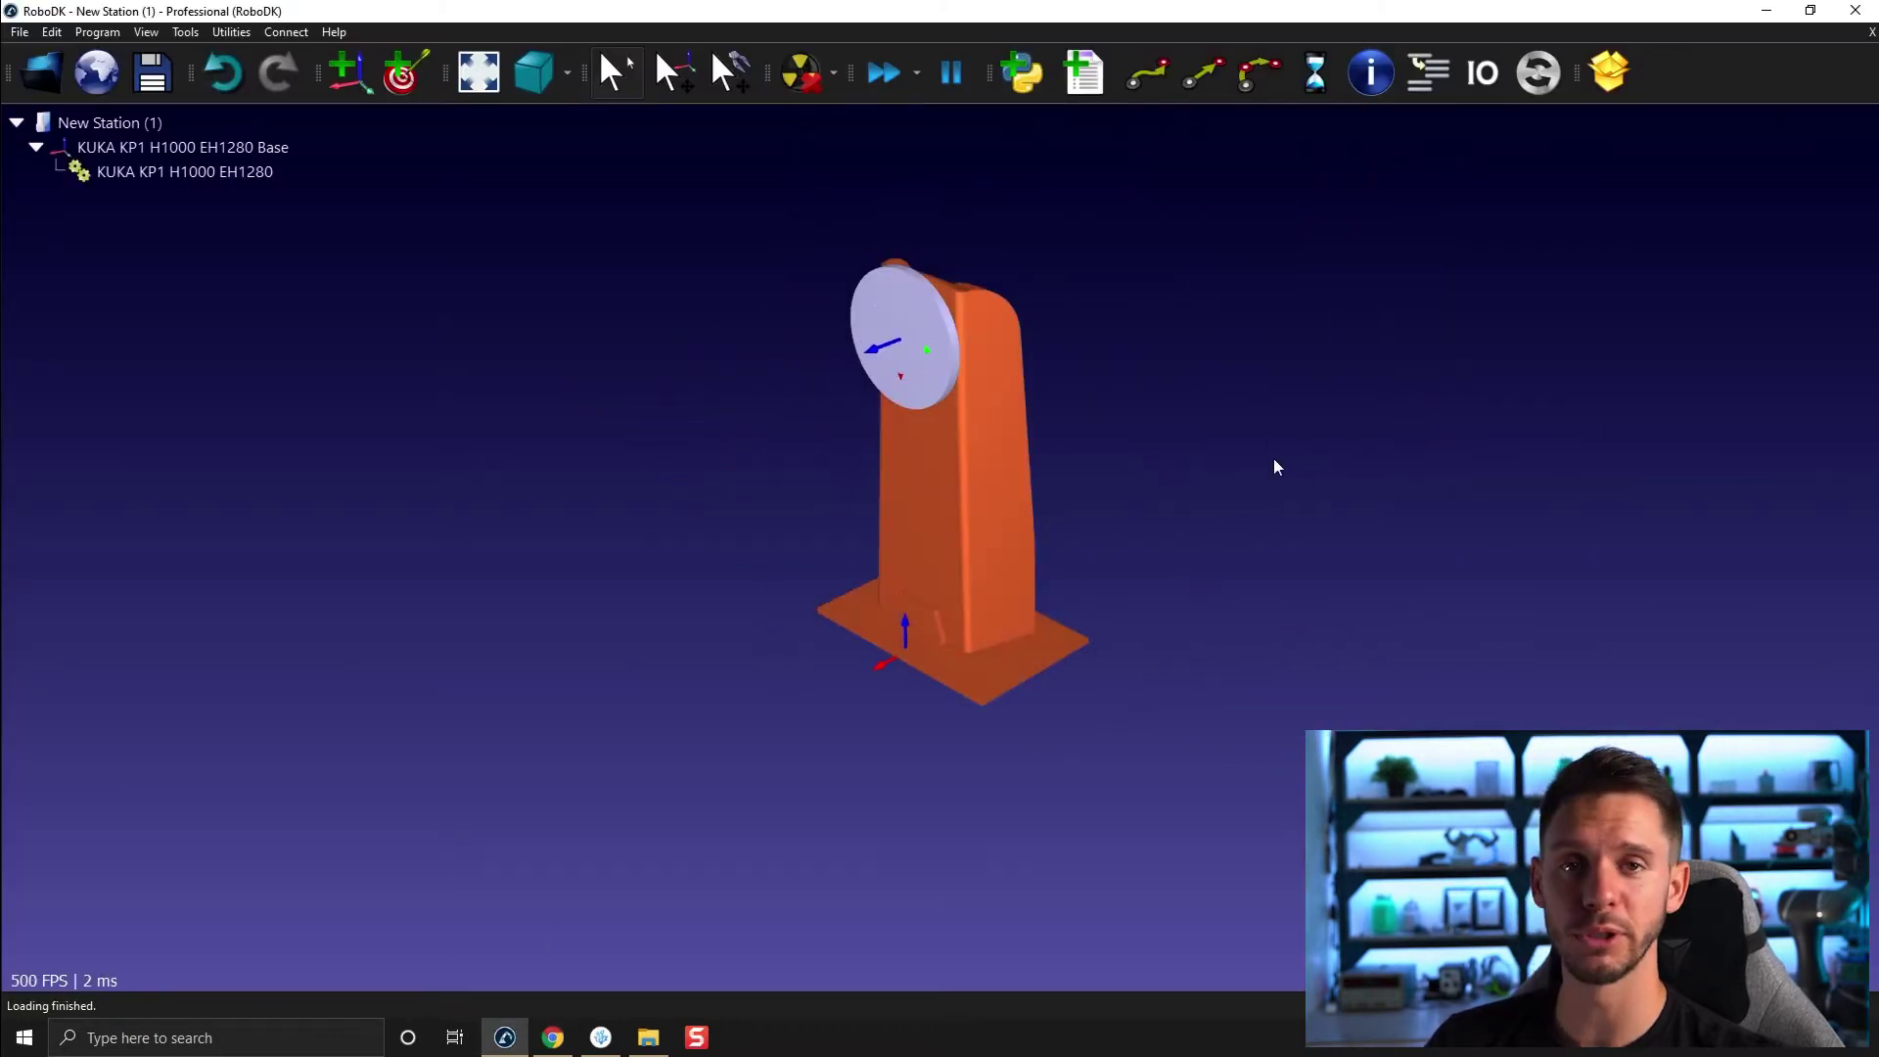
double_click(971, 361)
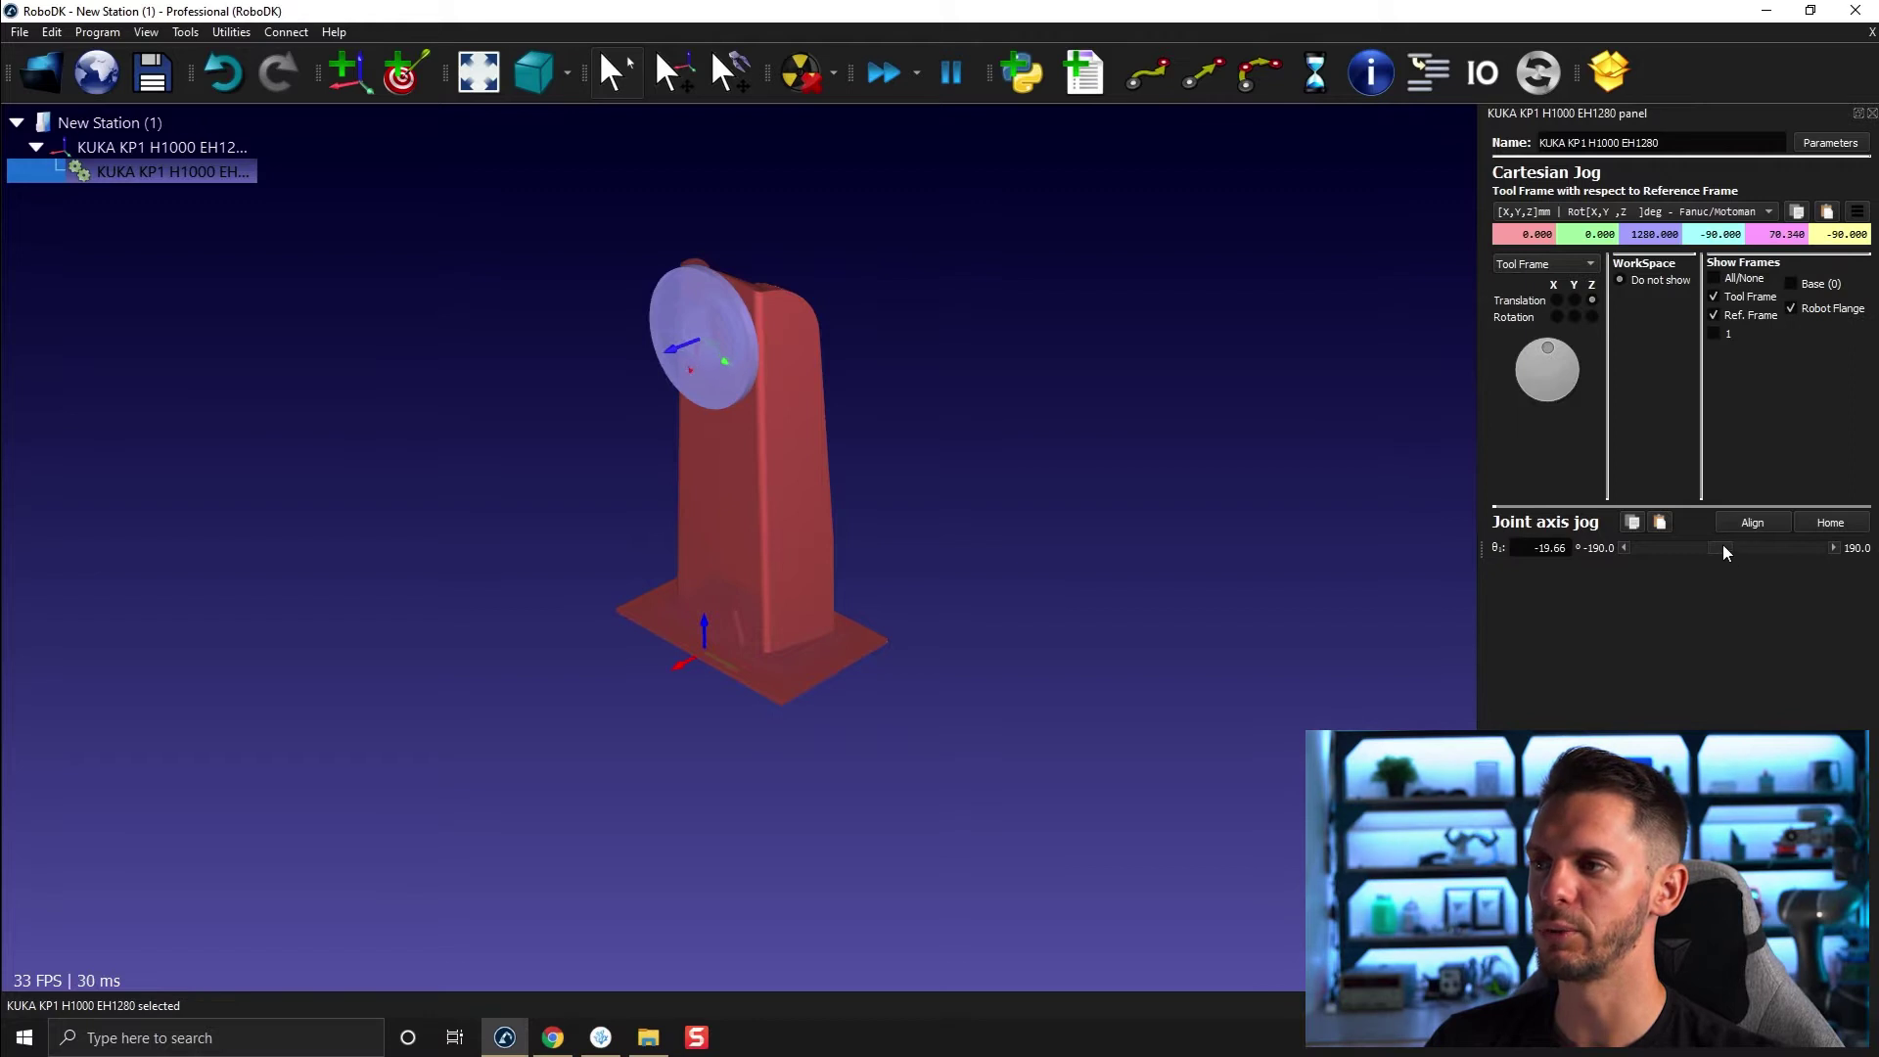
drag(1723, 545, 1654, 543)
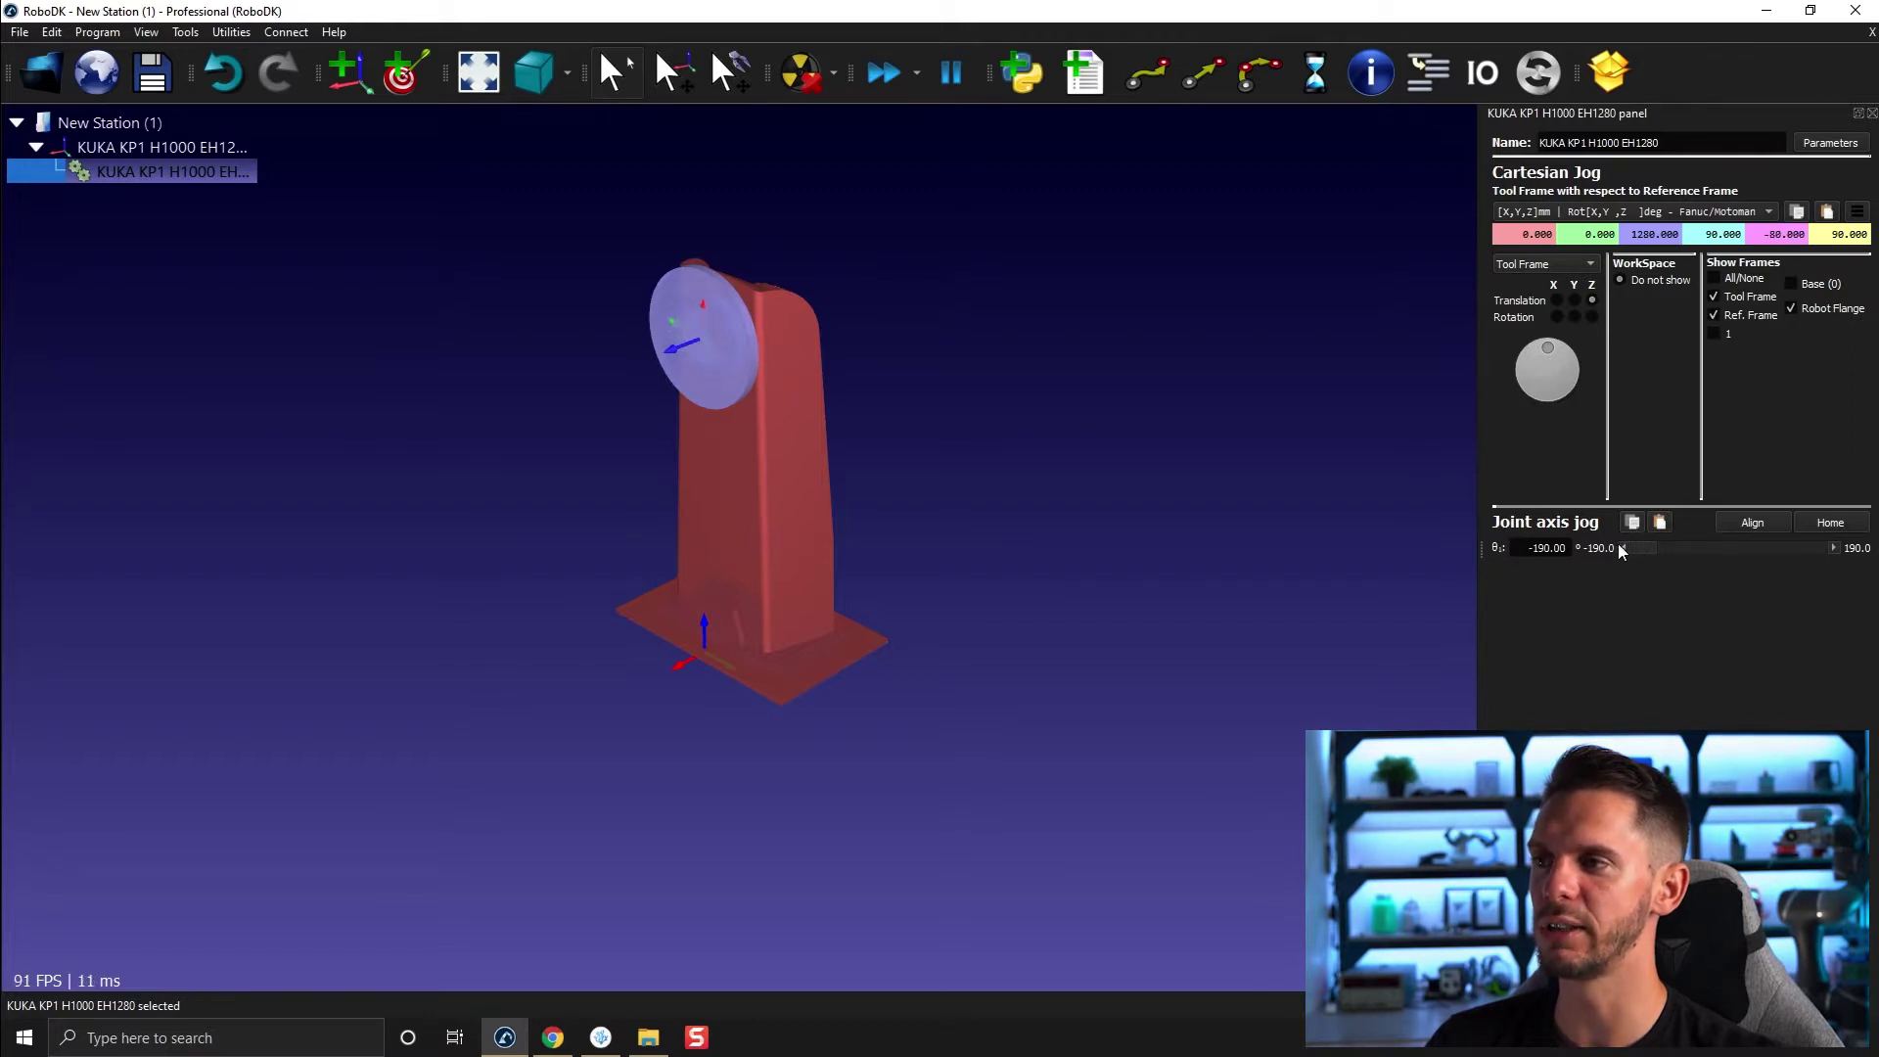
drag(1827, 548, 1752, 545)
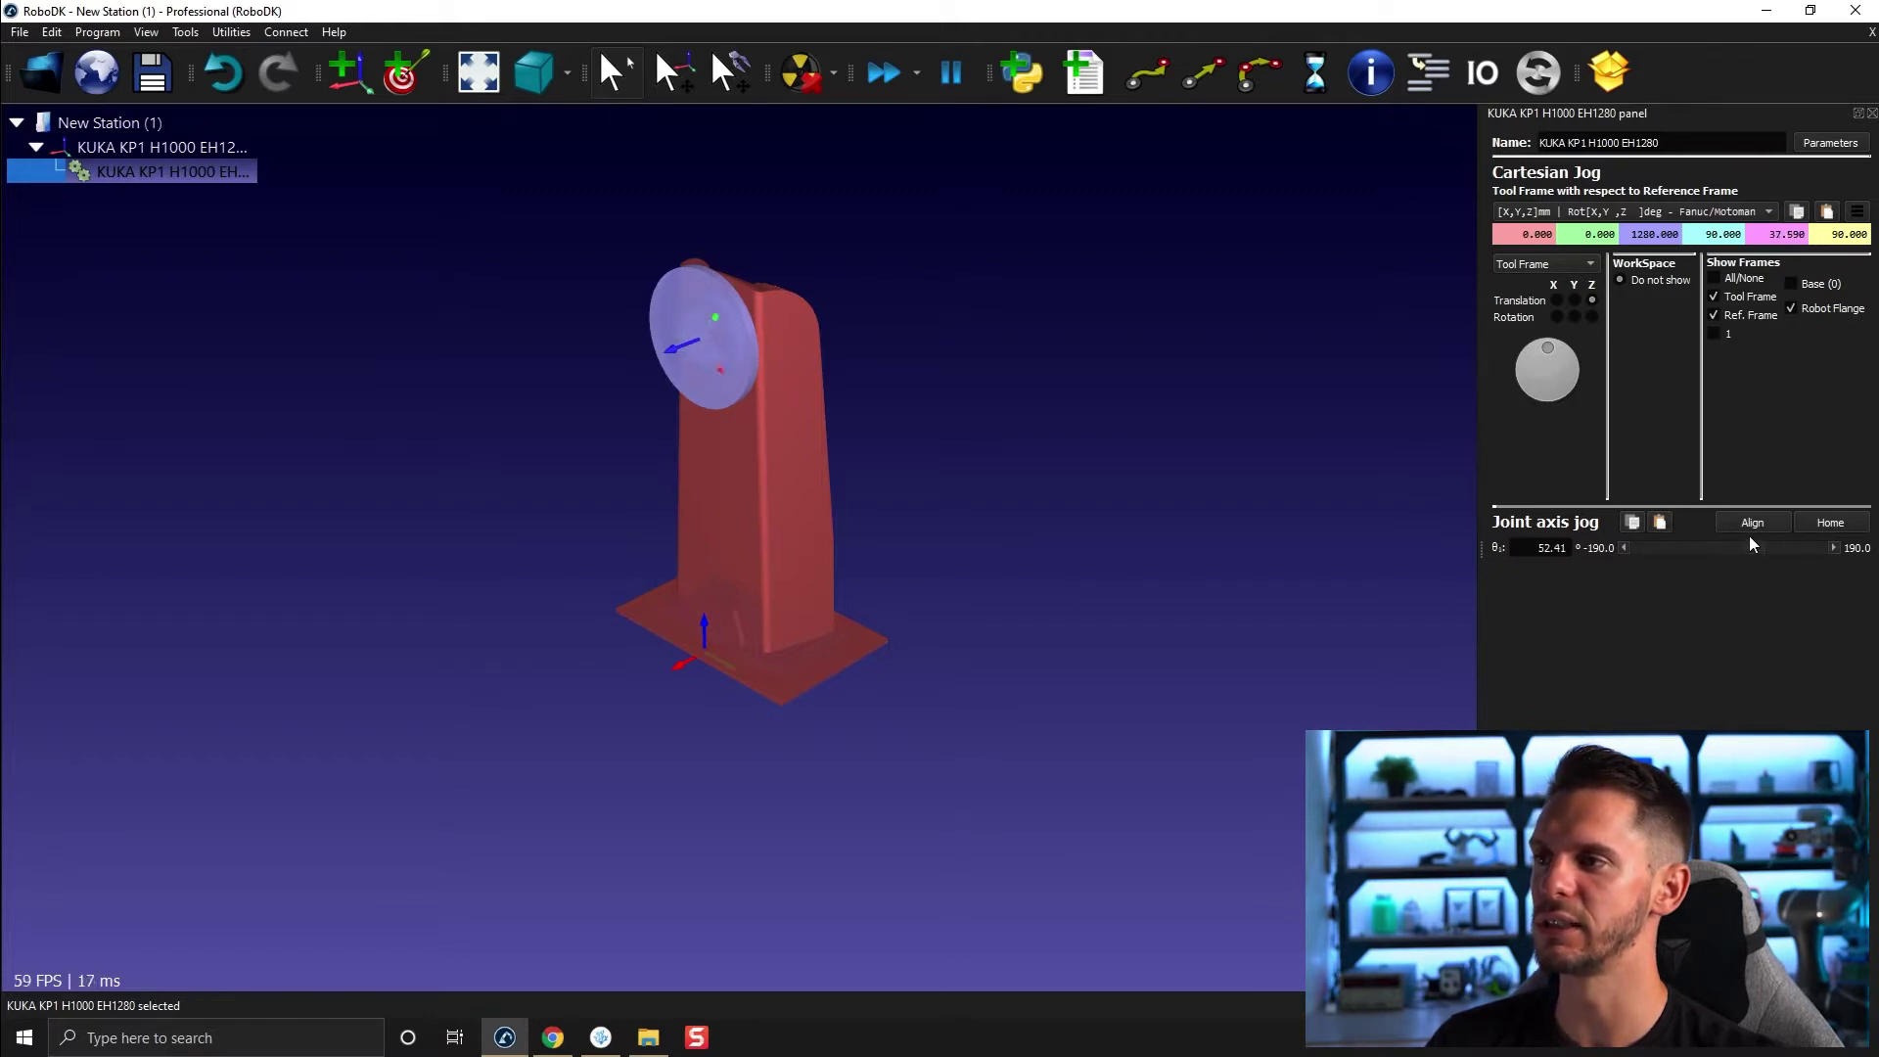
click(1728, 523)
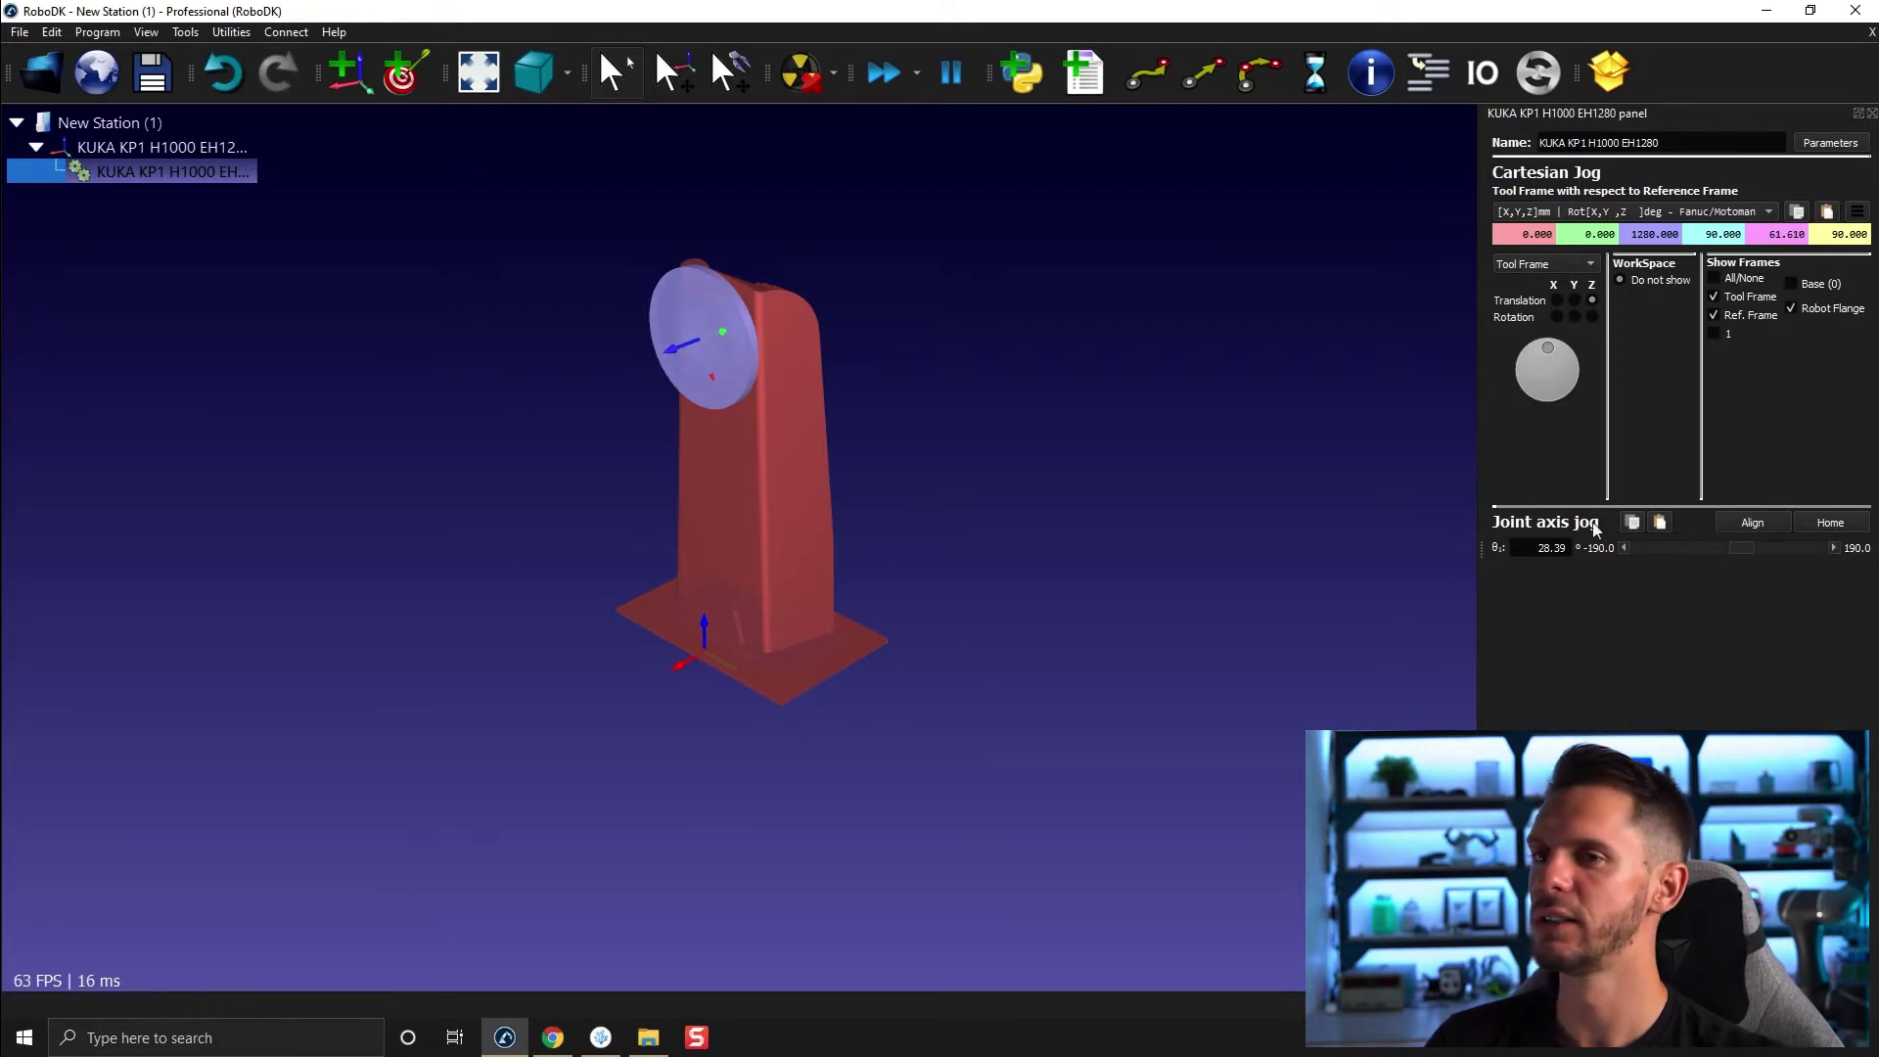
mouse_move(1747, 546)
mouse_down()
mouse_move(1691, 542)
mouse_move(1758, 540)
mouse_up()
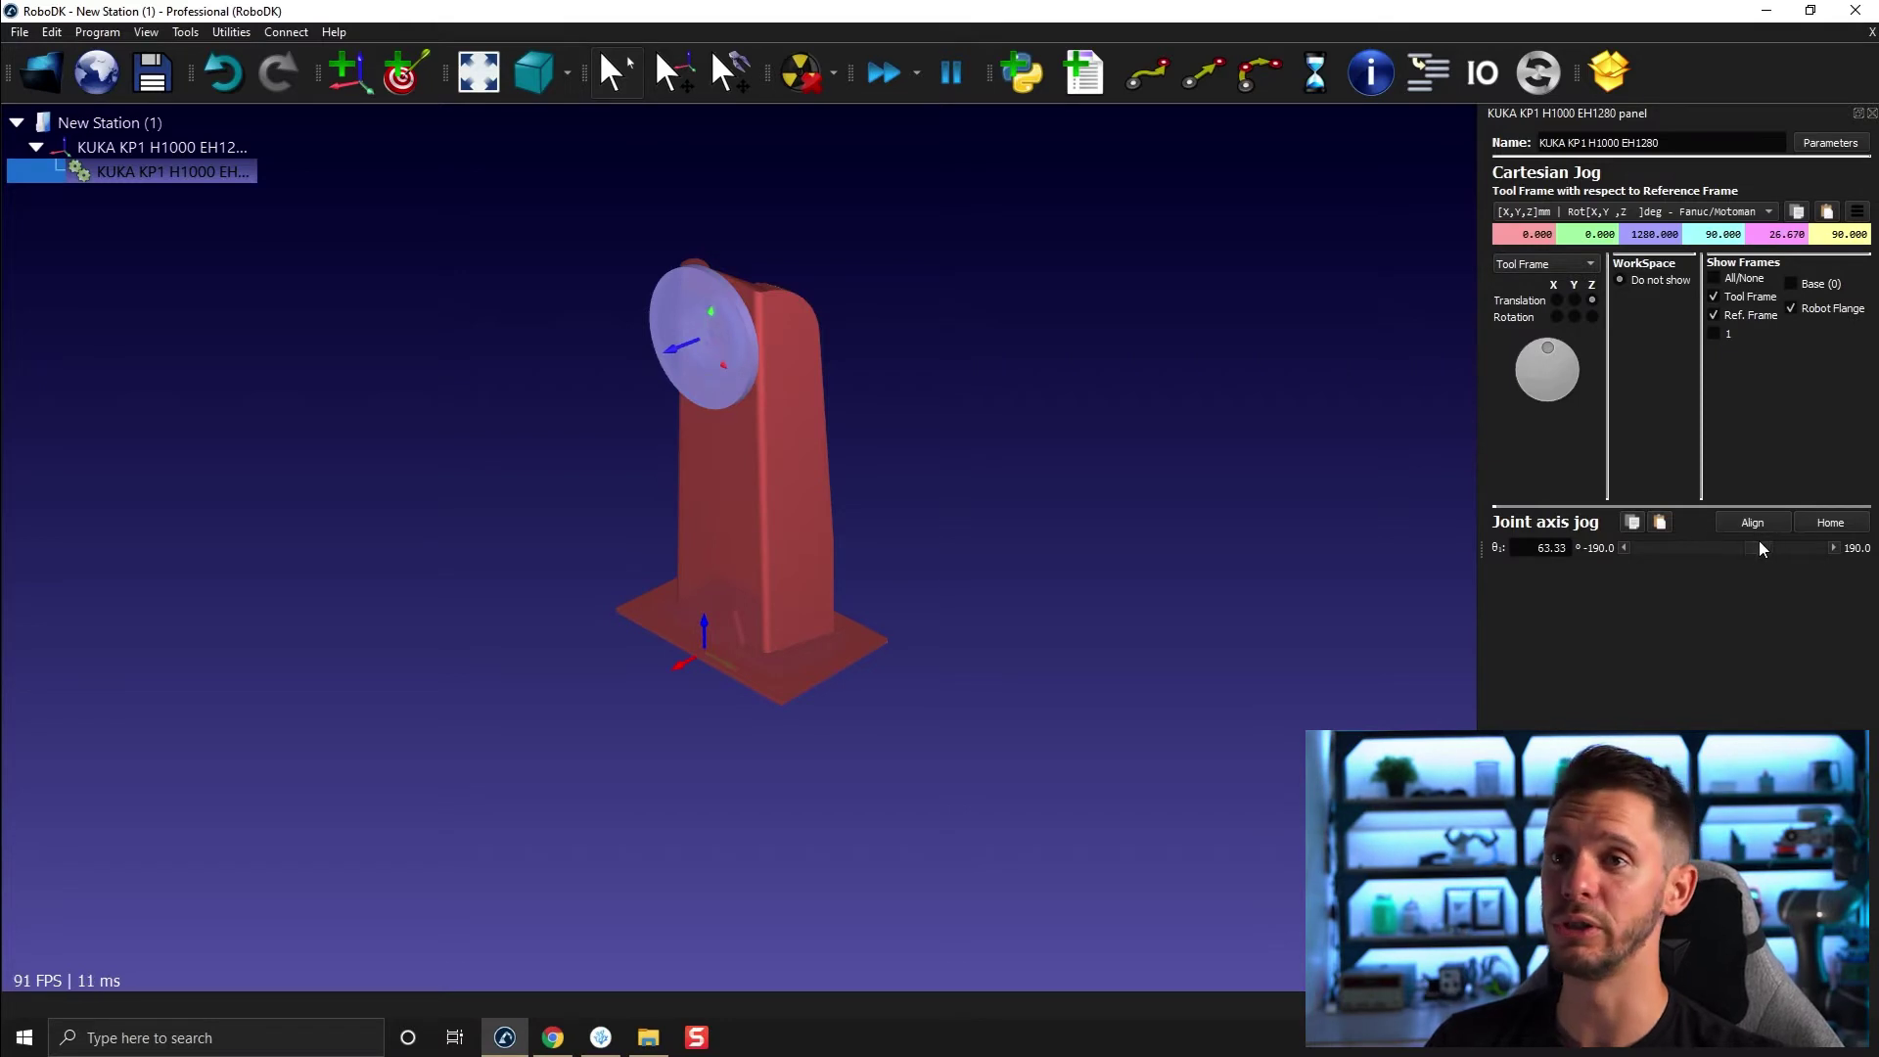
- Close the jog panel and delete the KUKA positioner from the station
click(1872, 114)
click(196, 143)
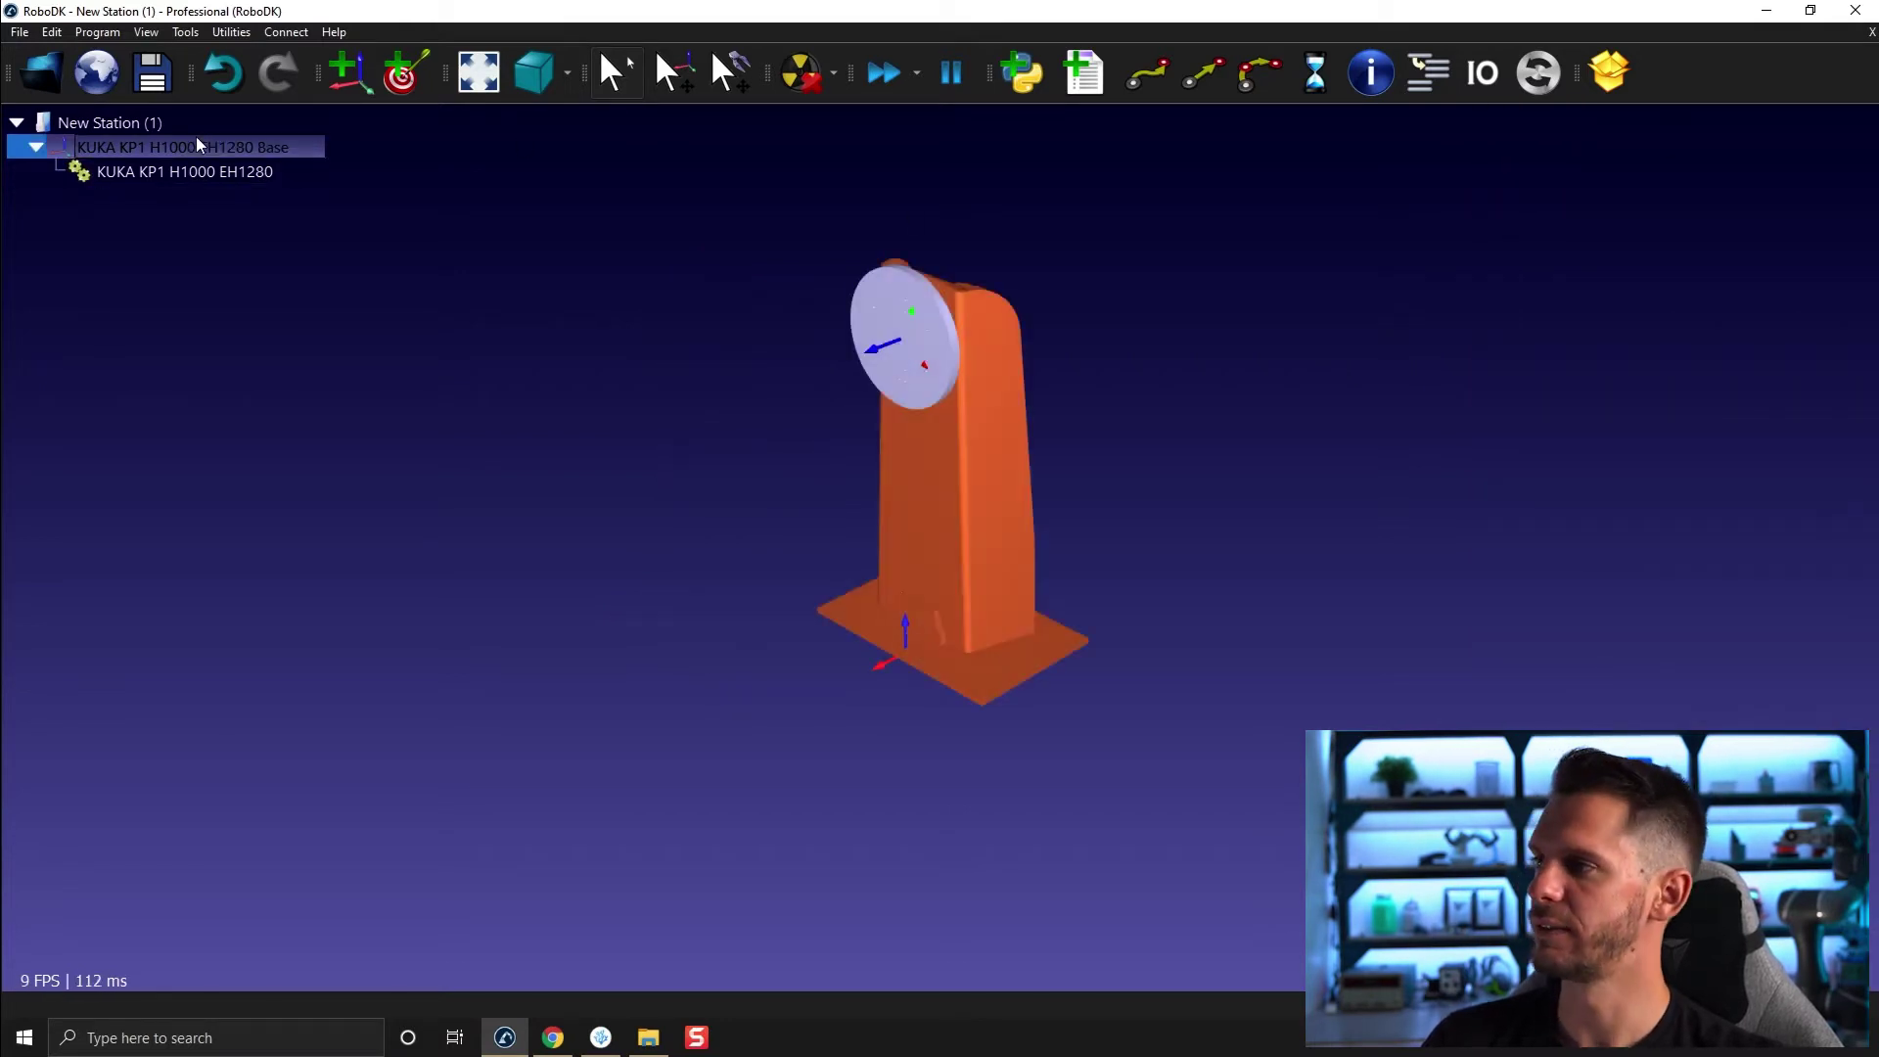
key(Delete)
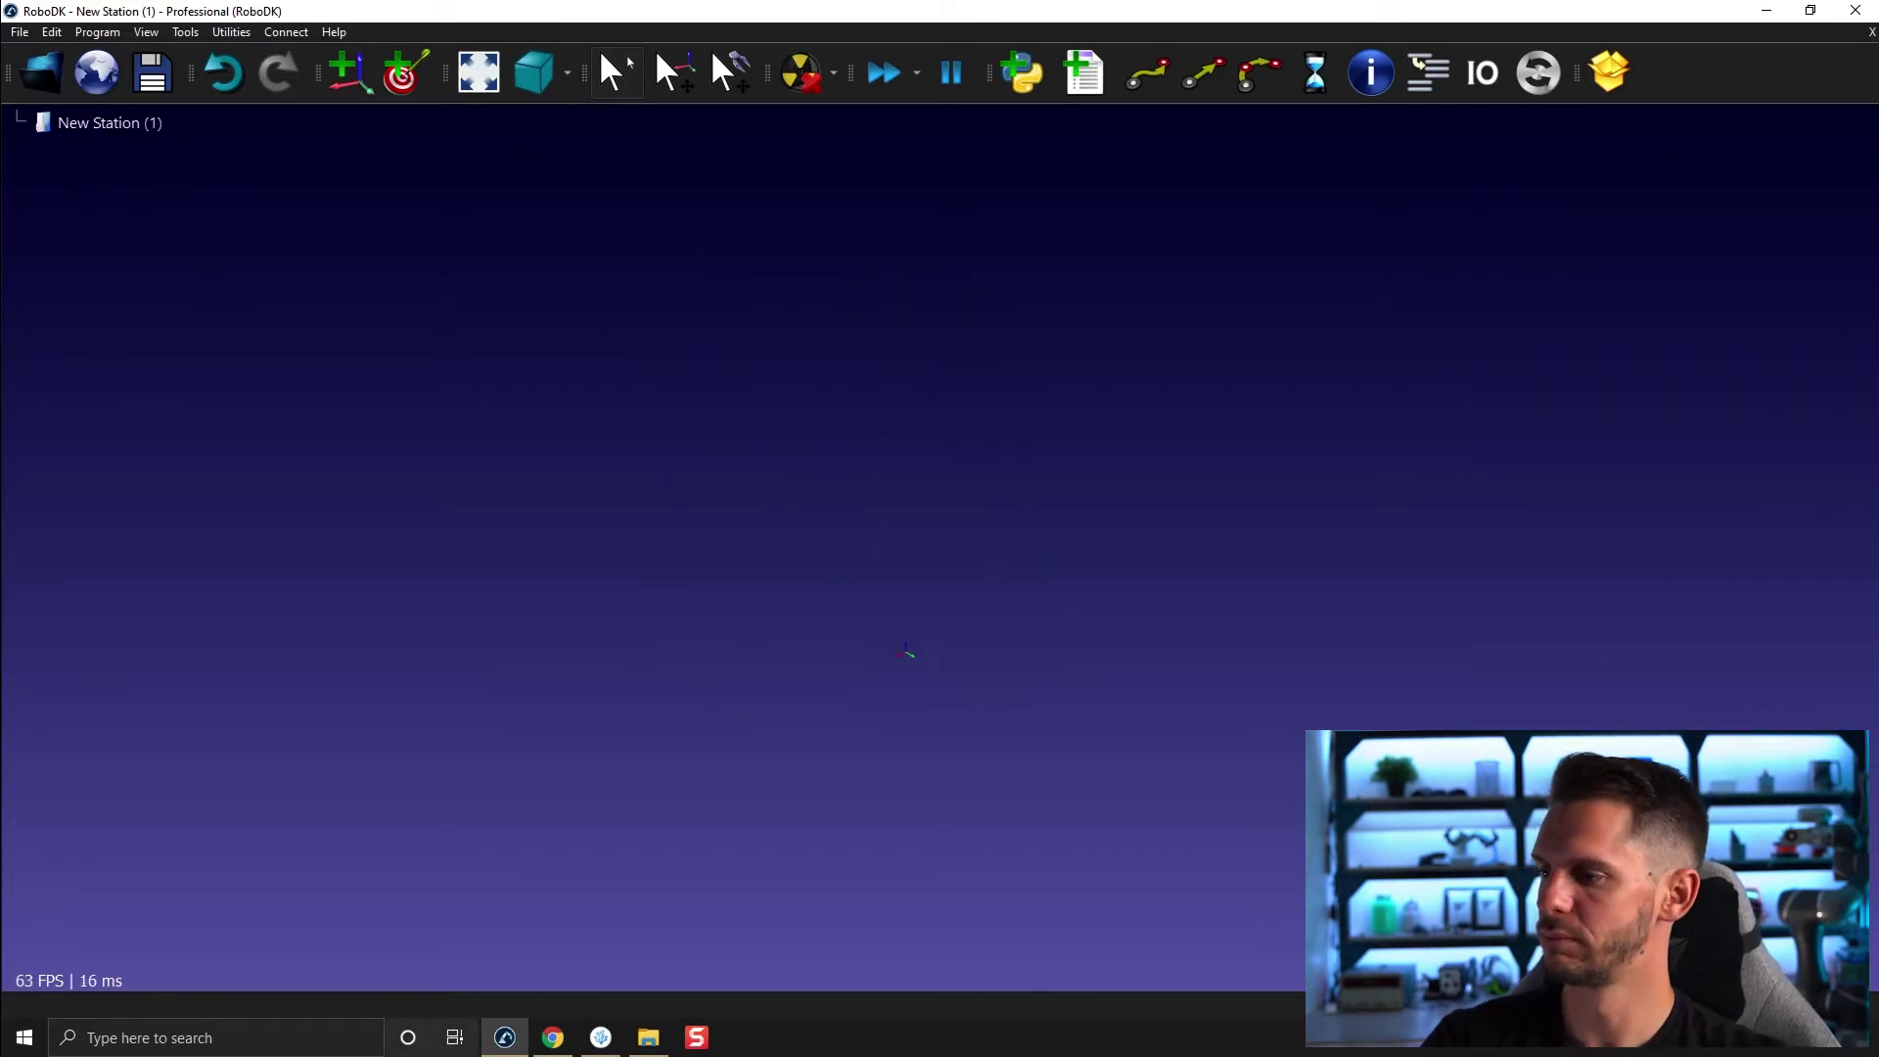
- Load the ABB IRBP A250 D1000 positioner and jog its joints to 45.46 and 101.92 degrees
click(553, 1037)
drag(344, 984, 644, 619)
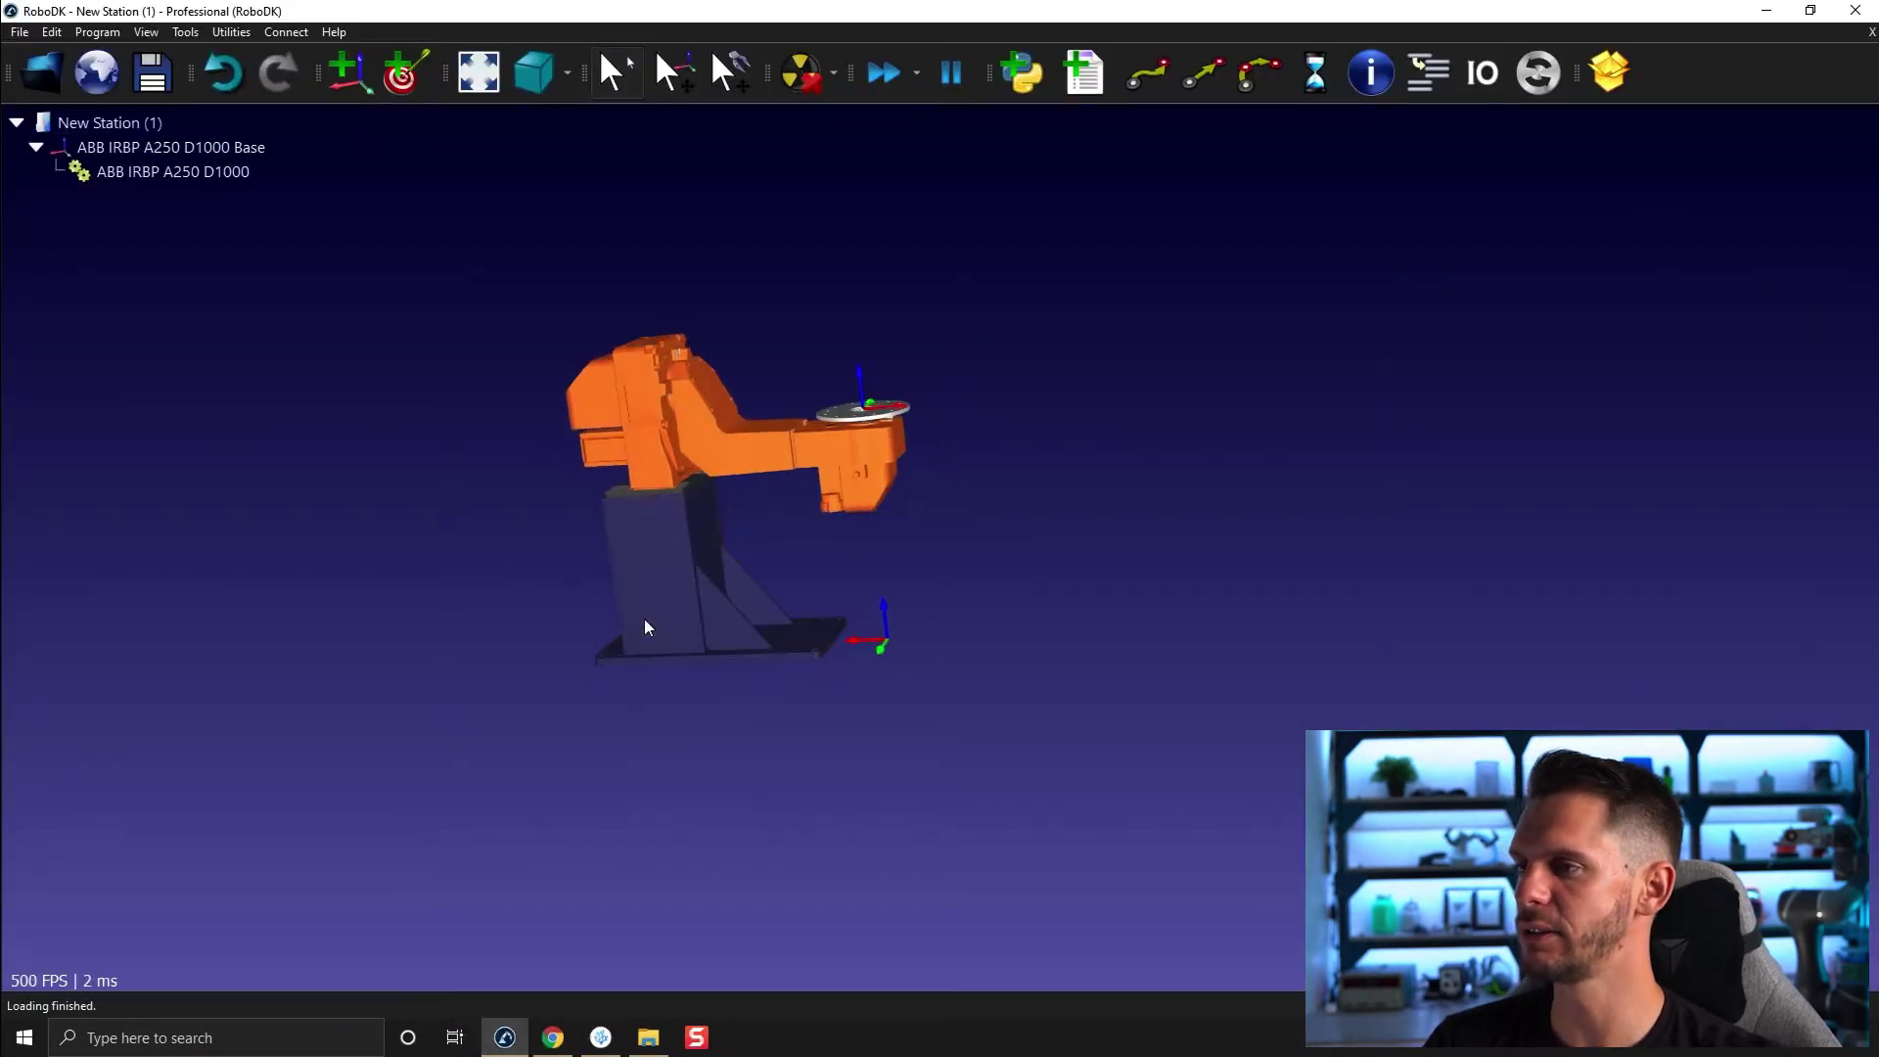
click(666, 540)
double_click(666, 541)
middle_drag(681, 549, 987, 523)
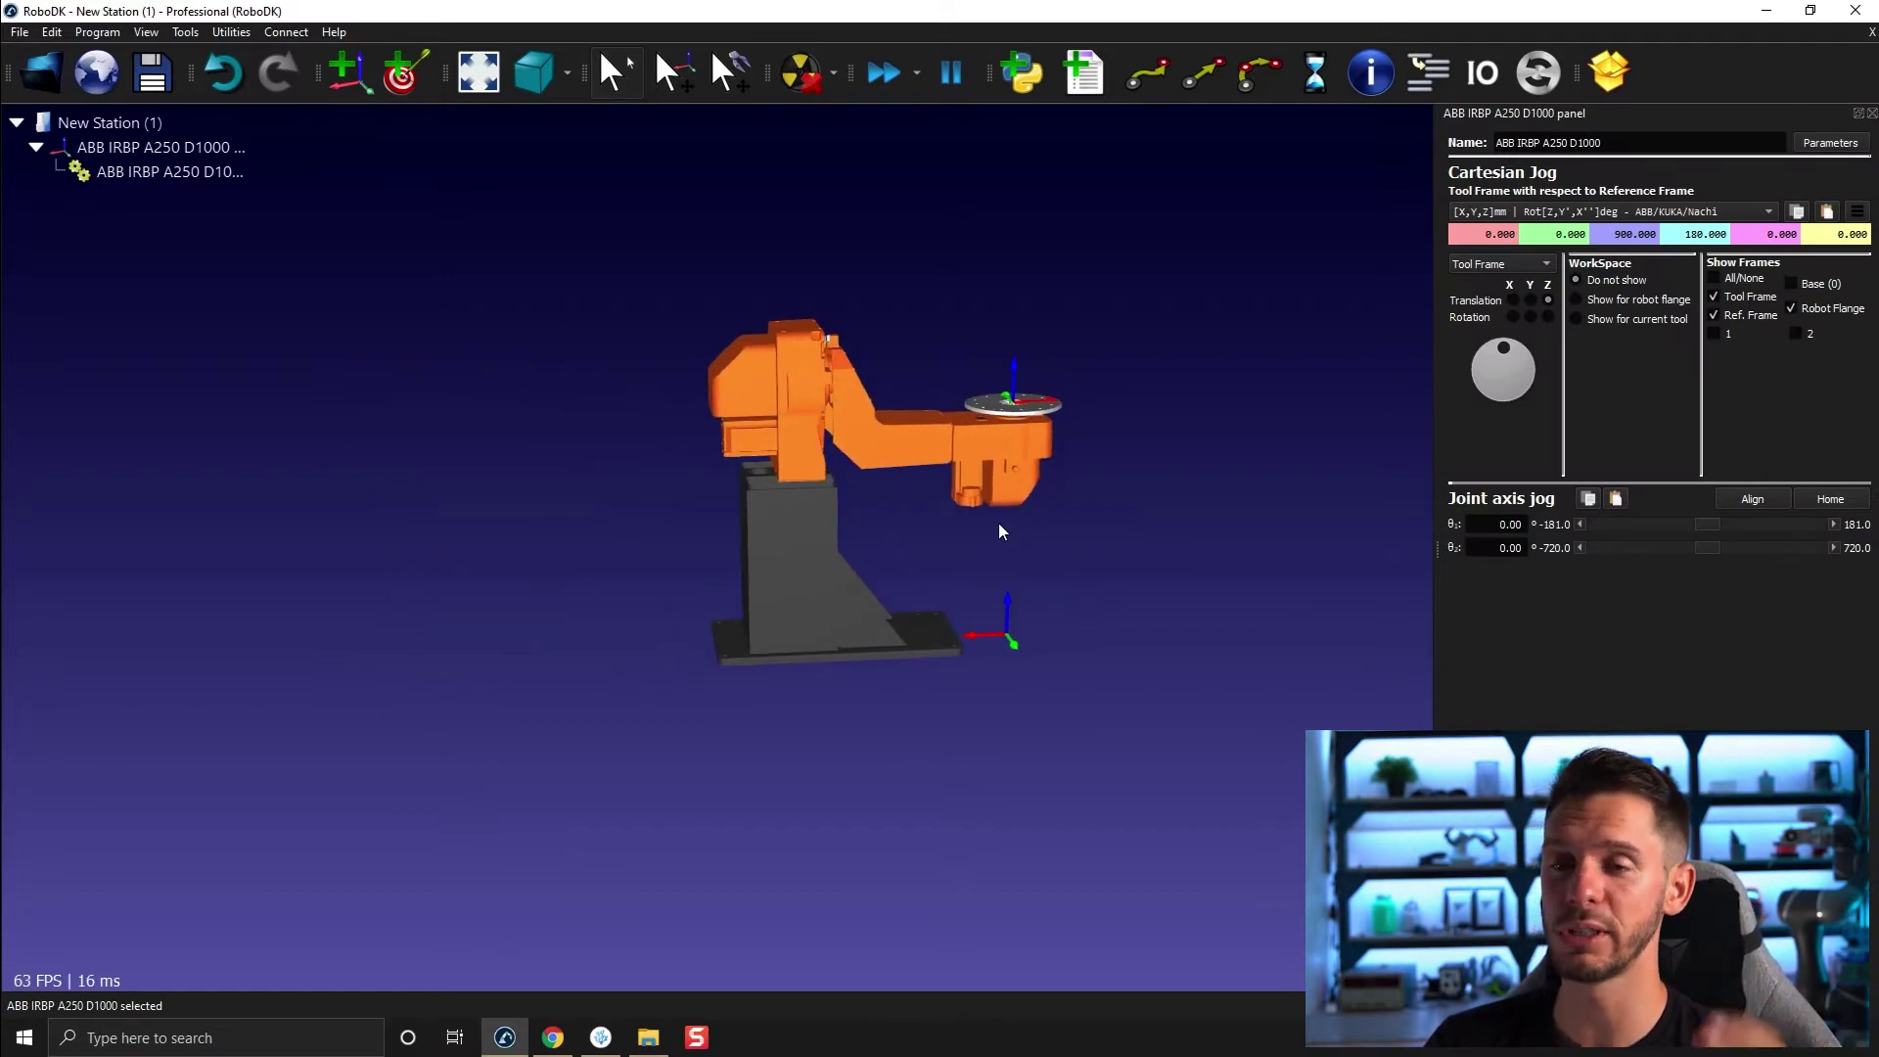
mouse_move(1703, 526)
mouse_down()
mouse_move(1787, 525)
mouse_move(1625, 517)
mouse_move(1632, 541)
mouse_move(1753, 543)
mouse_move(1637, 531)
mouse_move(1748, 561)
mouse_move(1703, 556)
mouse_move(1713, 544)
mouse_up()
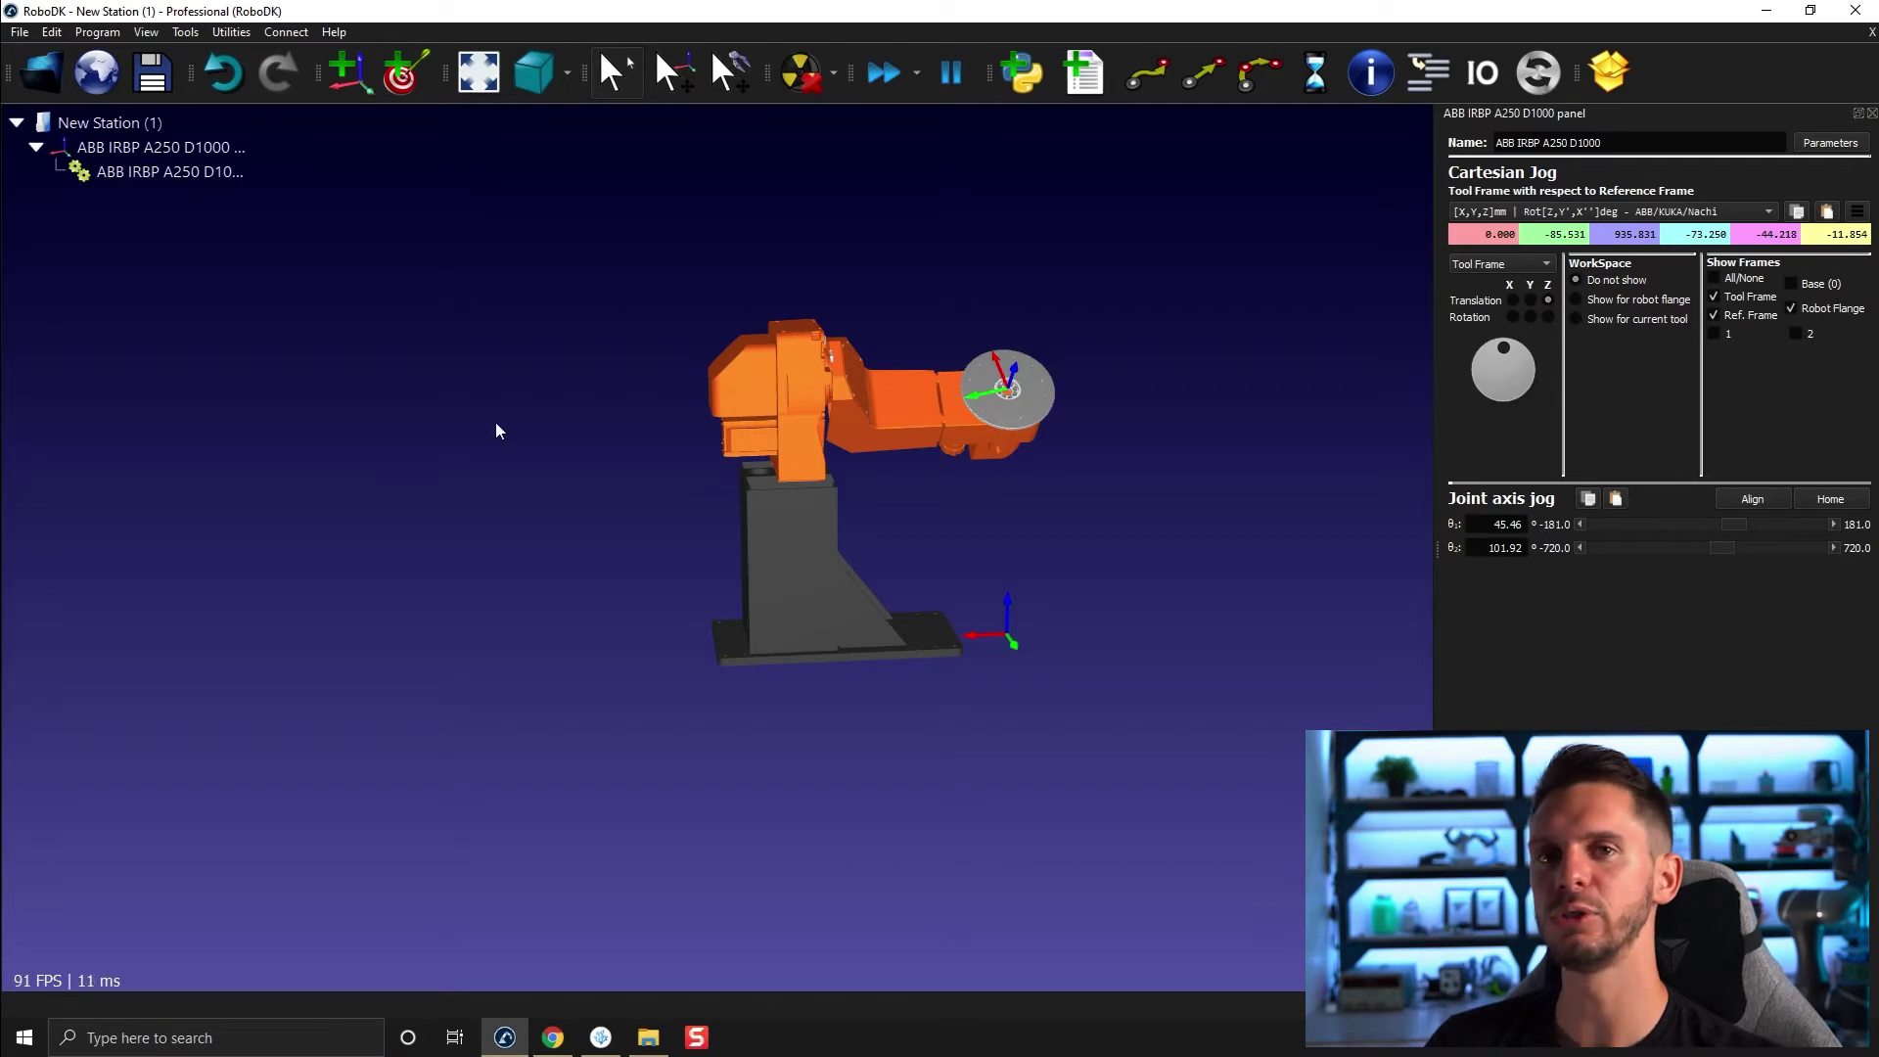
click(185, 31)
mouse_move(231, 32)
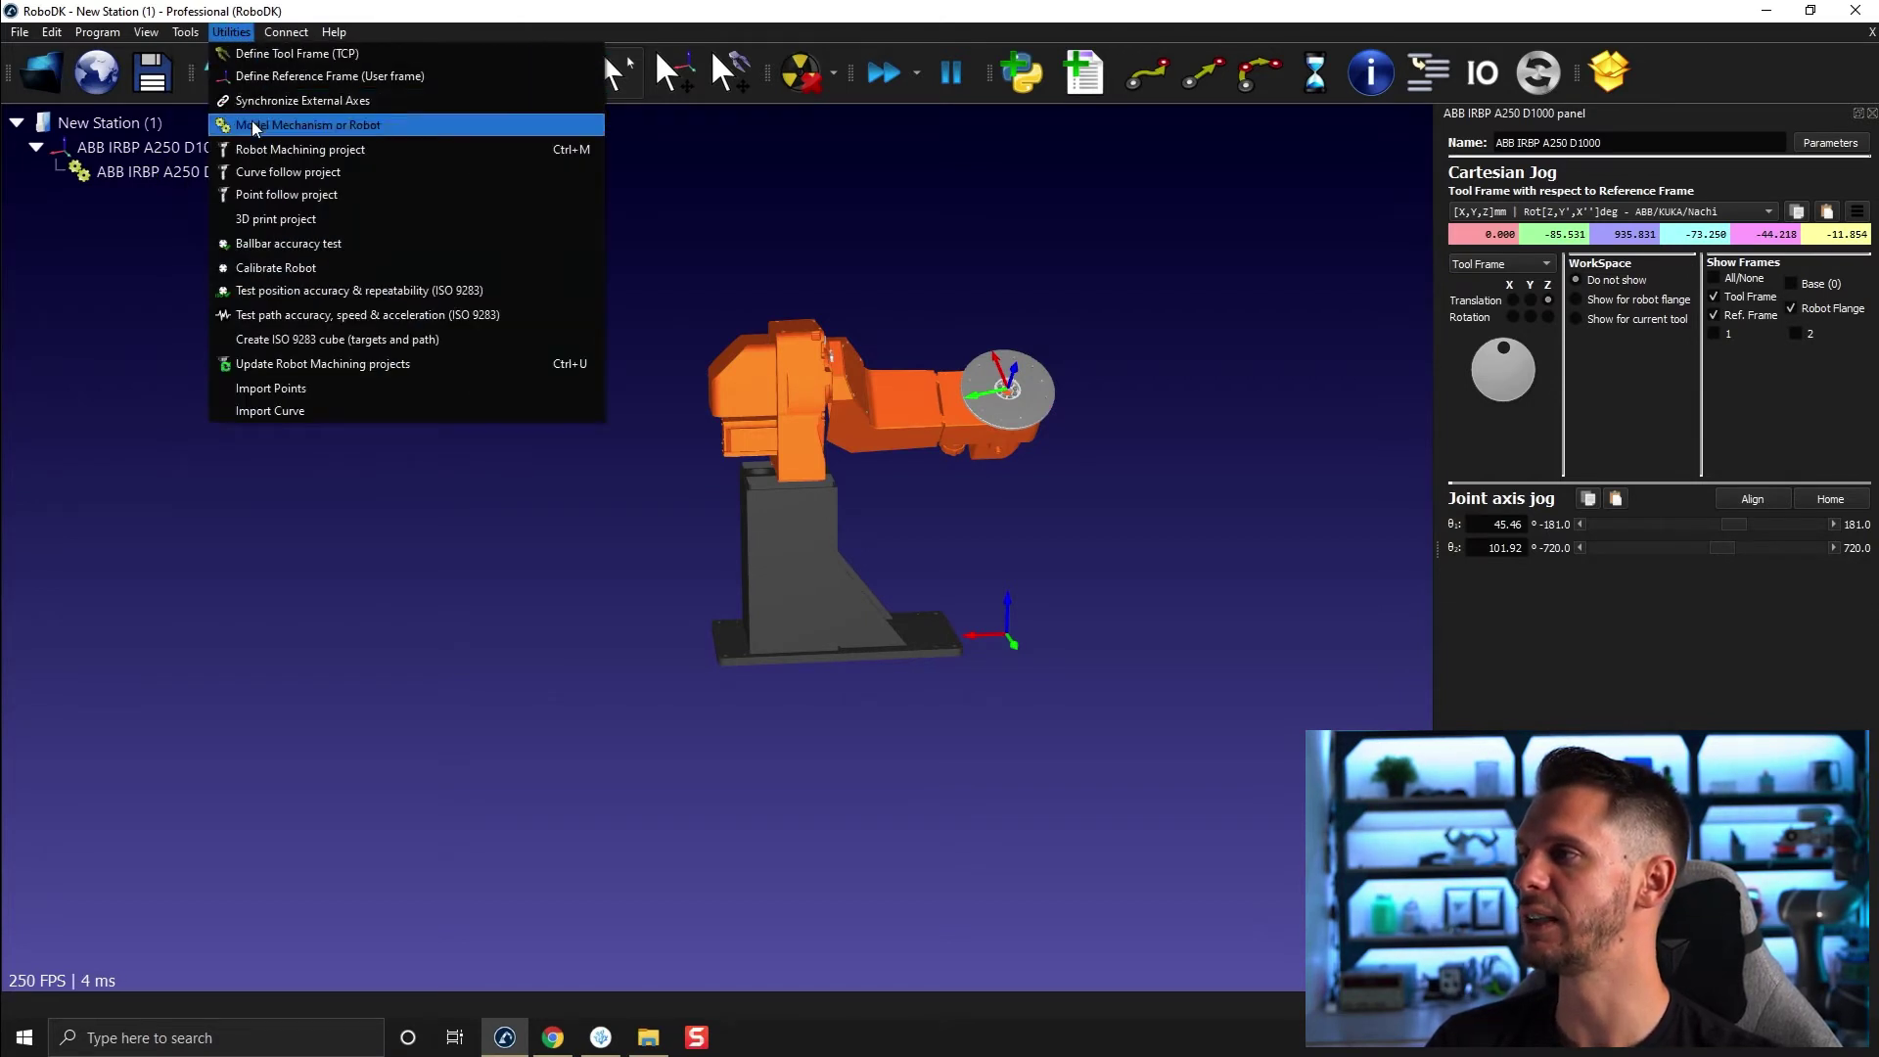
click(251, 121)
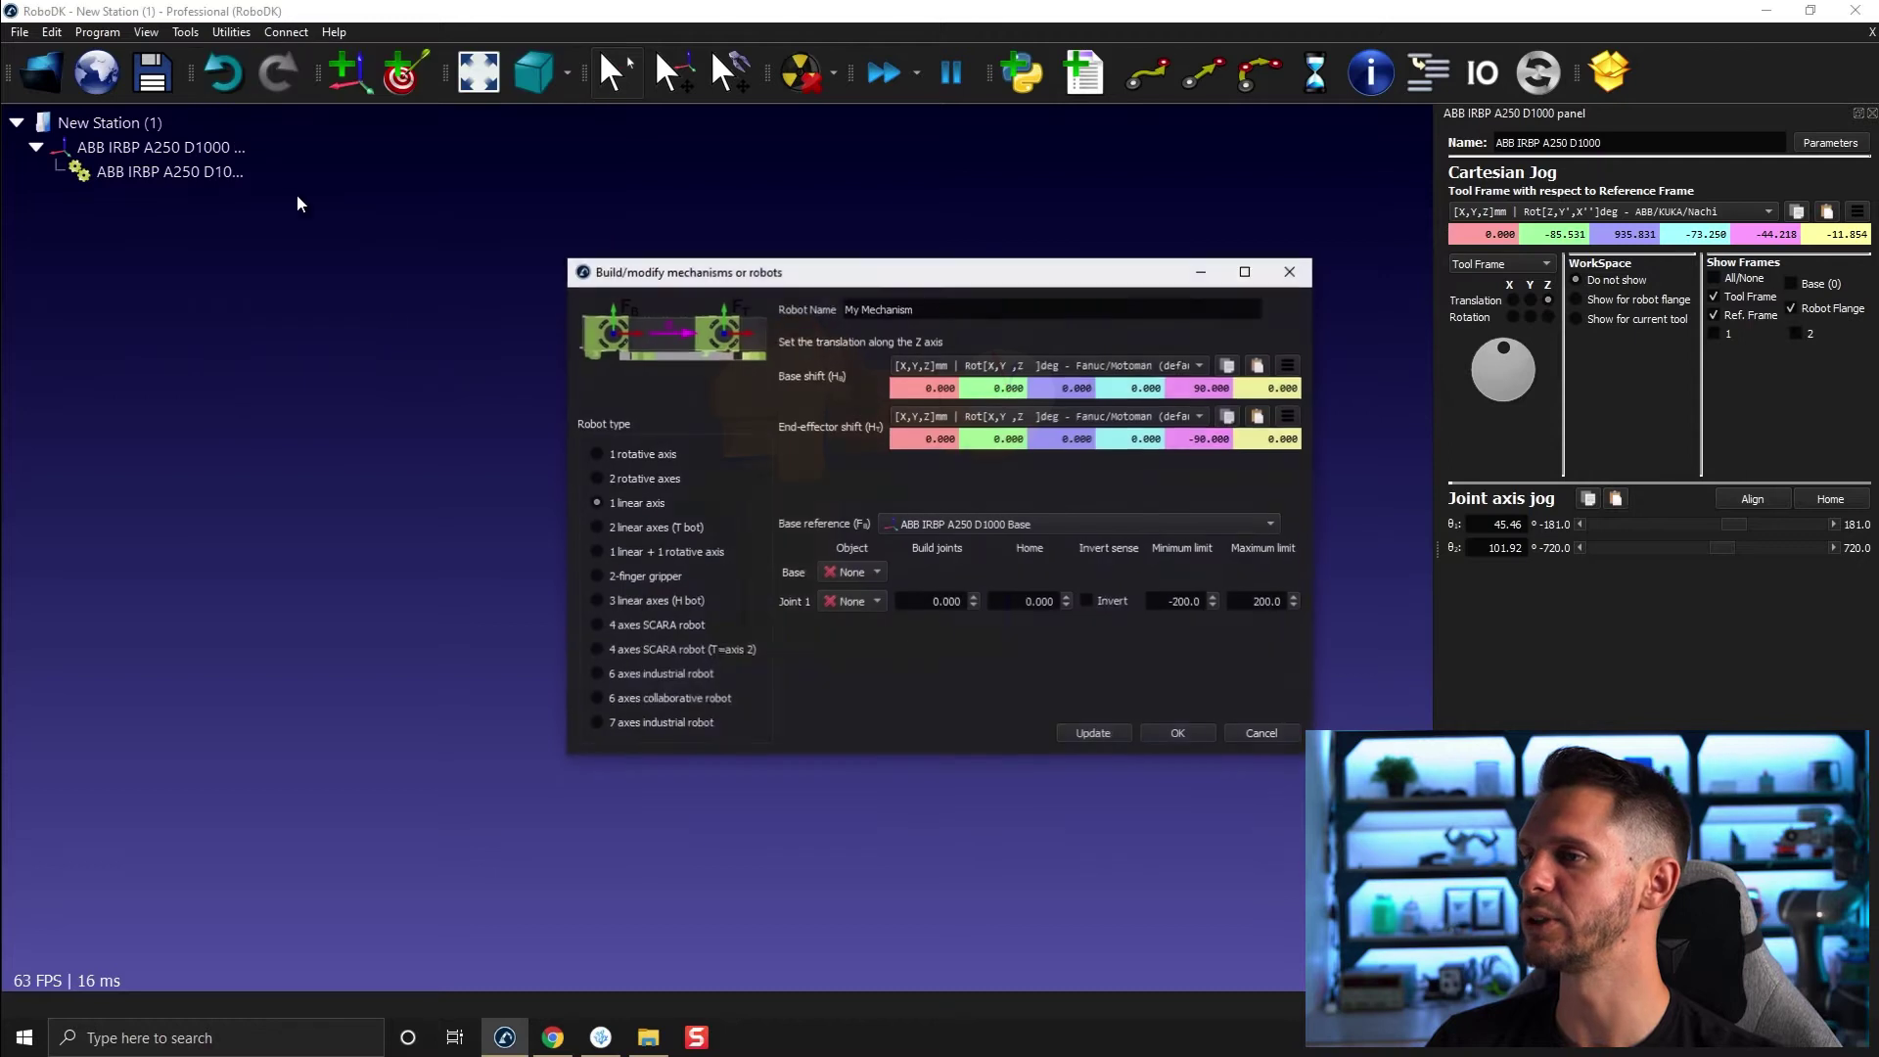
click(641, 456)
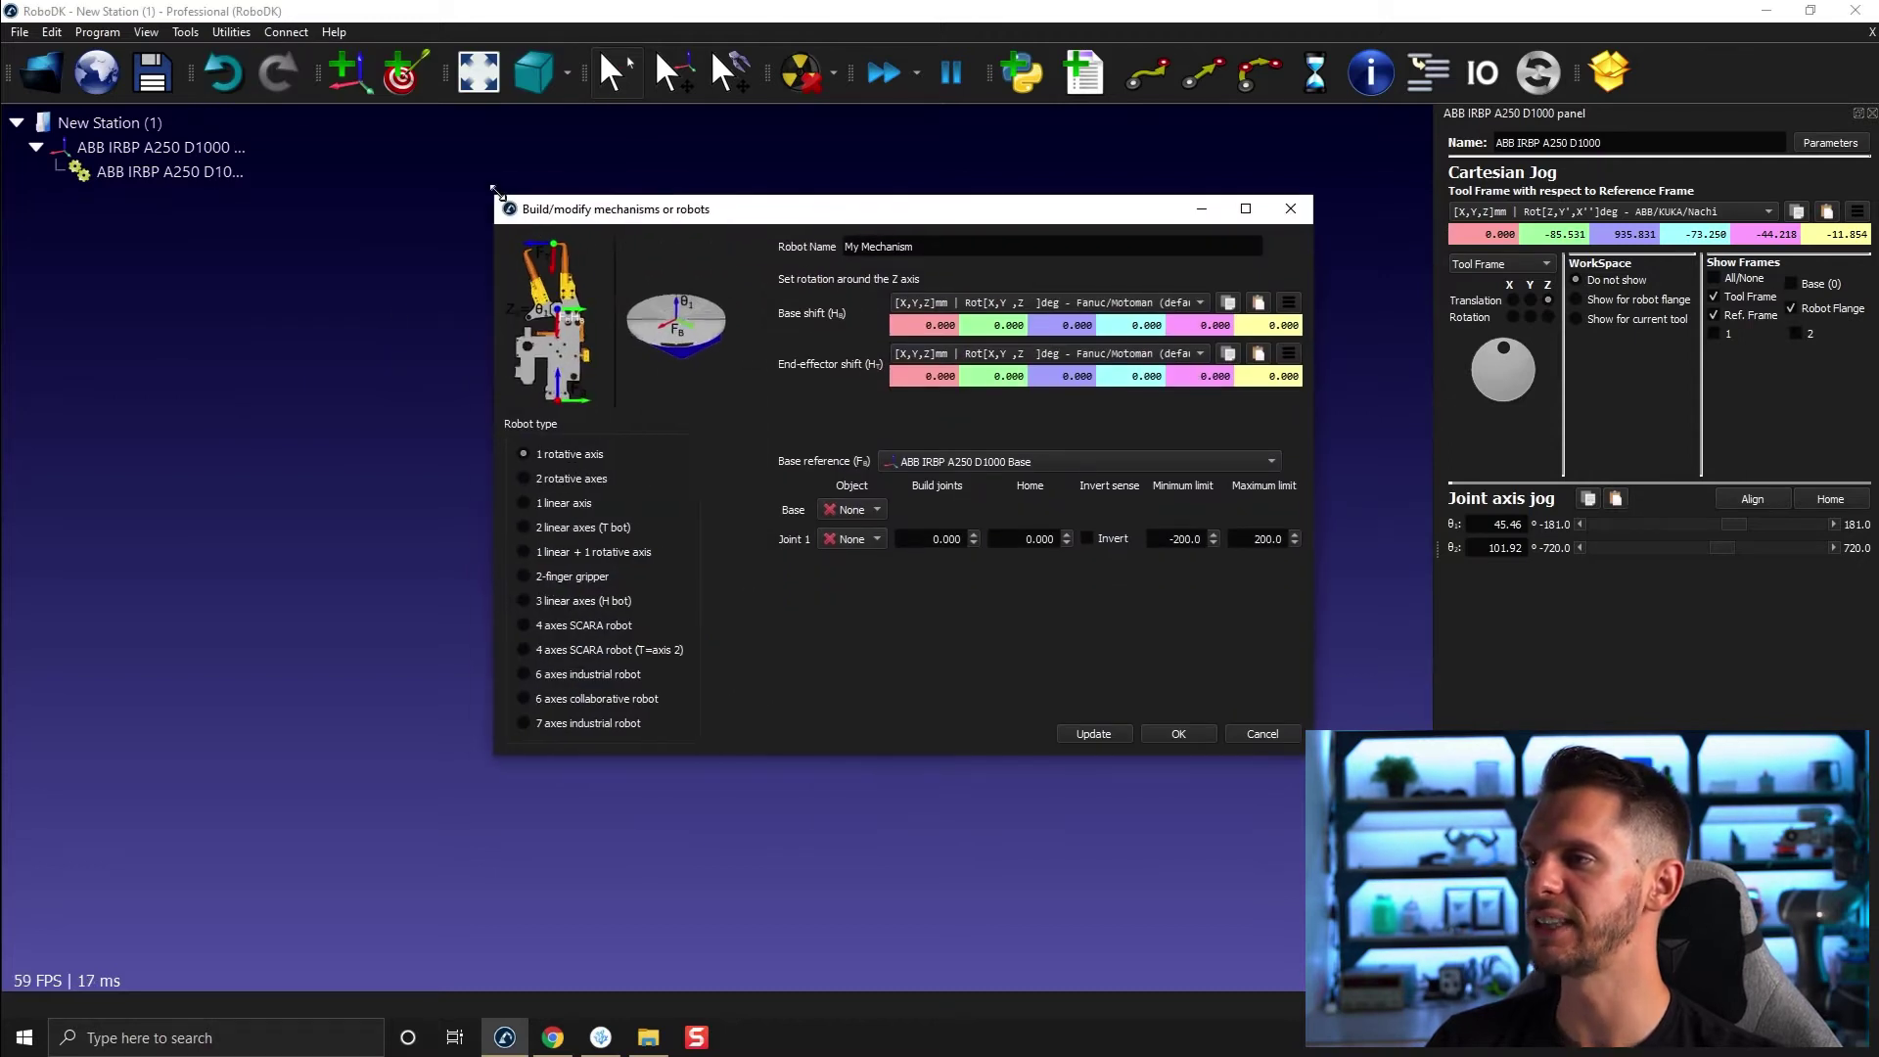
click(548, 478)
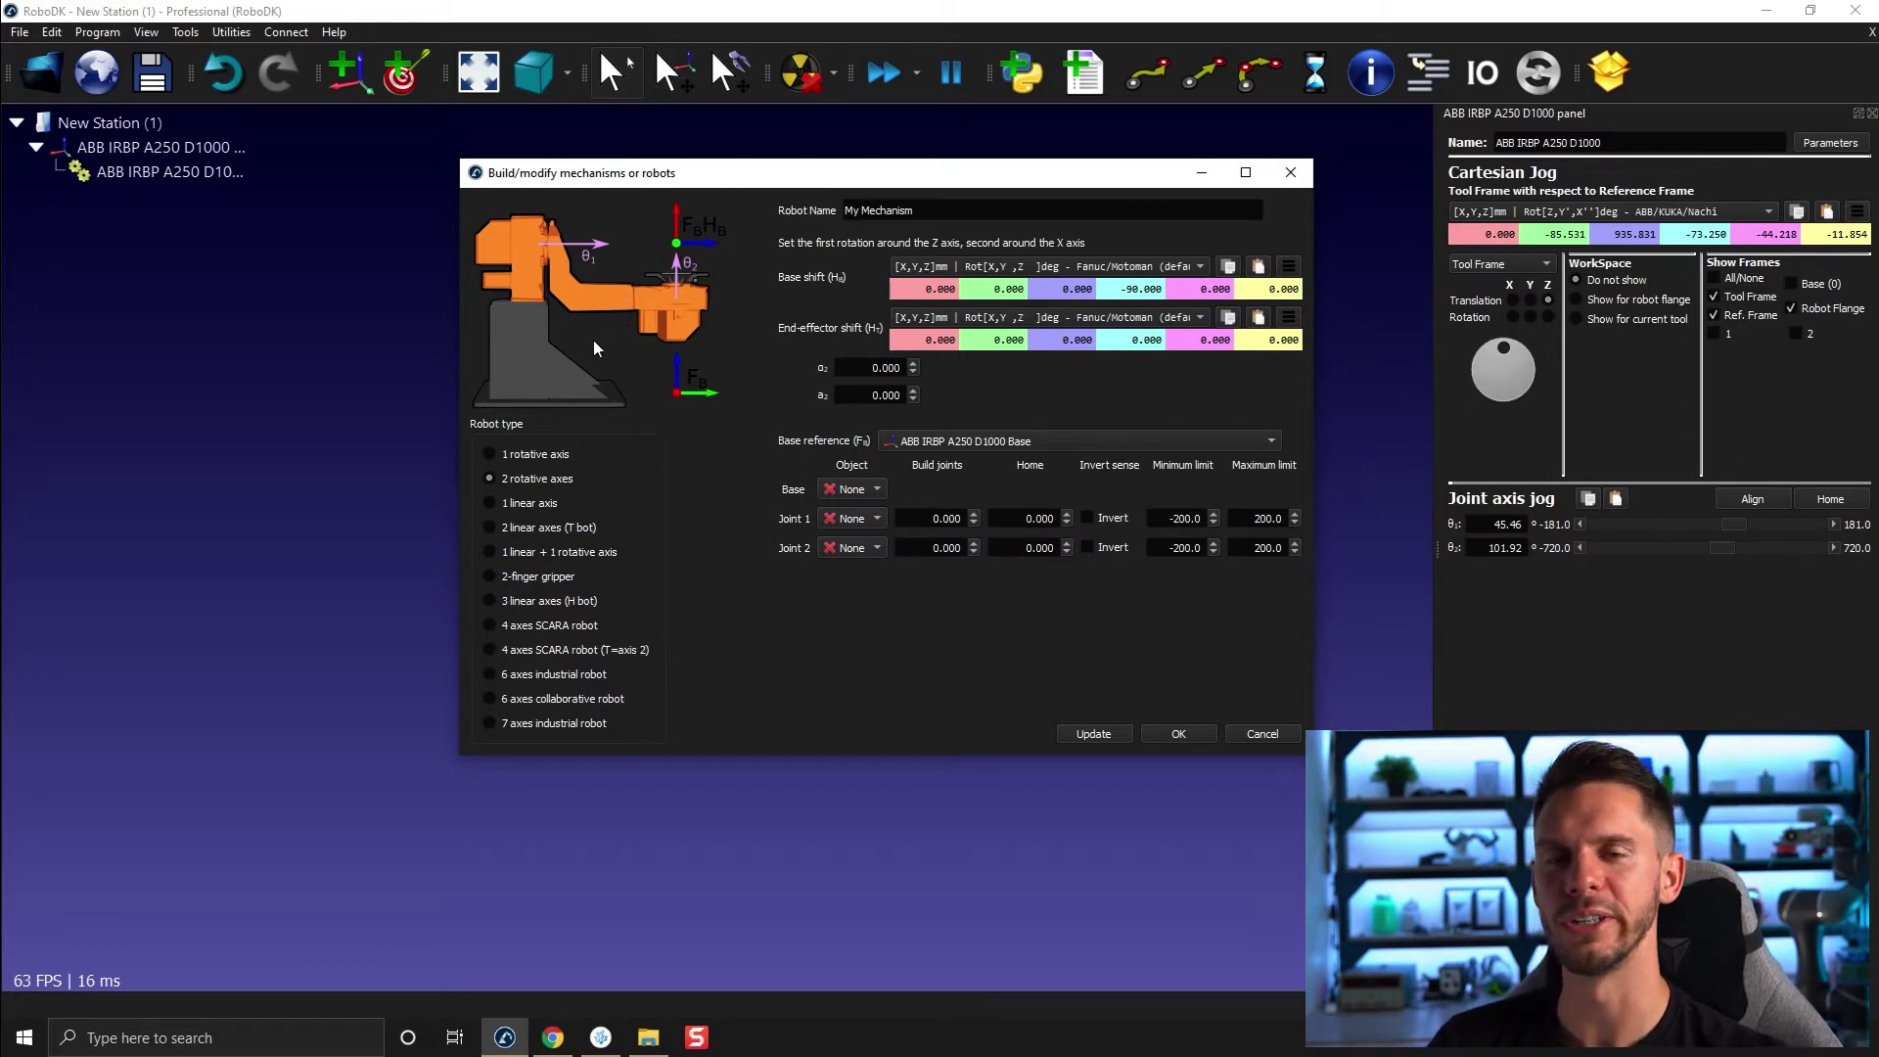
click(564, 455)
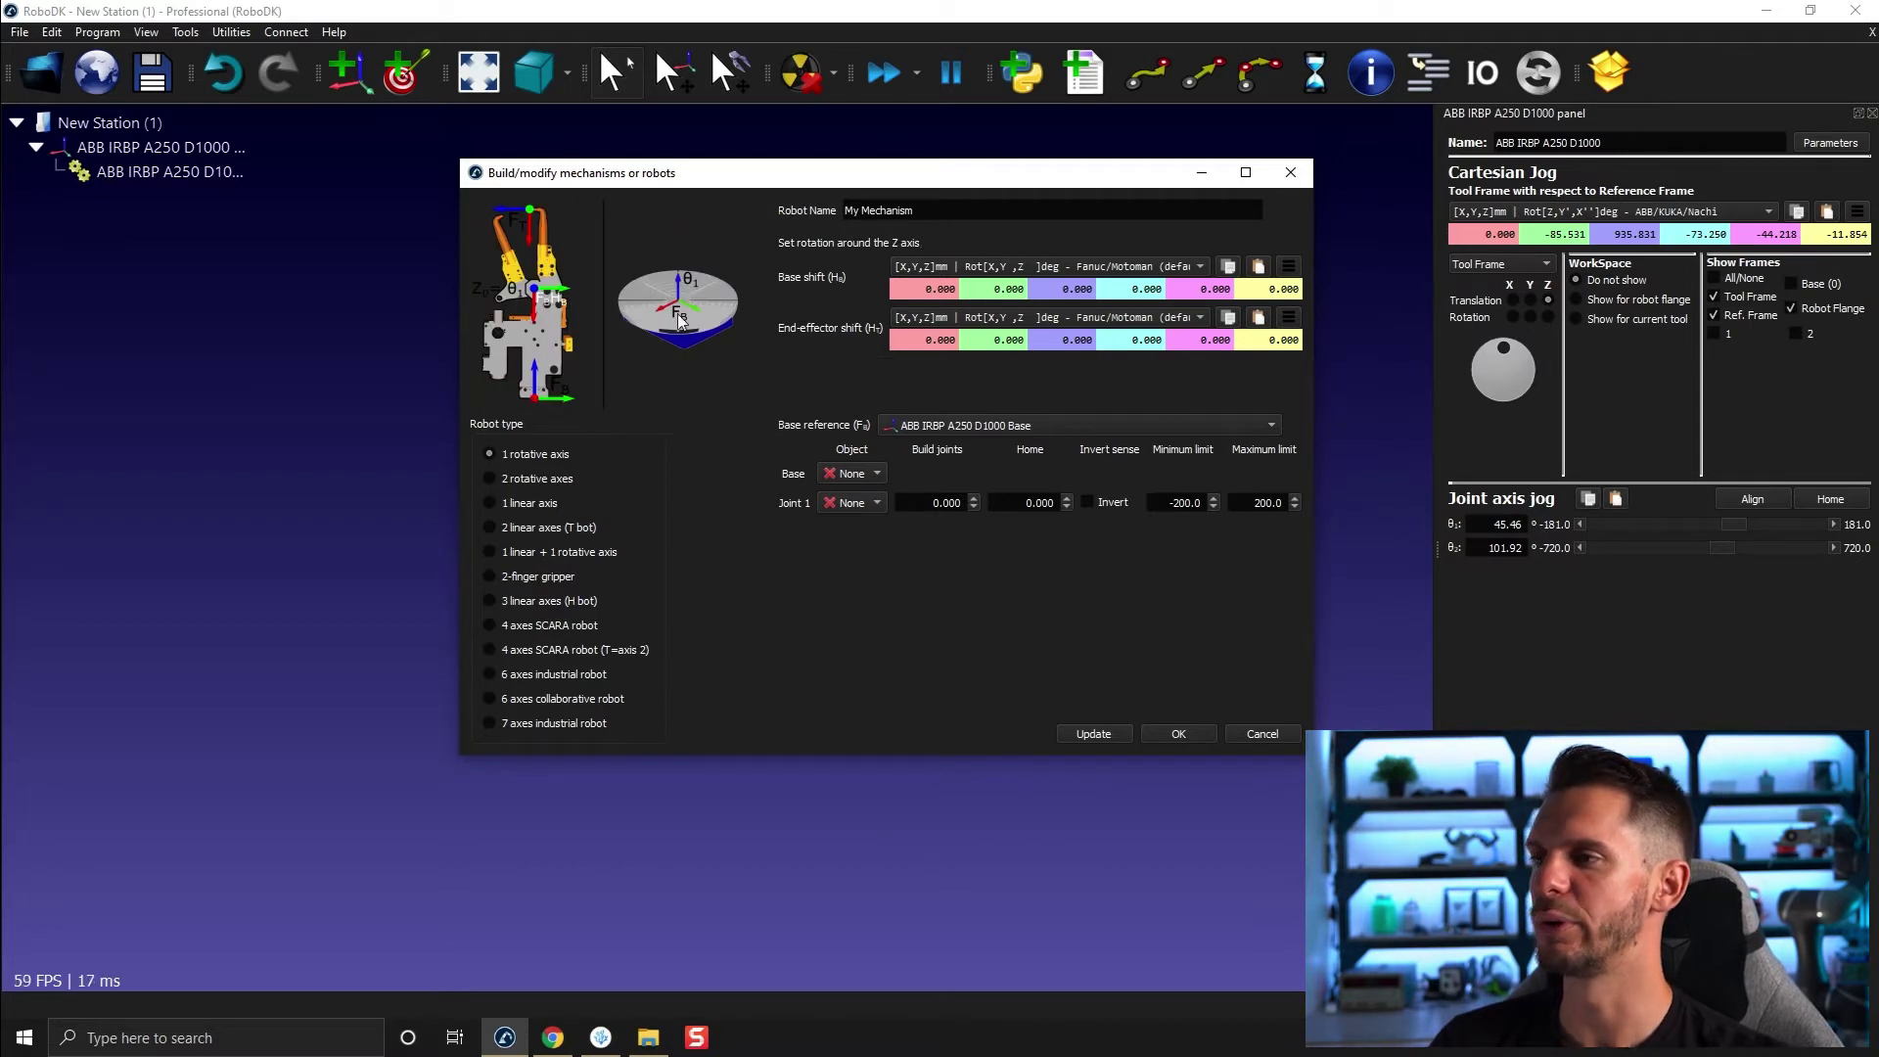
click(1286, 733)
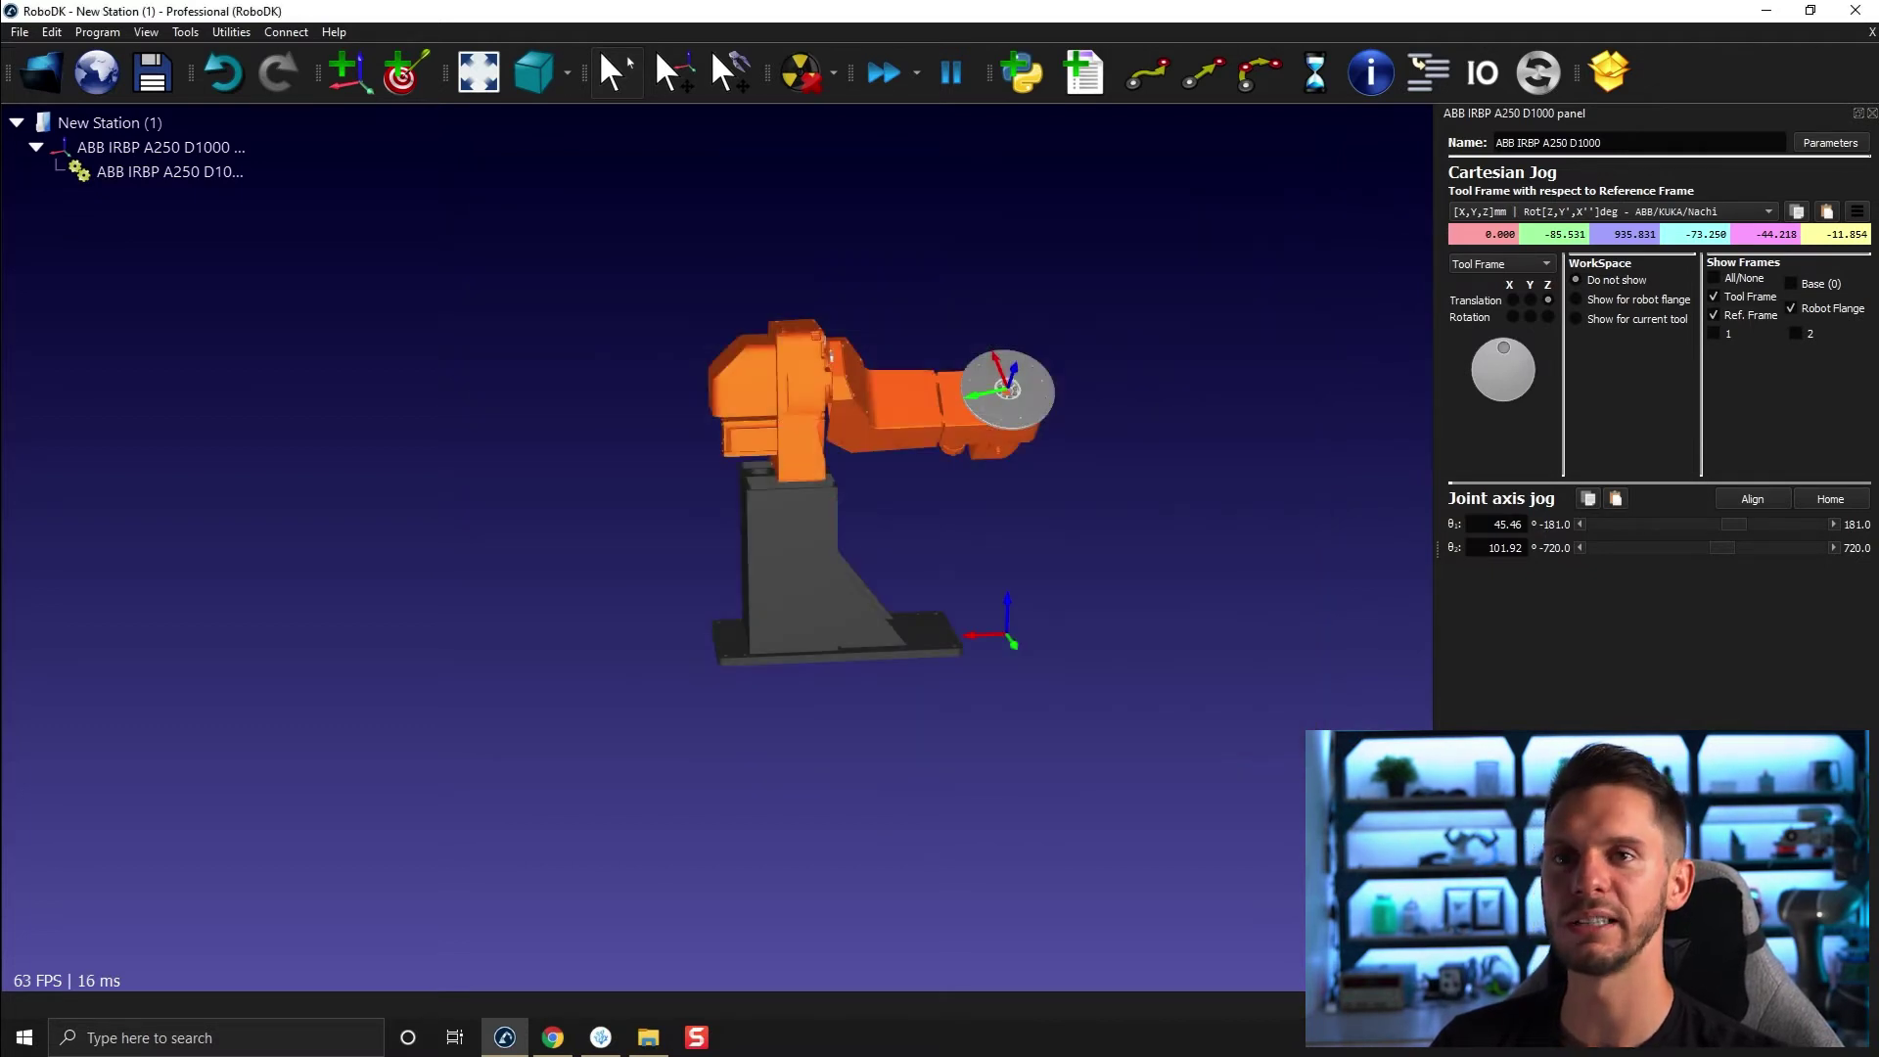
click(1872, 116)
click(288, 149)
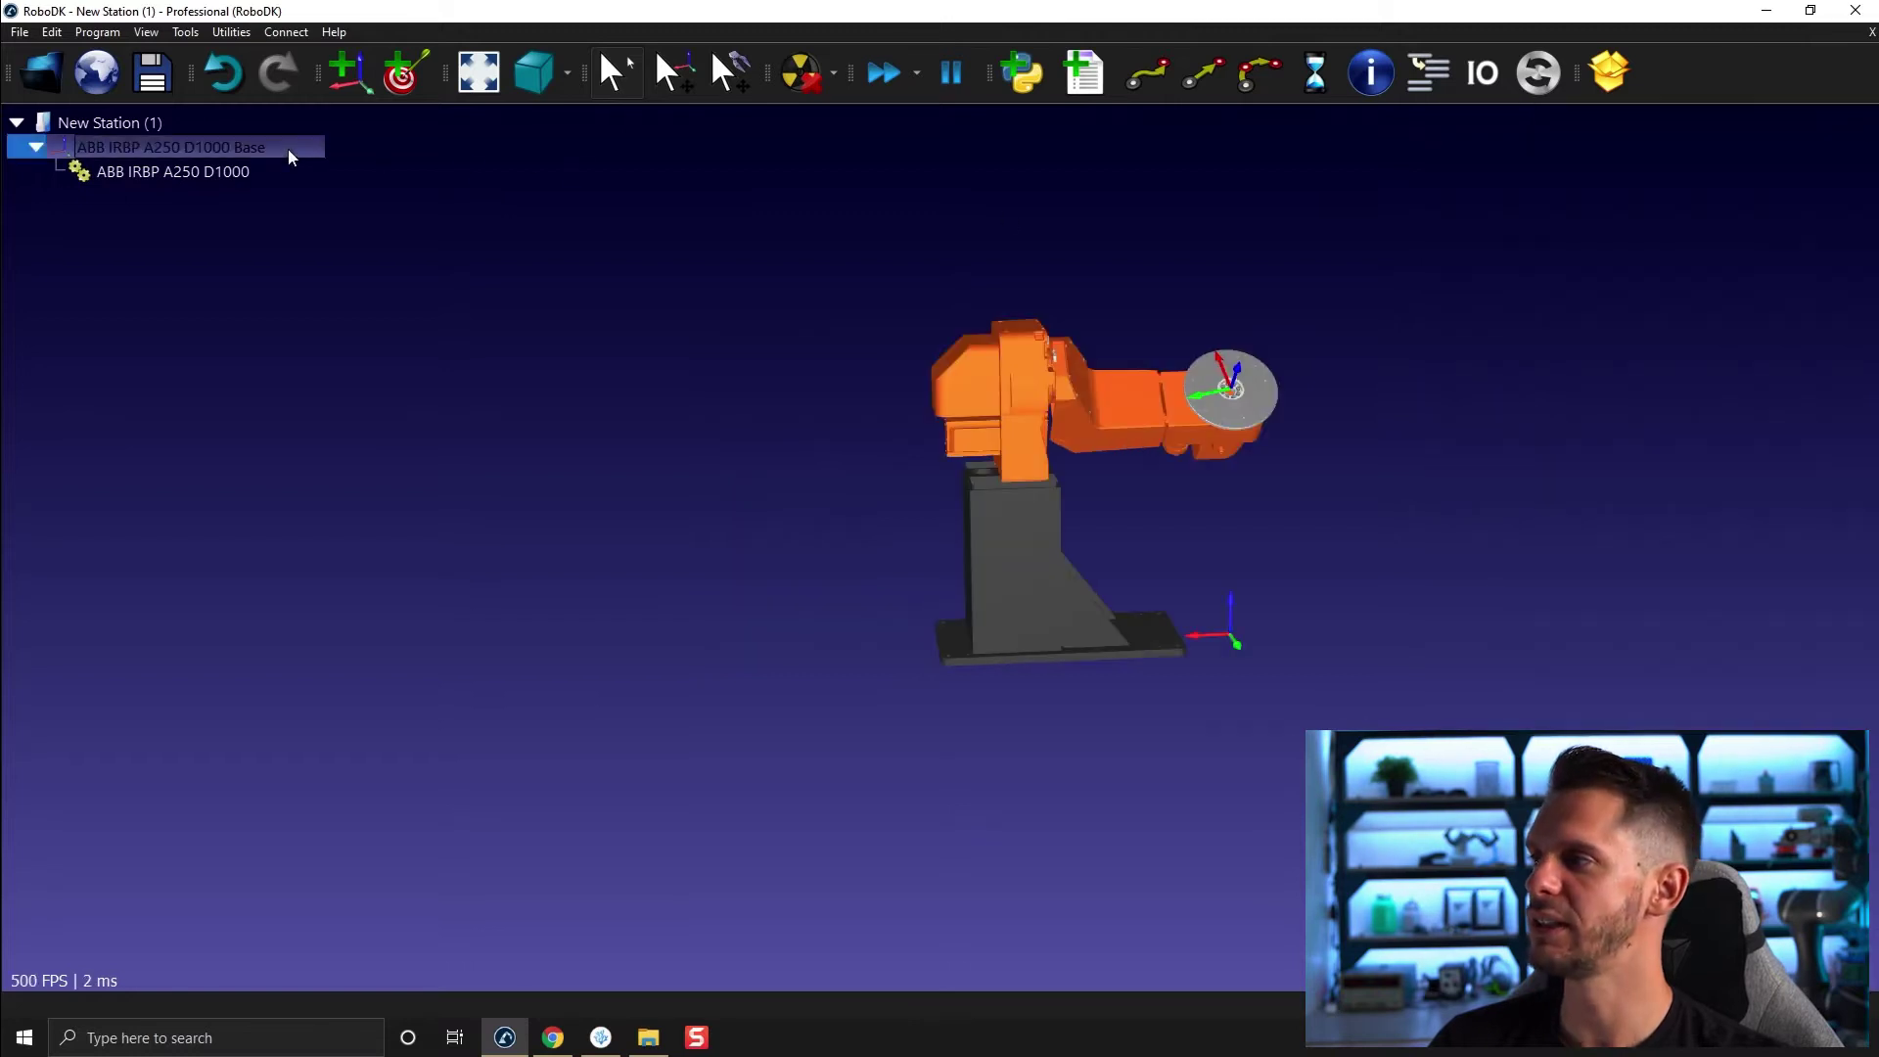
- Delete the positioner and select Turn Table Base.sld and Turn Table Top.sld in 06E - Turn table
key(Delete)
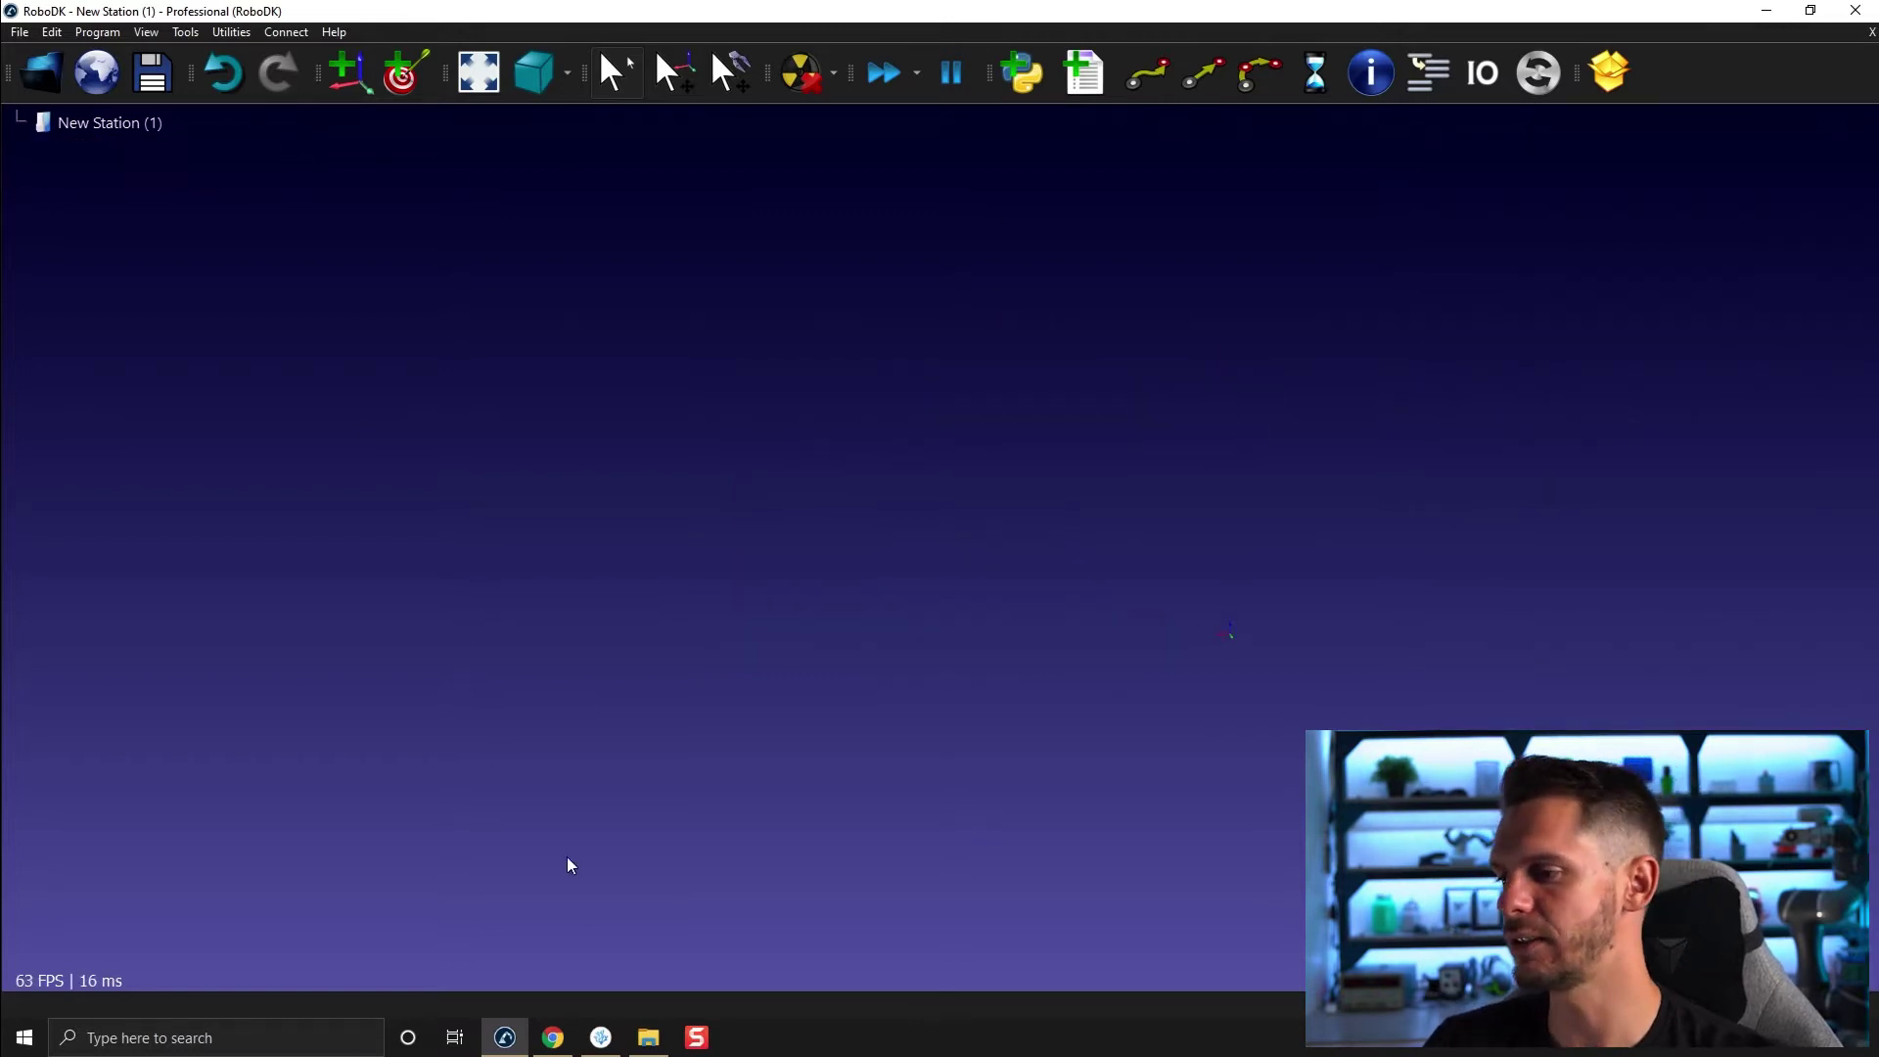
click(646, 1035)
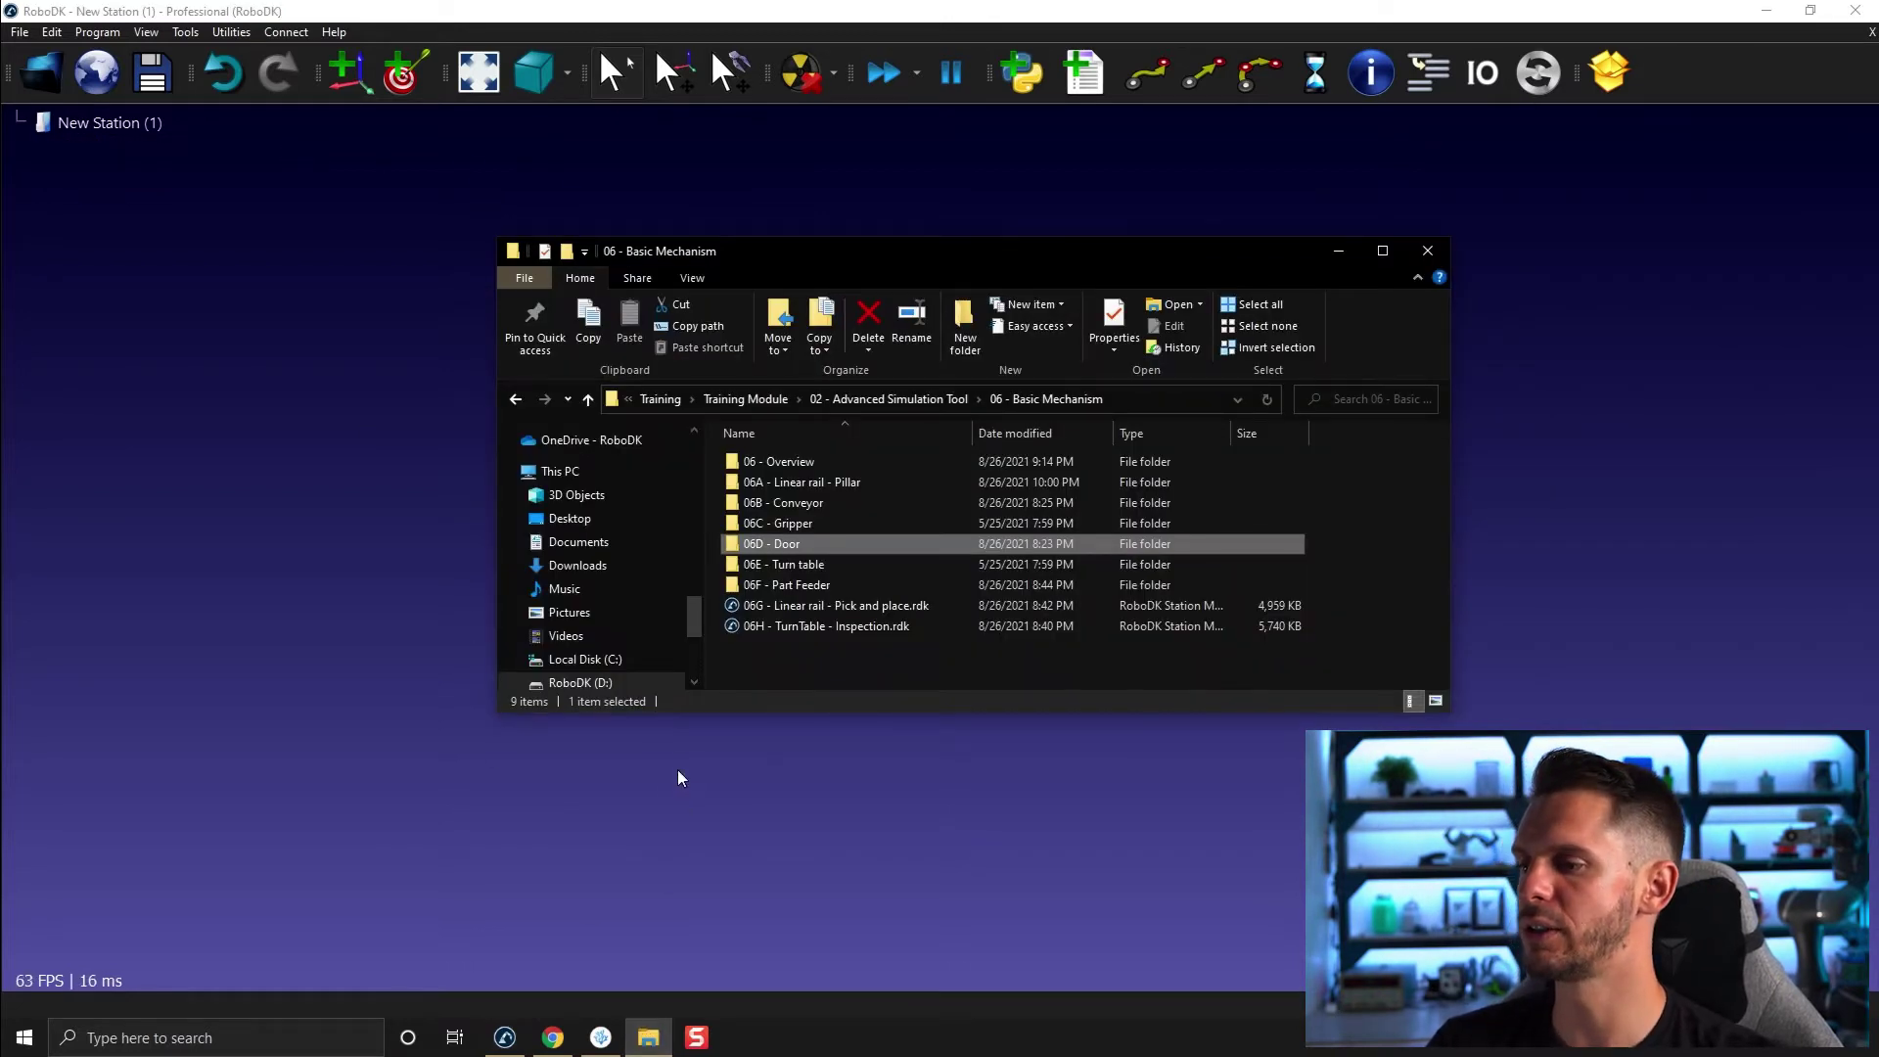
click(797, 670)
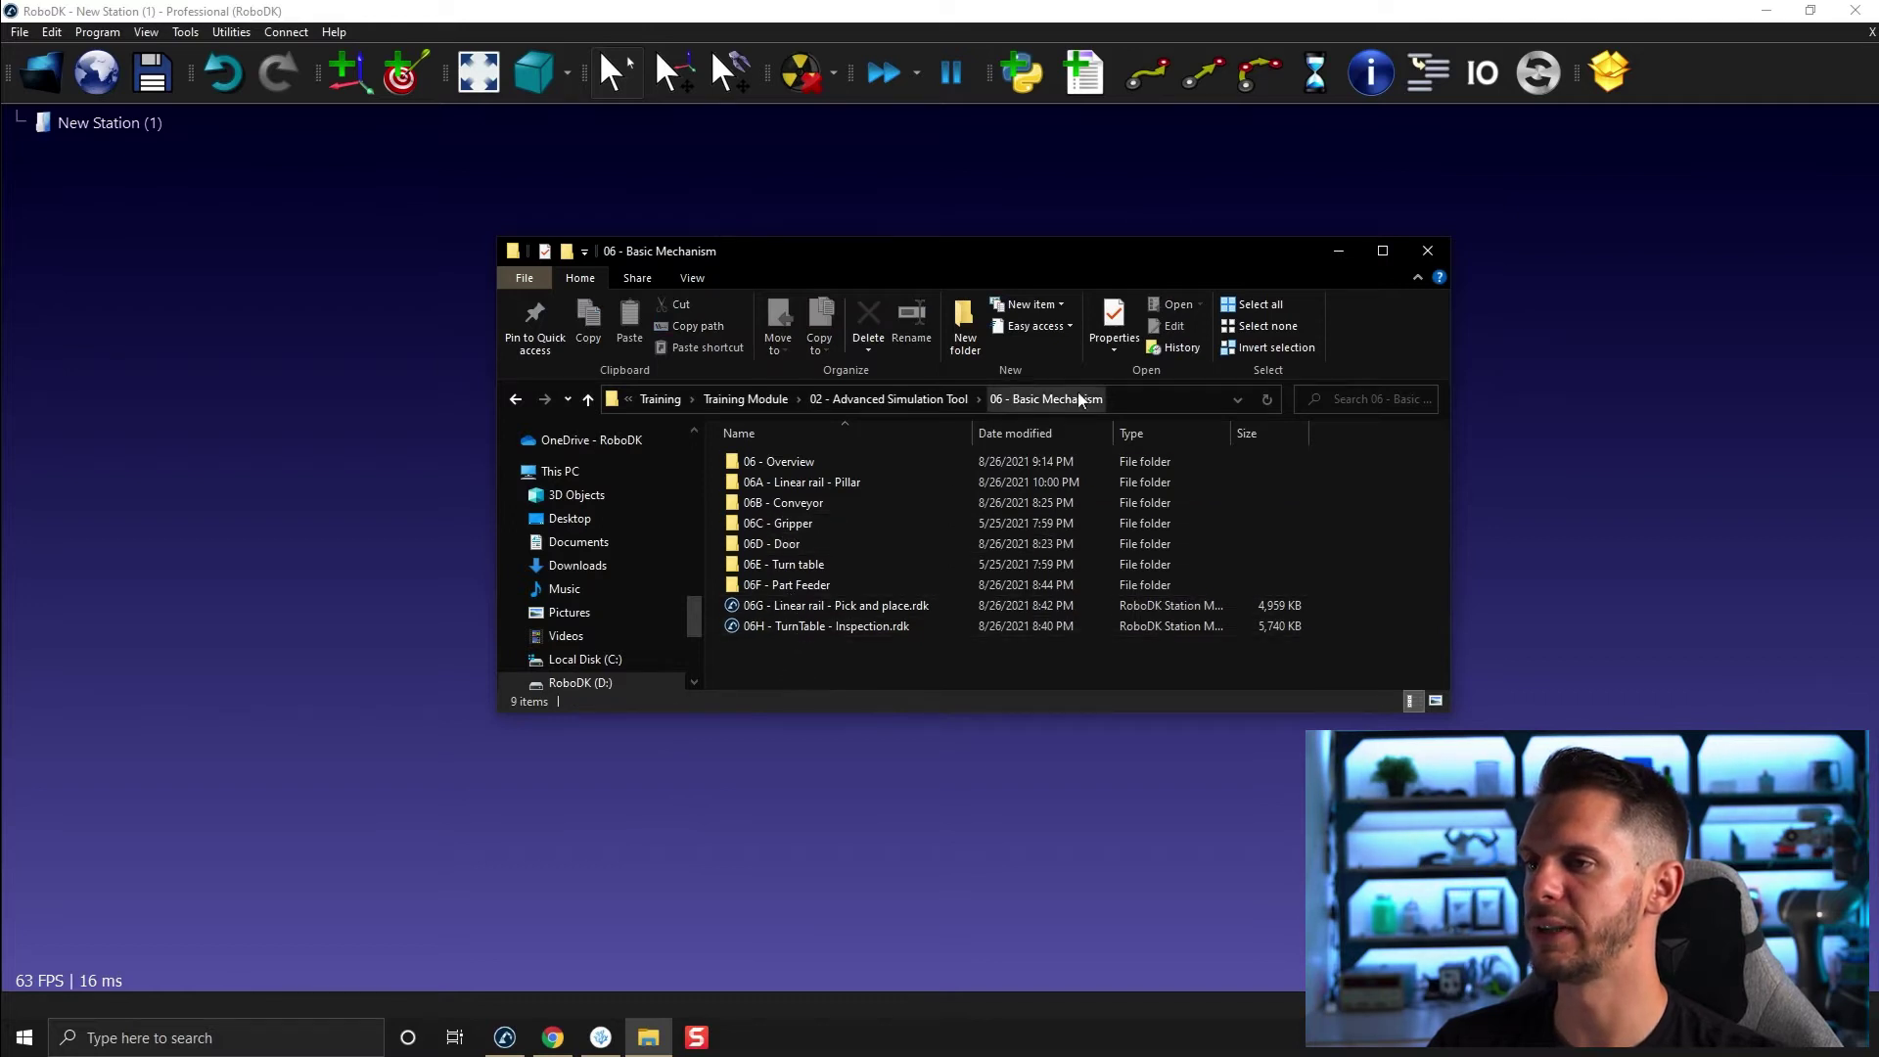
double_click(780, 566)
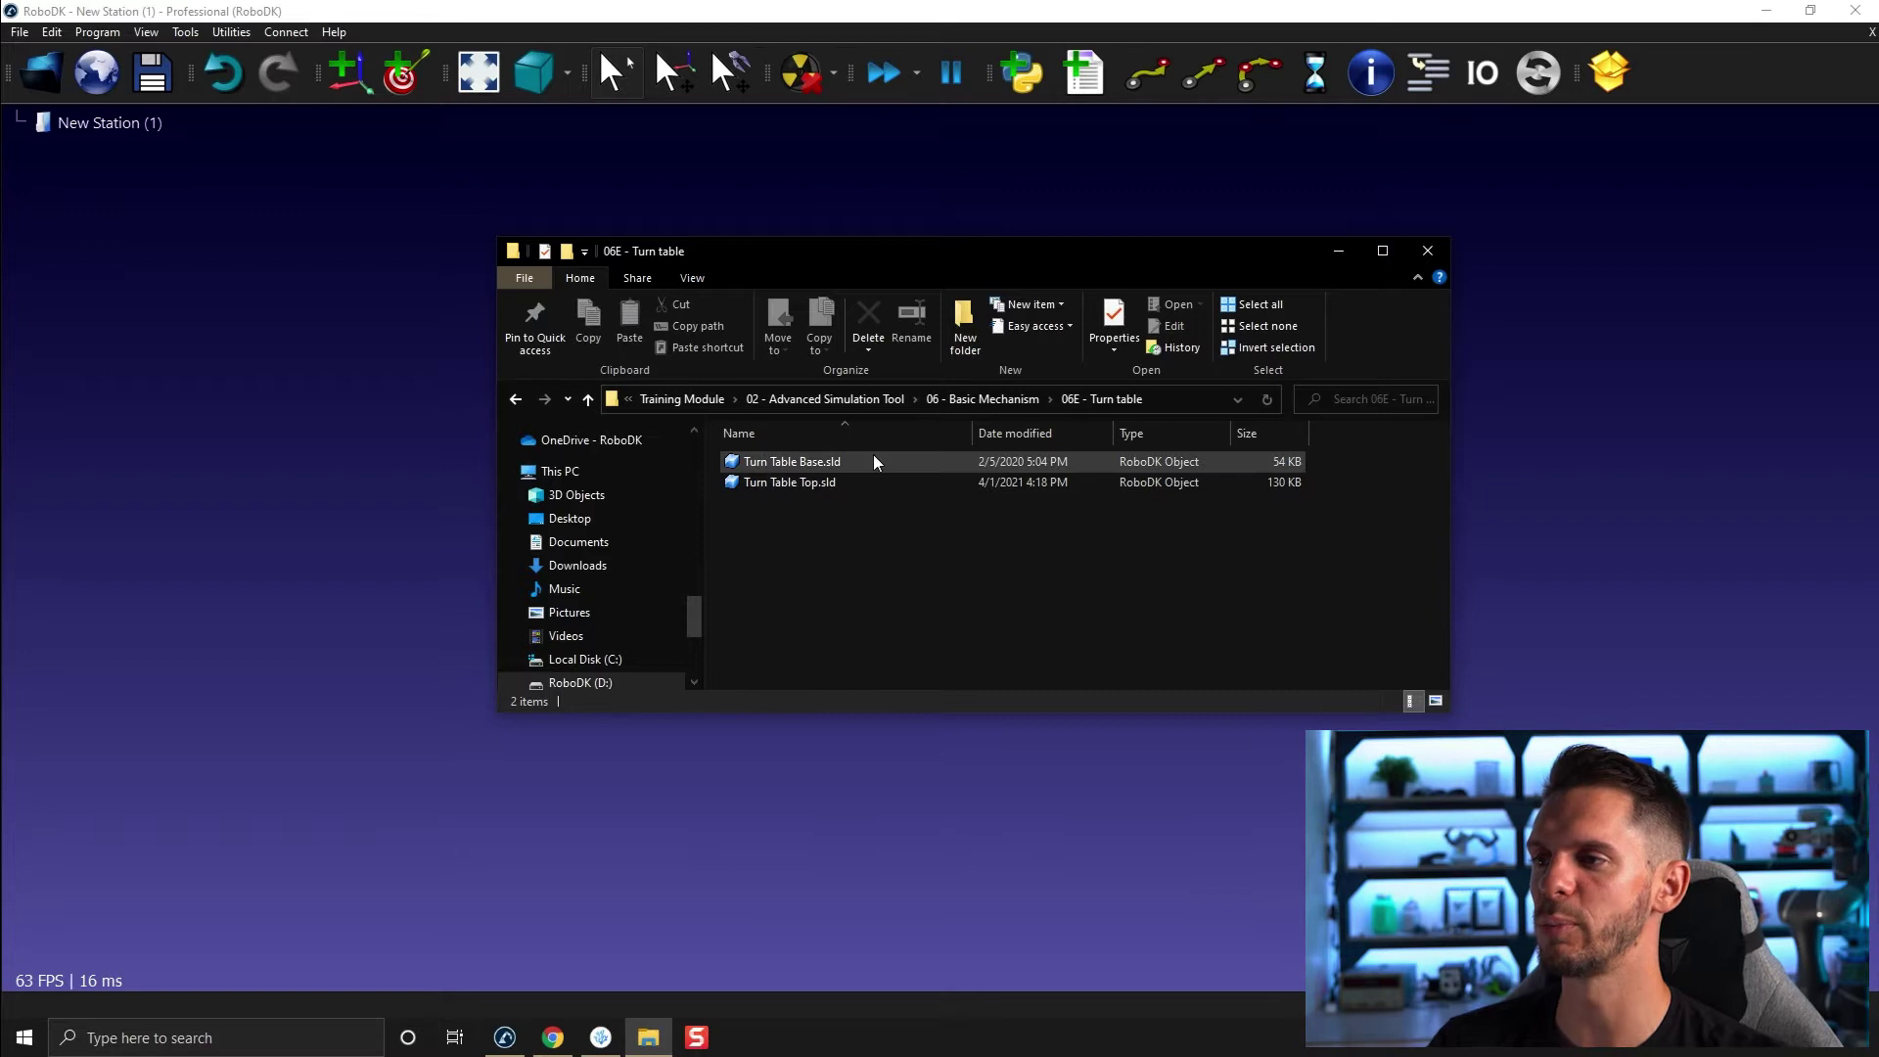
drag(840, 540, 235, 460)
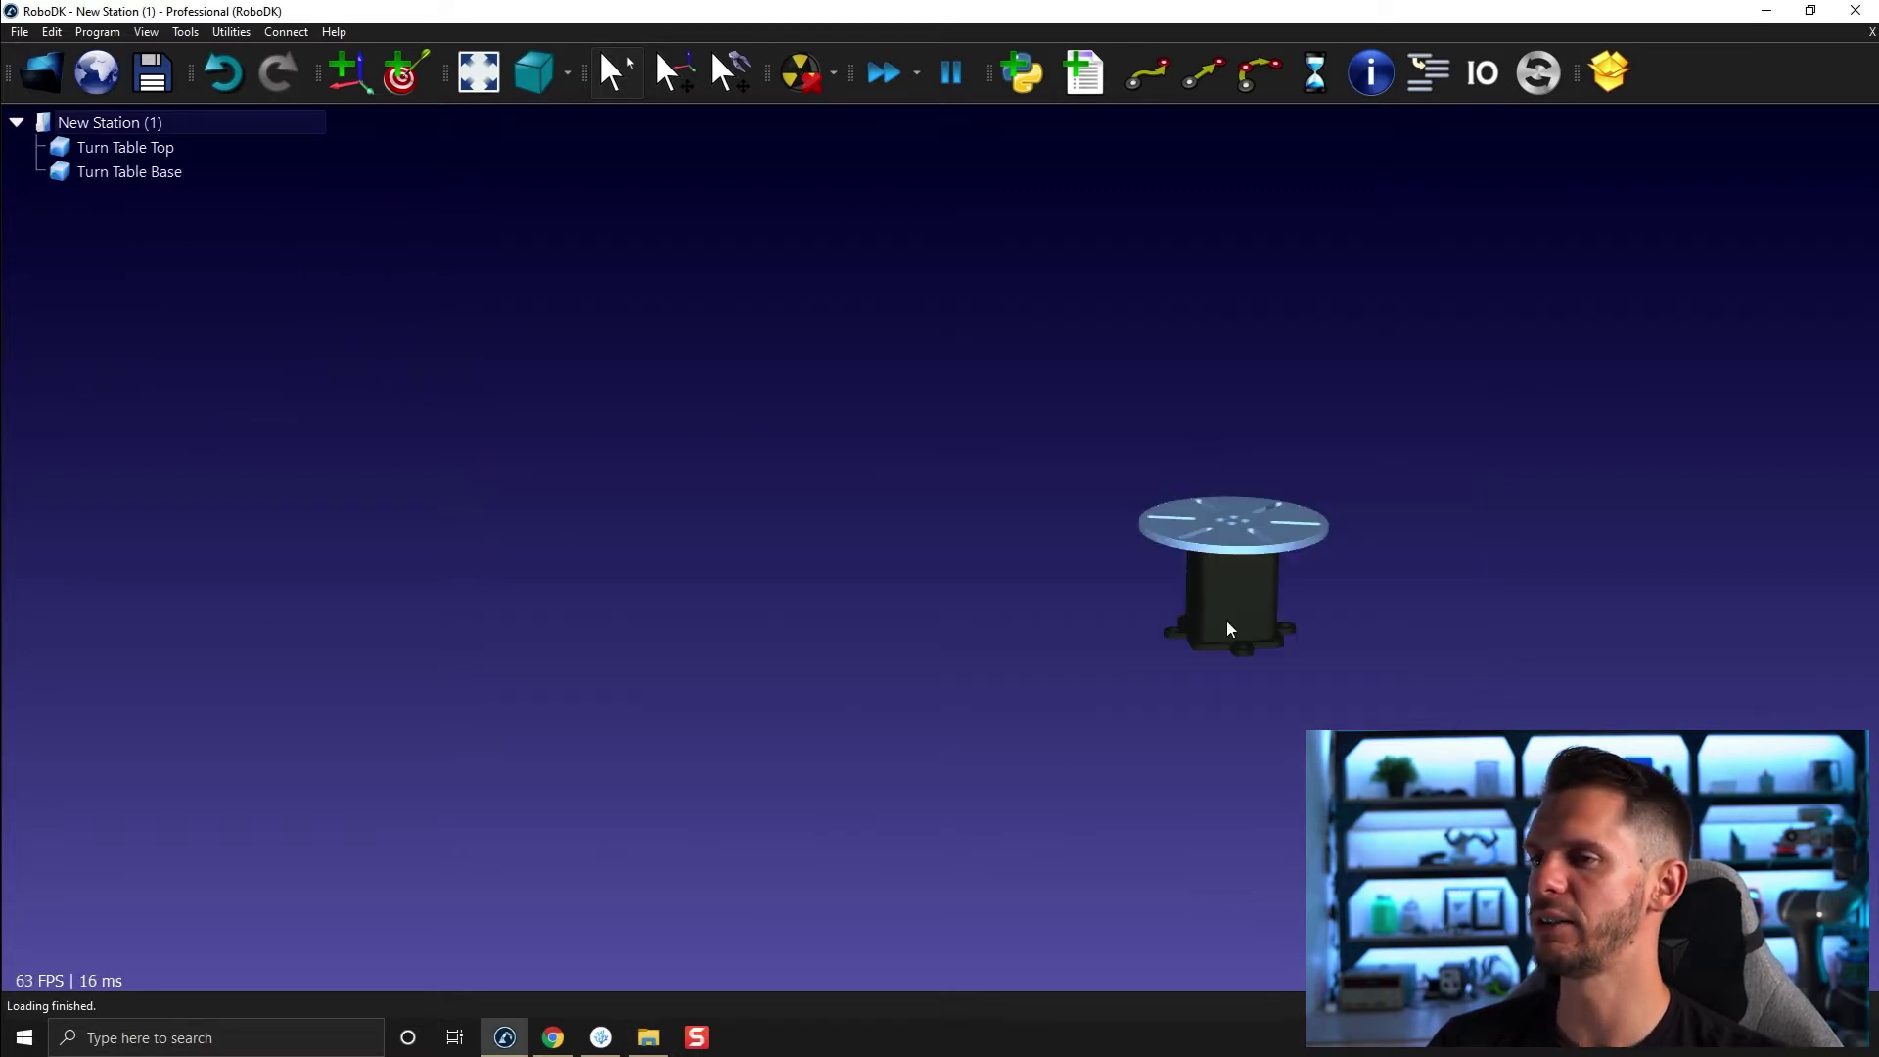
- Start a 1 rotative axis mechanism in Model Mechanism or Robot and enlarge the builder window
drag(1204, 596, 805, 627)
click(221, 32)
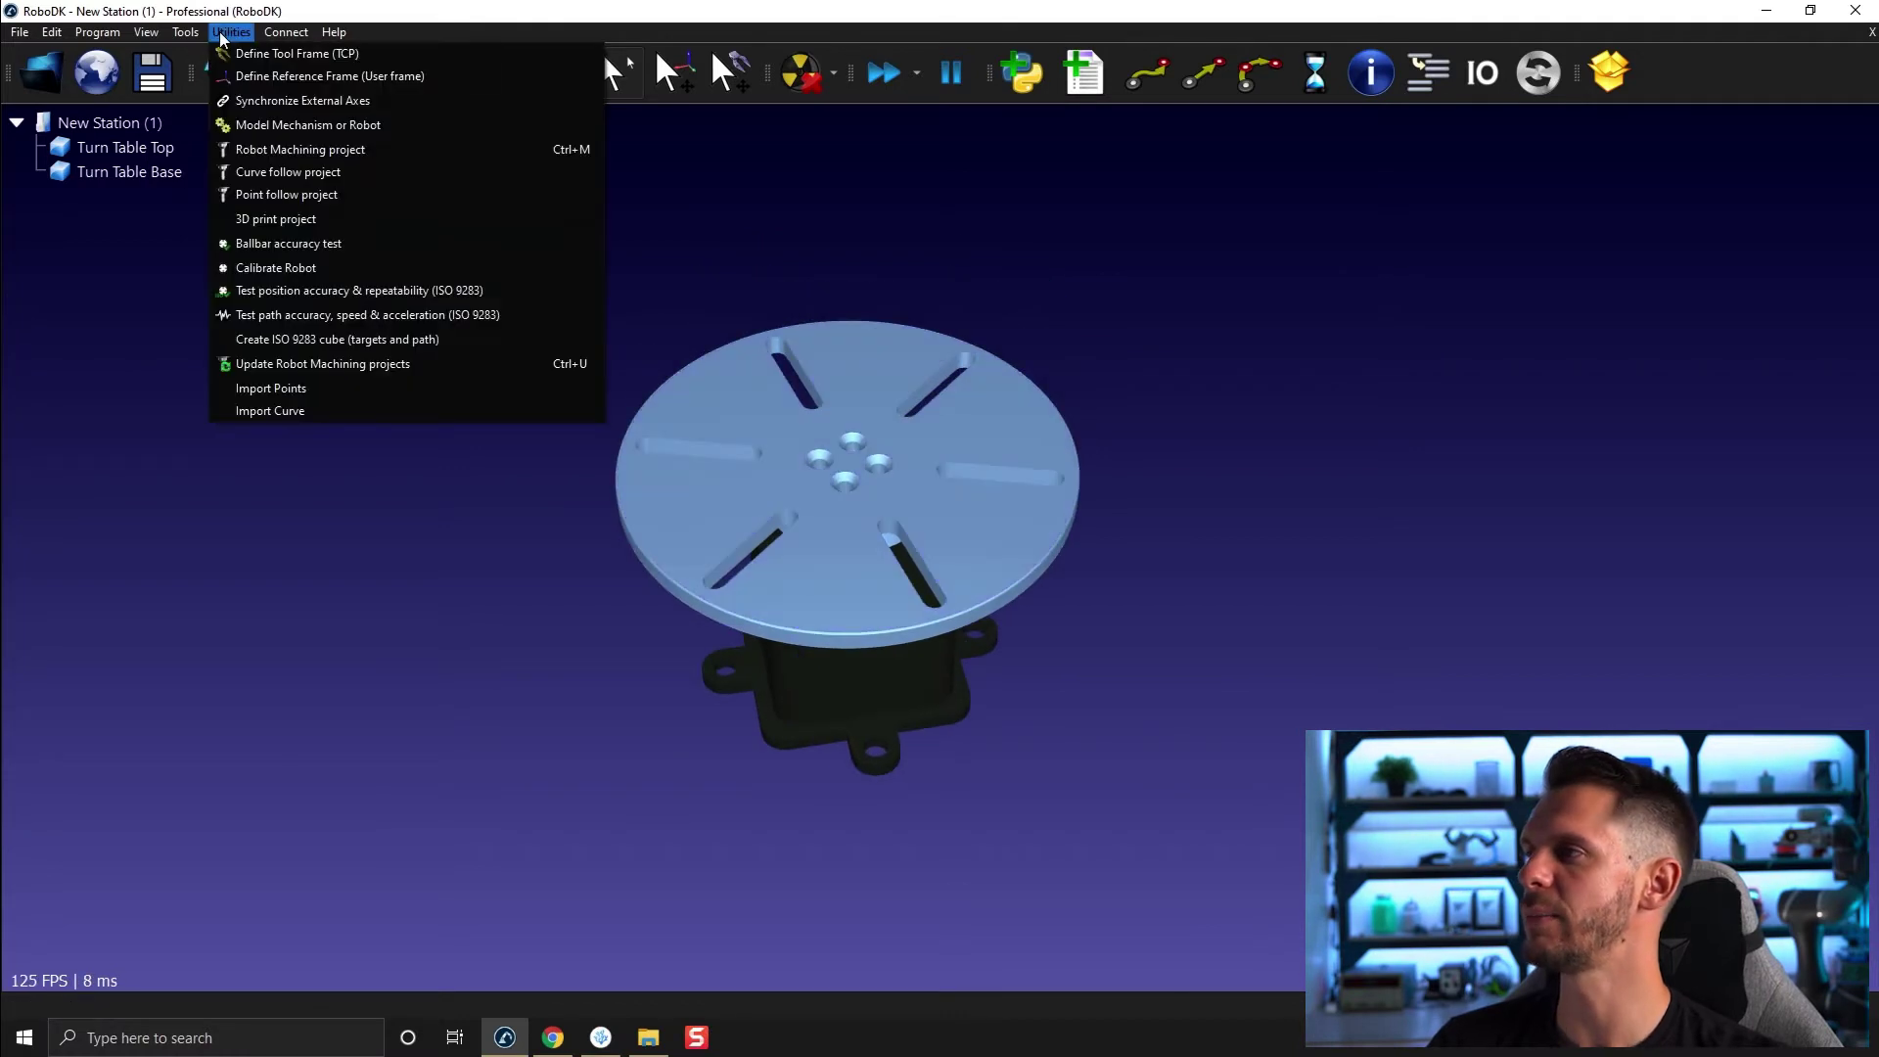
click(267, 125)
drag(916, 271, 1412, 134)
click(1103, 309)
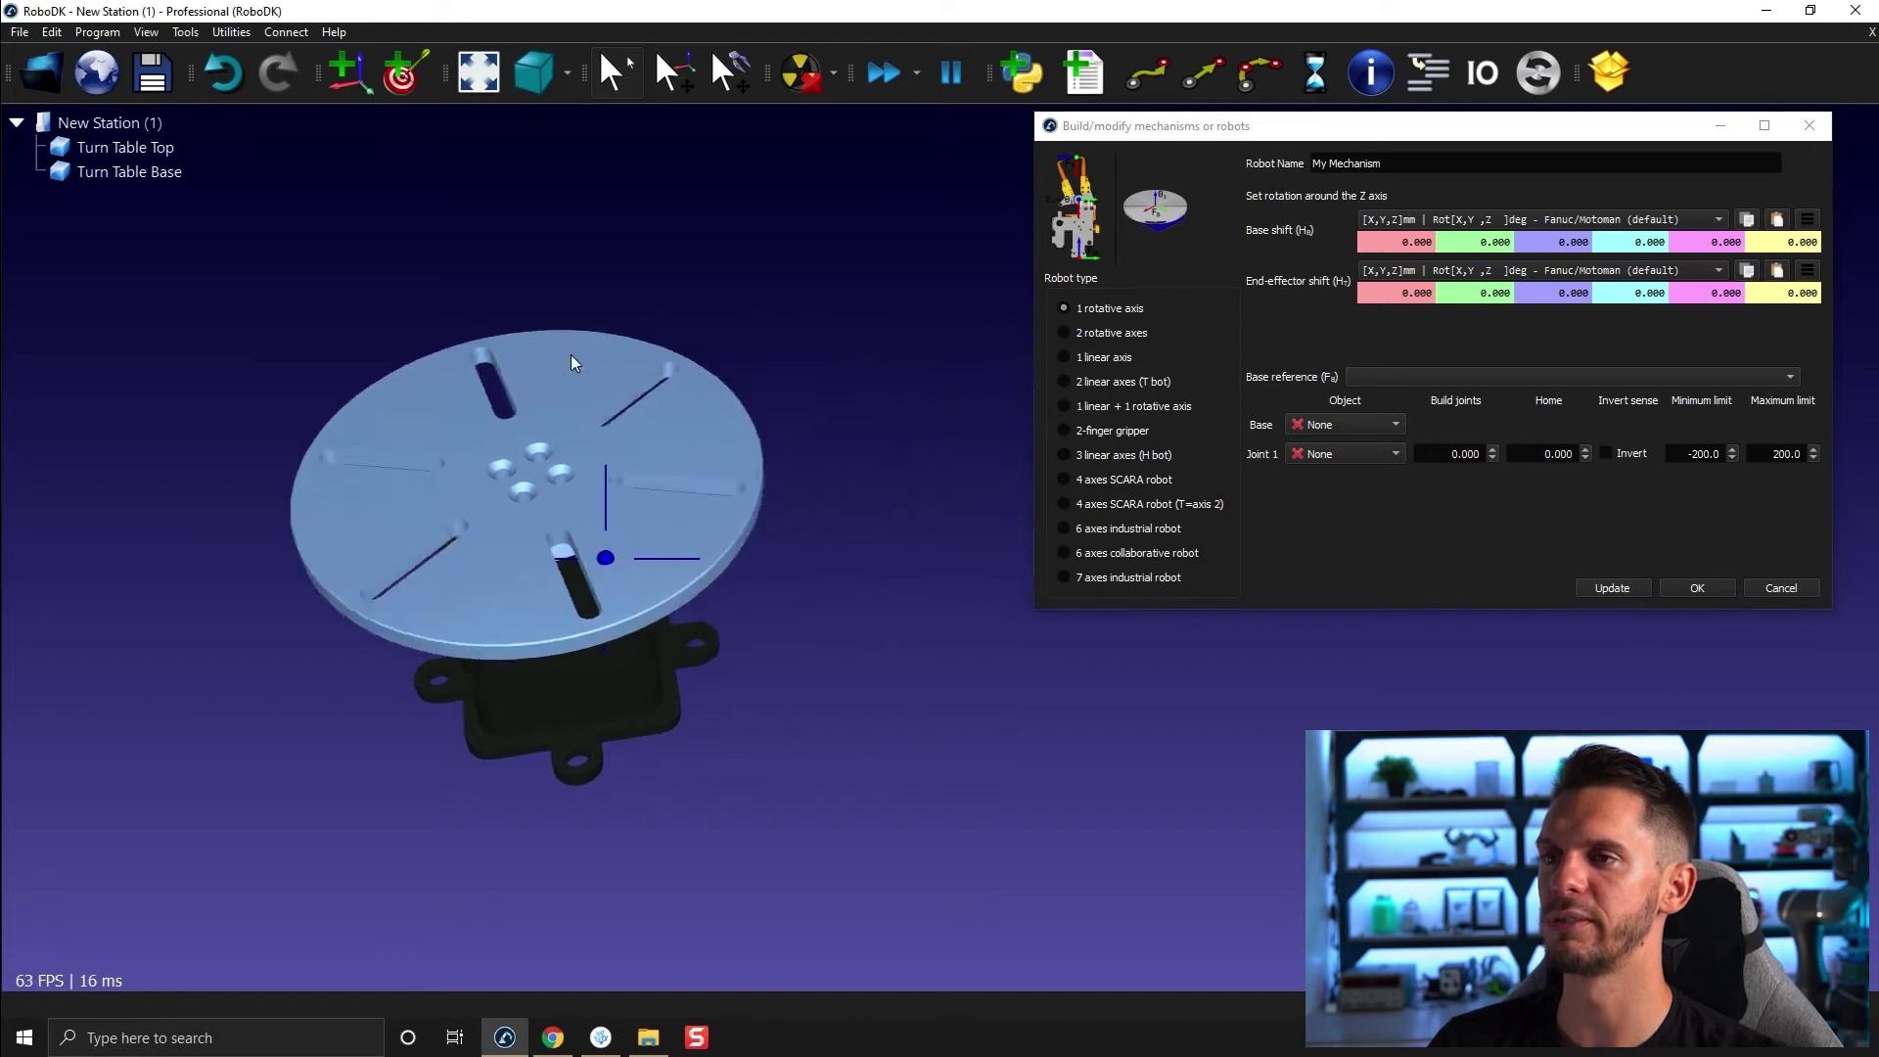
drag(1163, 614, 1206, 659)
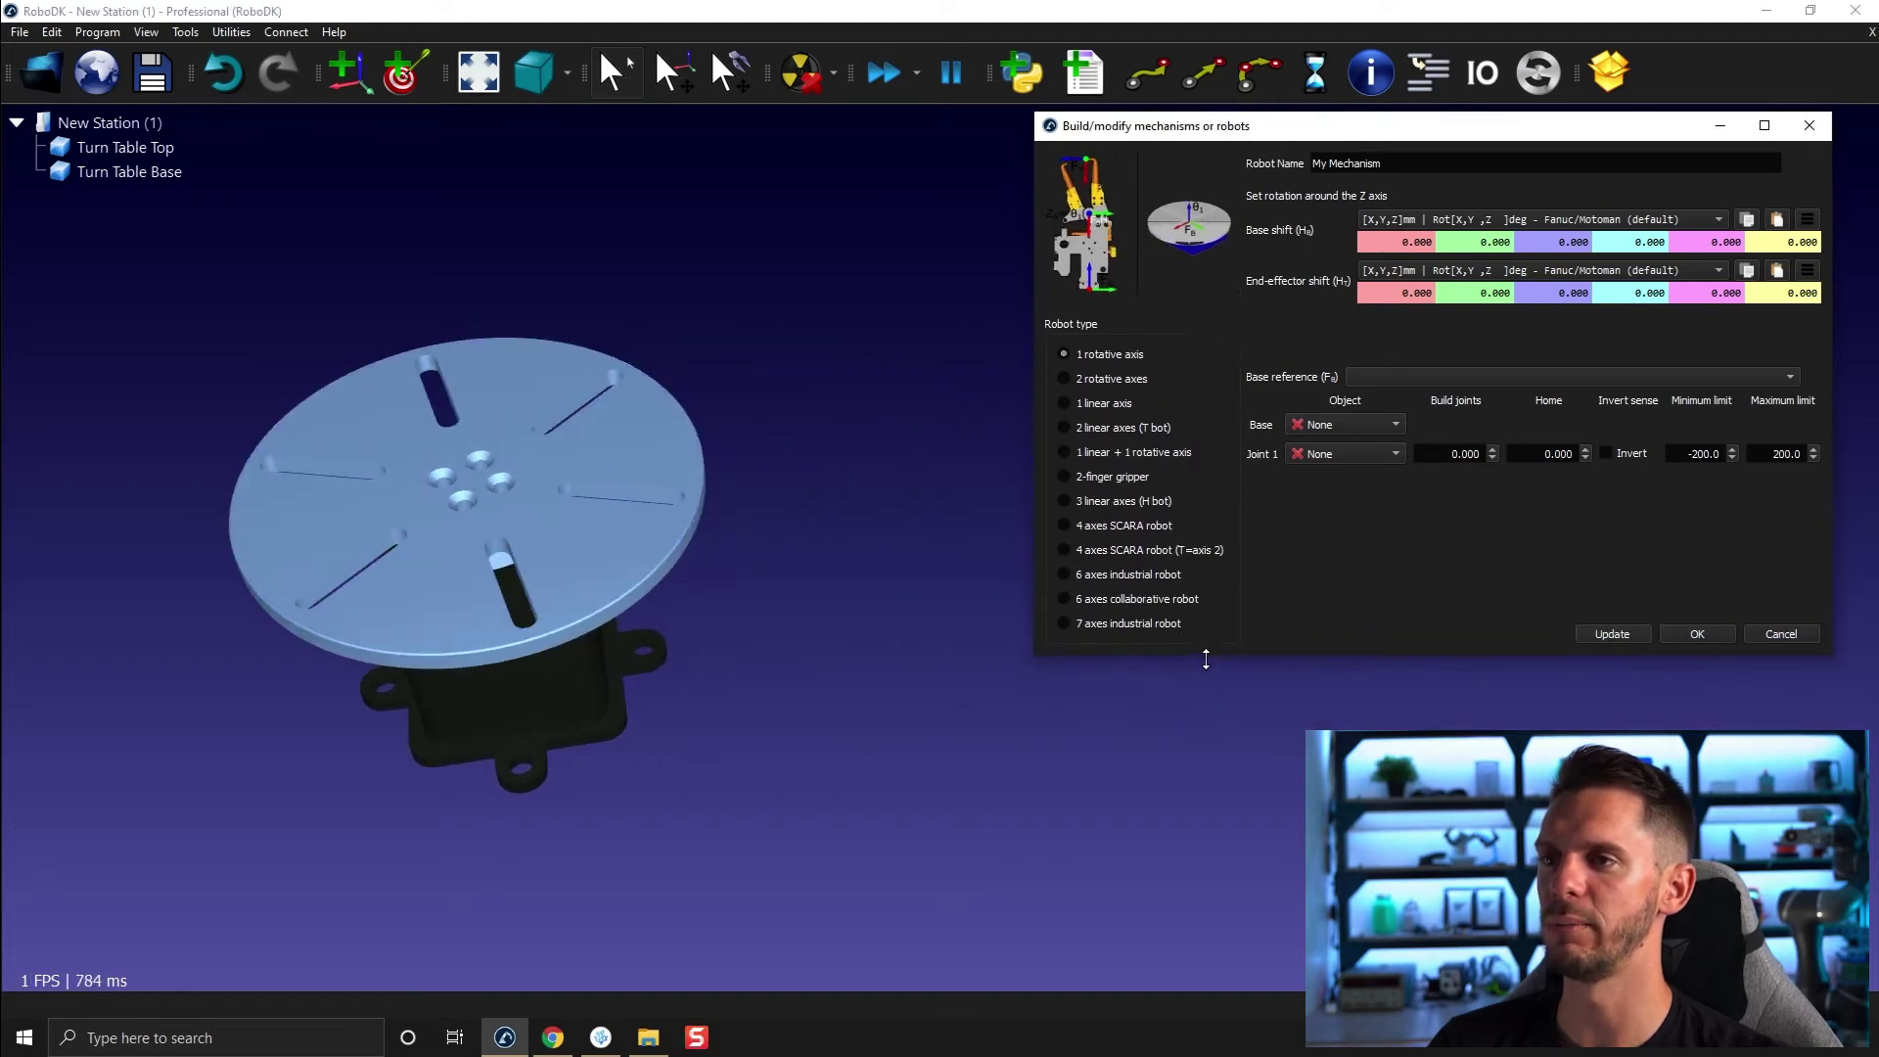
drag(1029, 212, 956, 214)
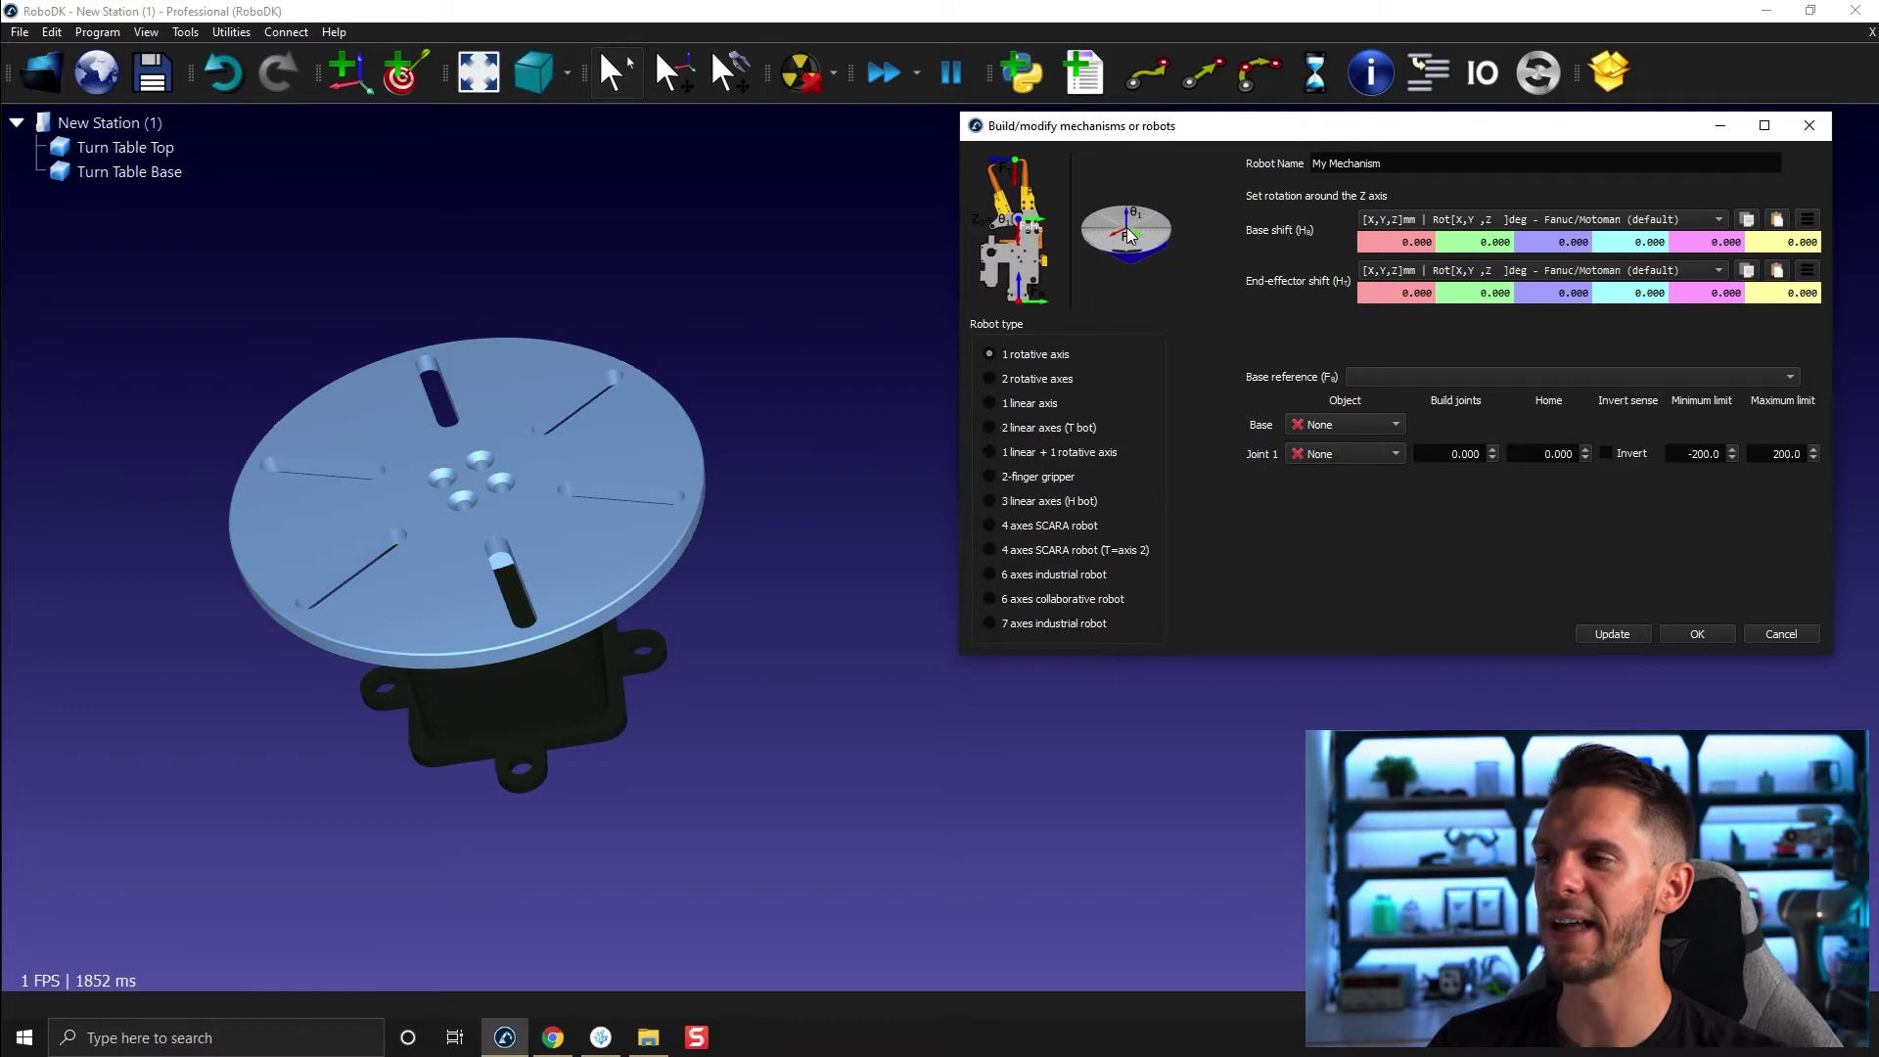
click(186, 32)
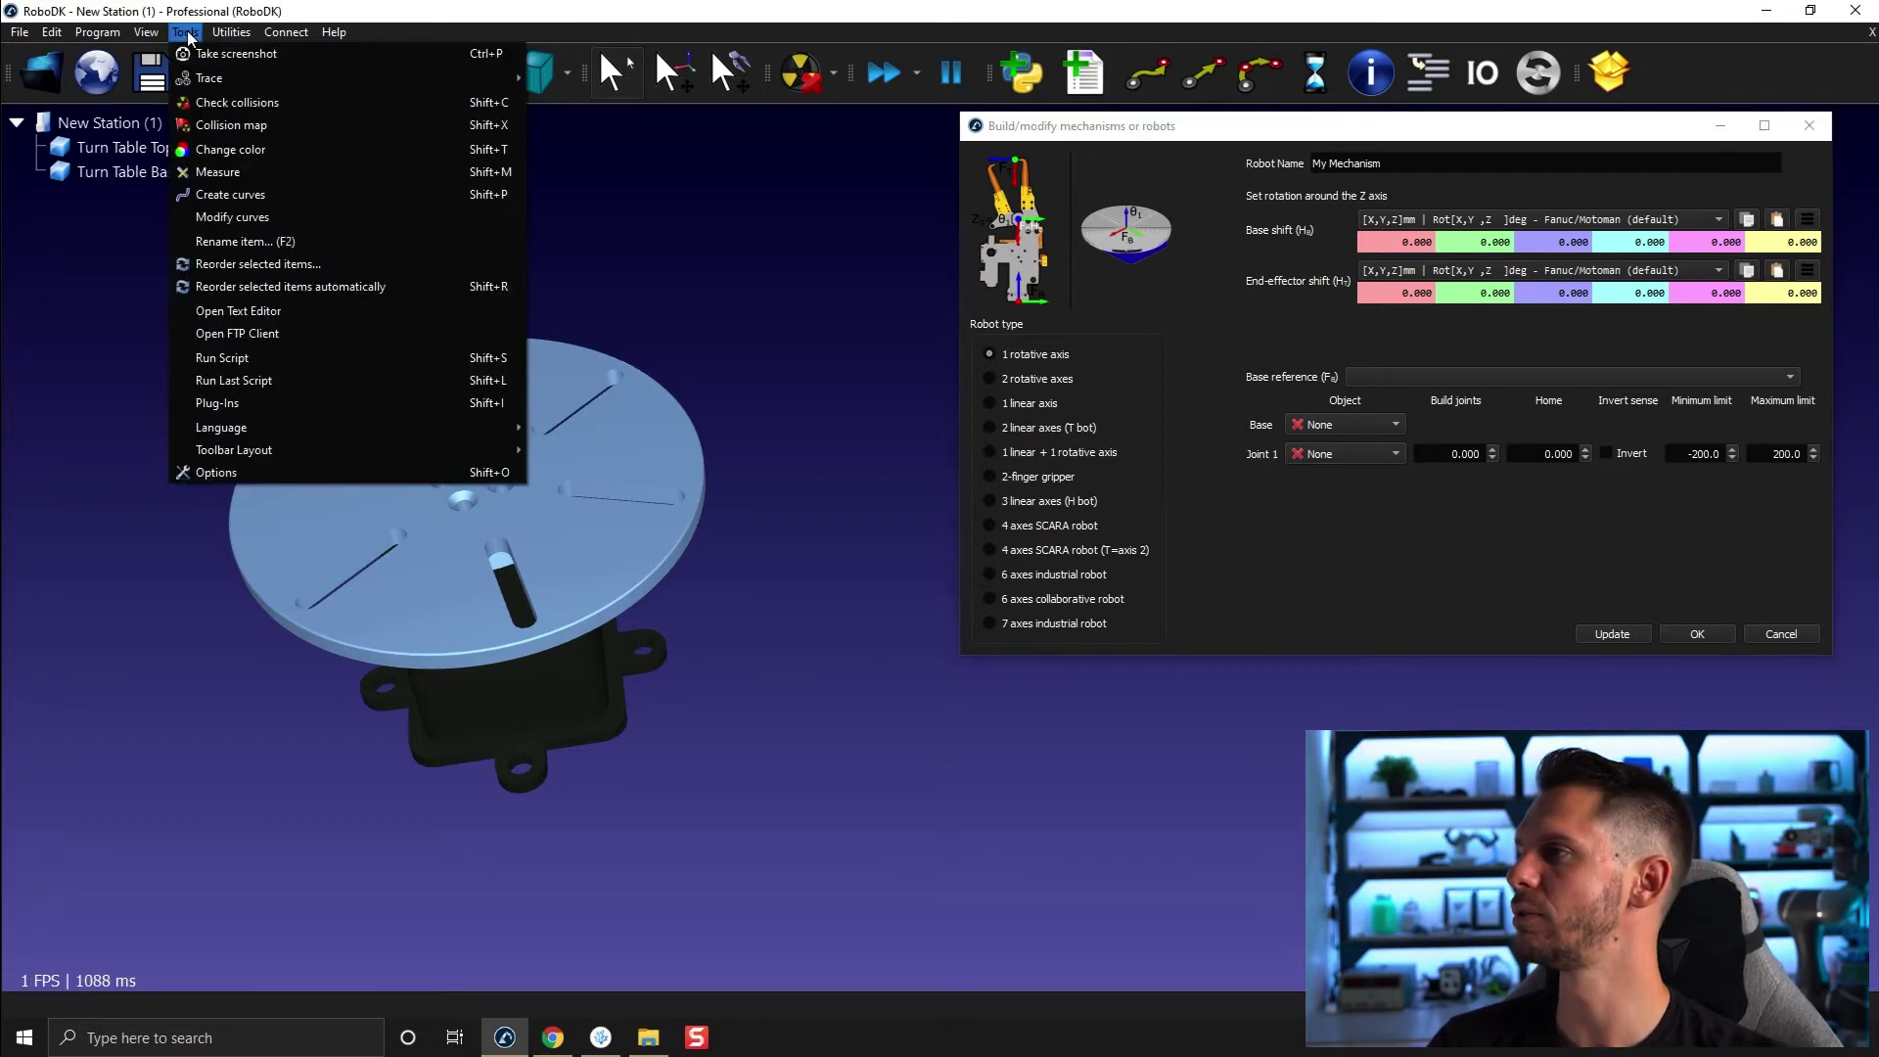
- Measure the plane of the turntable's top face with the Measure tool
click(225, 173)
click(583, 550)
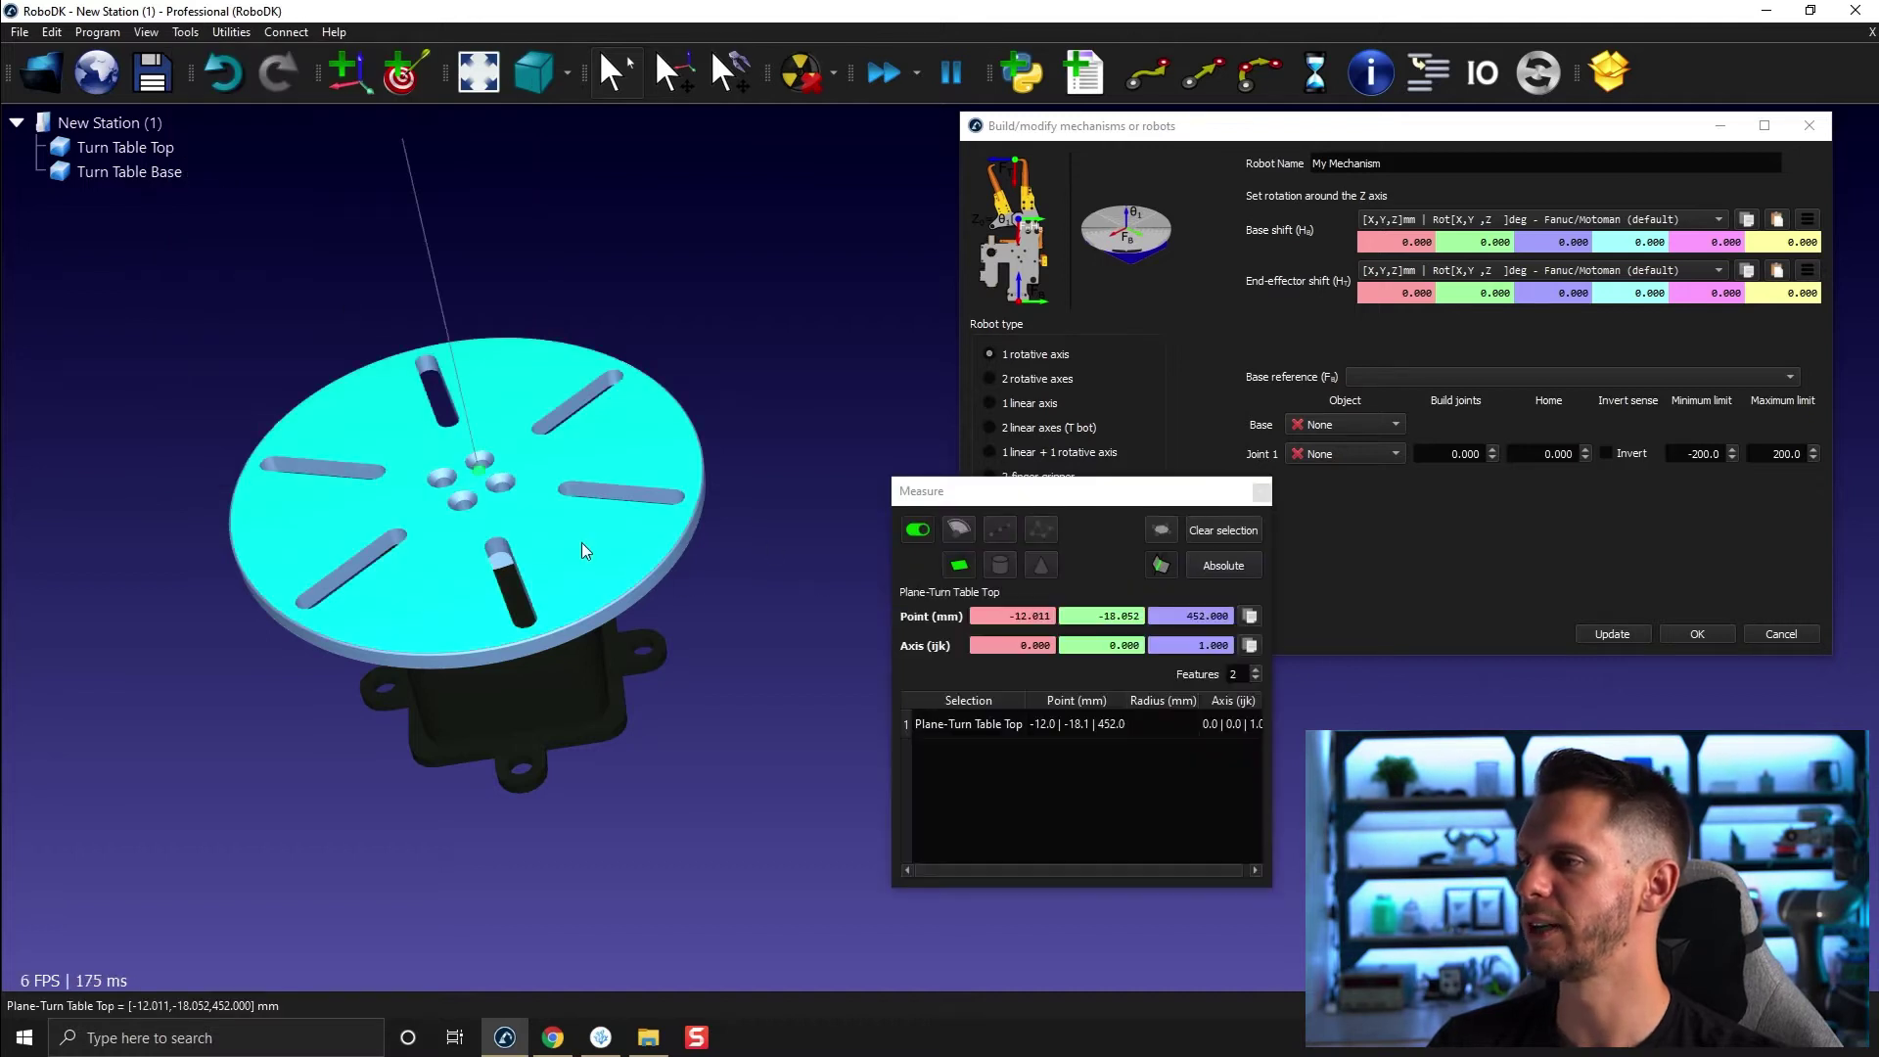
scroll(470, 484, up, 5)
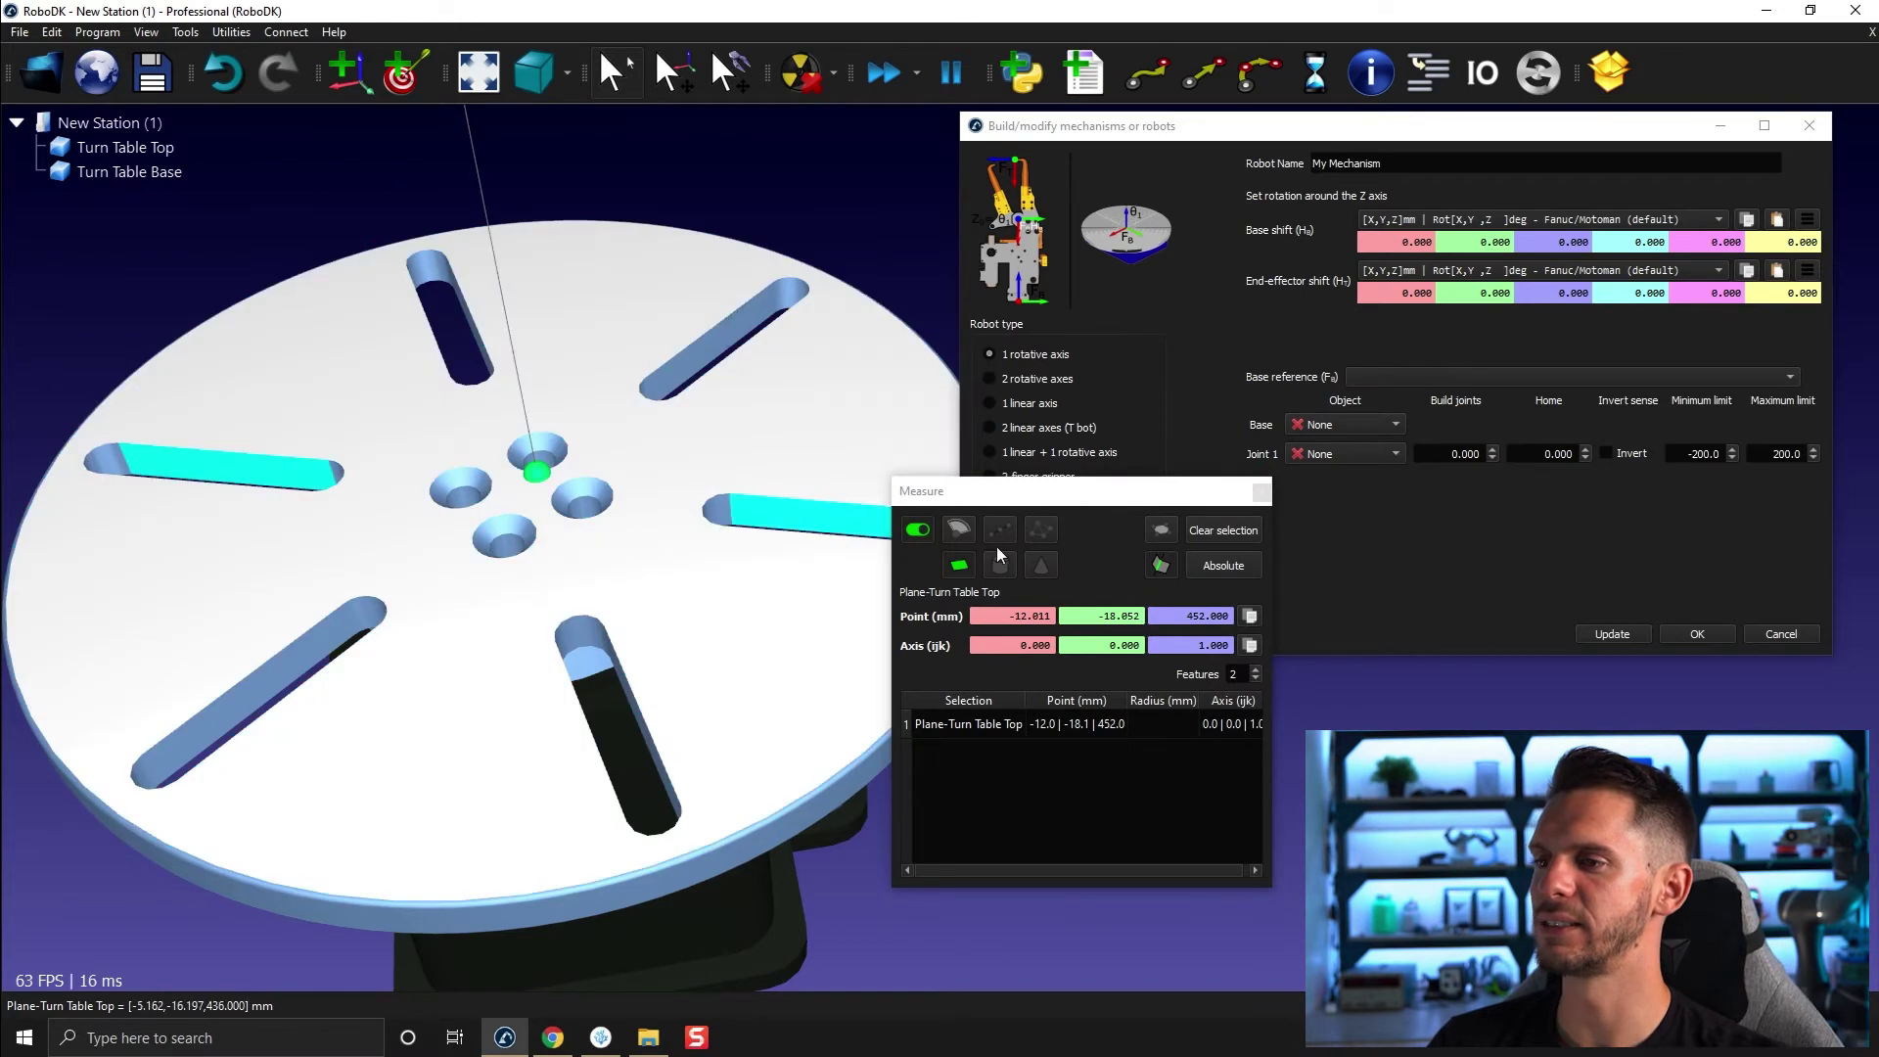
click(964, 565)
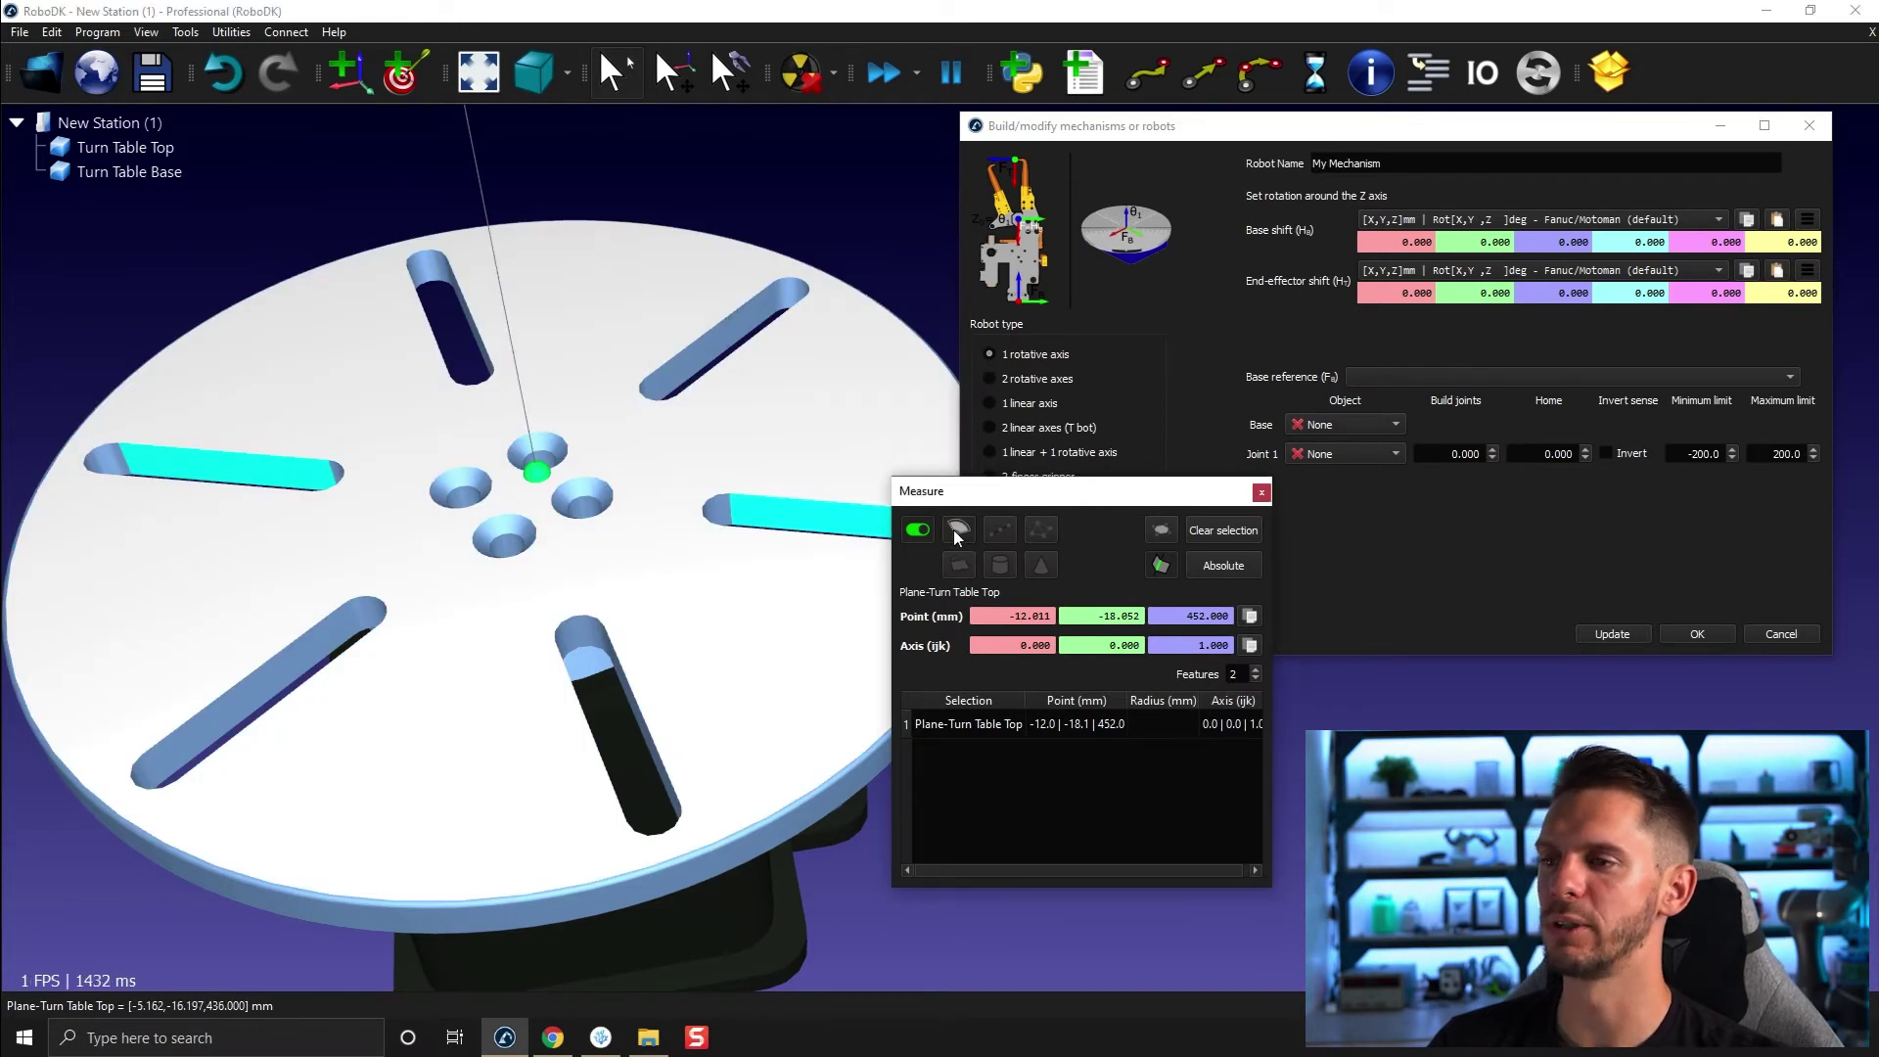
- Measure the top's edge arc, giving centre 0, 0, 452 mm and radius 346.5 mm
click(948, 538)
click(801, 791)
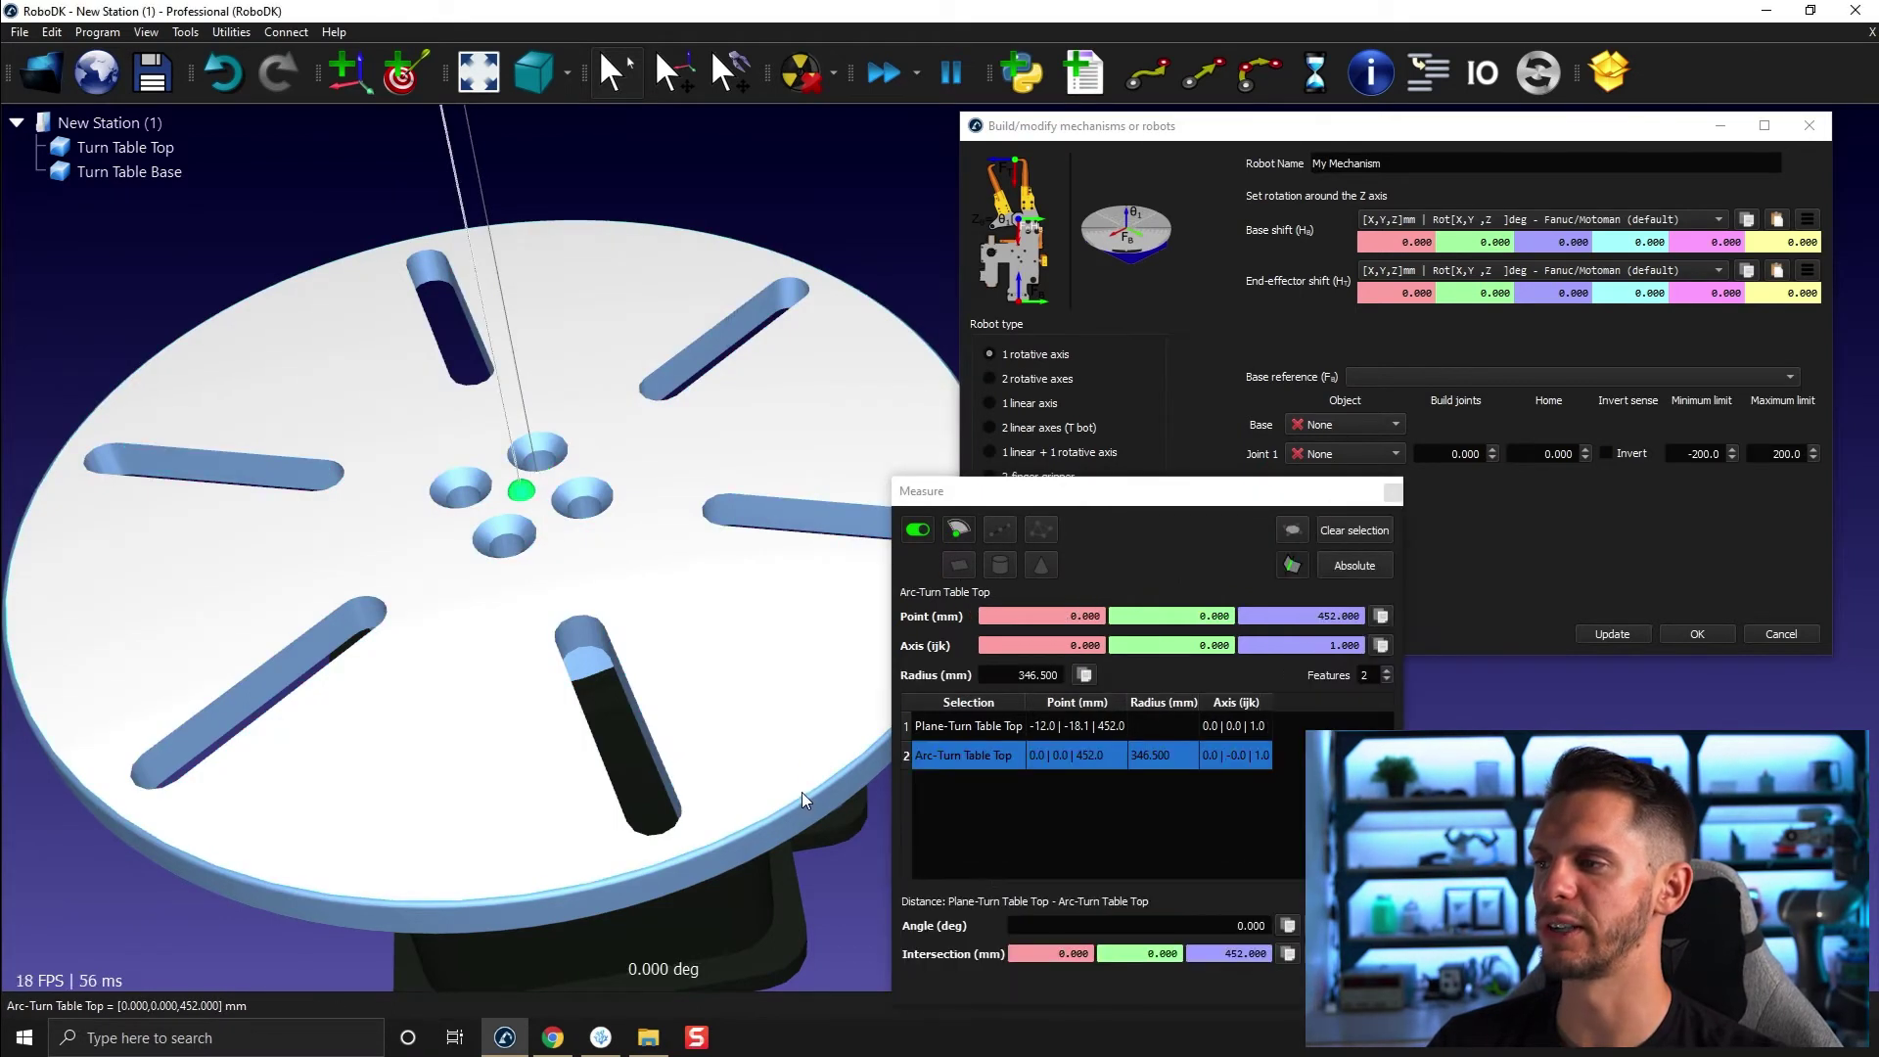
drag(574, 538, 607, 410)
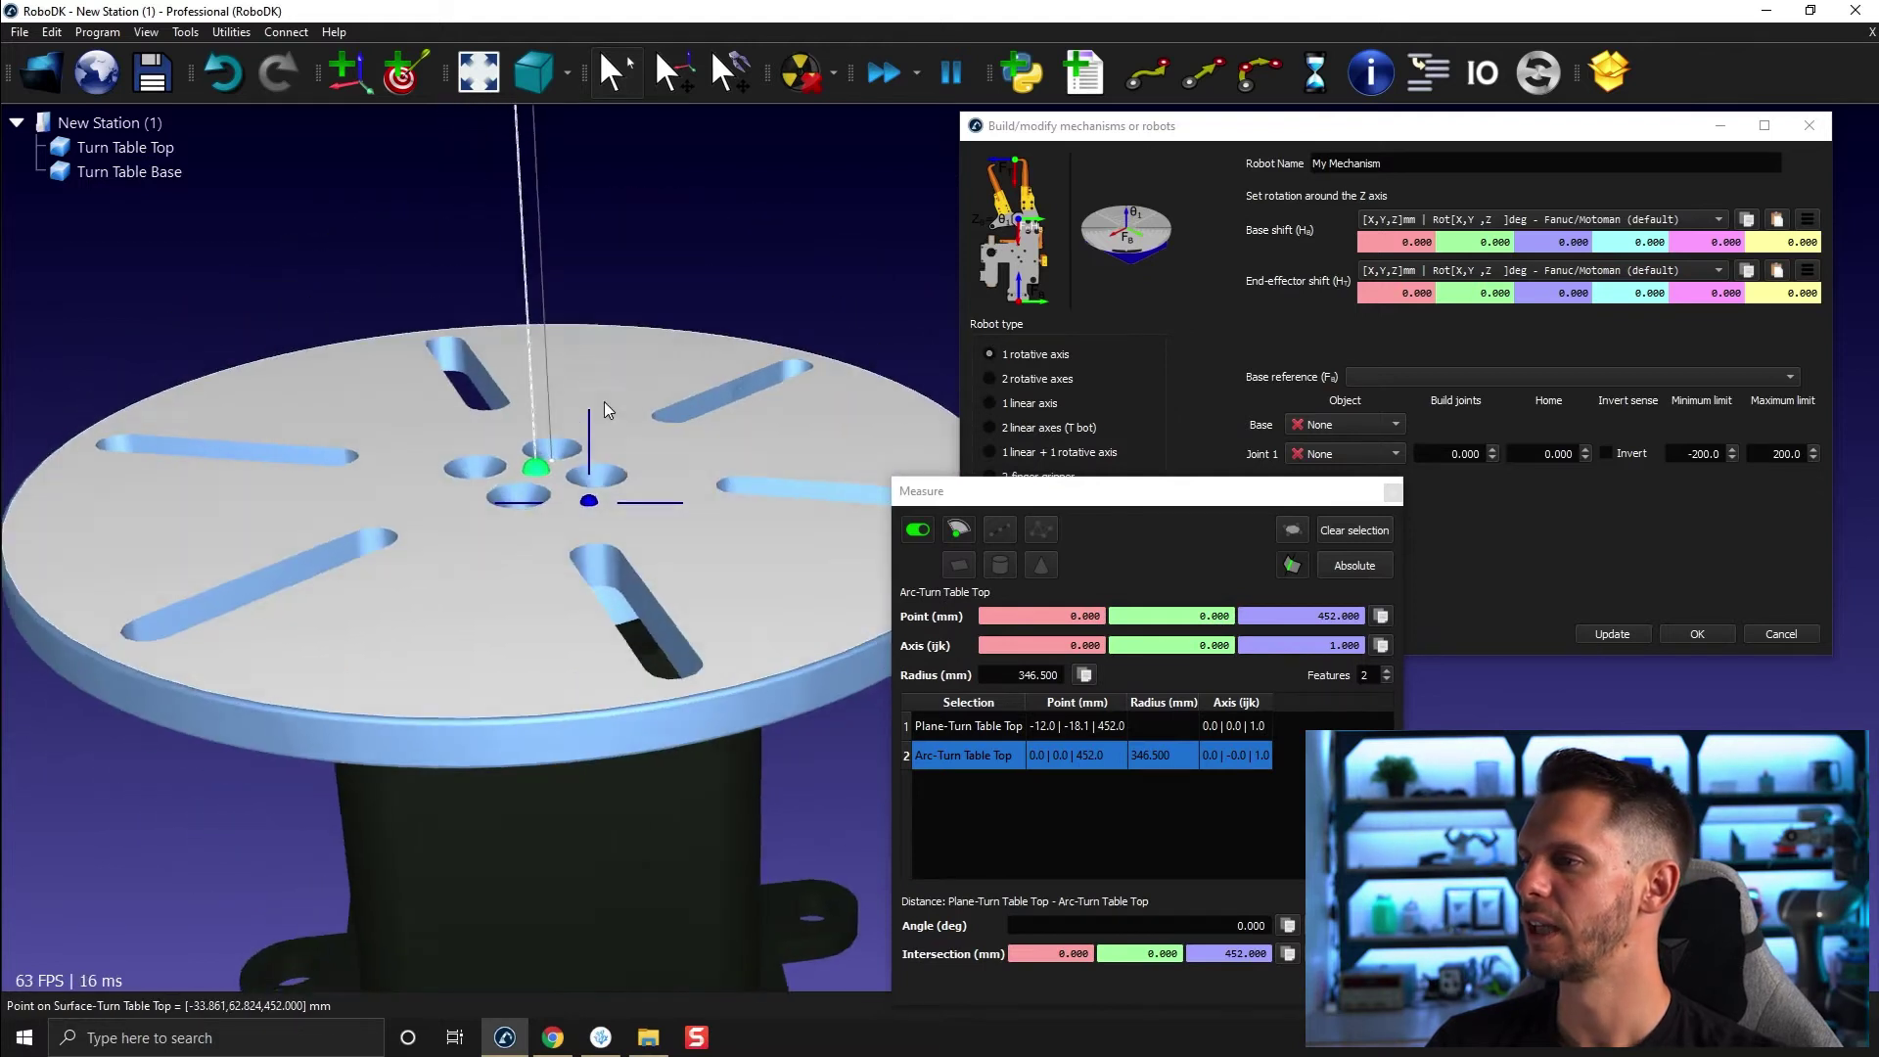
scroll(685, 440, down, 4)
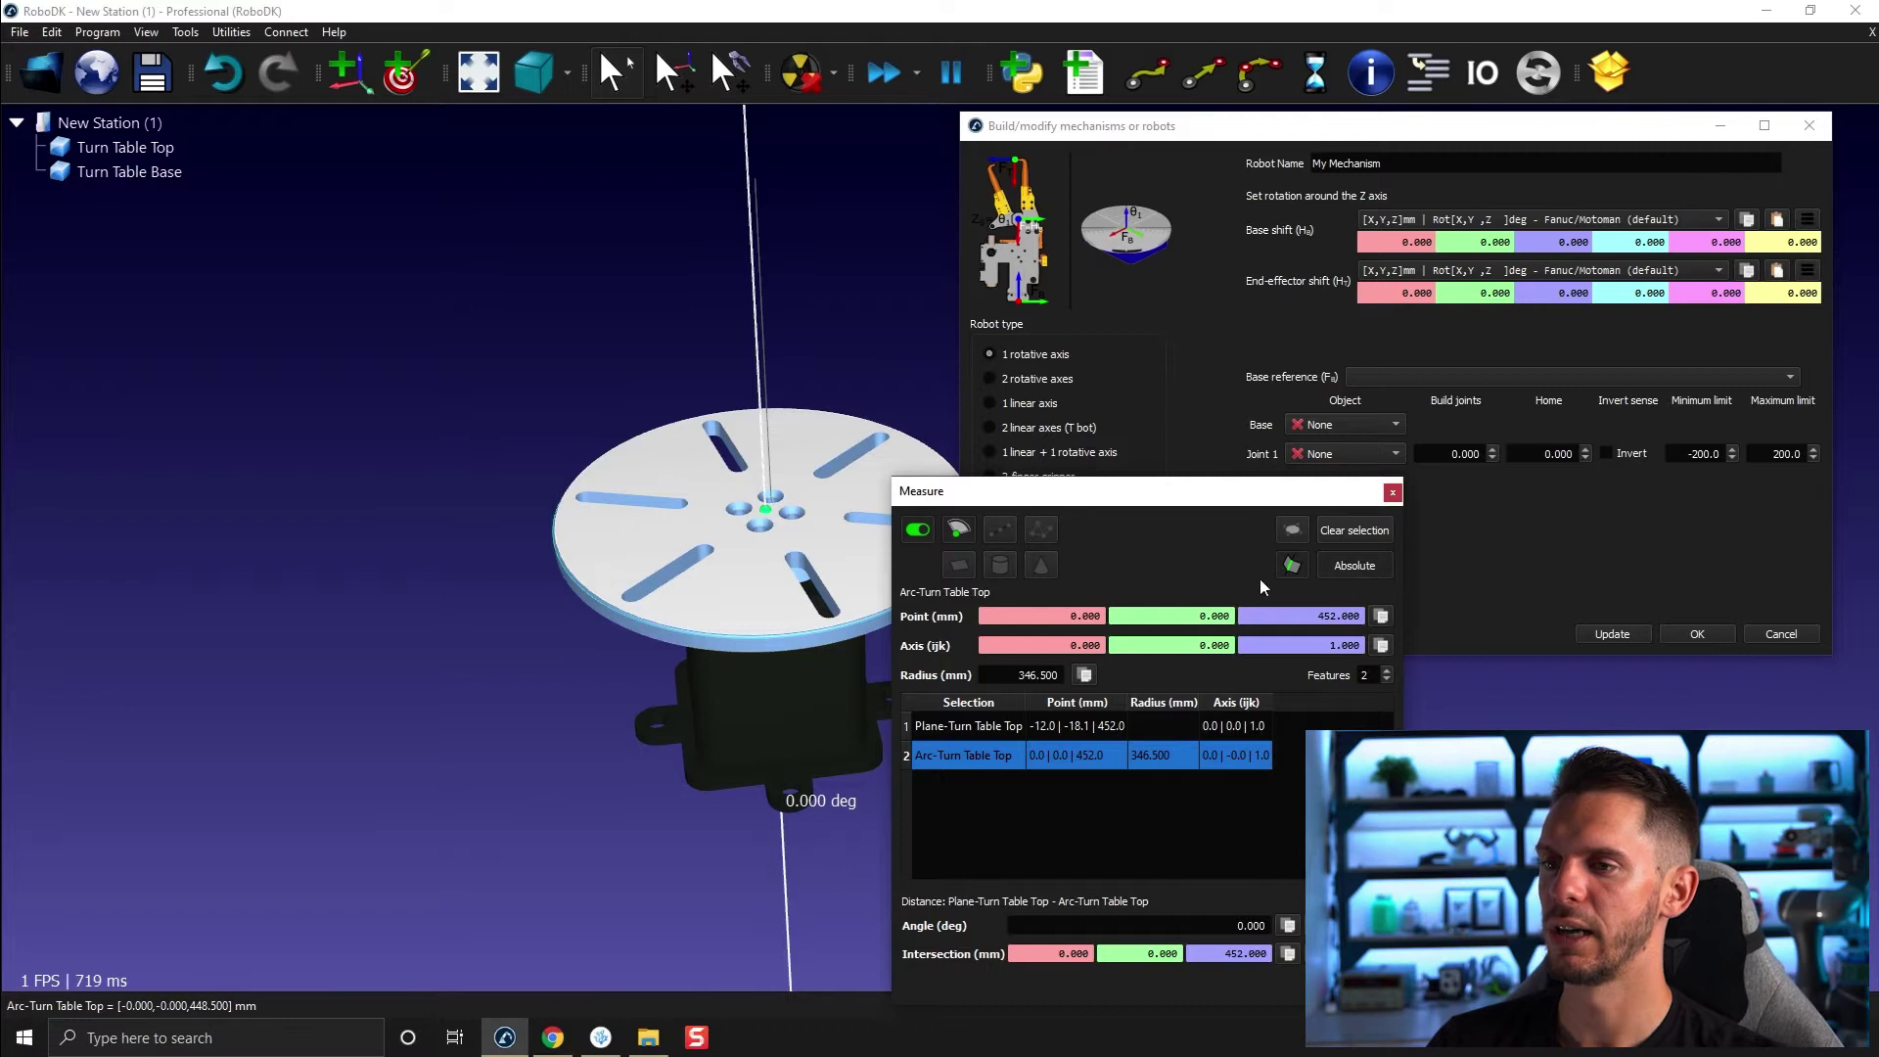
drag(685, 548, 1274, 499)
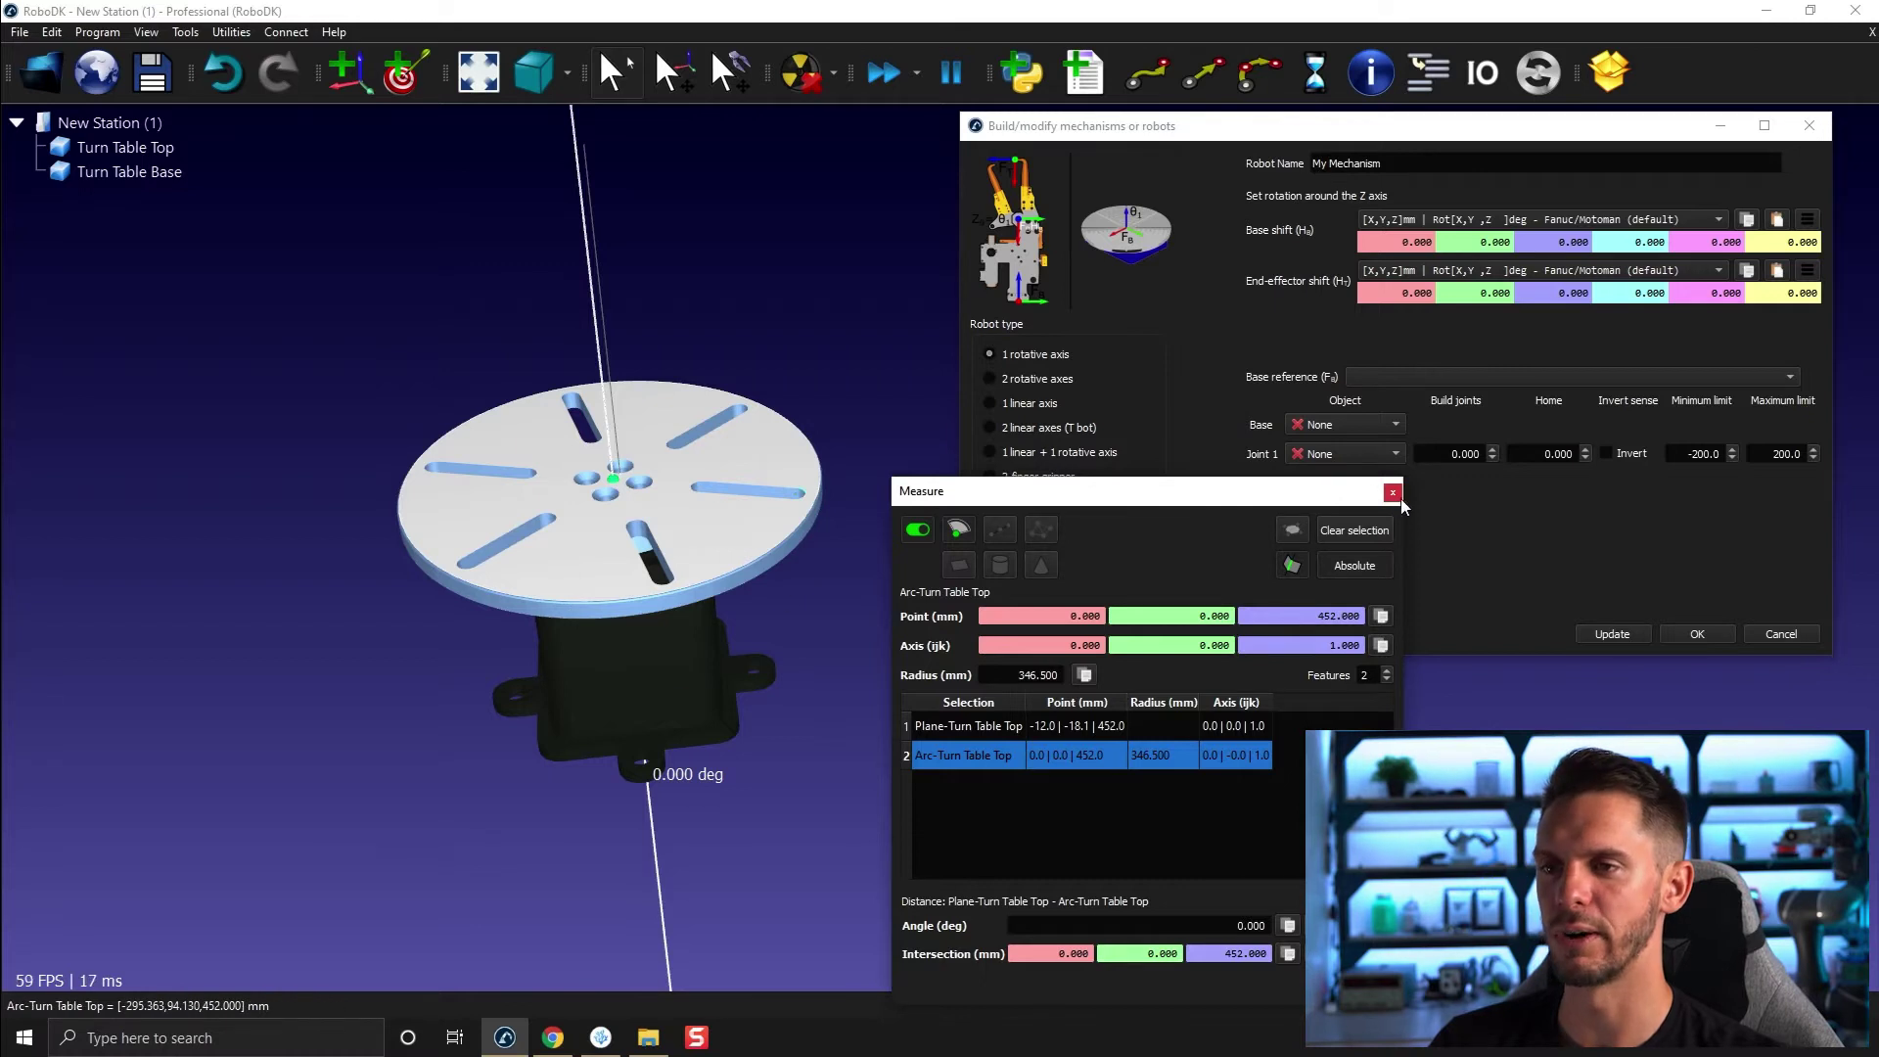
drag(1311, 495, 1085, 134)
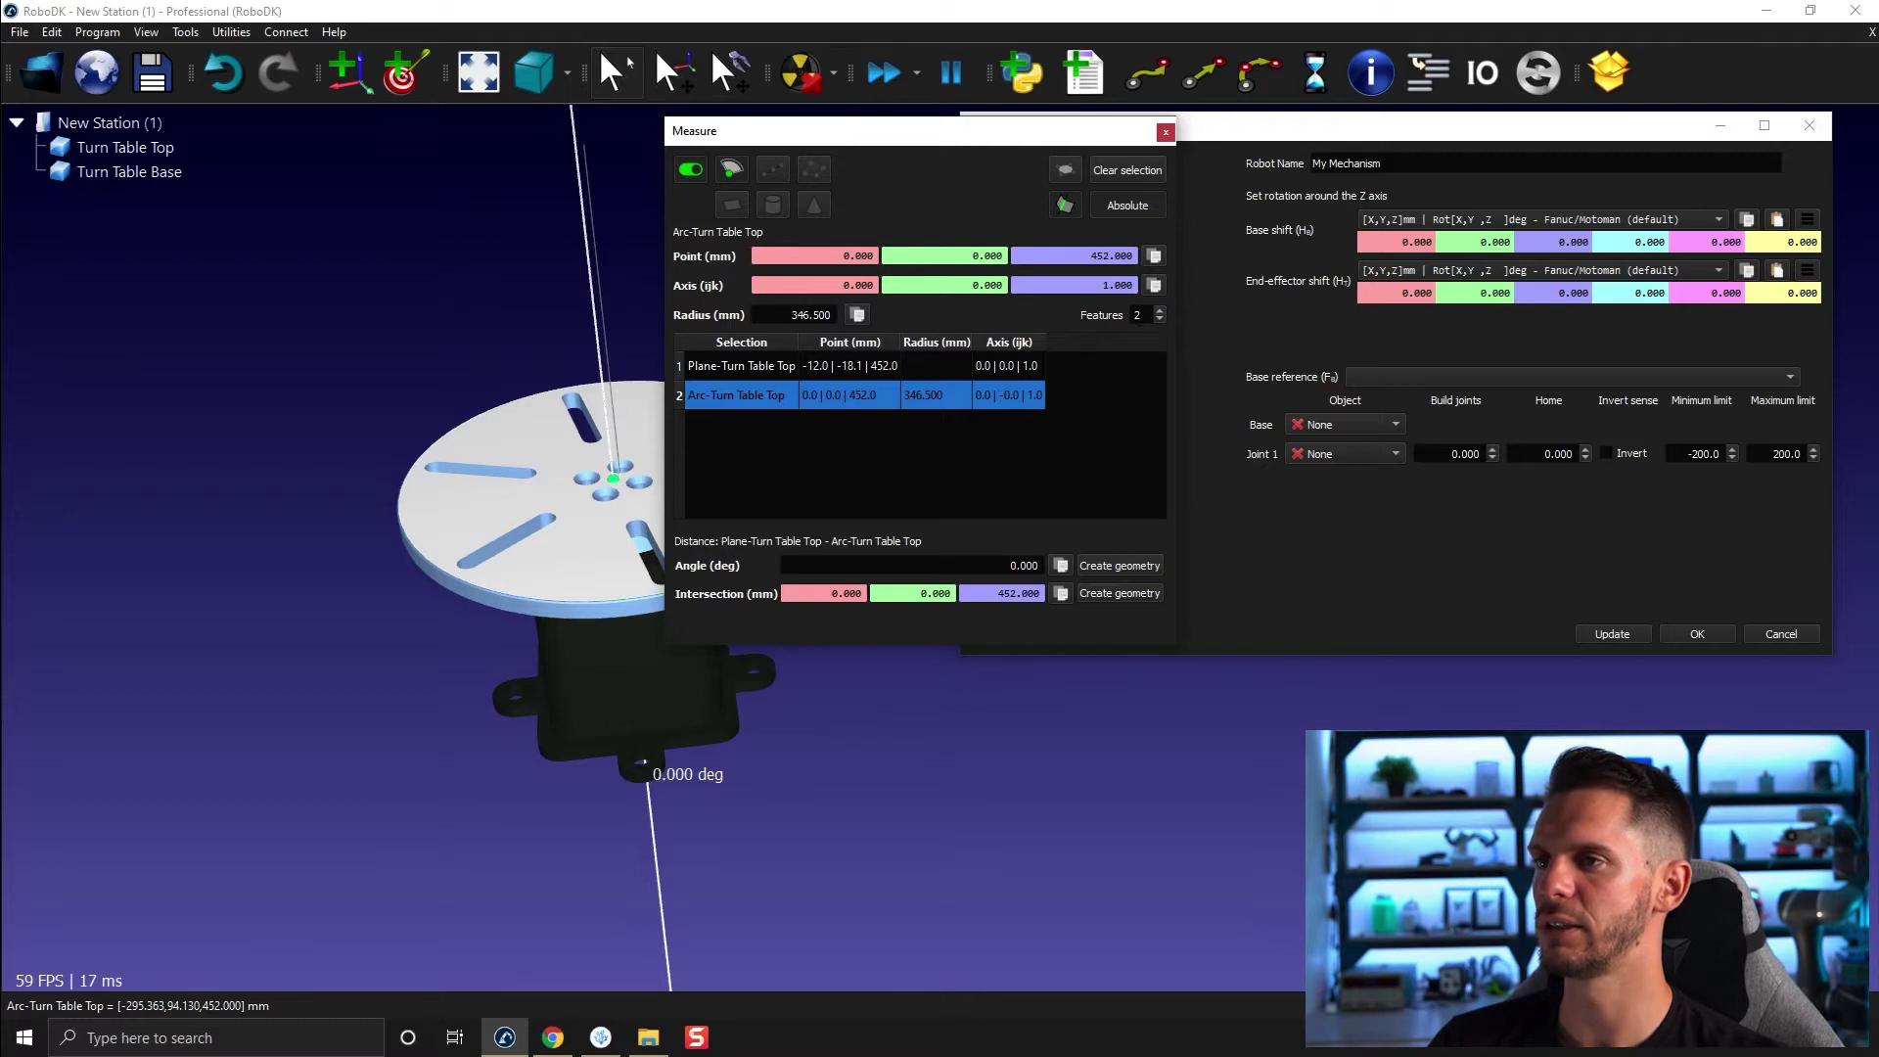
click(1128, 172)
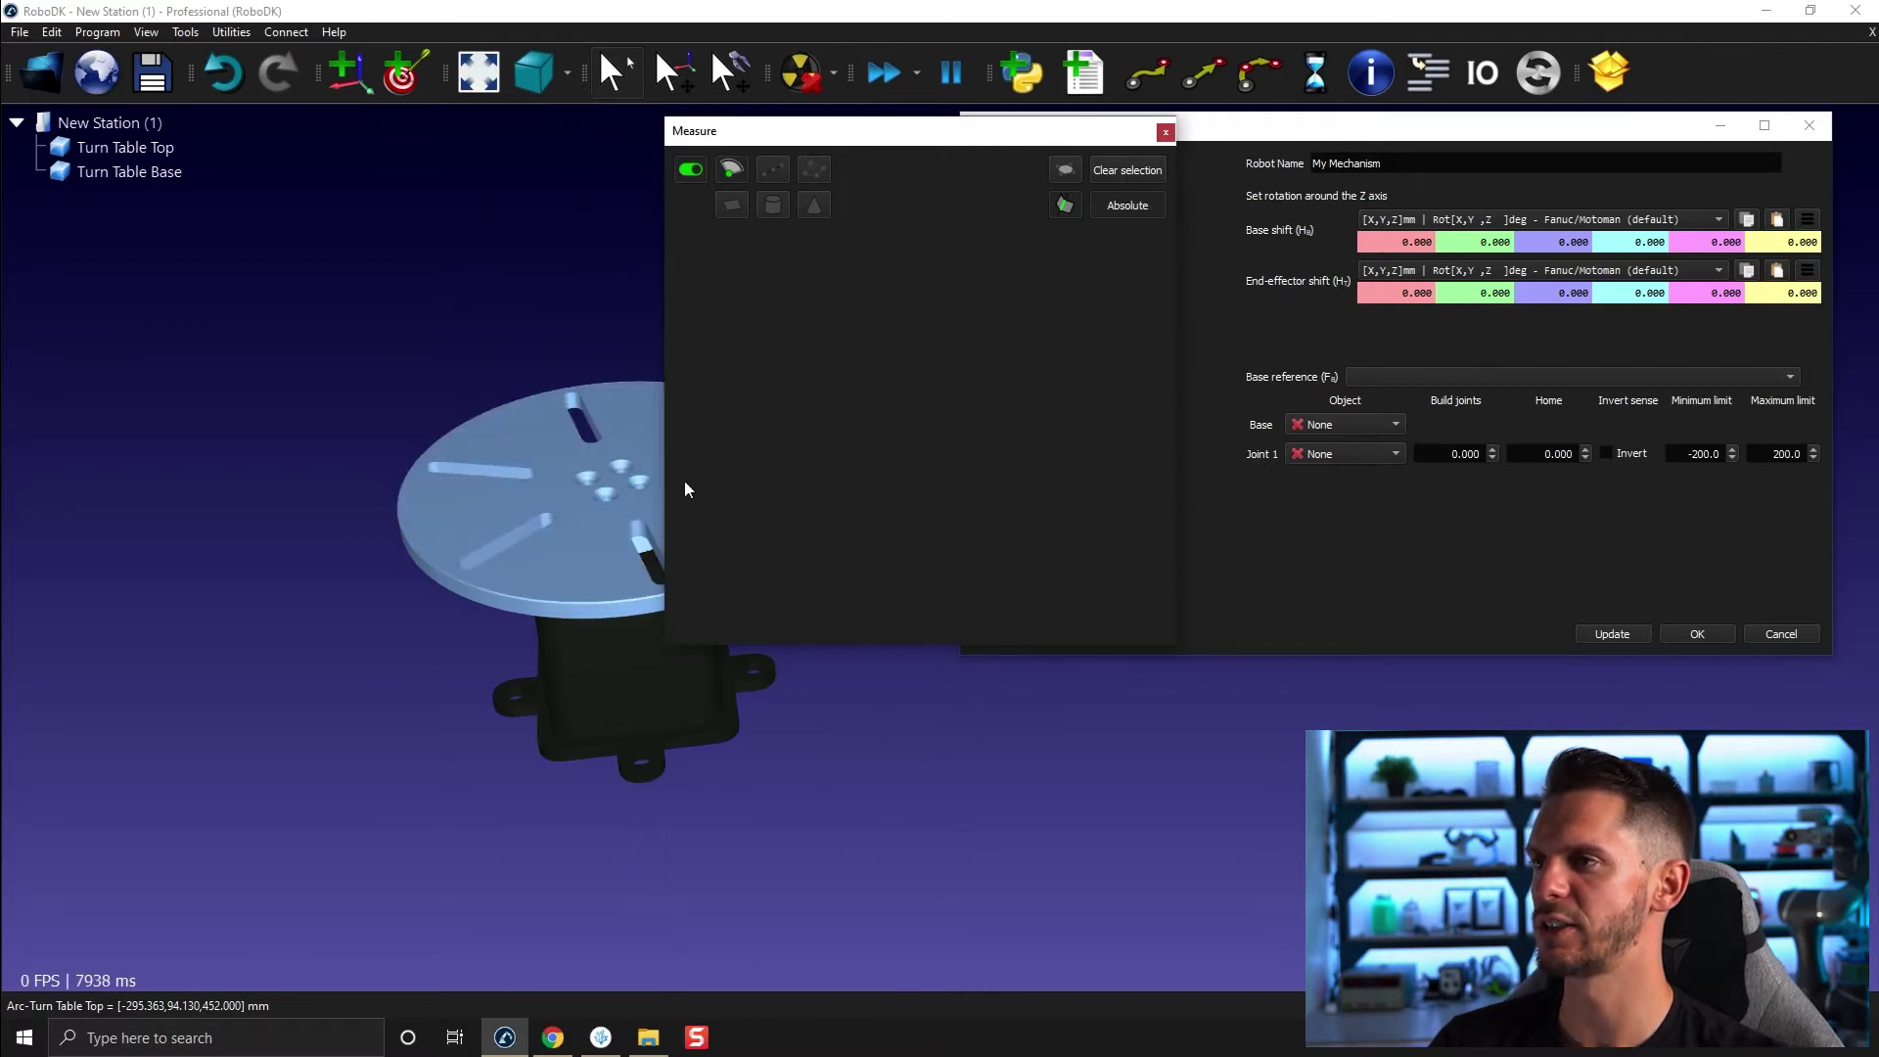
click(577, 598)
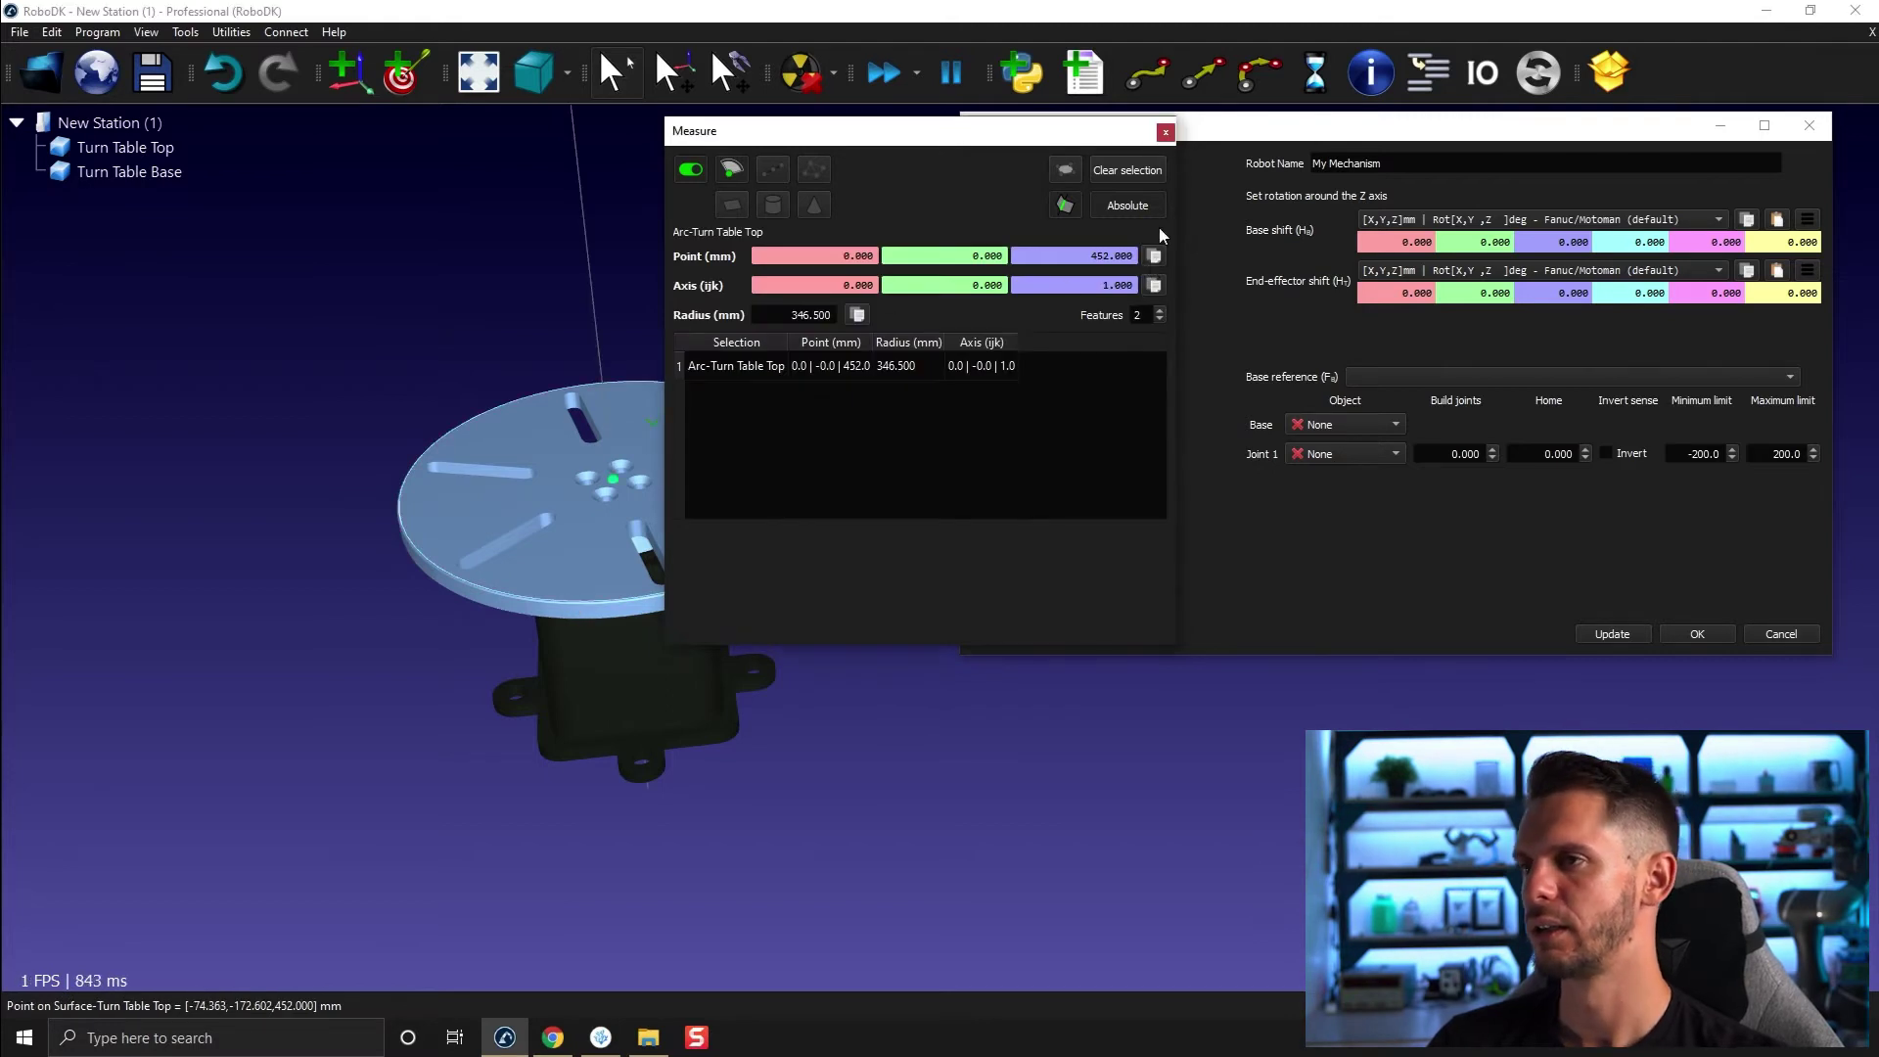
click(1167, 131)
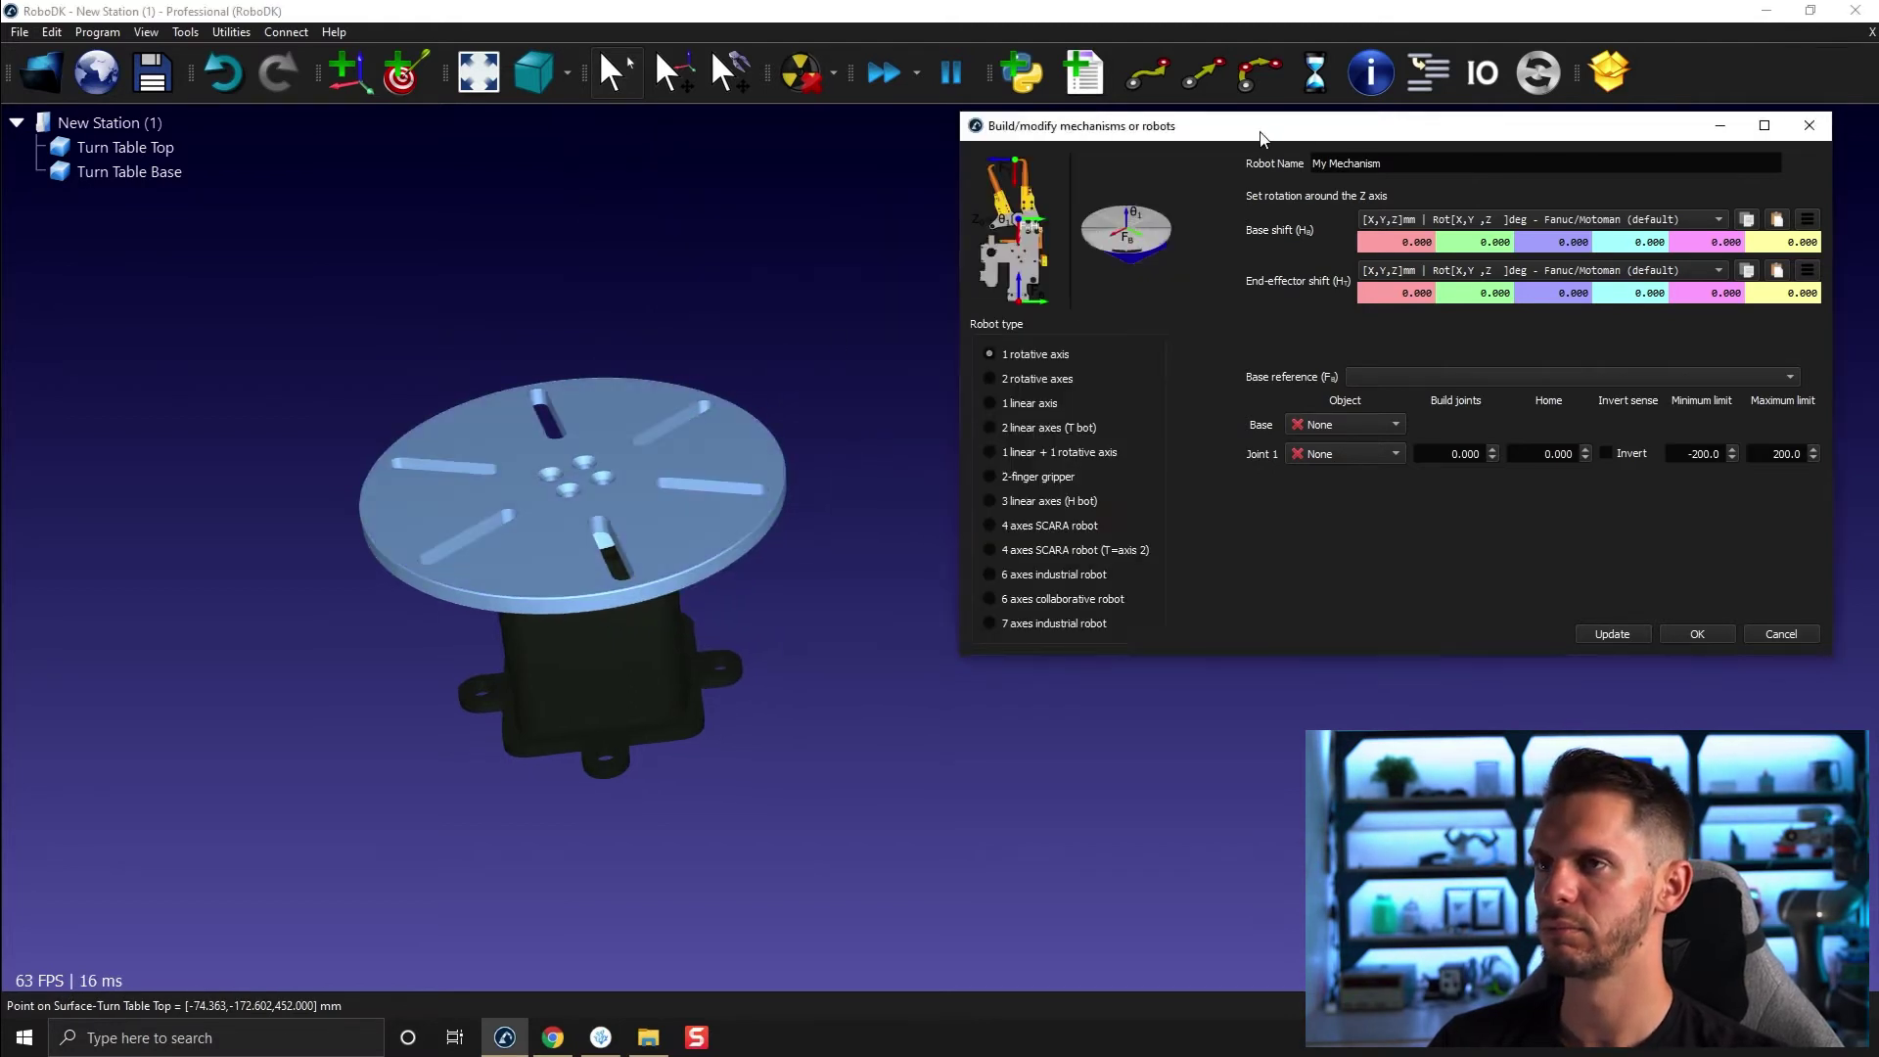
- Add a new reference frame and rename it Frame Base
drag(1261, 137, 946, 141)
click(366, 82)
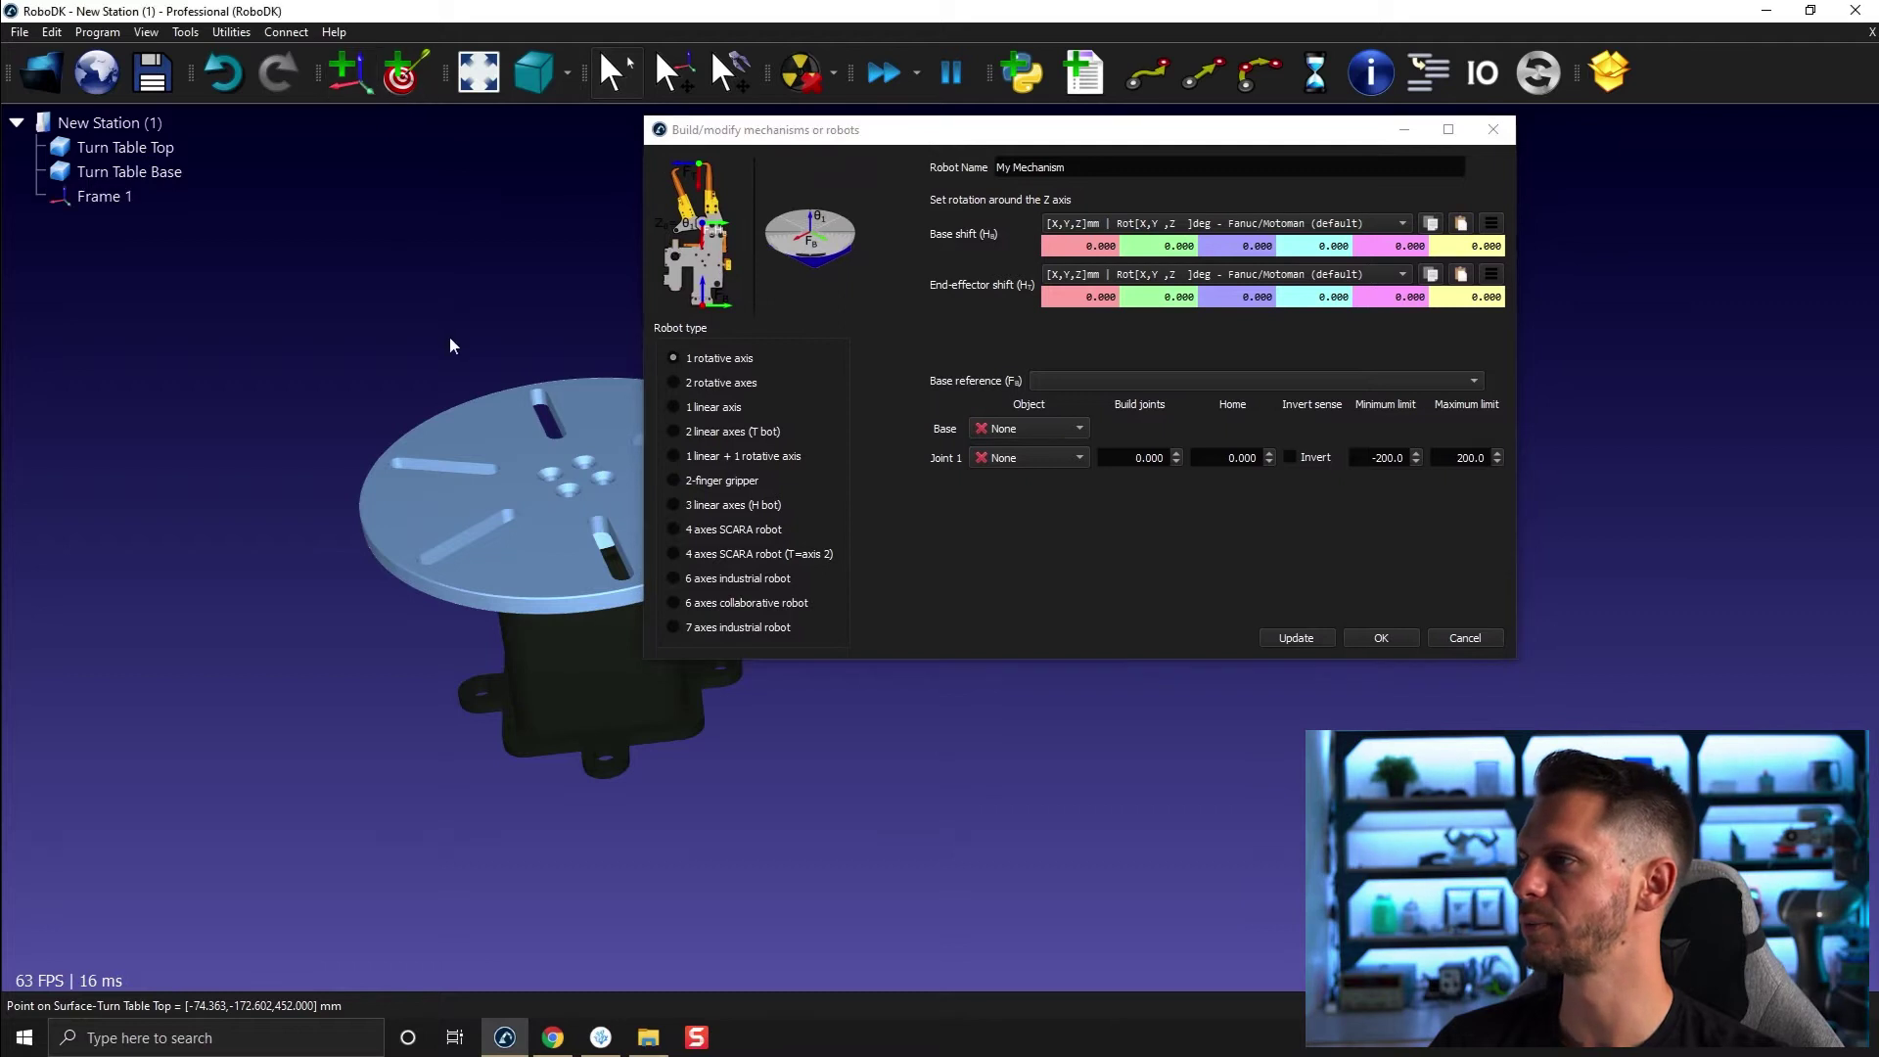
drag(449, 337, 190, 310)
click(157, 195)
key(F2)
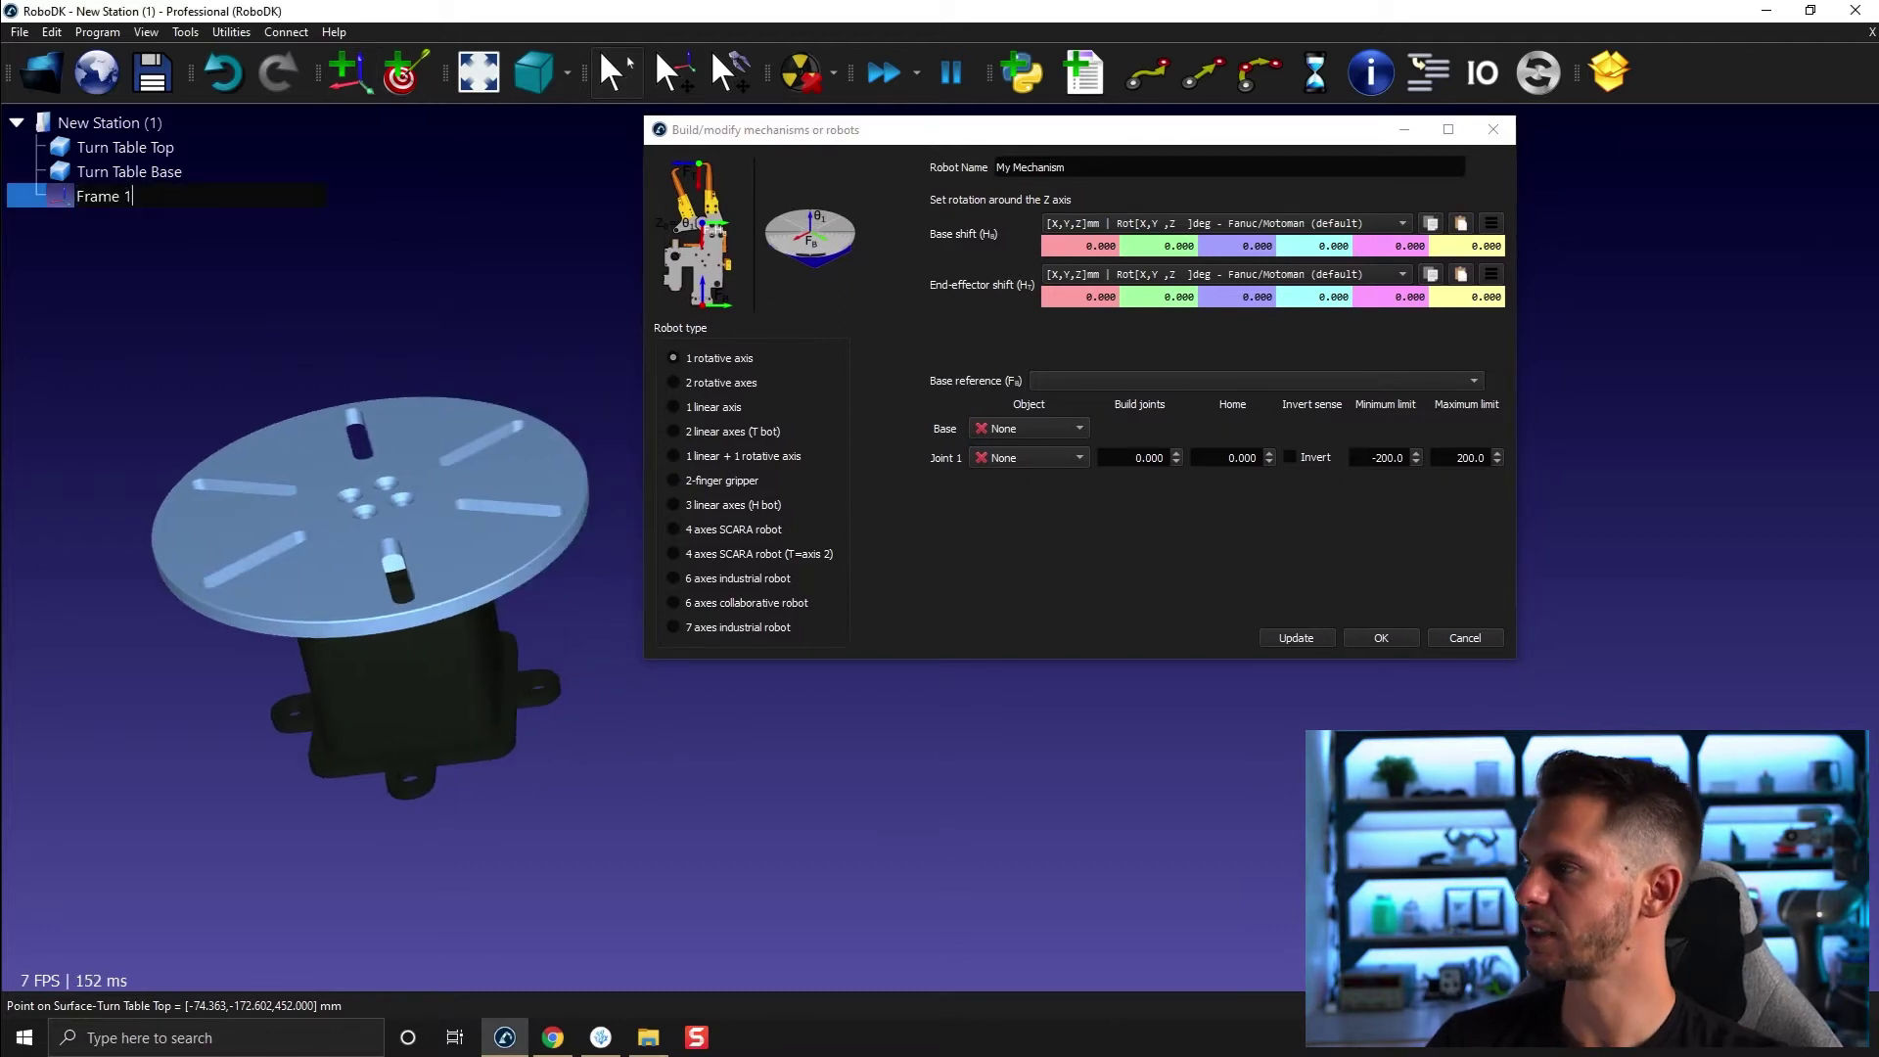
text(Frame Base)
key(Return)
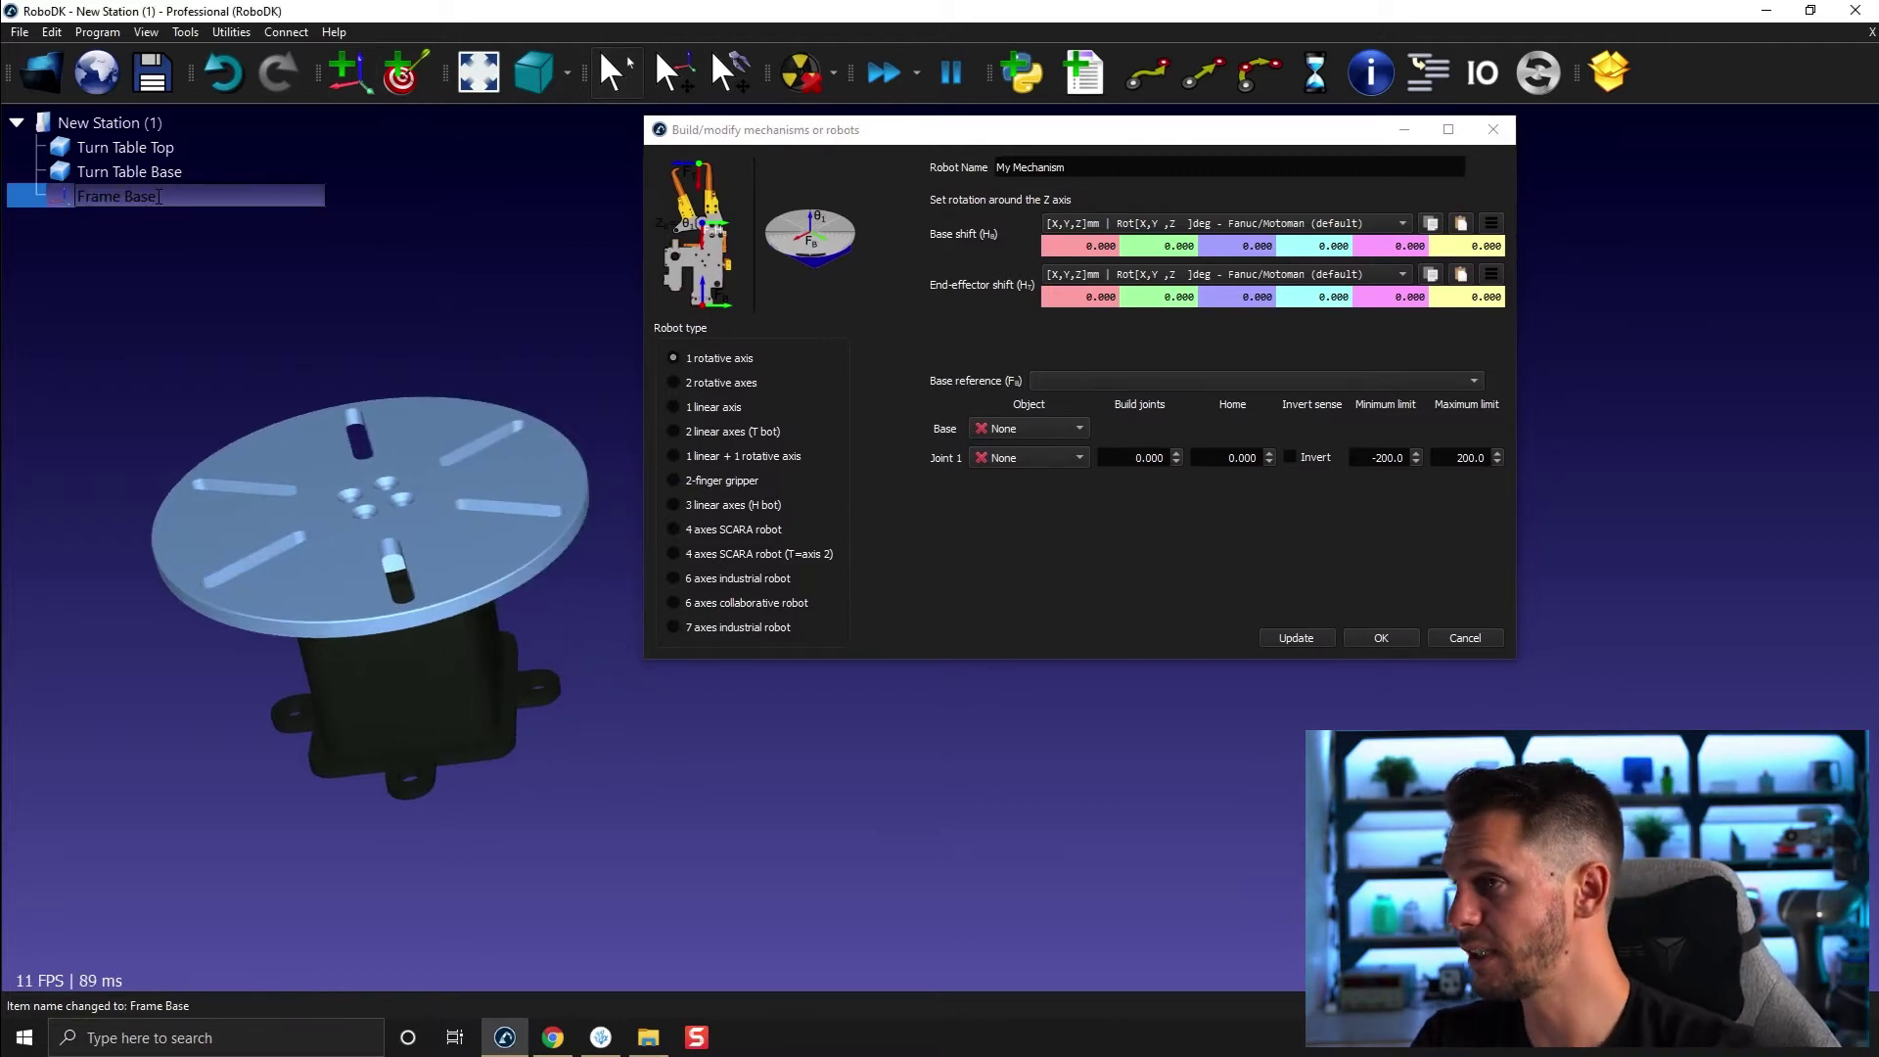
- Paste the turntable-top position into Frame Base, placing it at 0, 0, 452 mm
double_click(179, 203)
drag(1117, 138, 982, 119)
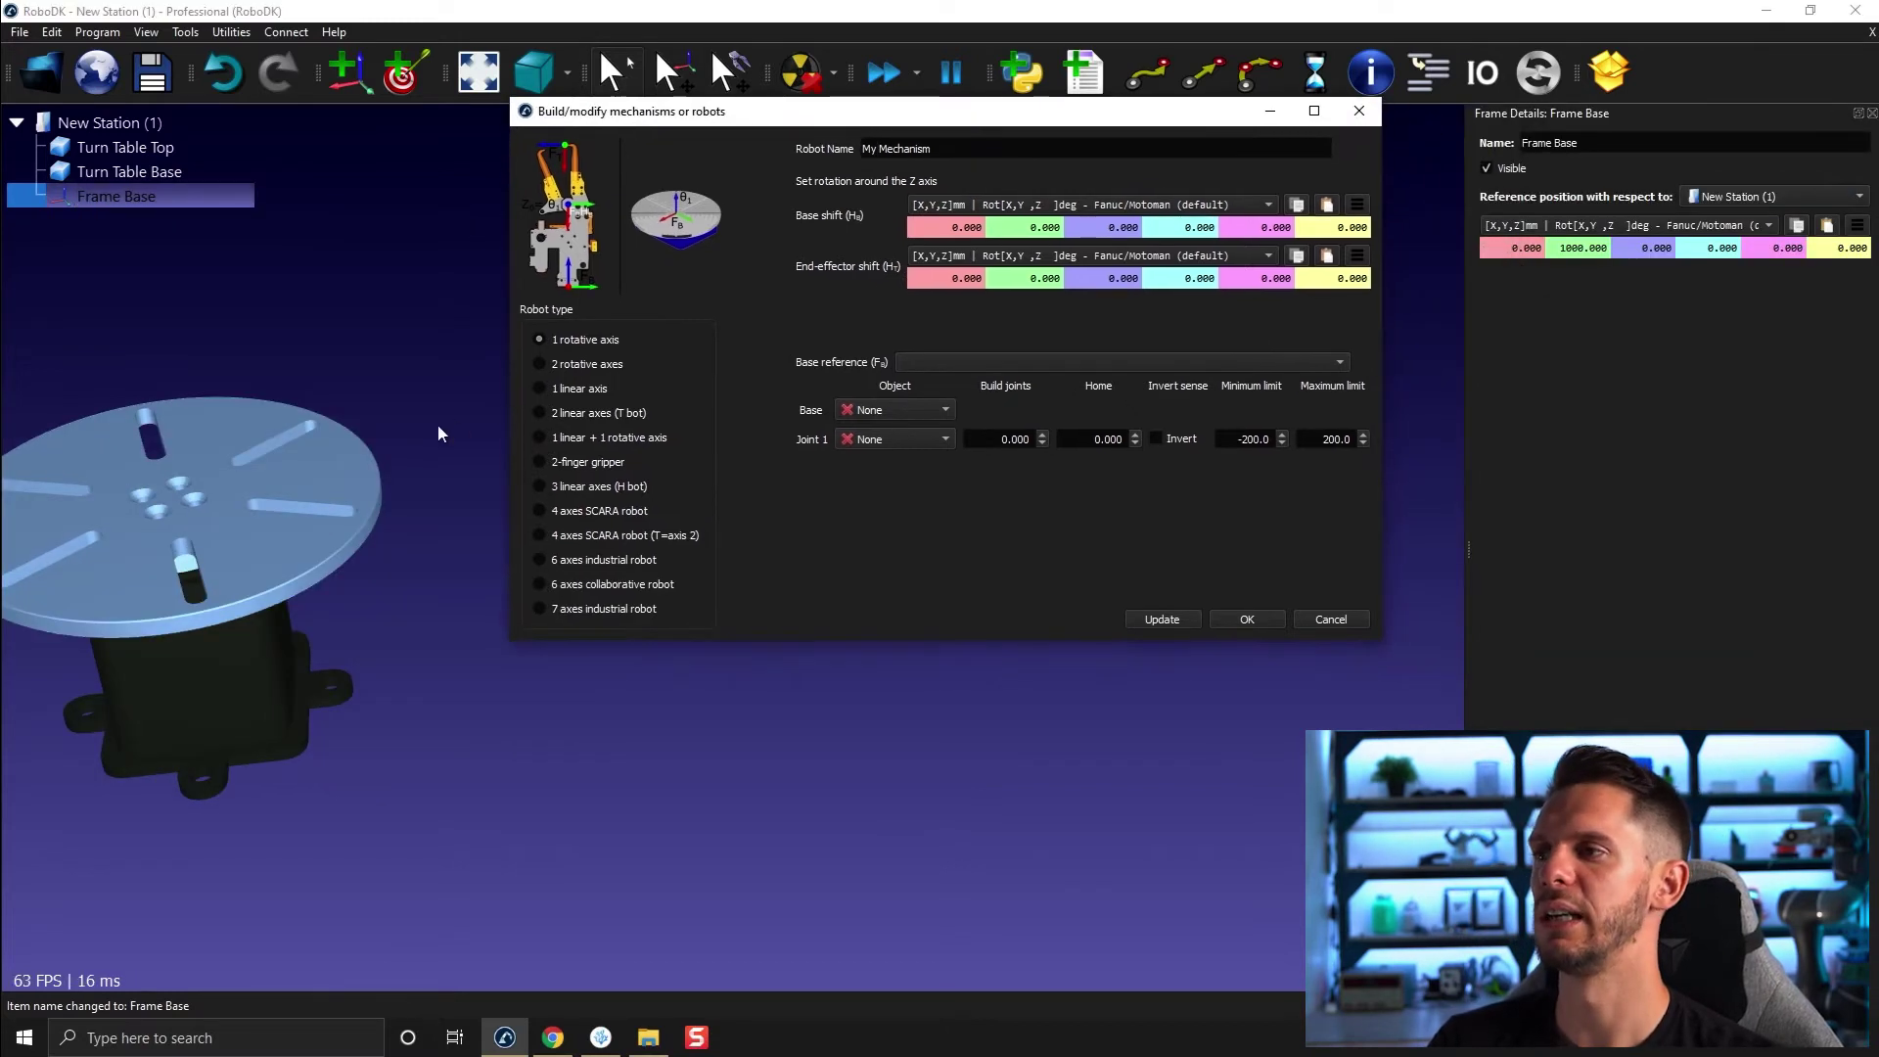
click(1826, 227)
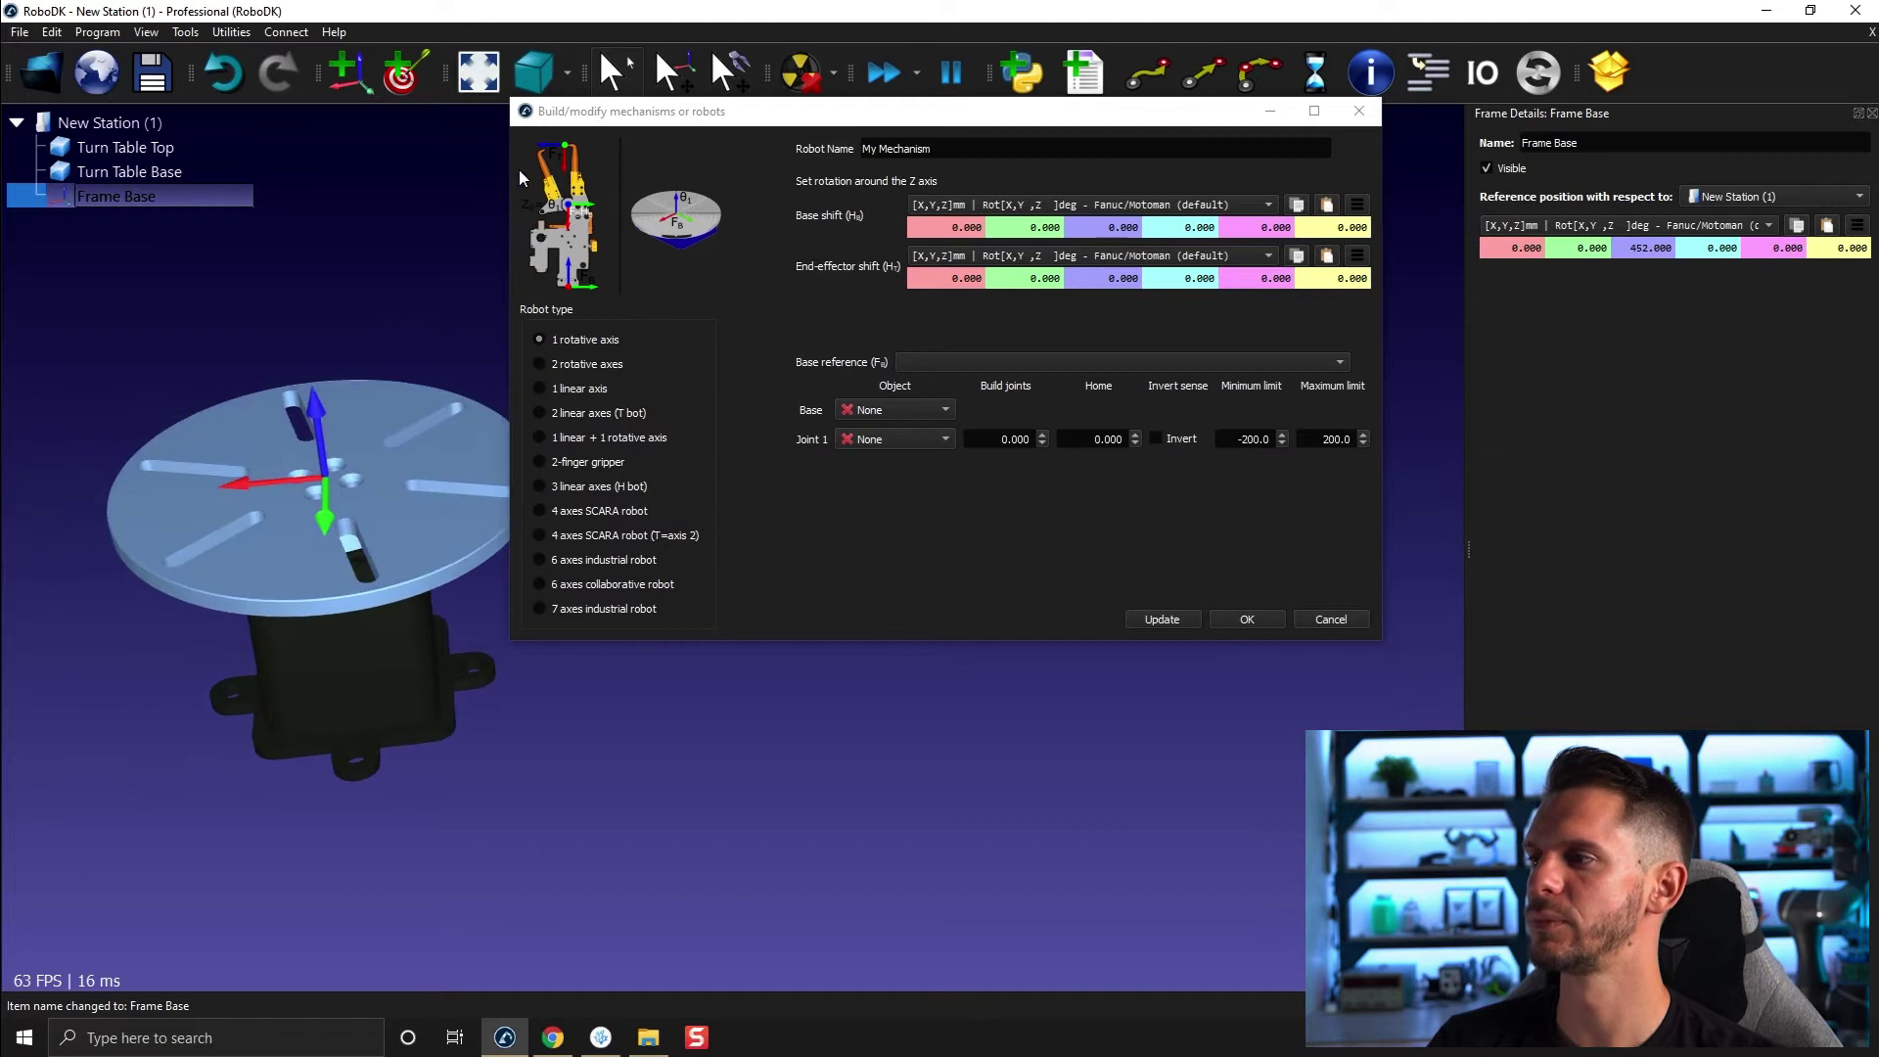
drag(460, 411, 504, 353)
drag(411, 548, 293, 470)
click(932, 148)
- Name the mechanism TurnTable on Frame Base, with Turn Table Base fixed and Turn Table Top as joint 1
drag(932, 148, 847, 147)
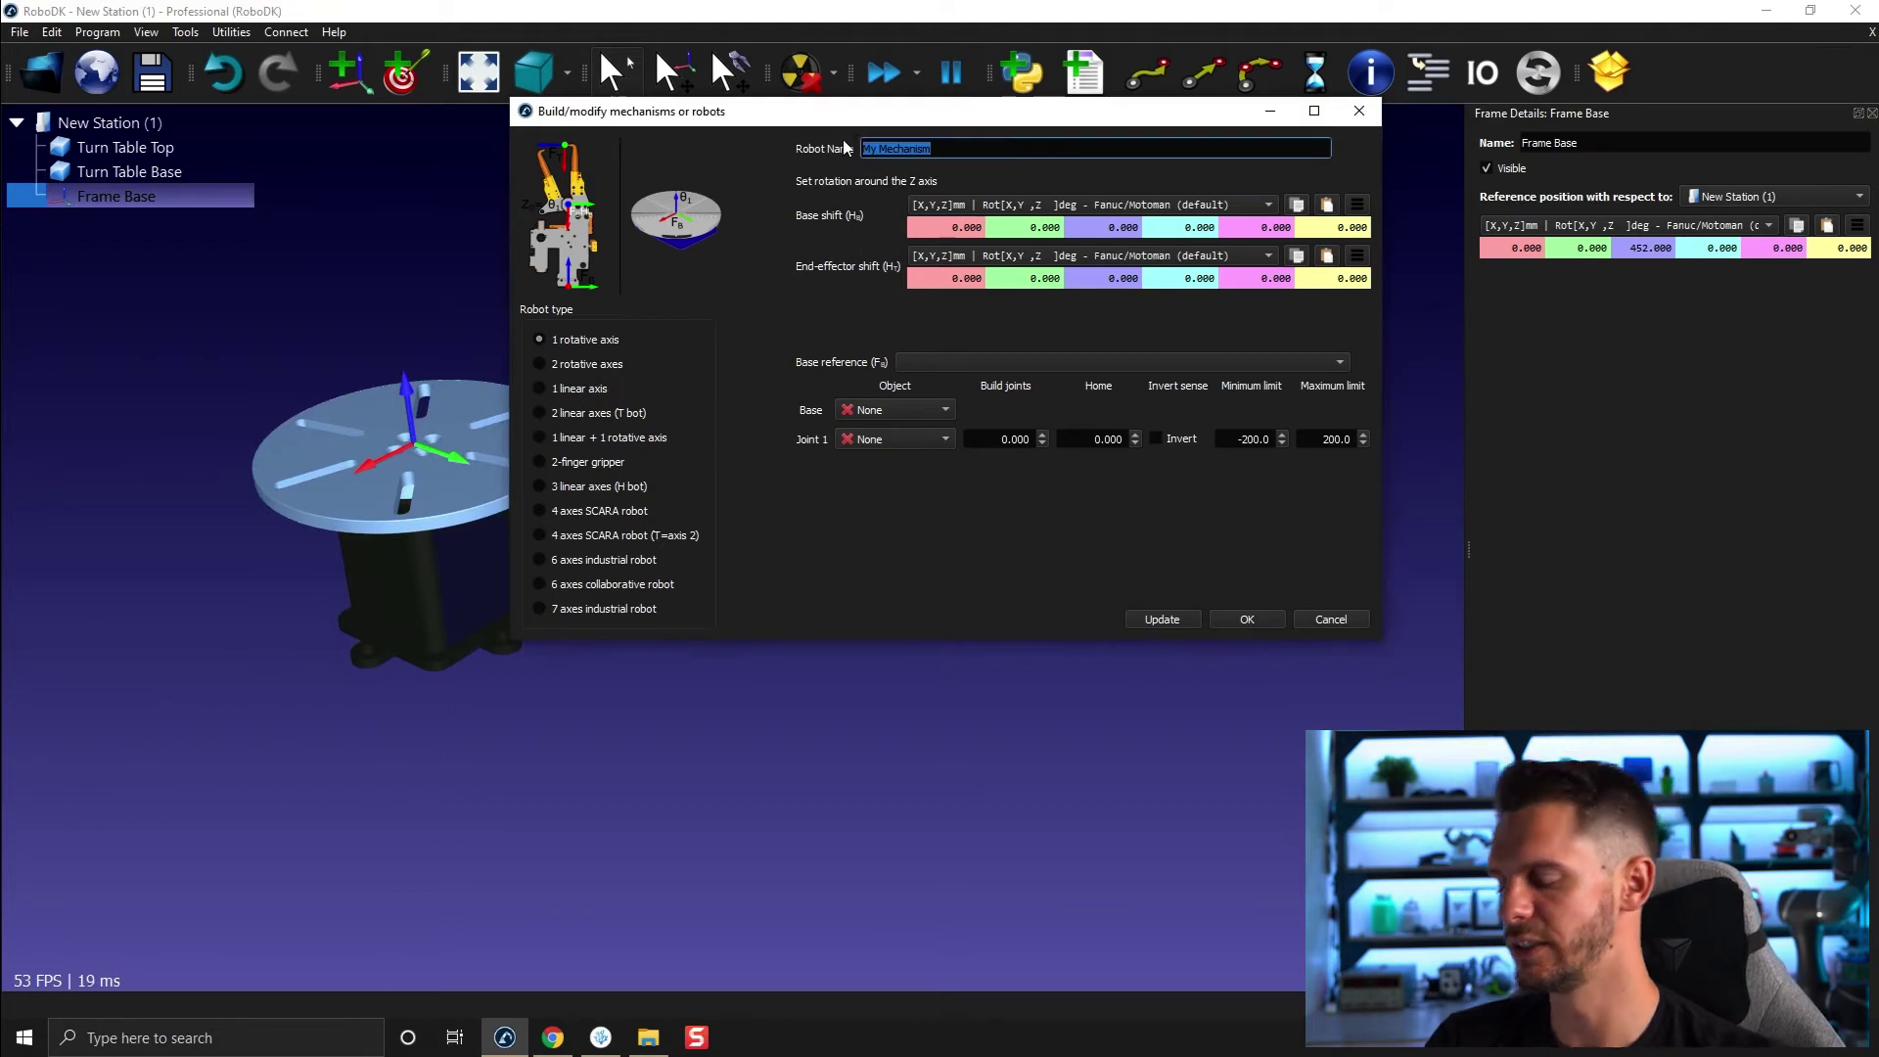
text(Turn)
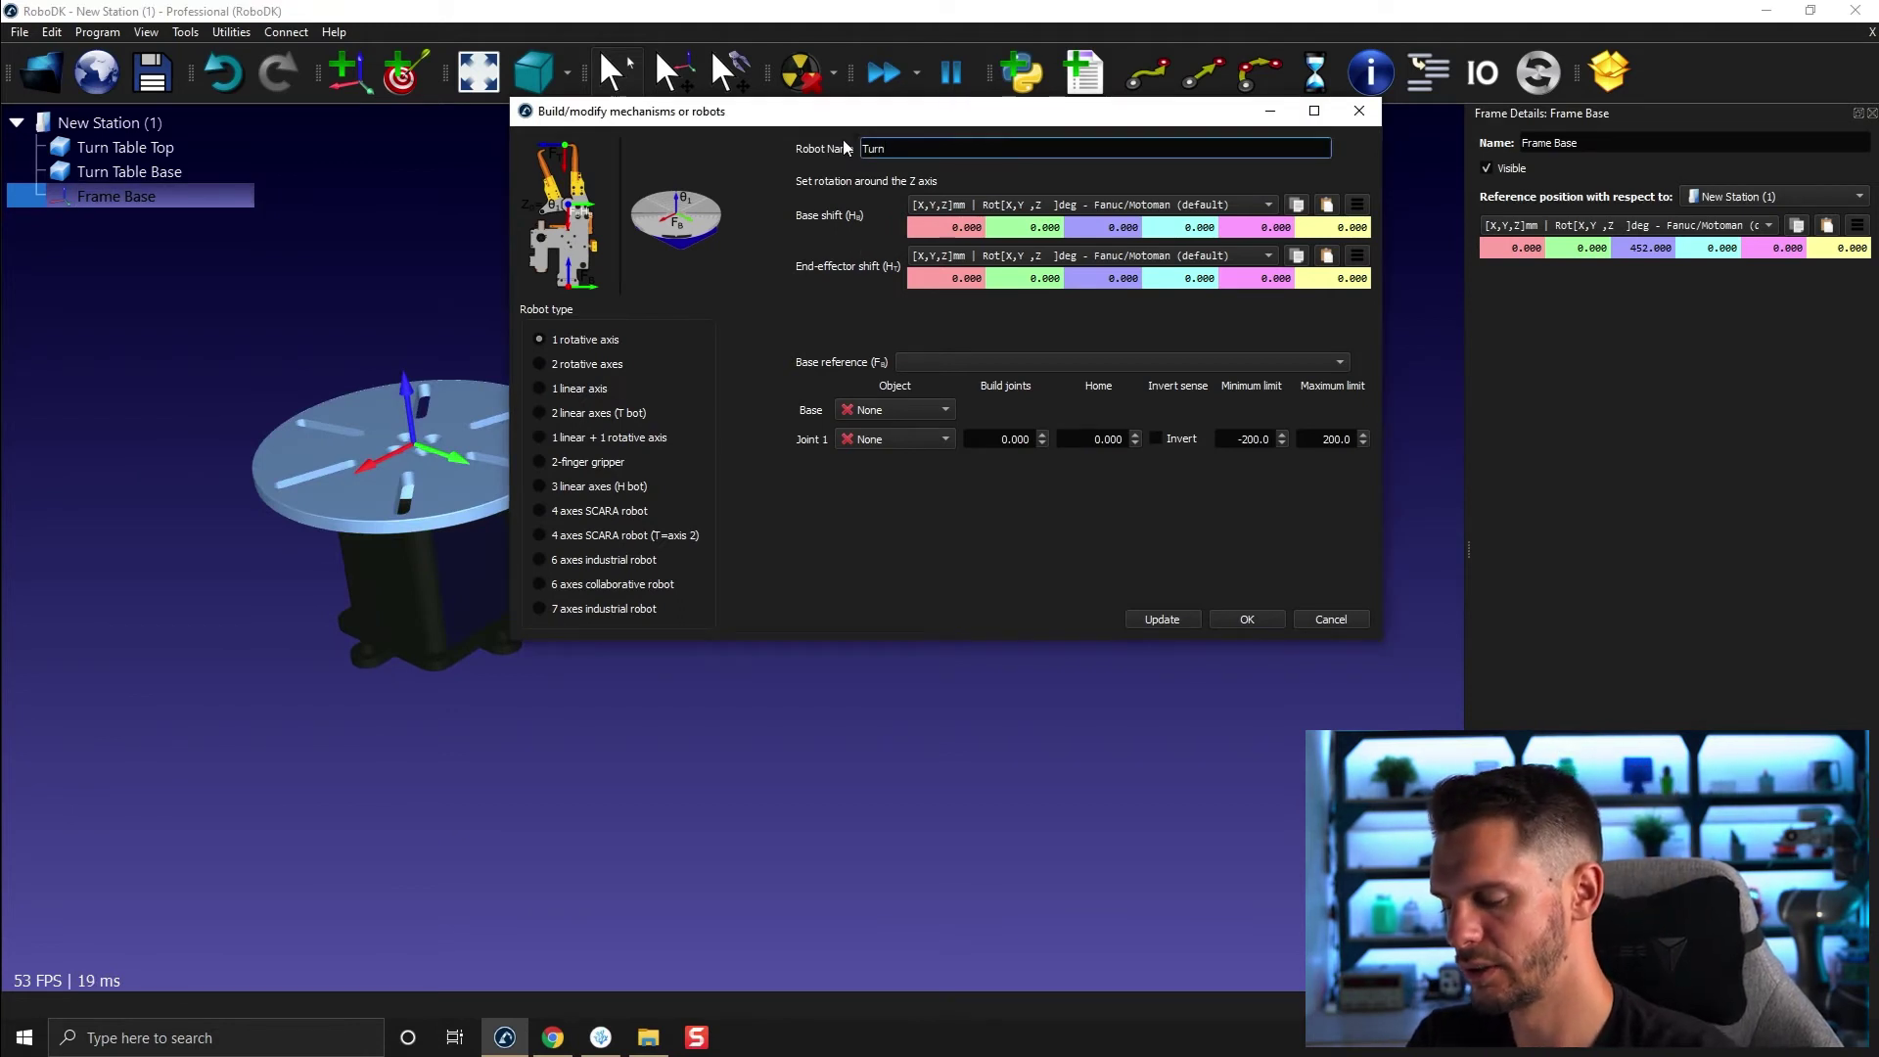
text(Table)
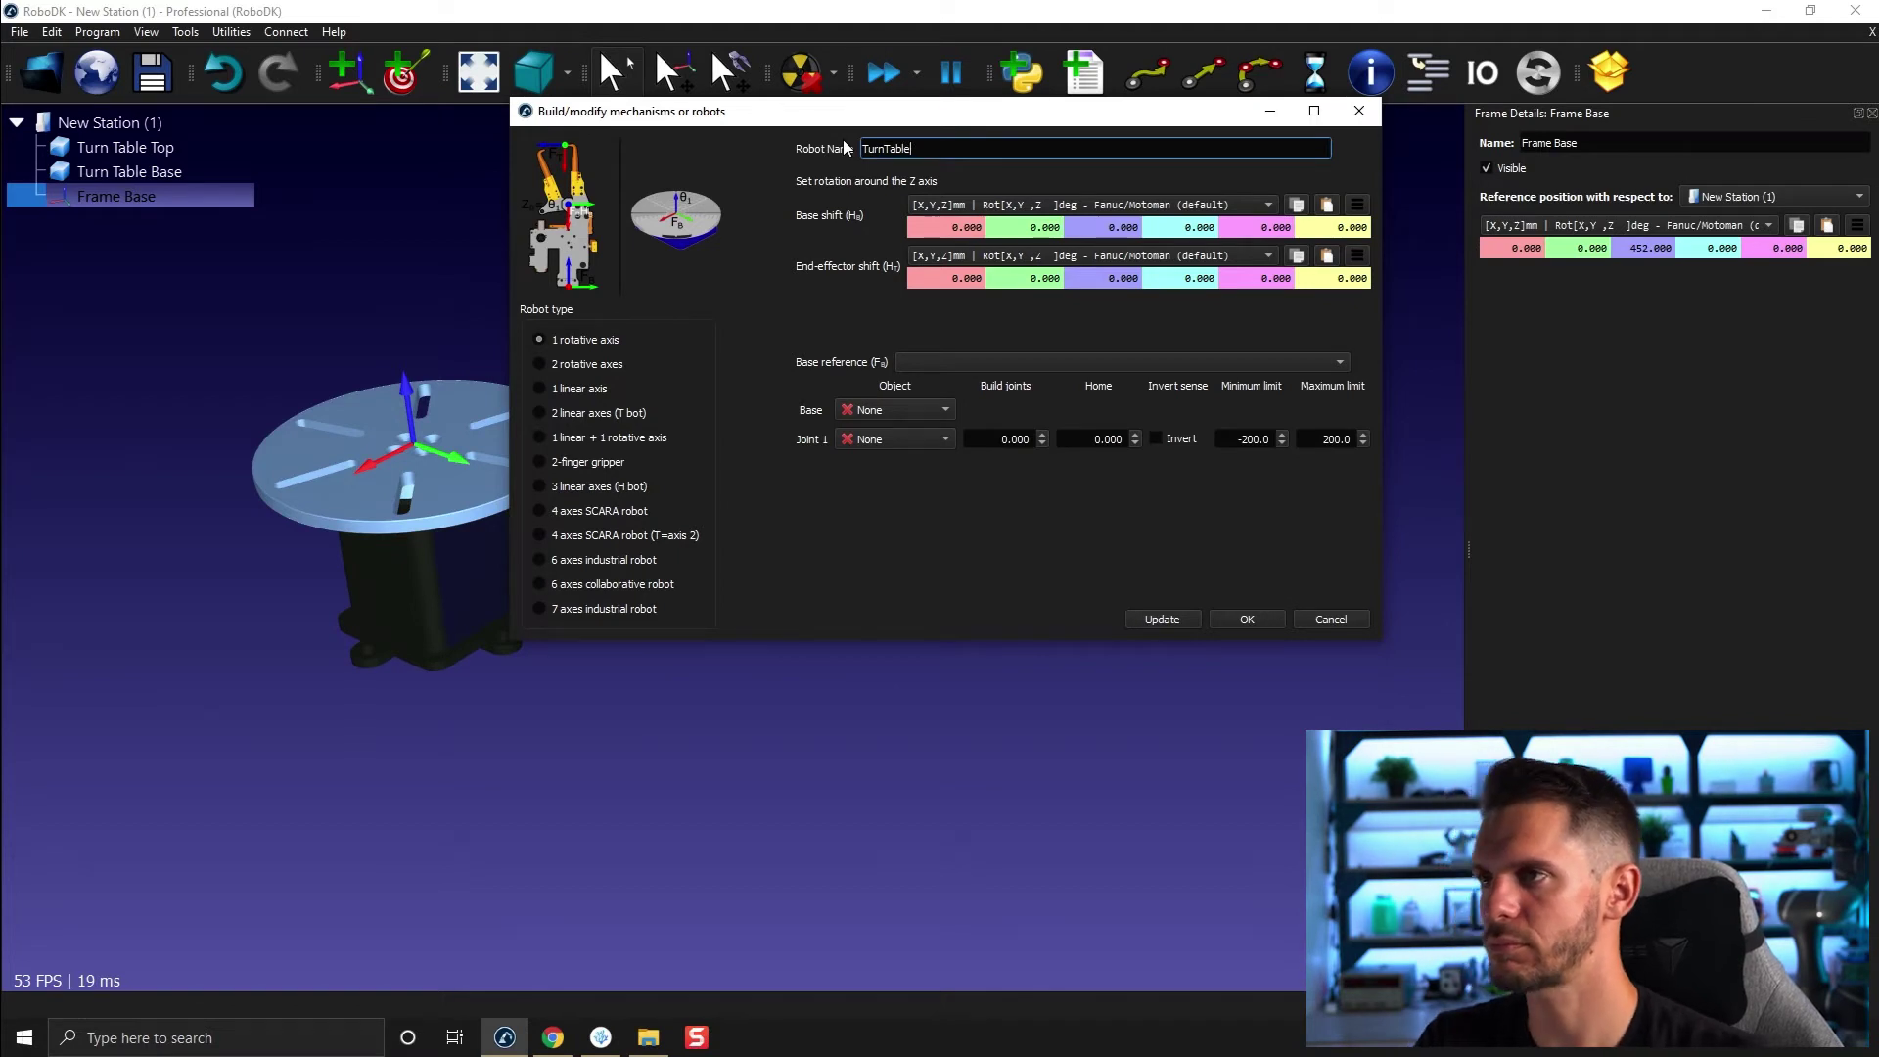
click(957, 364)
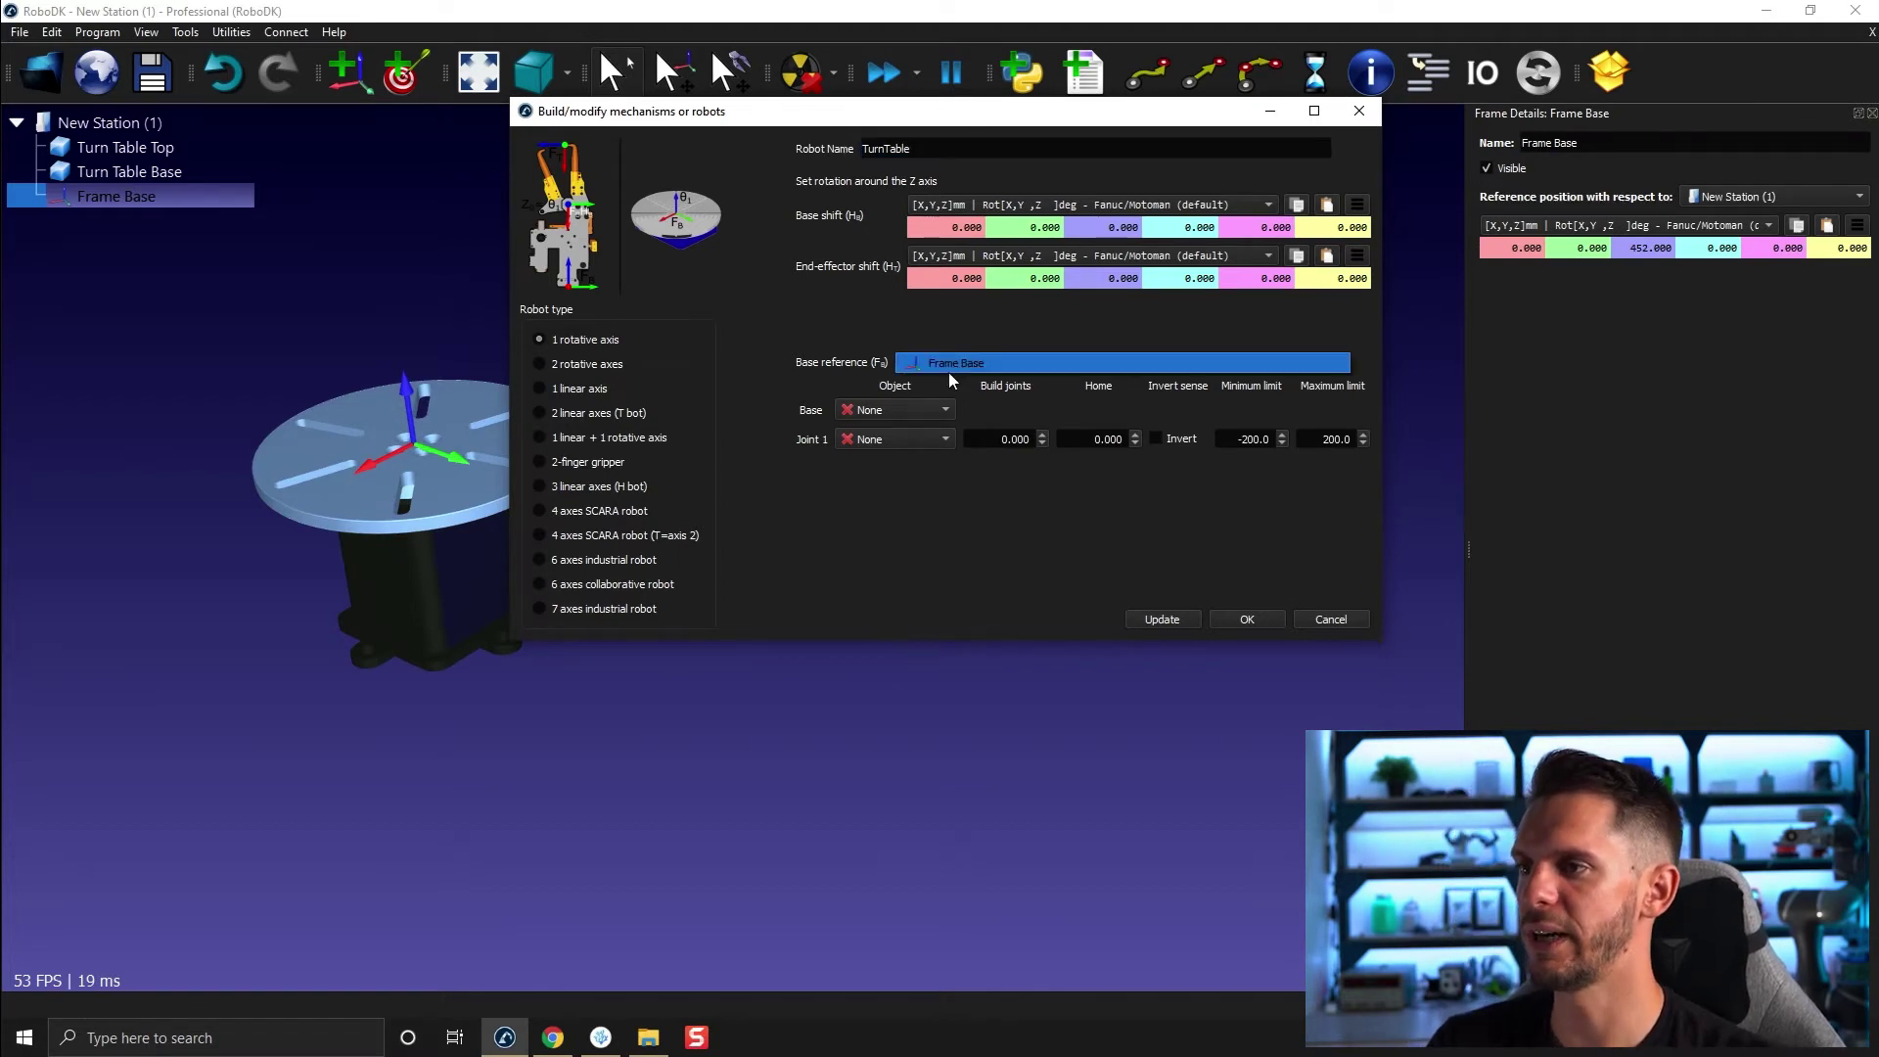
click(930, 403)
click(933, 390)
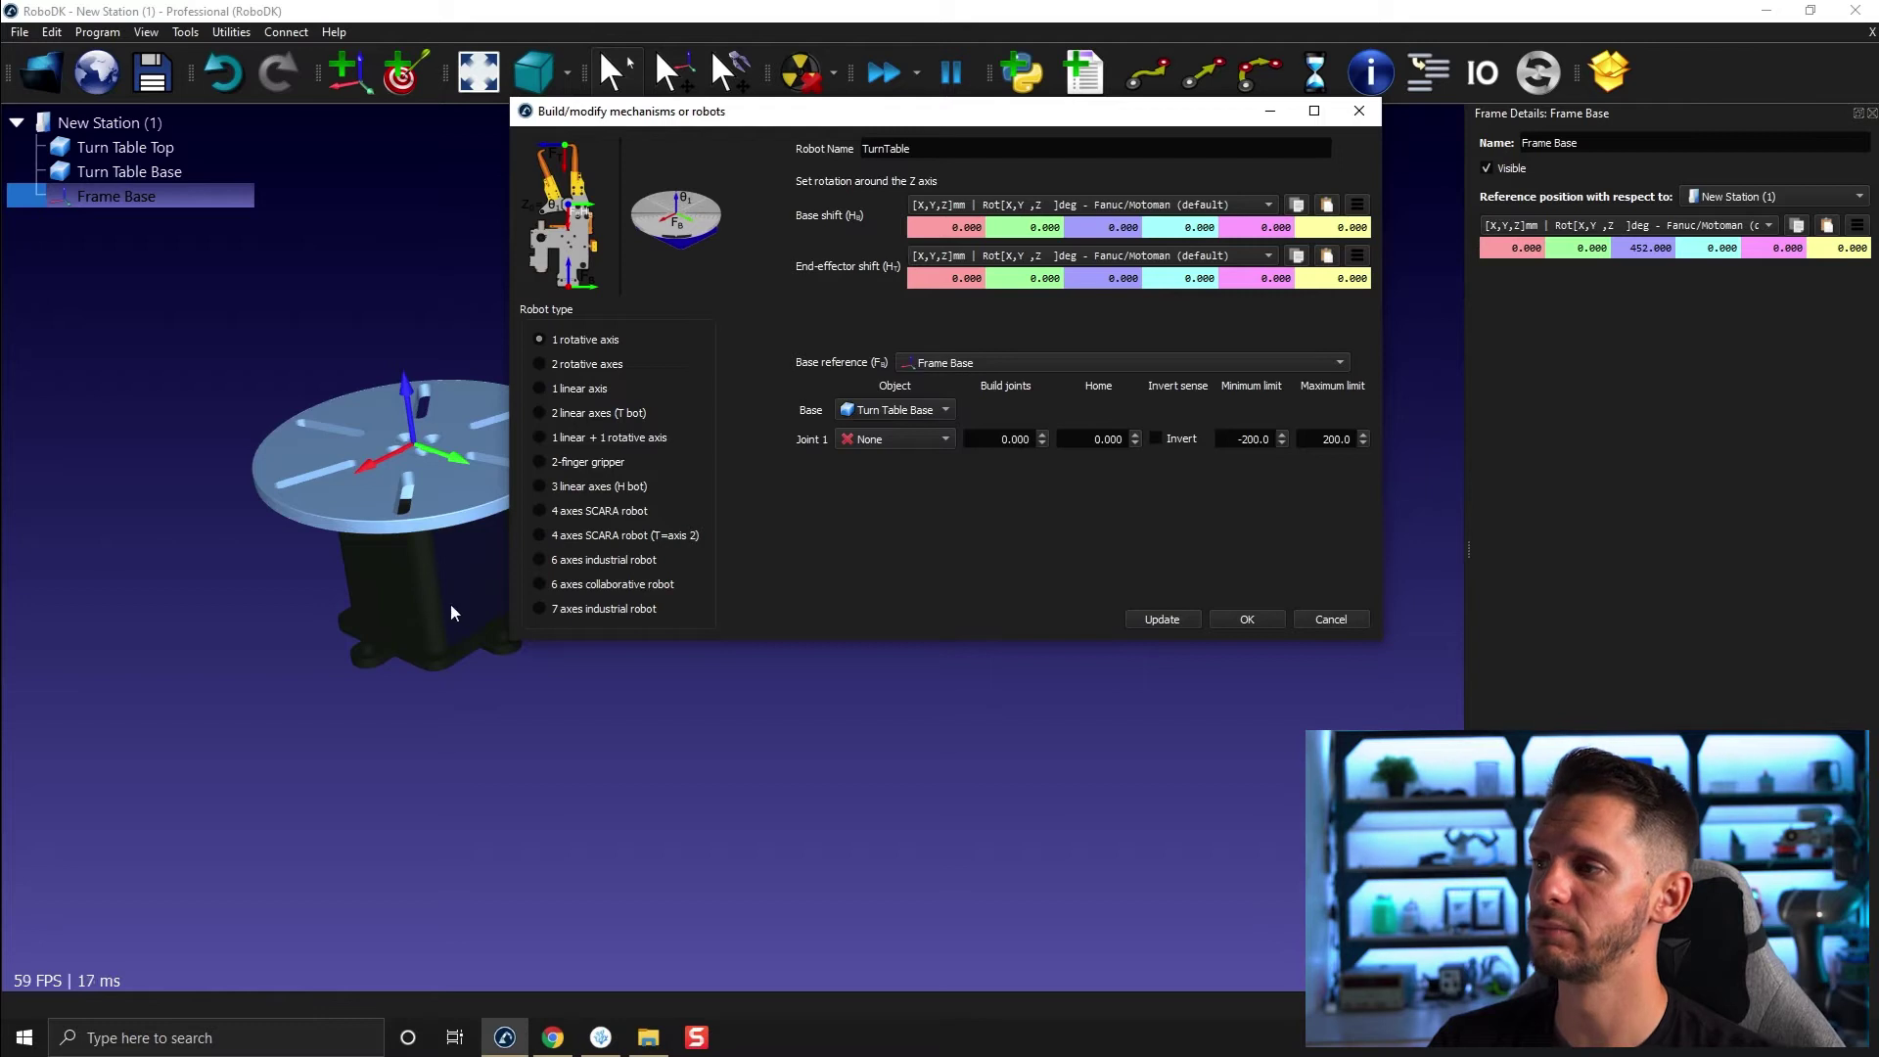
click(883, 439)
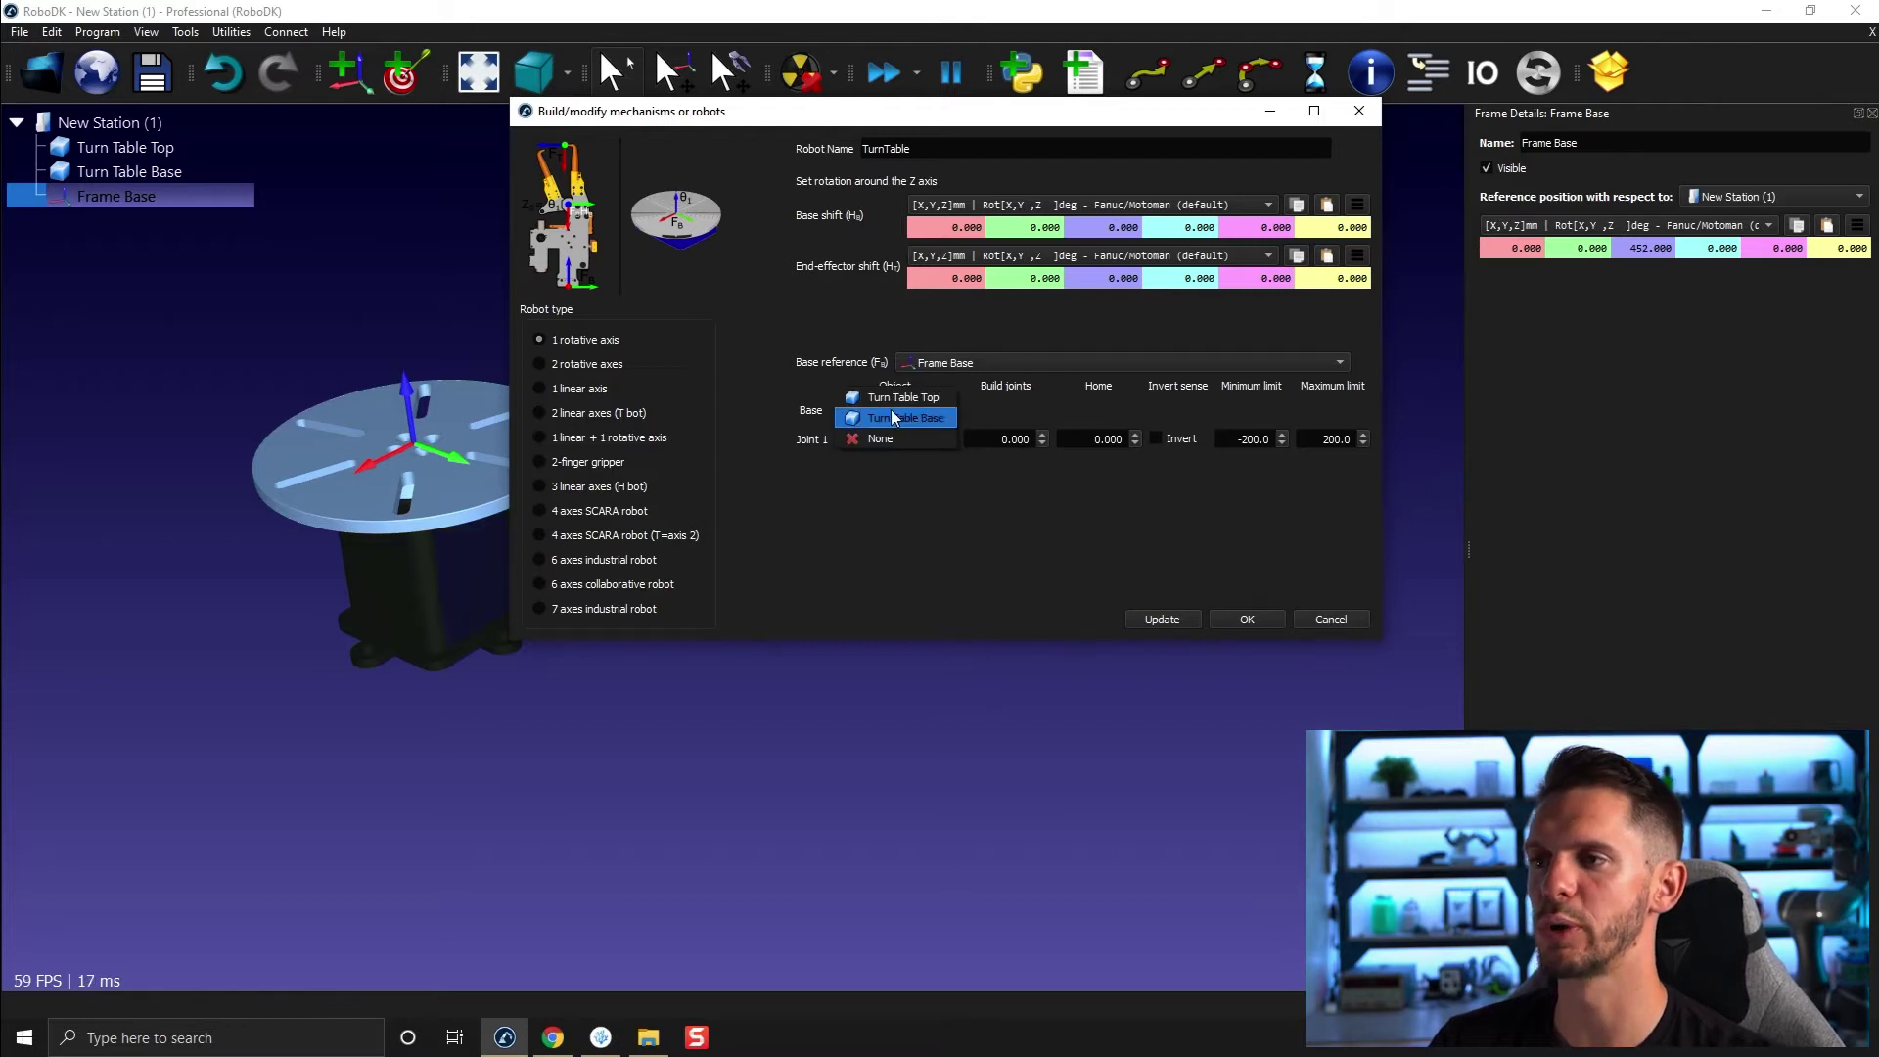
click(892, 410)
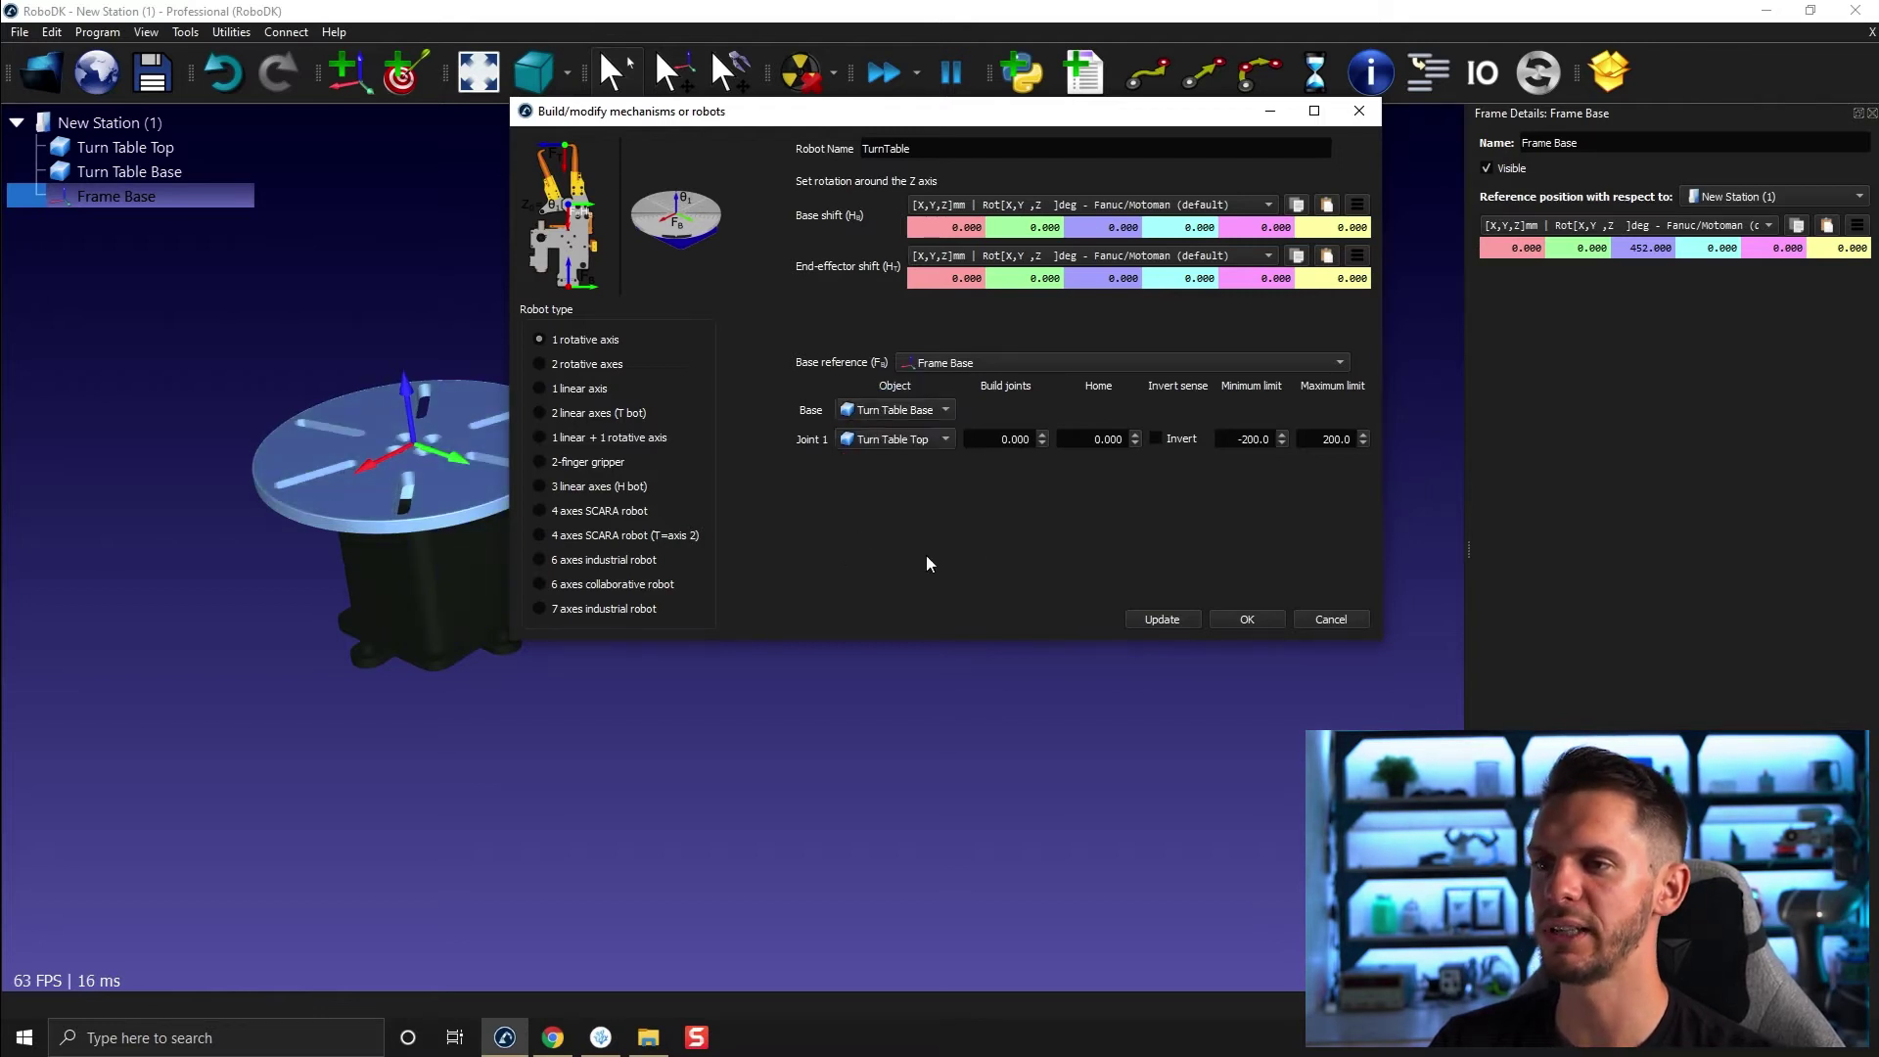
double_click(1249, 438)
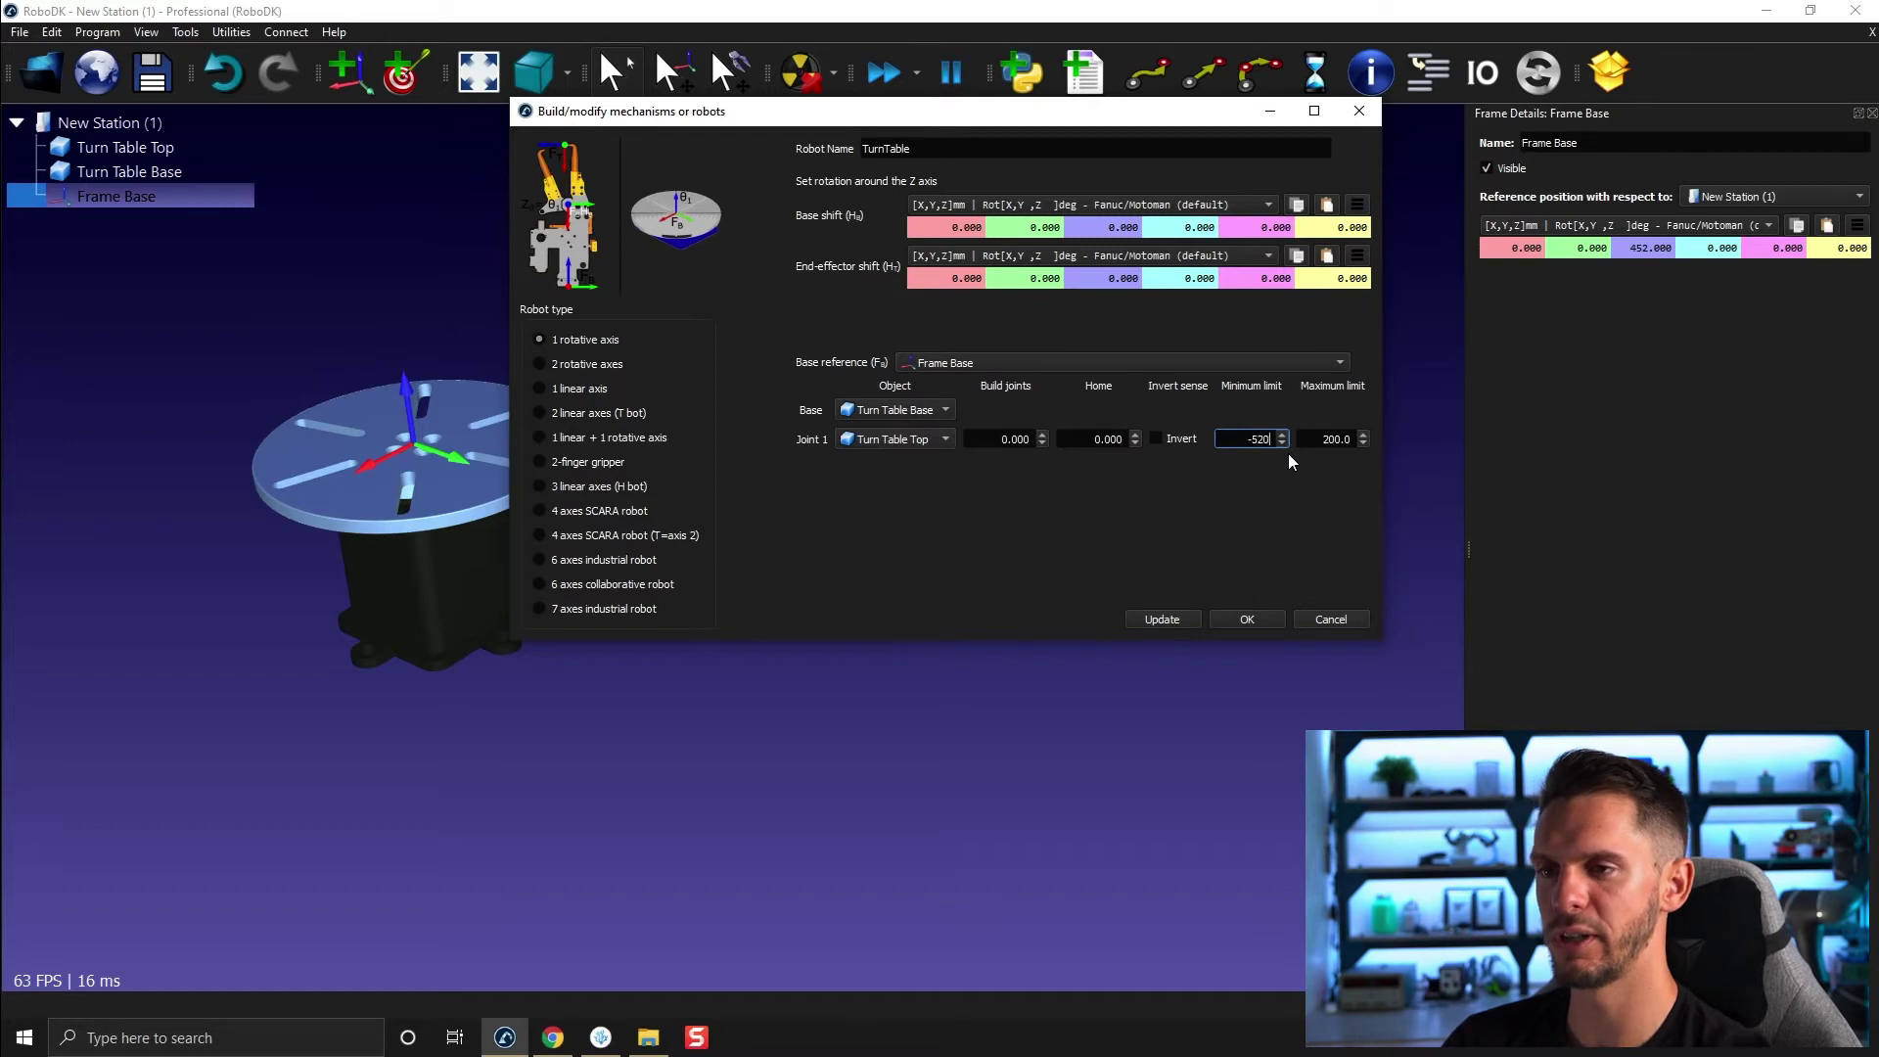
- Limit joint 1 to -520 and 520 degrees and update to create TurnTable
key(Tab)
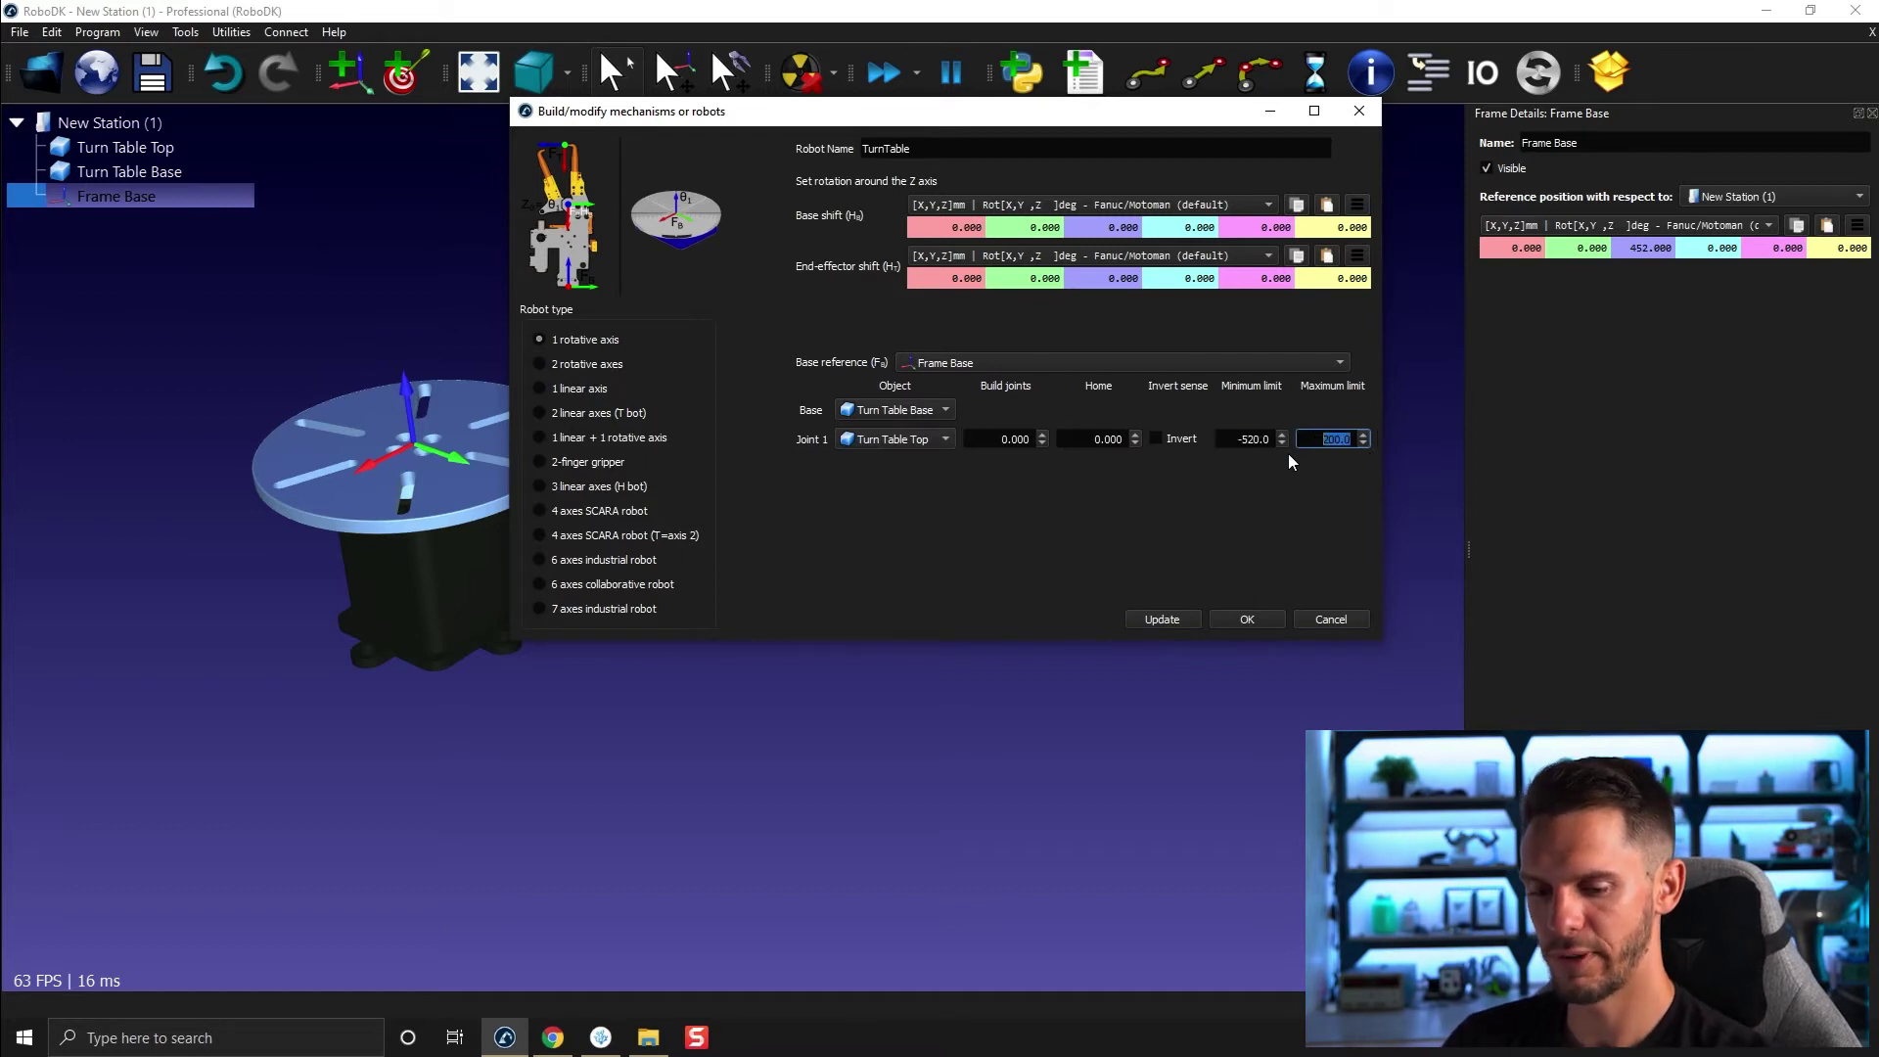
text(520)
key(Return)
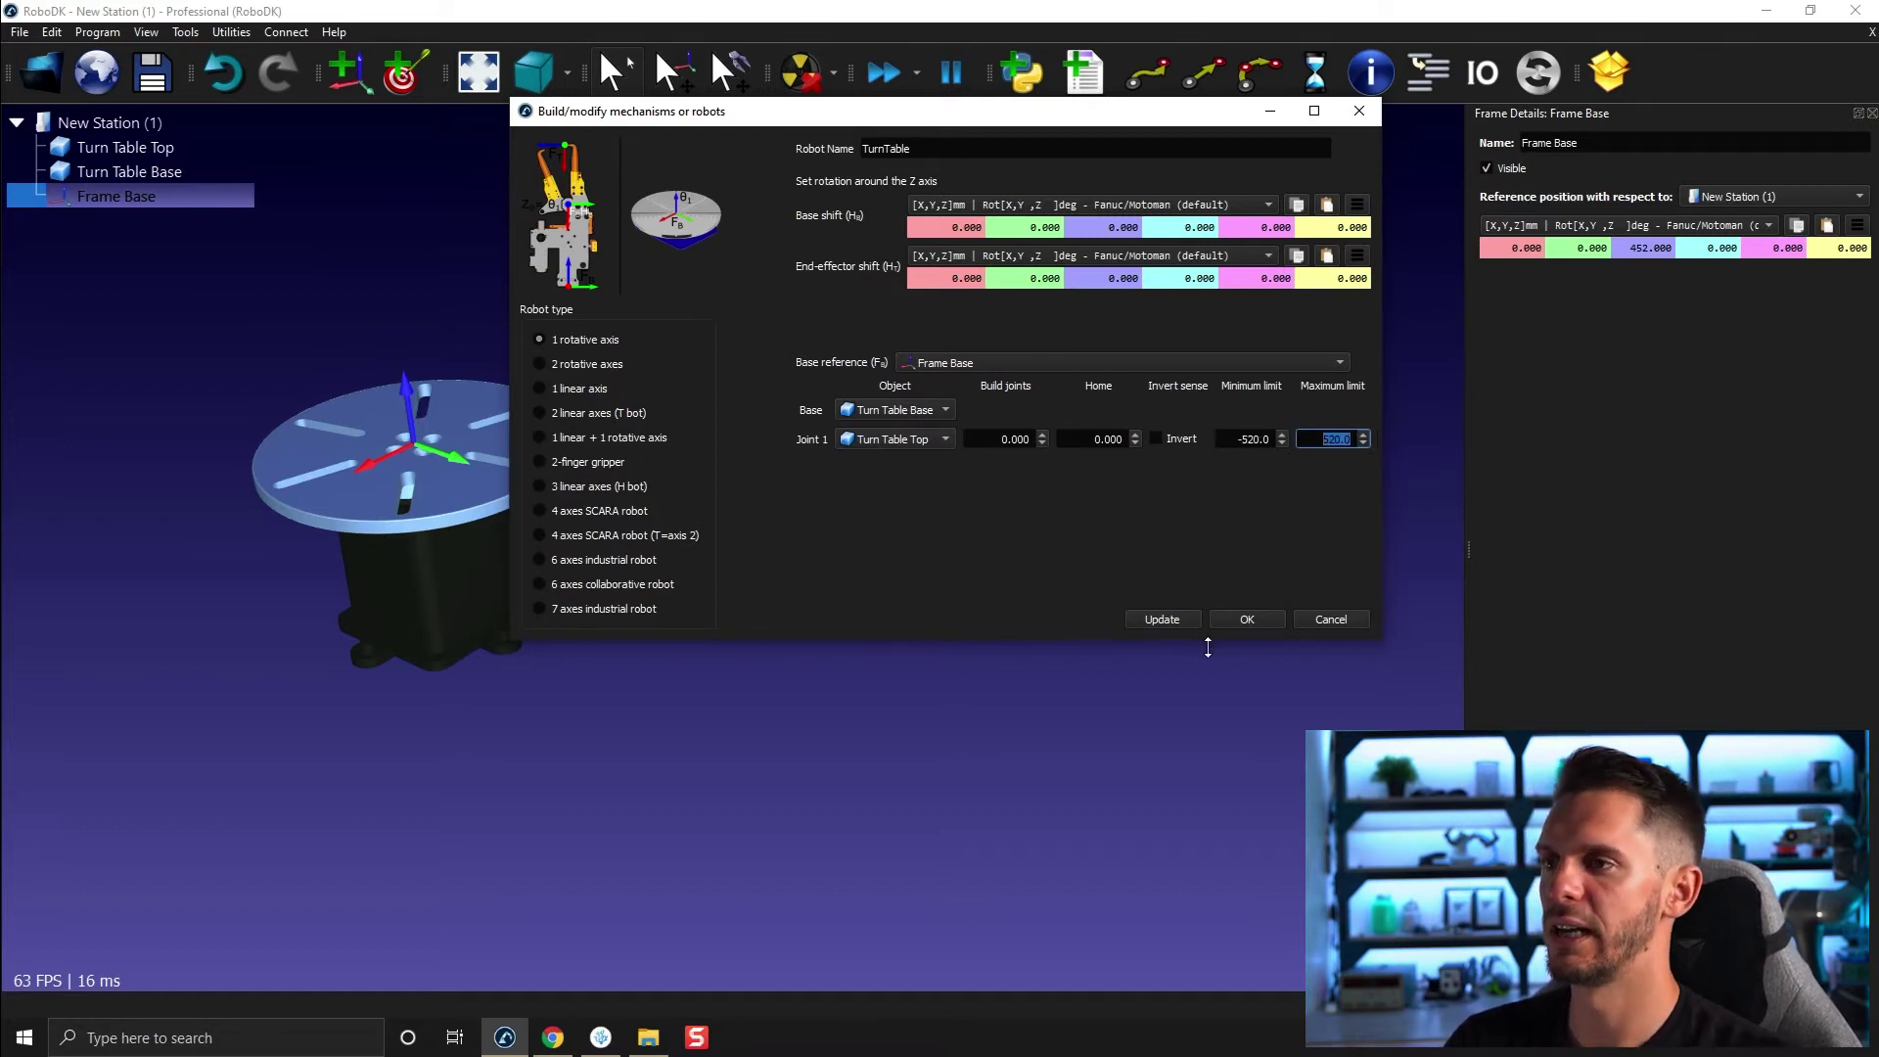
click(1179, 625)
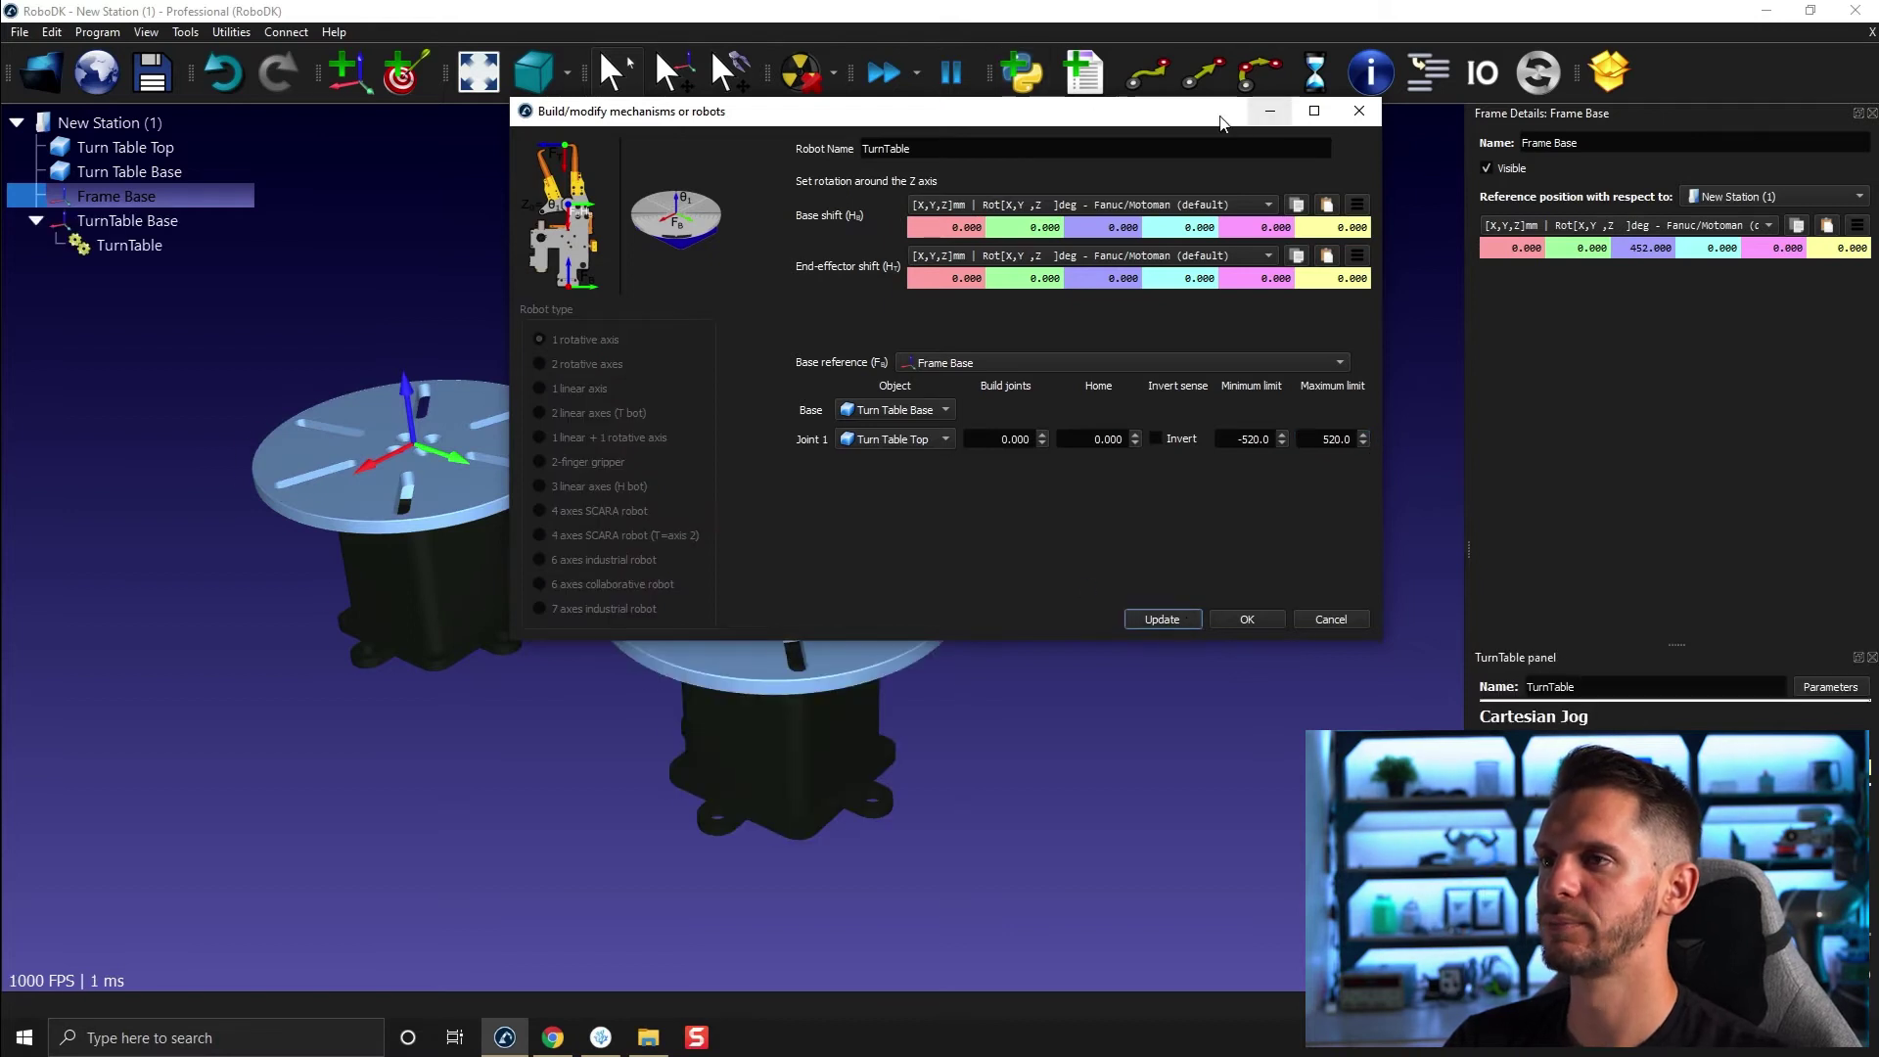
- Hide the original Turn Table Top, Turn Table Base and Frame Base
drag(1262, 111, 375, 729)
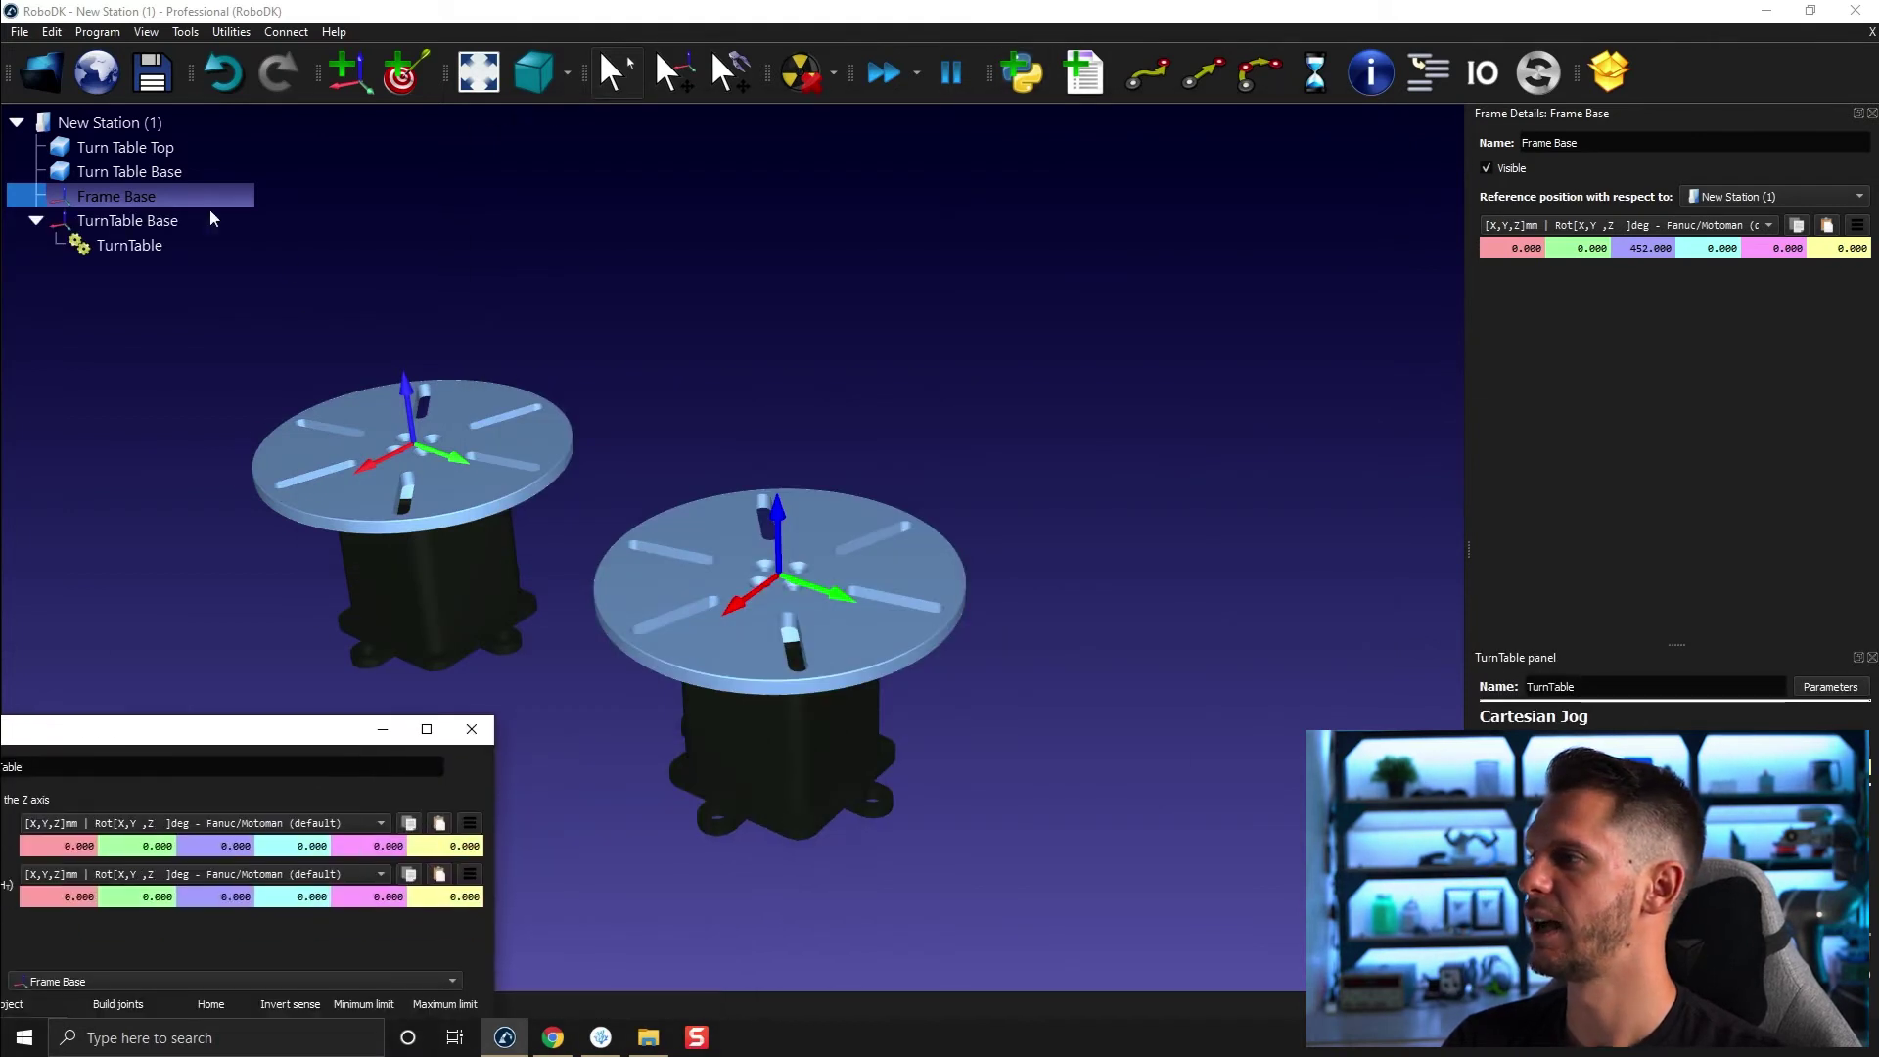
click(109, 145)
click(90, 196)
shift+click(104, 149)
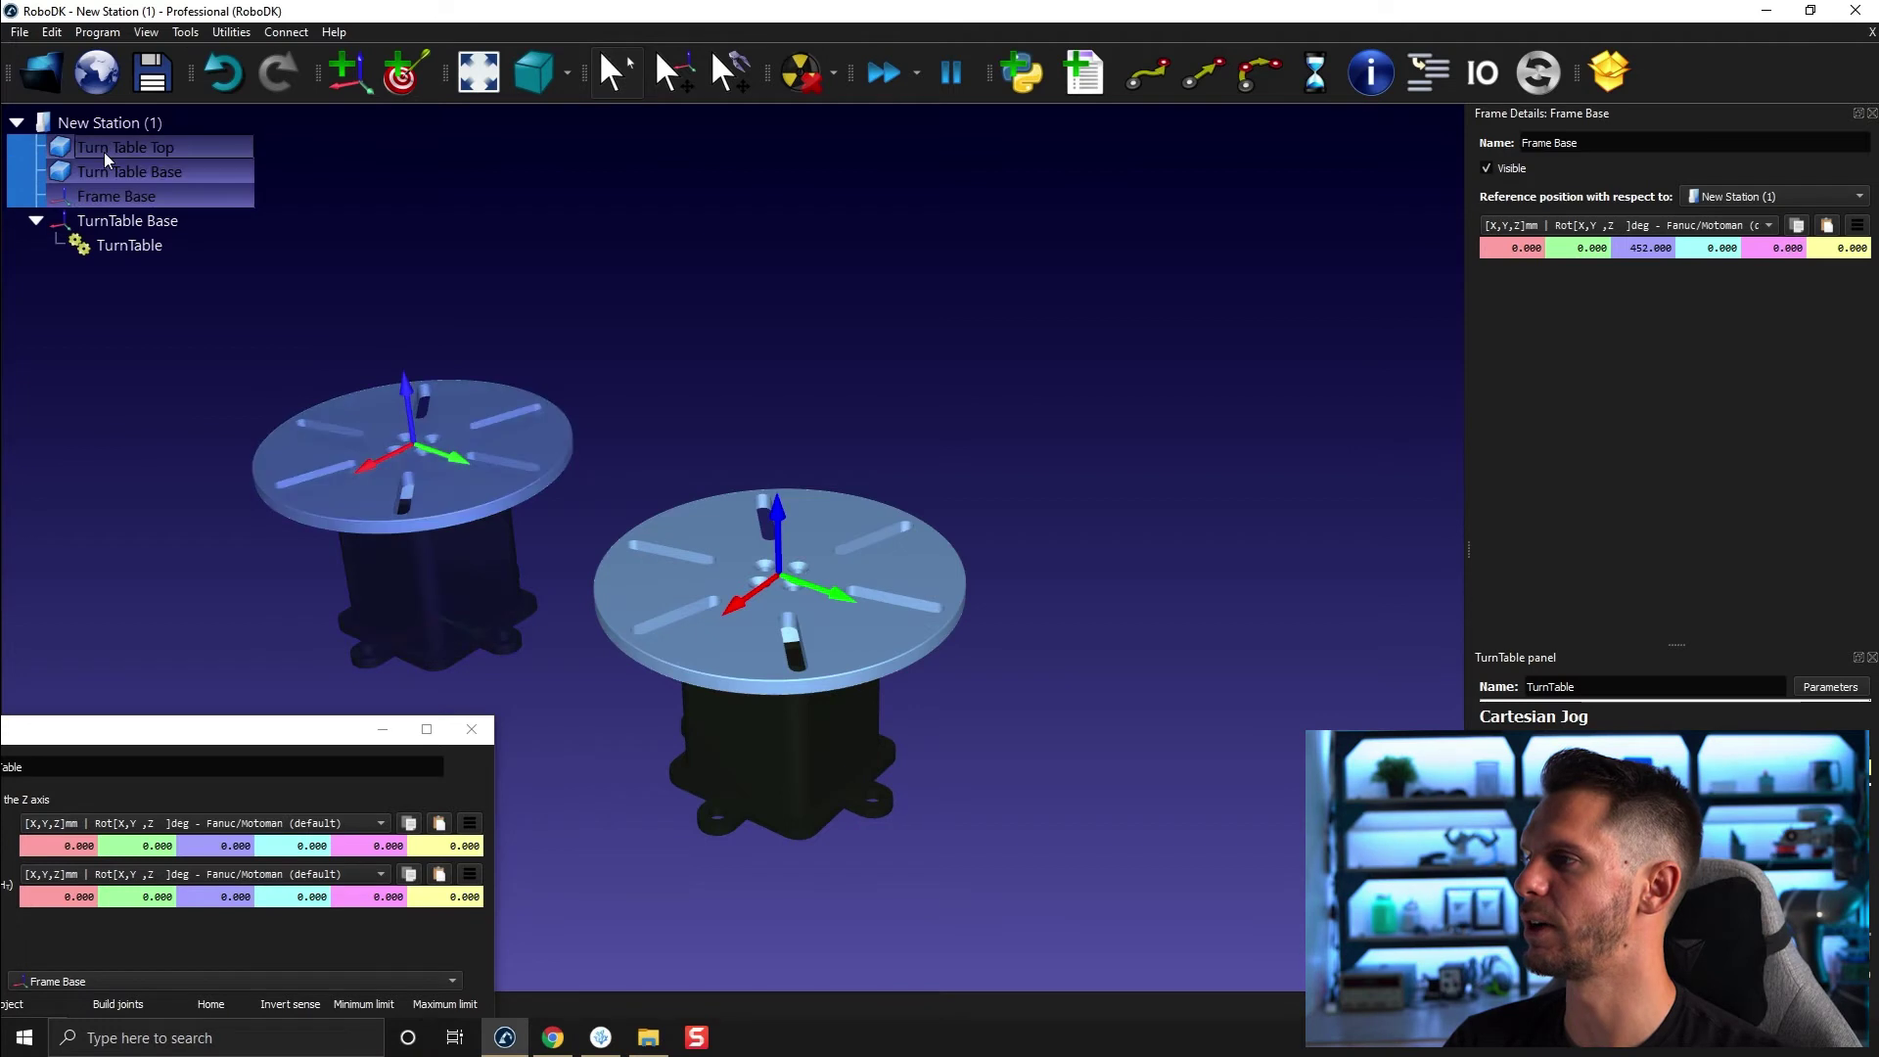
right_click(156, 147)
click(196, 149)
right_drag(701, 445, 854, 323)
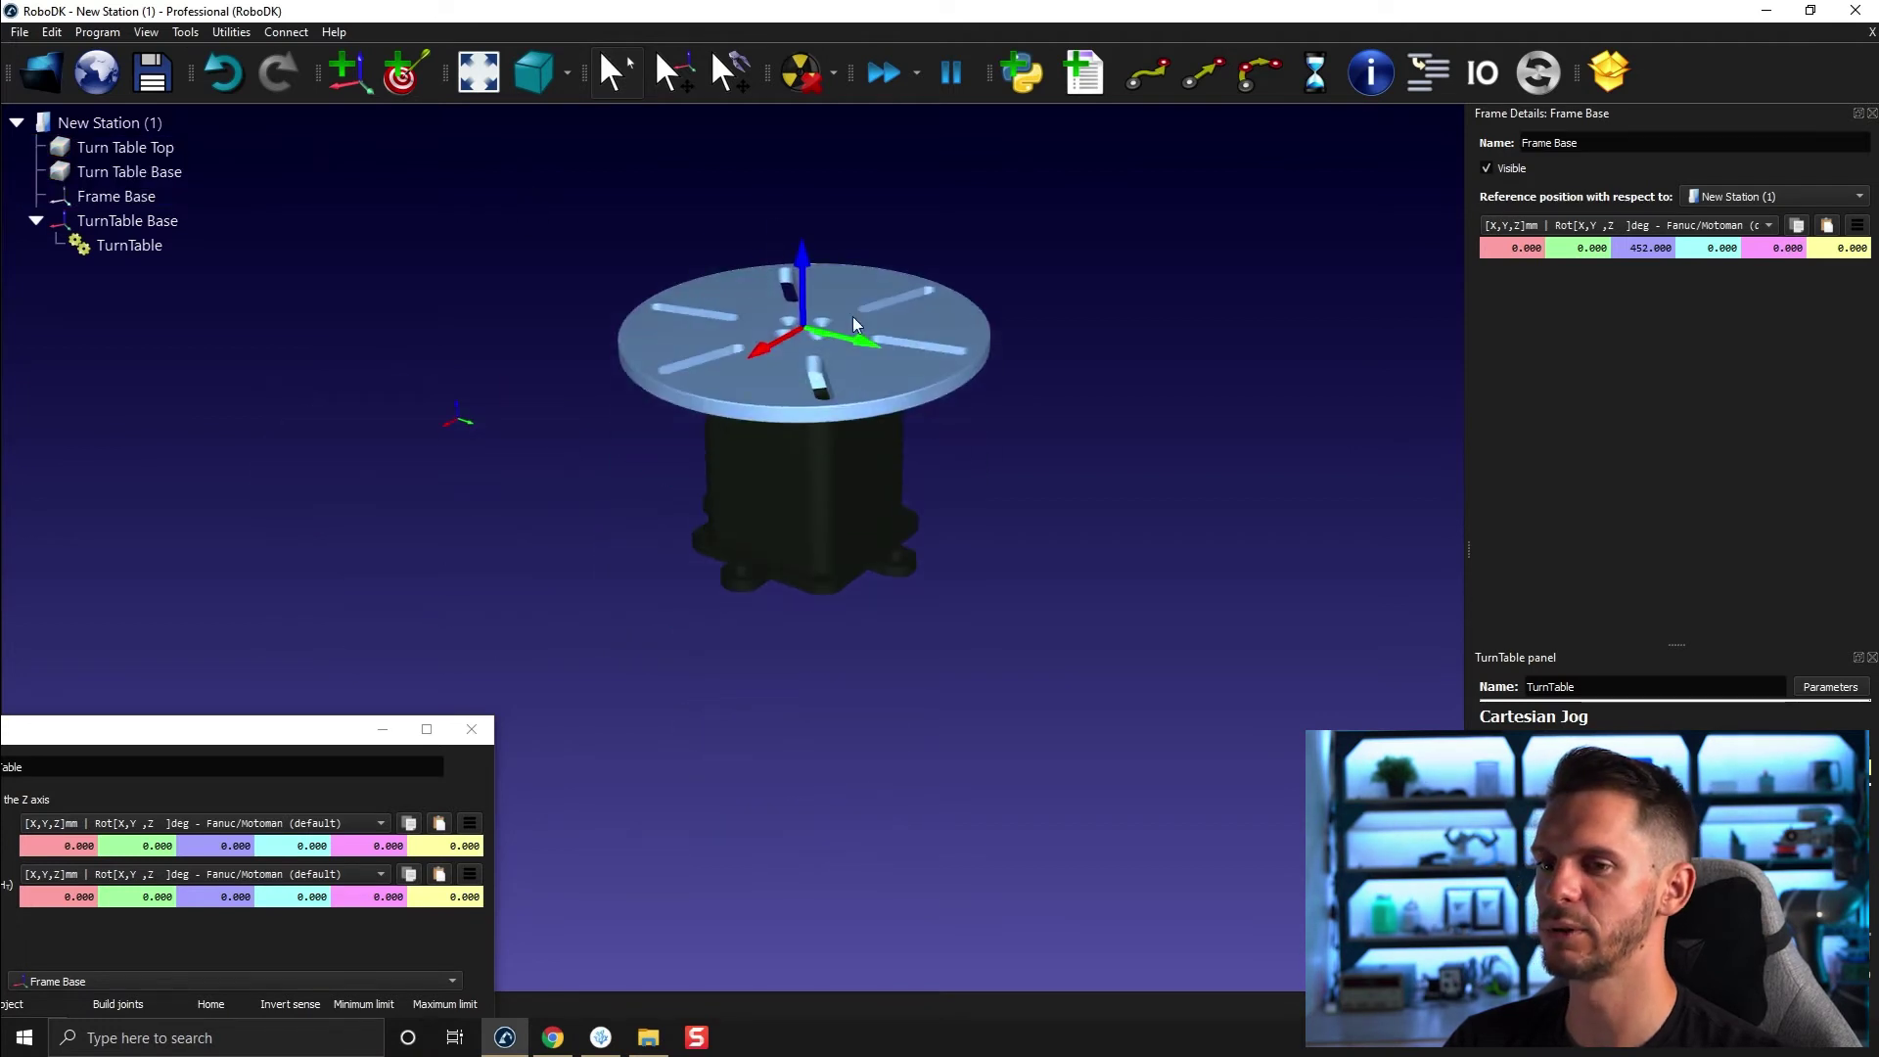
- Jog TurnTable to -52.83 degrees and hide its reference and flange frames
click(1872, 114)
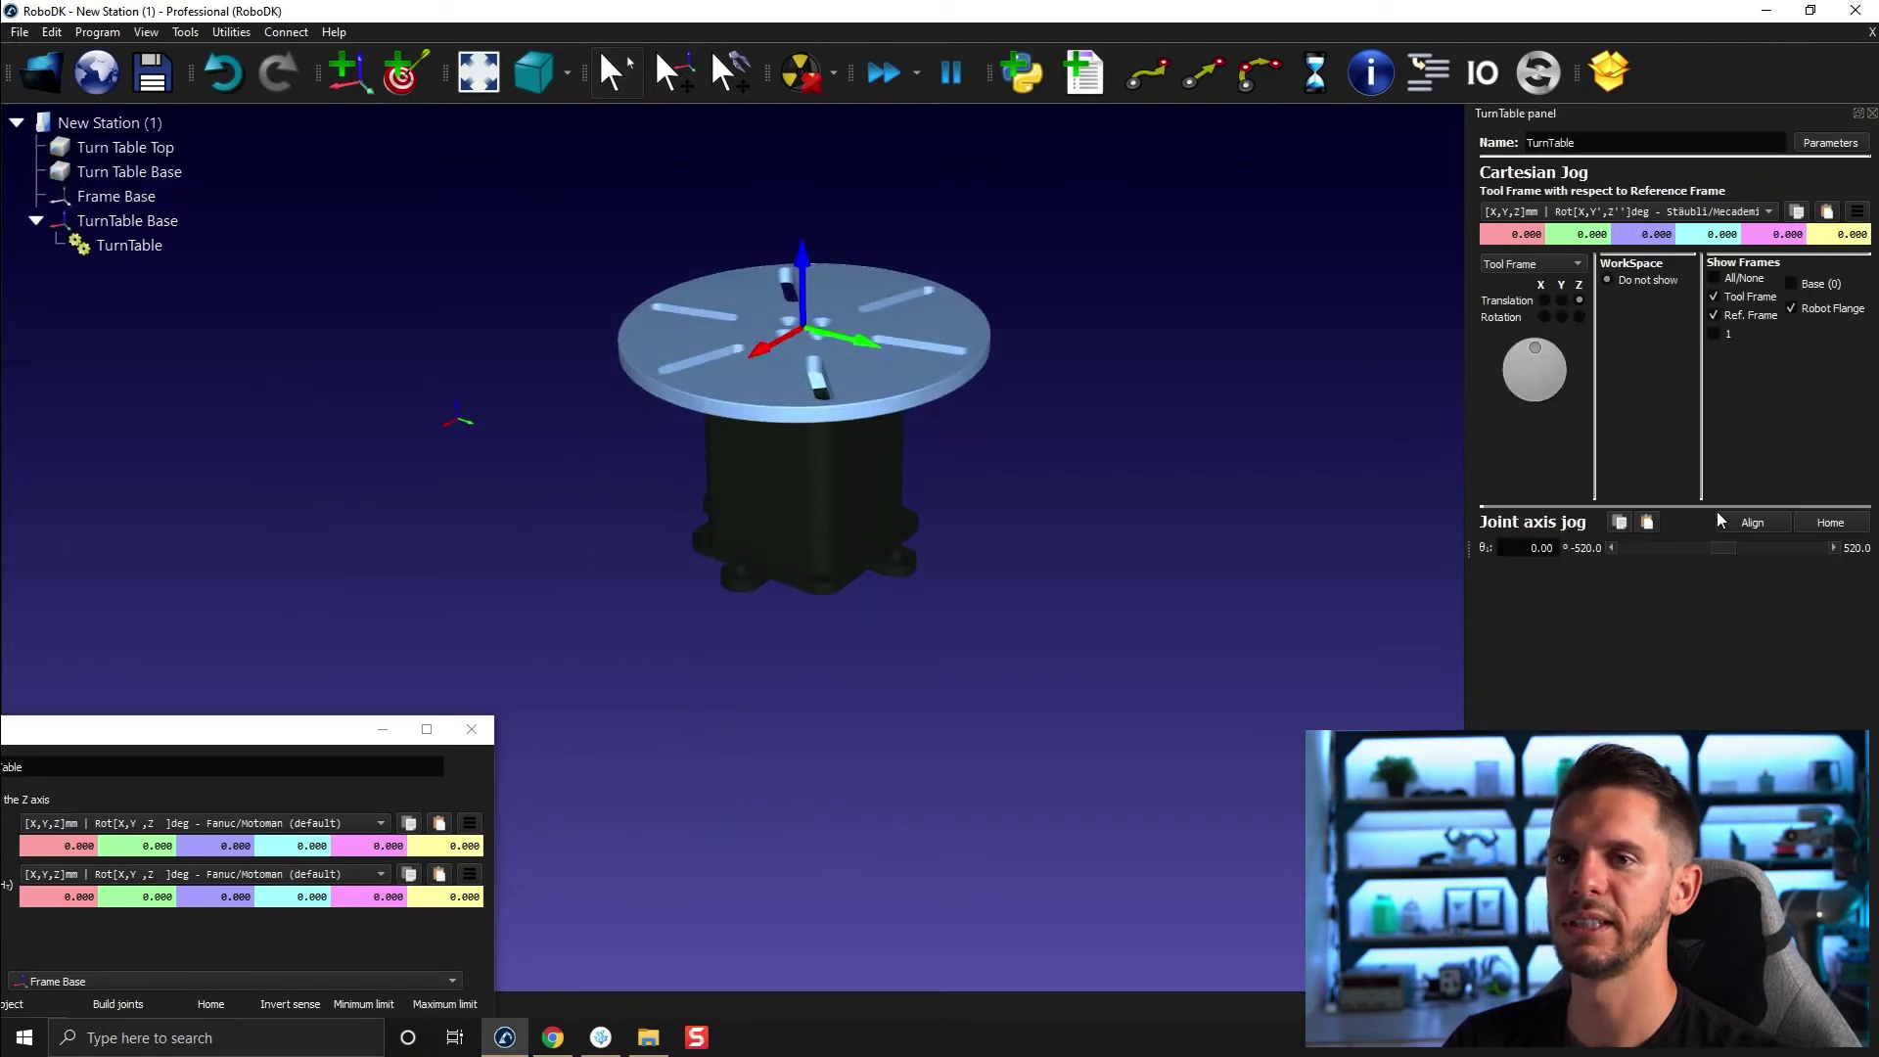
drag(1723, 550, 1749, 308)
click(1750, 316)
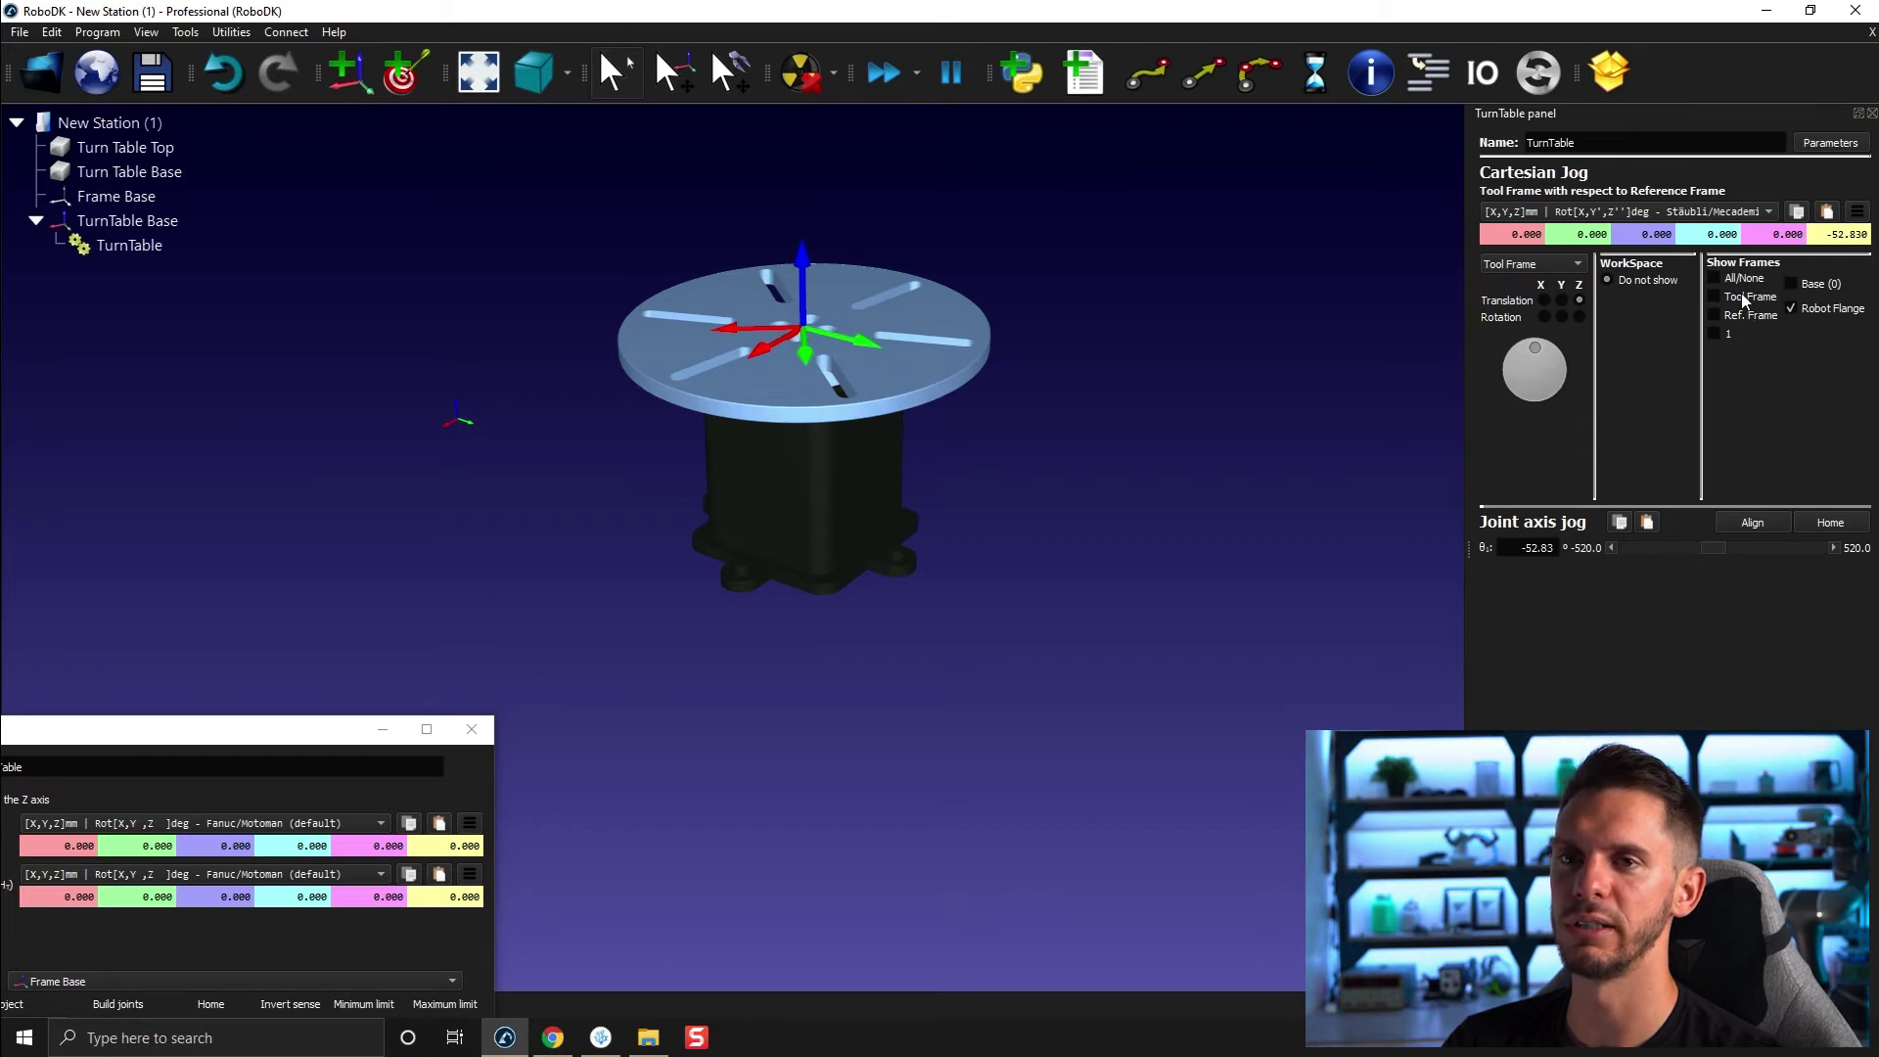
click(1815, 311)
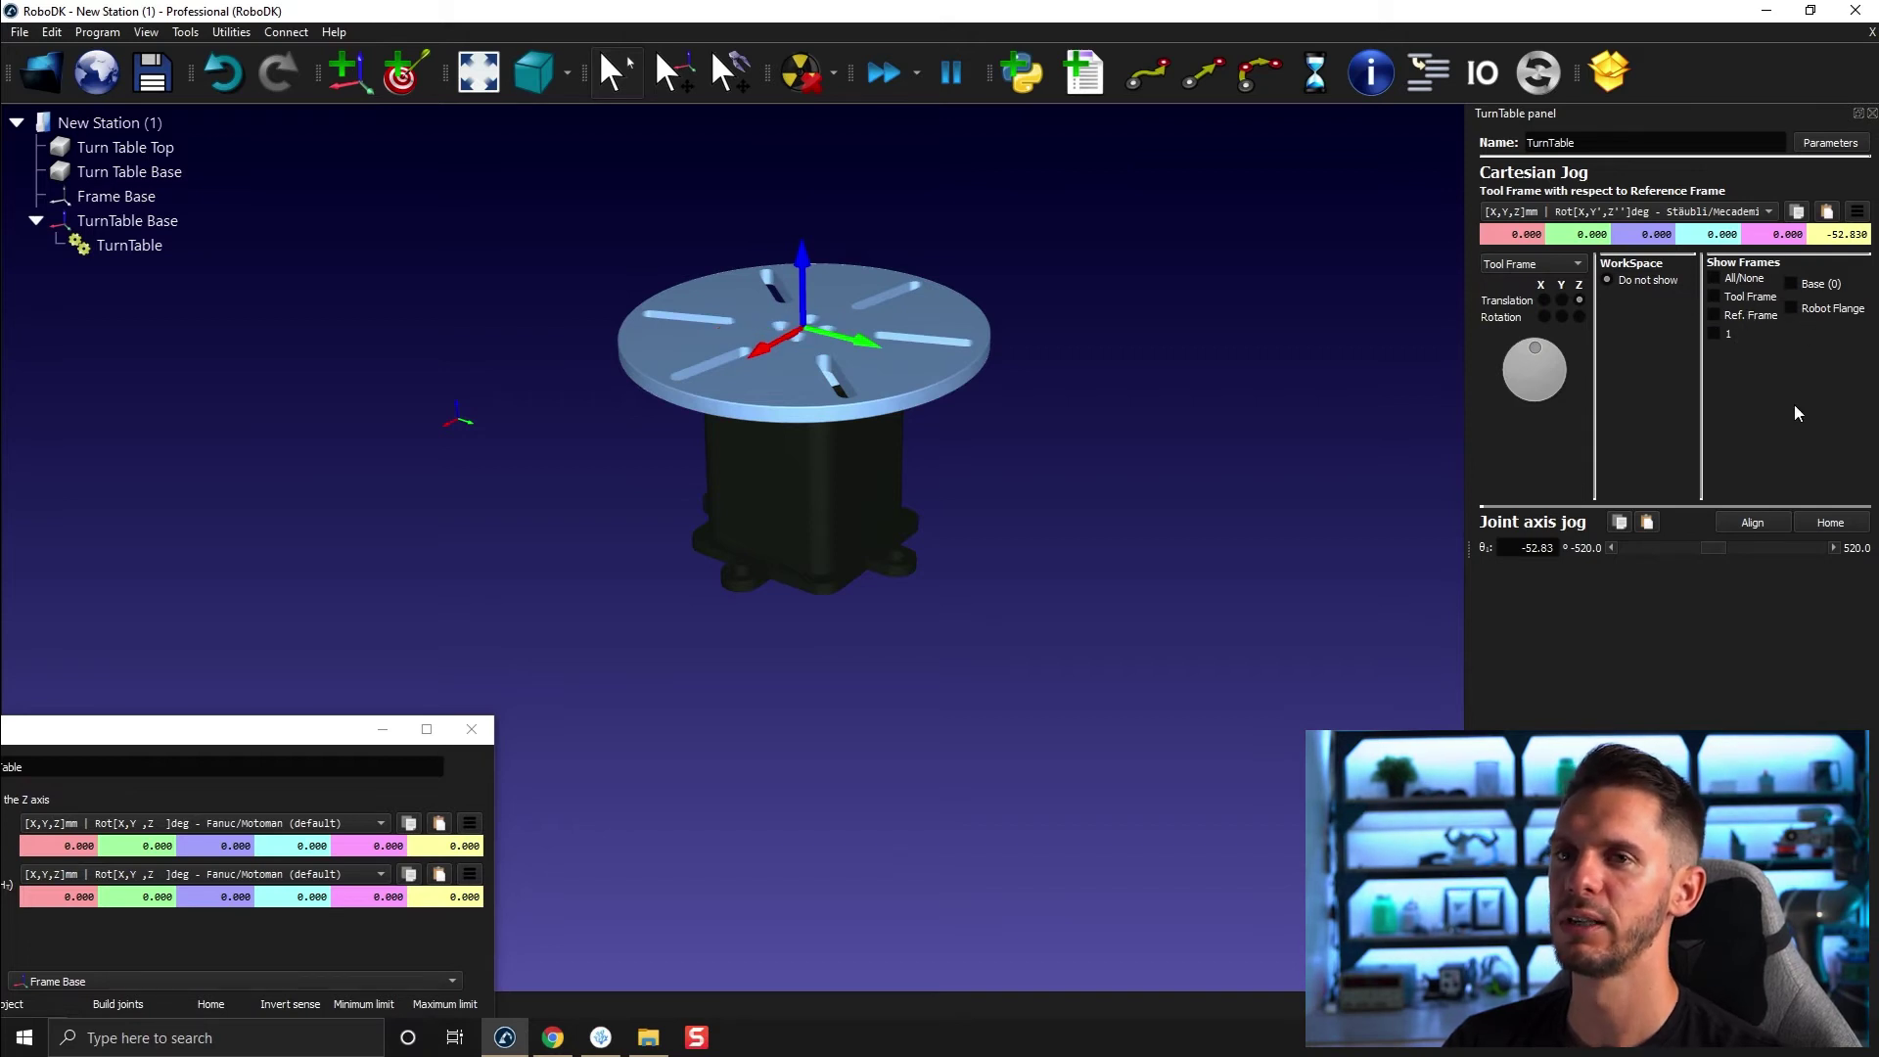
right_click(168, 220)
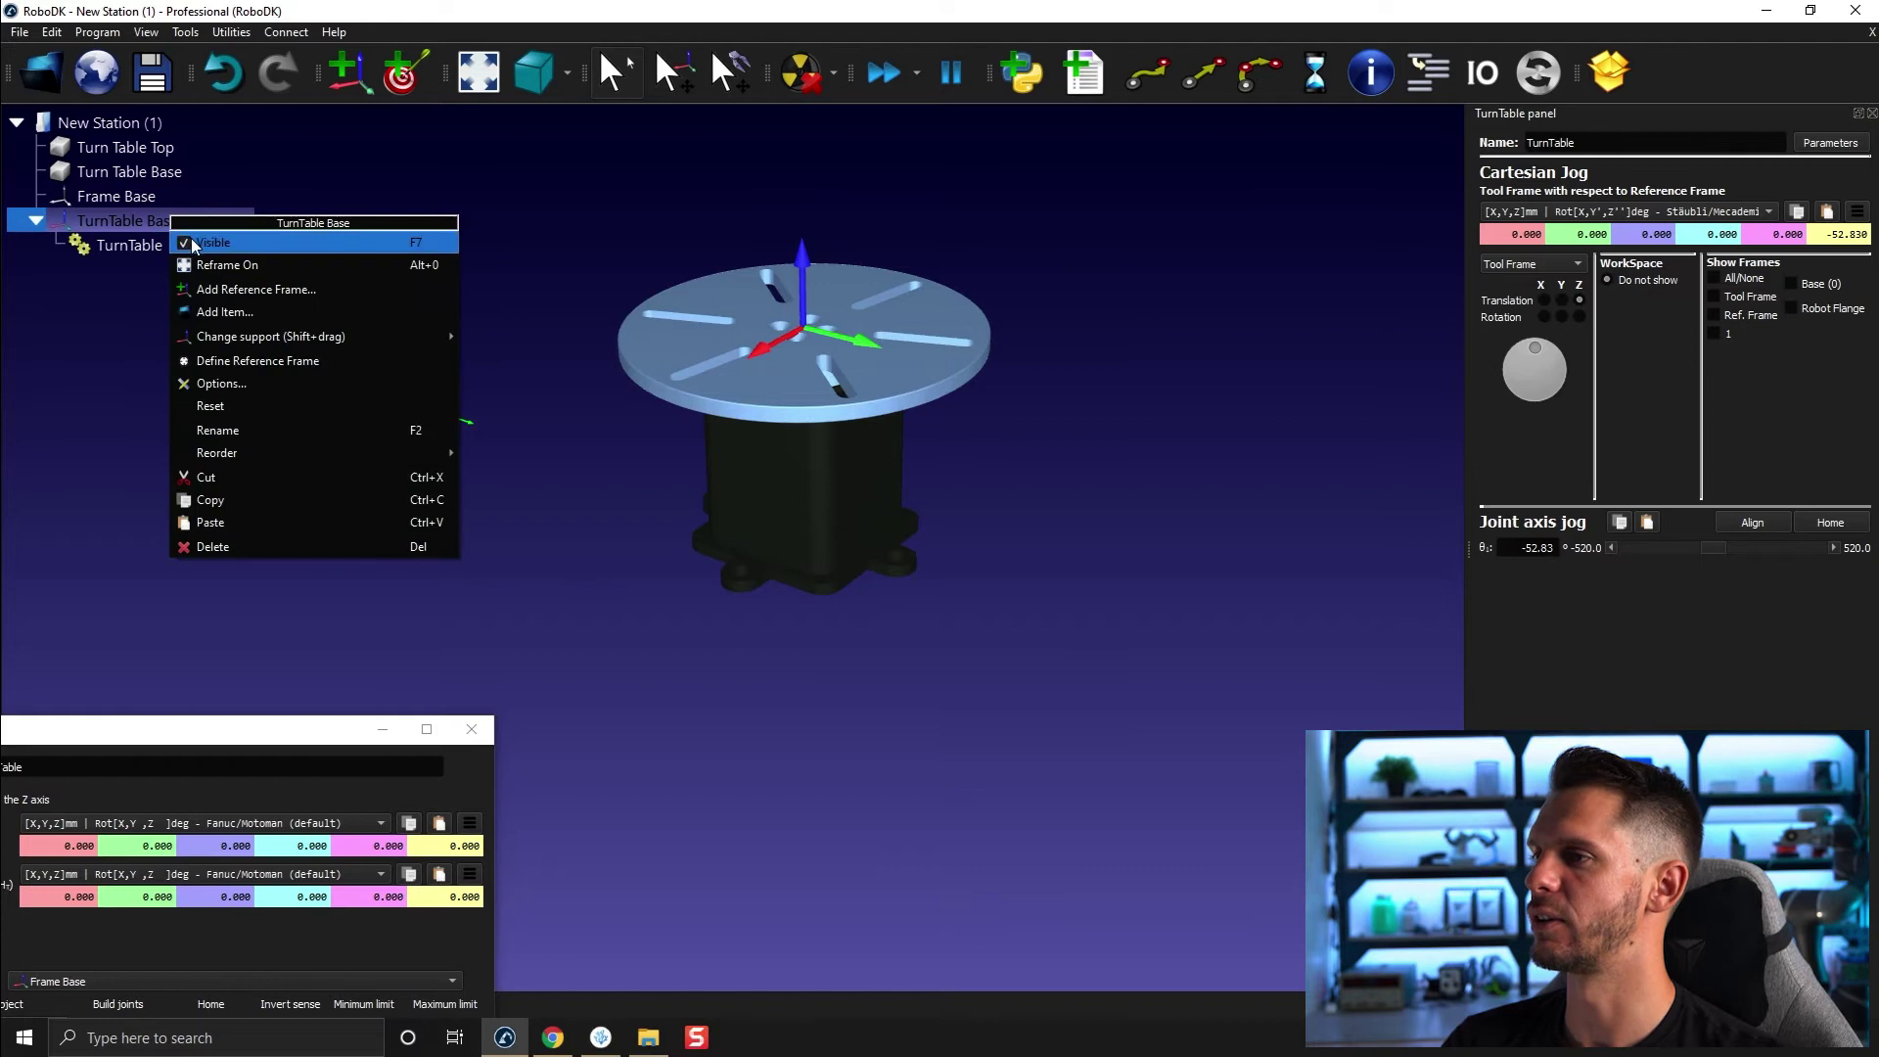
- Add a frame under TurnTable, reset it onto the table top, rename it Part, and close the mechanism builder
click(392, 257)
click(349, 72)
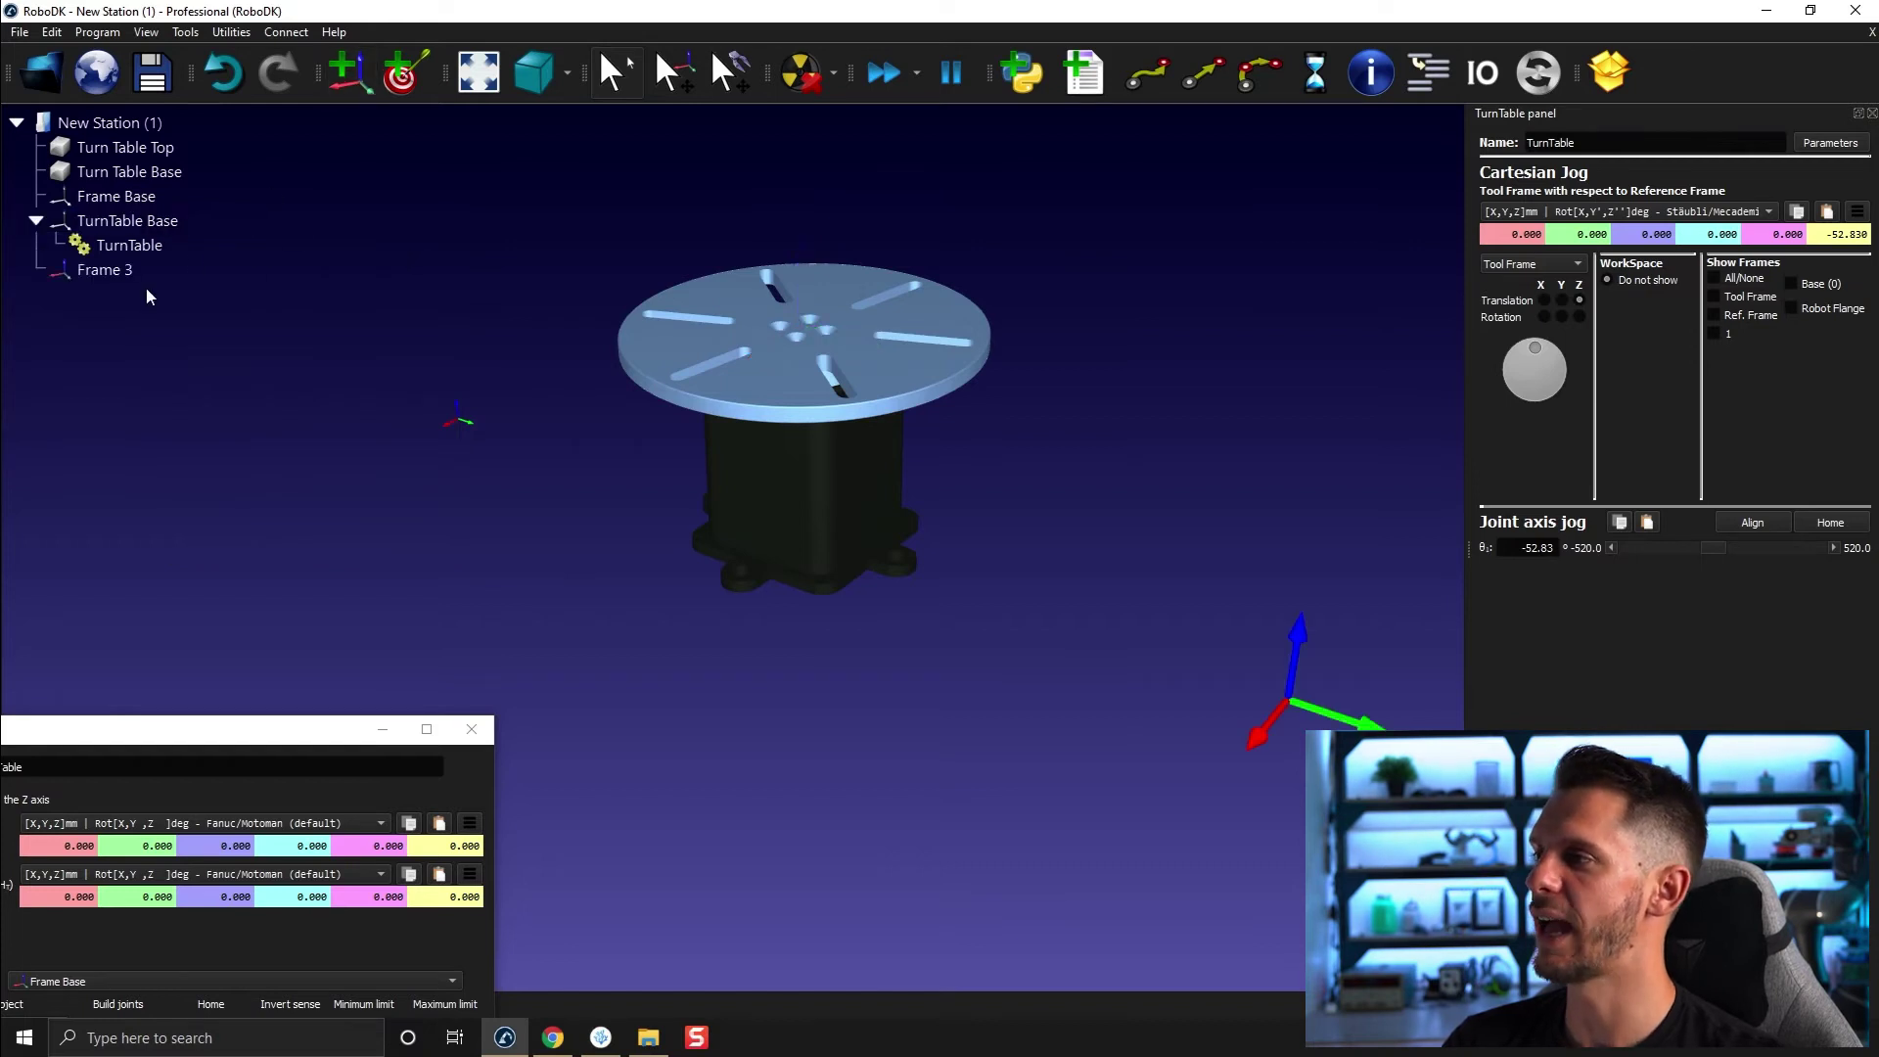
drag(96, 270, 138, 245)
right_click(133, 268)
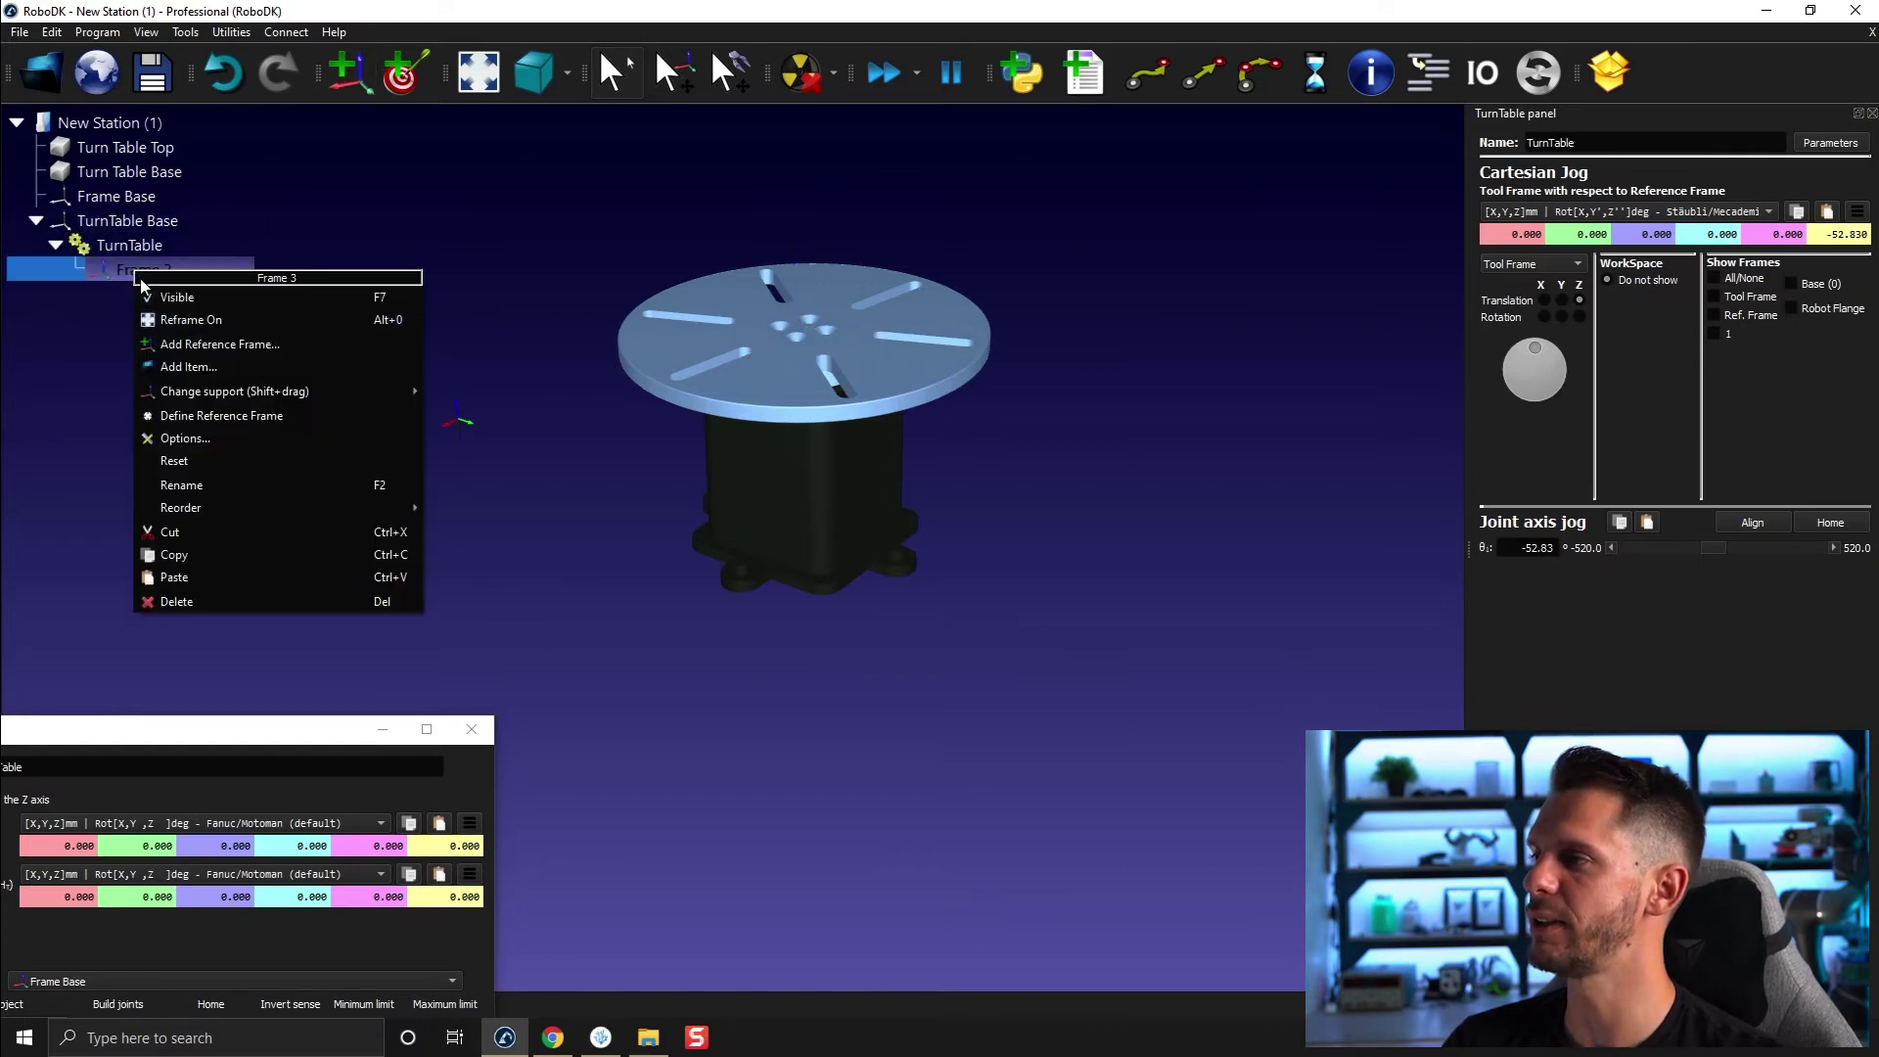
click(227, 437)
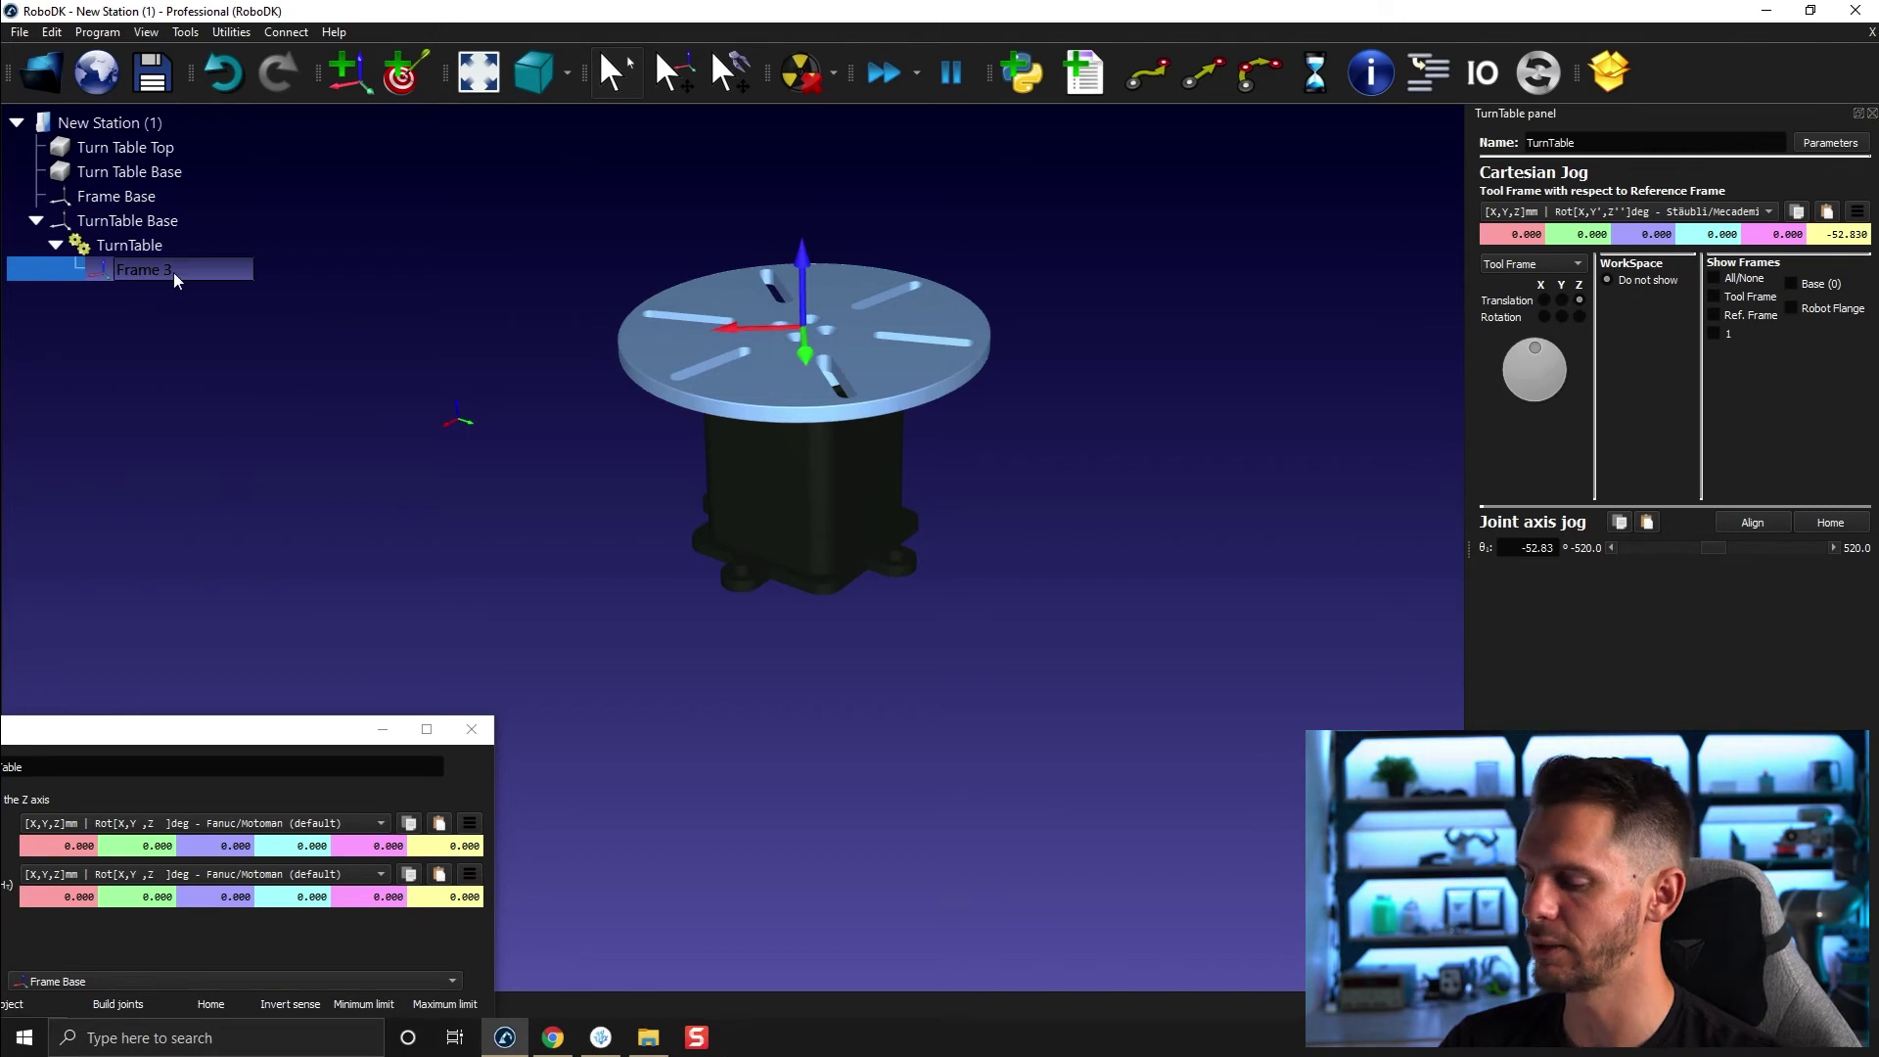
key(F2)
text(Part)
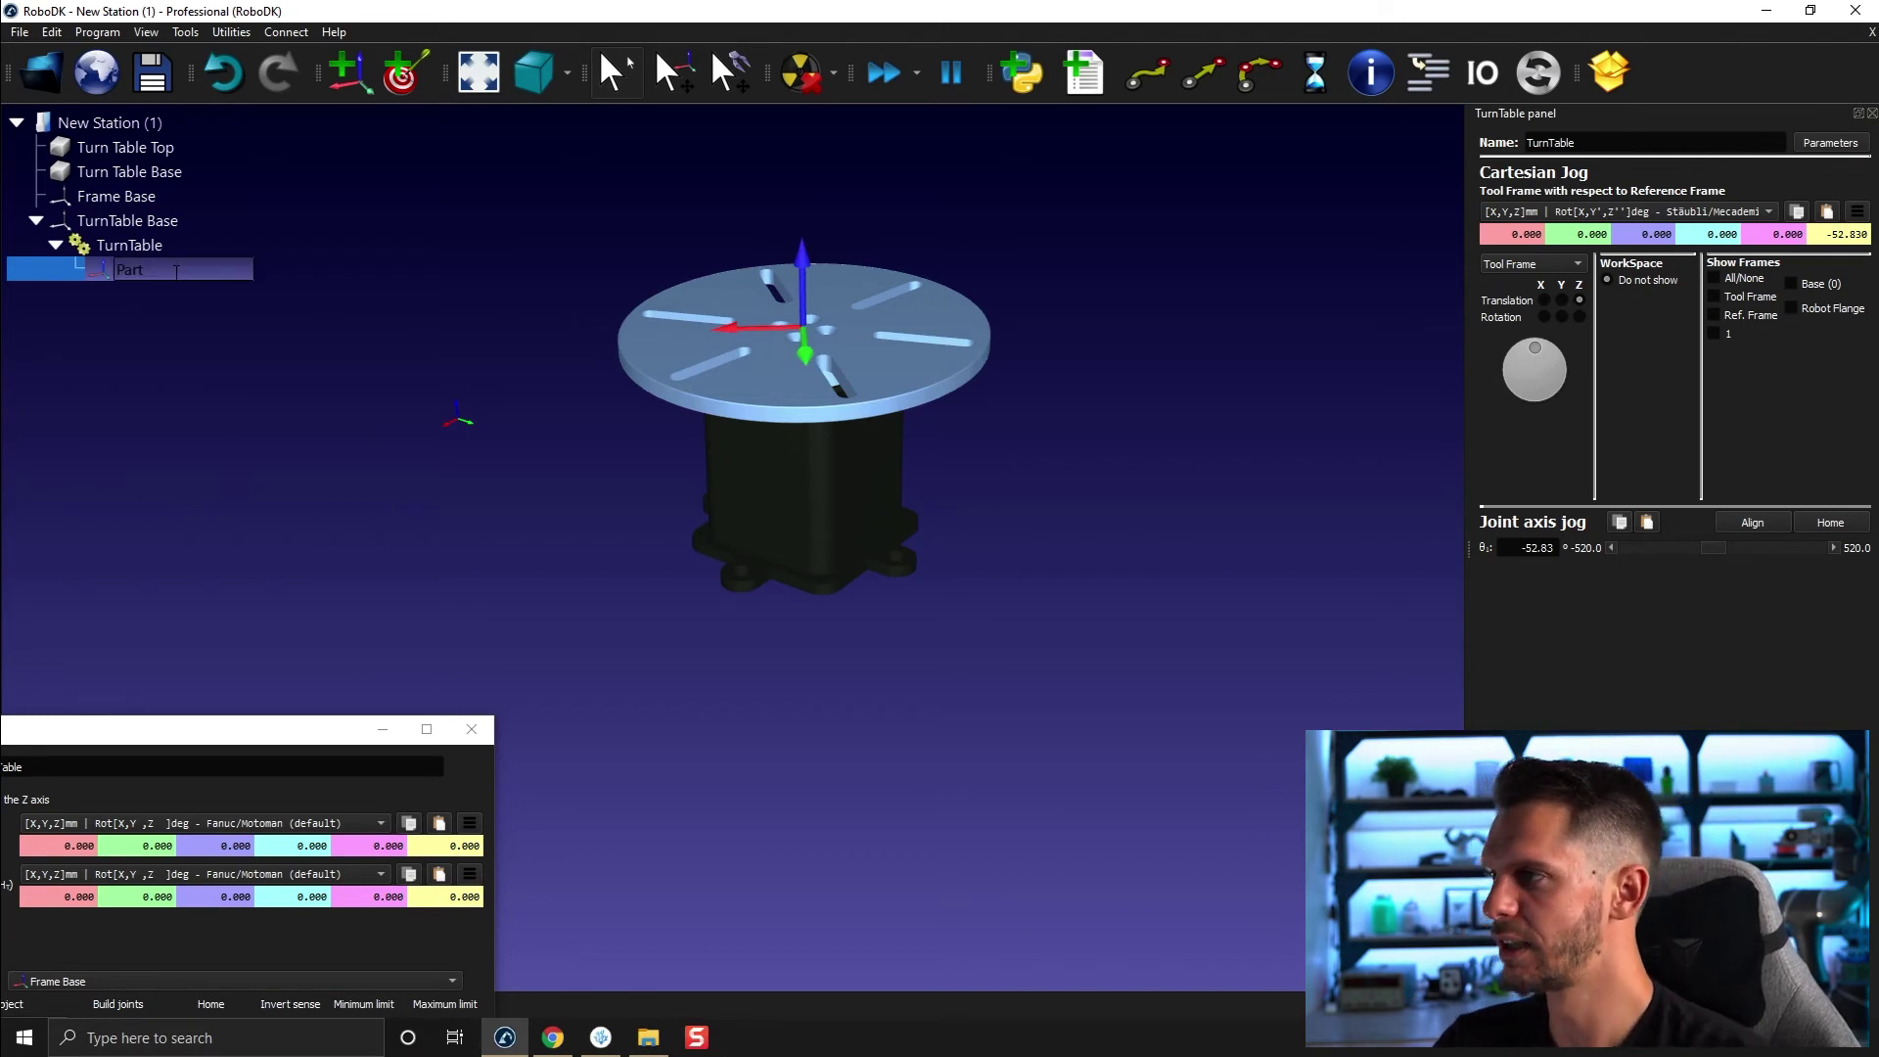
drag(296, 744, 882, 337)
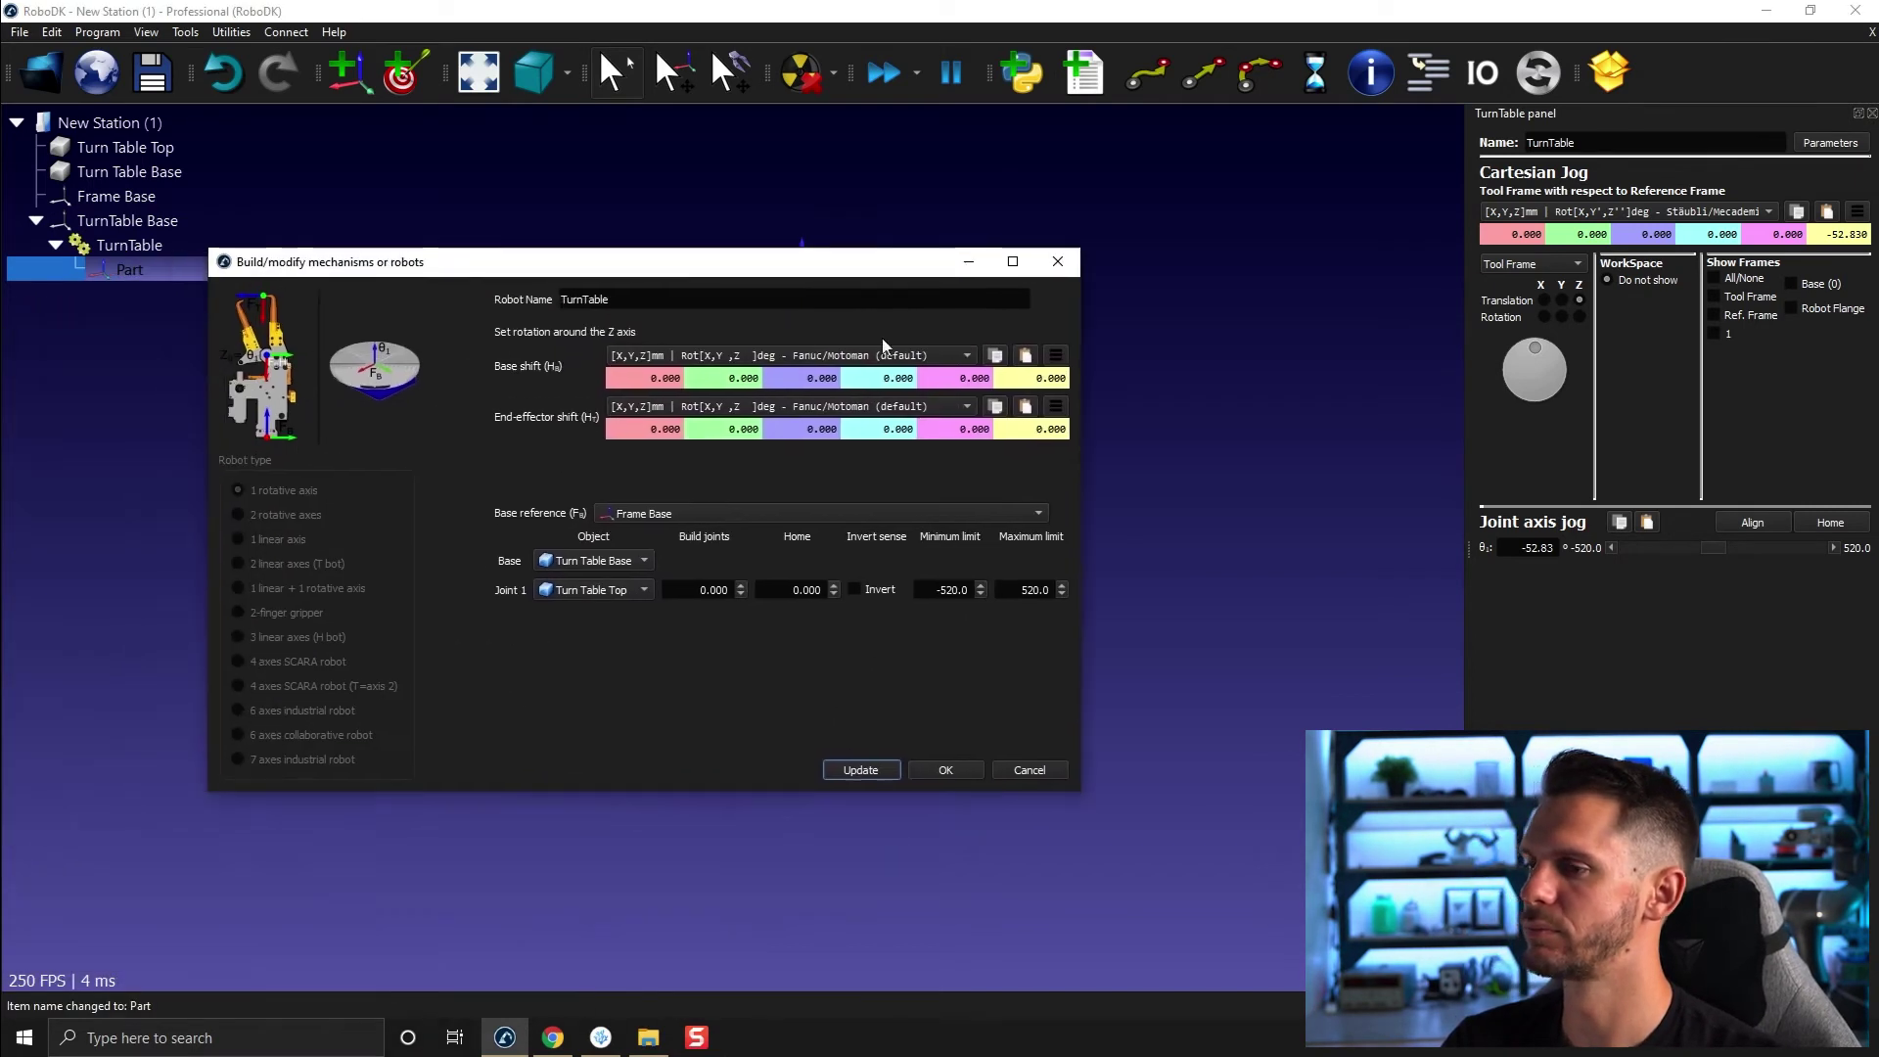
click(937, 773)
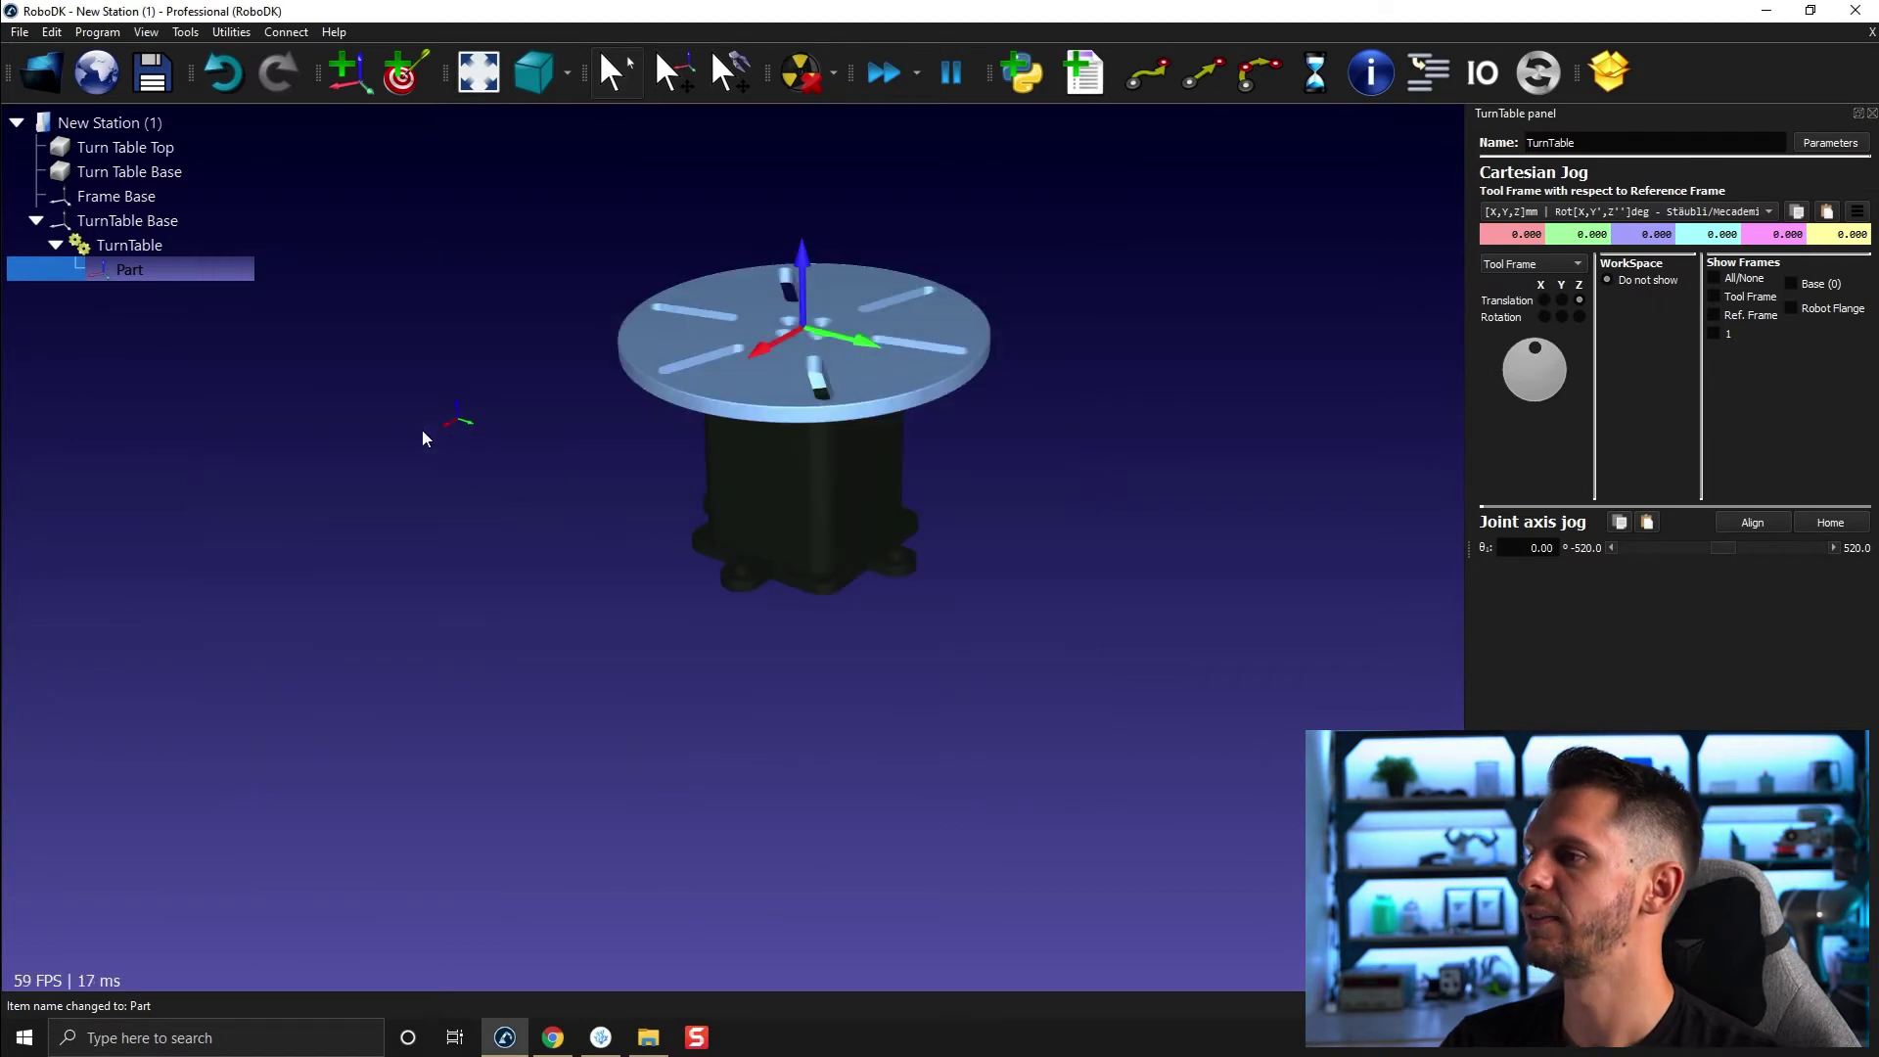
- Relocate the turntable onto the Part frame, then centre and zoom in on it in the view
right_click(180, 221)
click(260, 409)
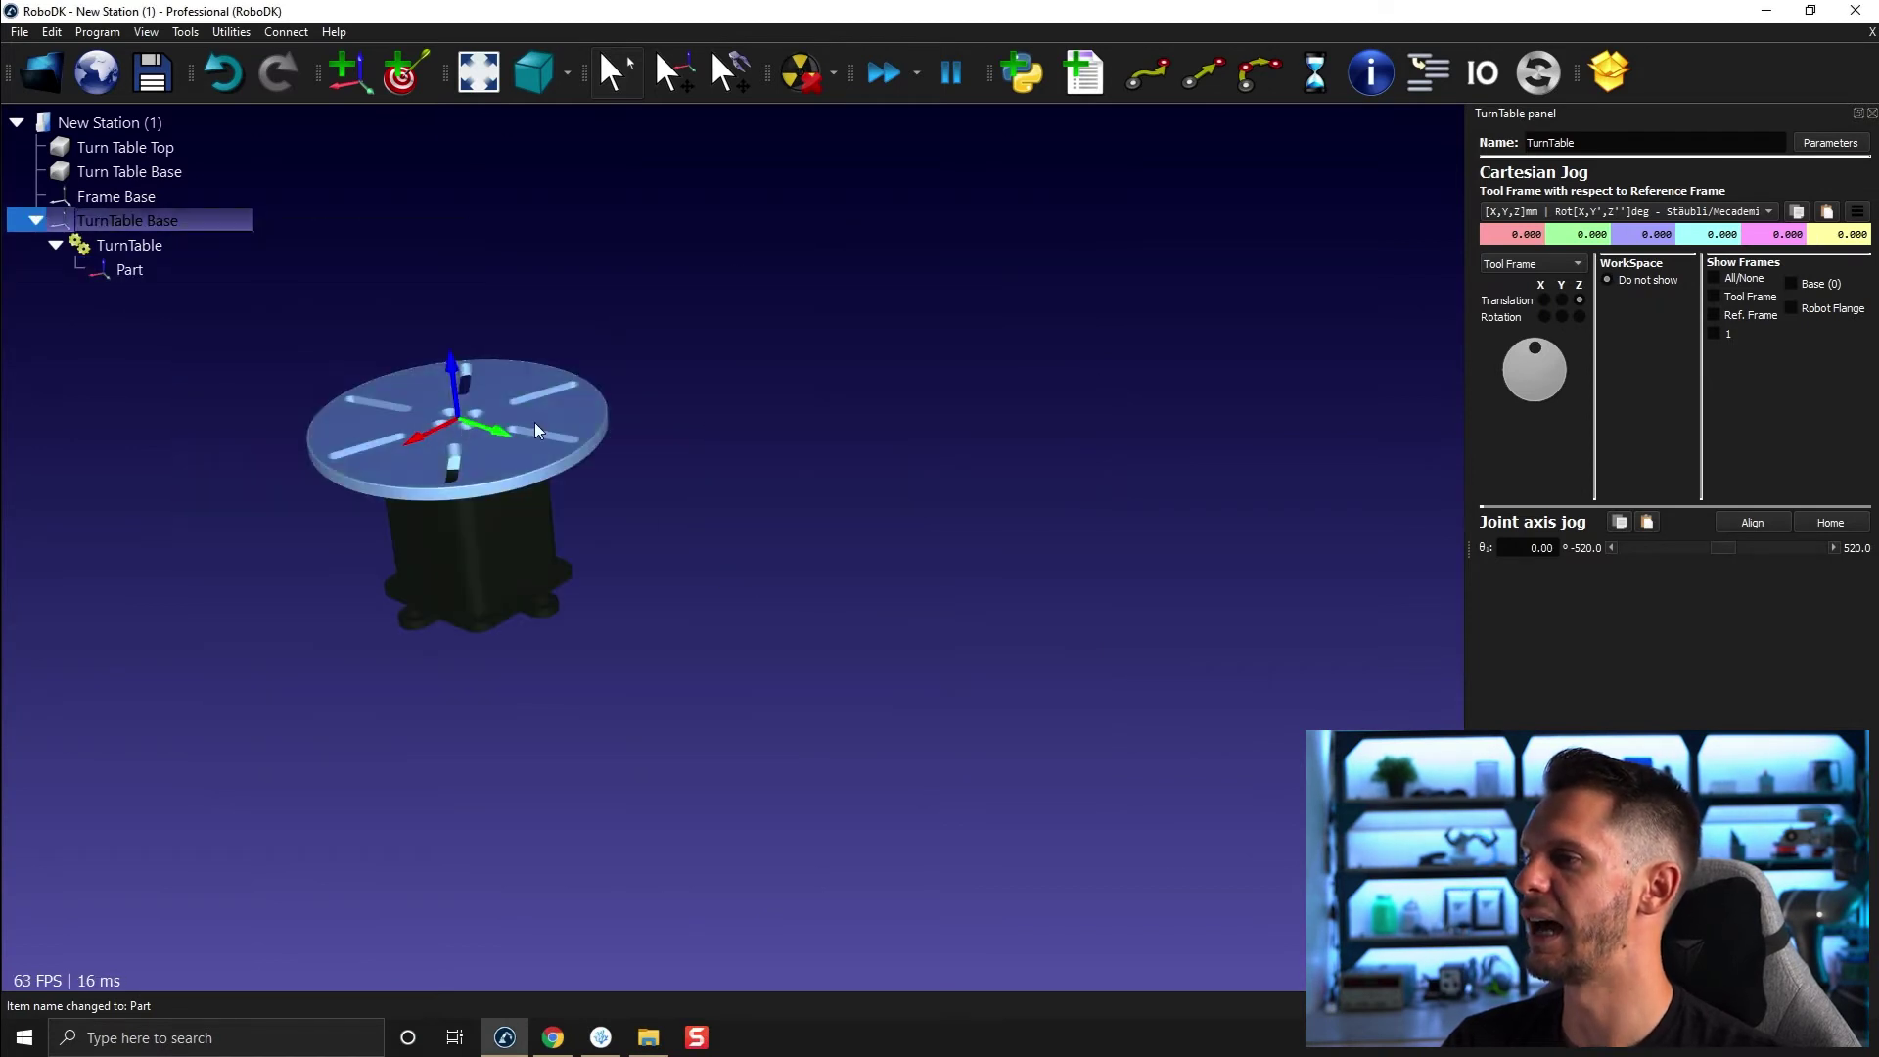
right_drag(534, 421, 888, 355)
scroll(828, 226, up, 3)
scroll(920, 227, down, 2)
scroll(908, 344, up, 1)
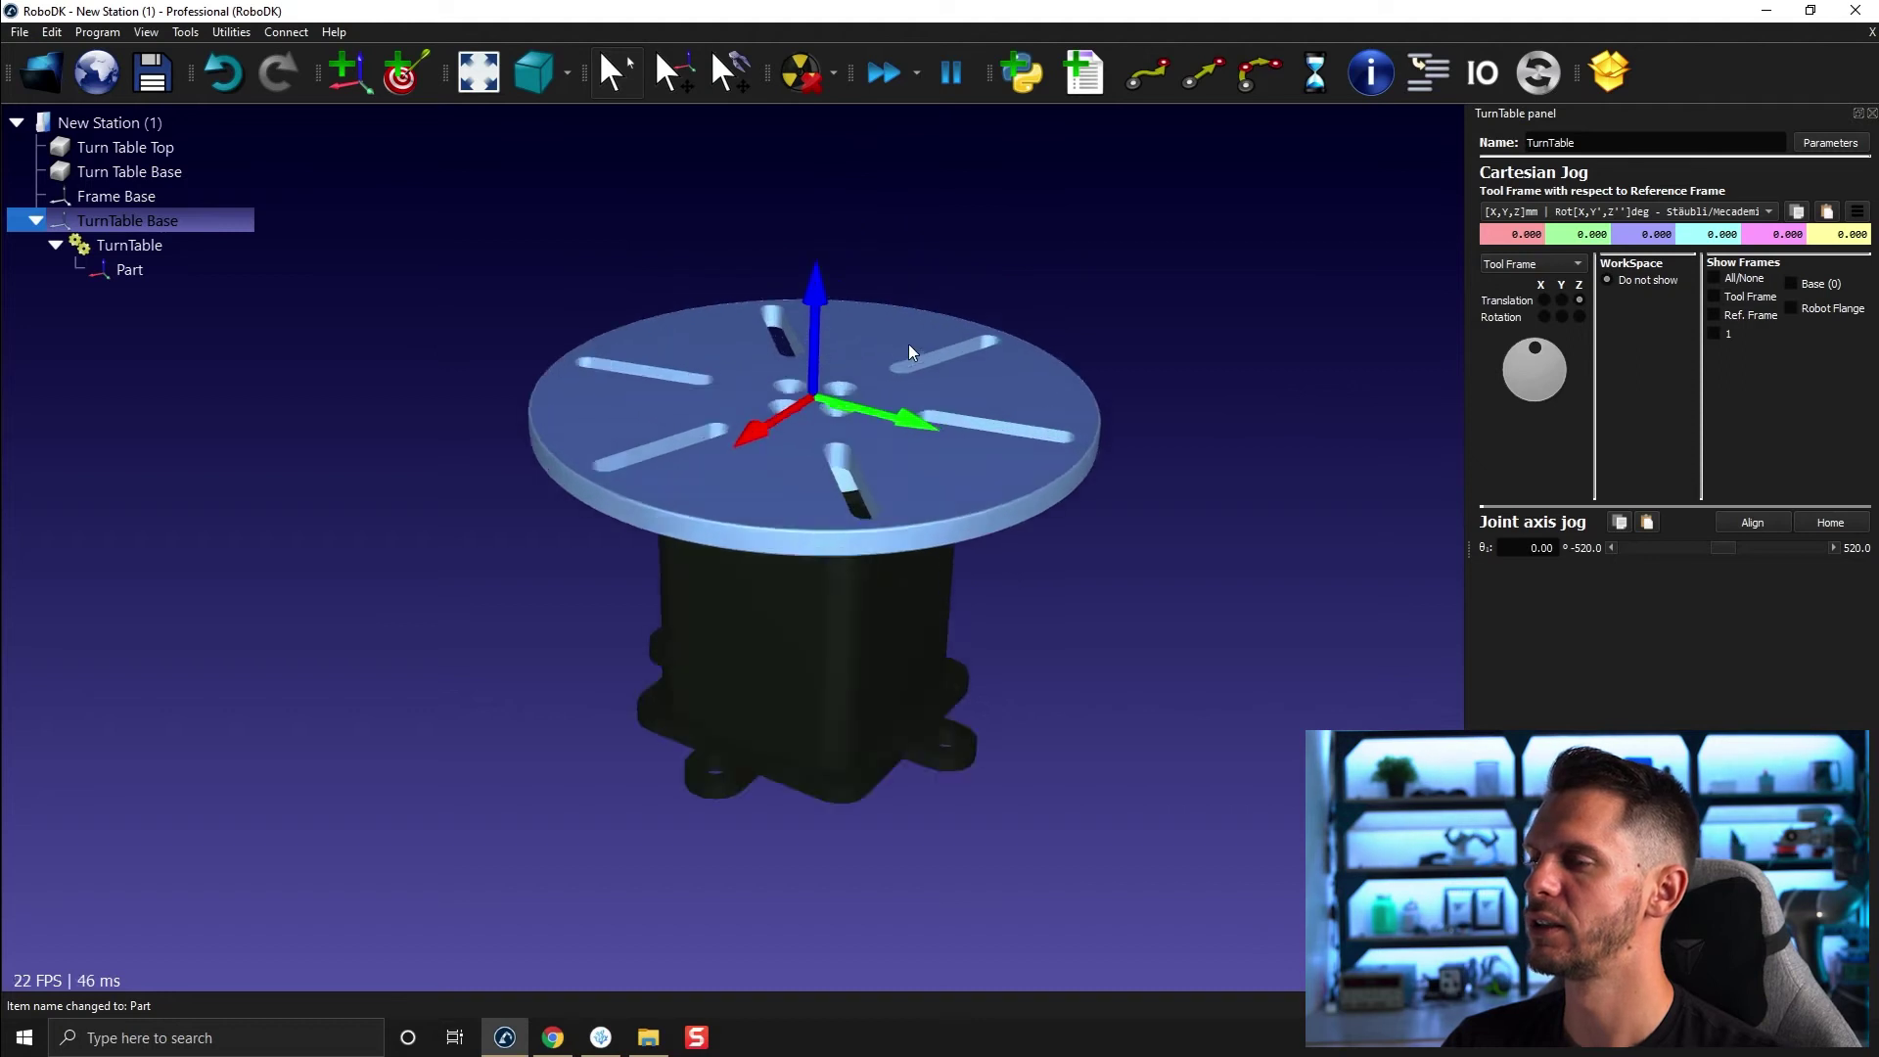
scroll(909, 344, up, 1)
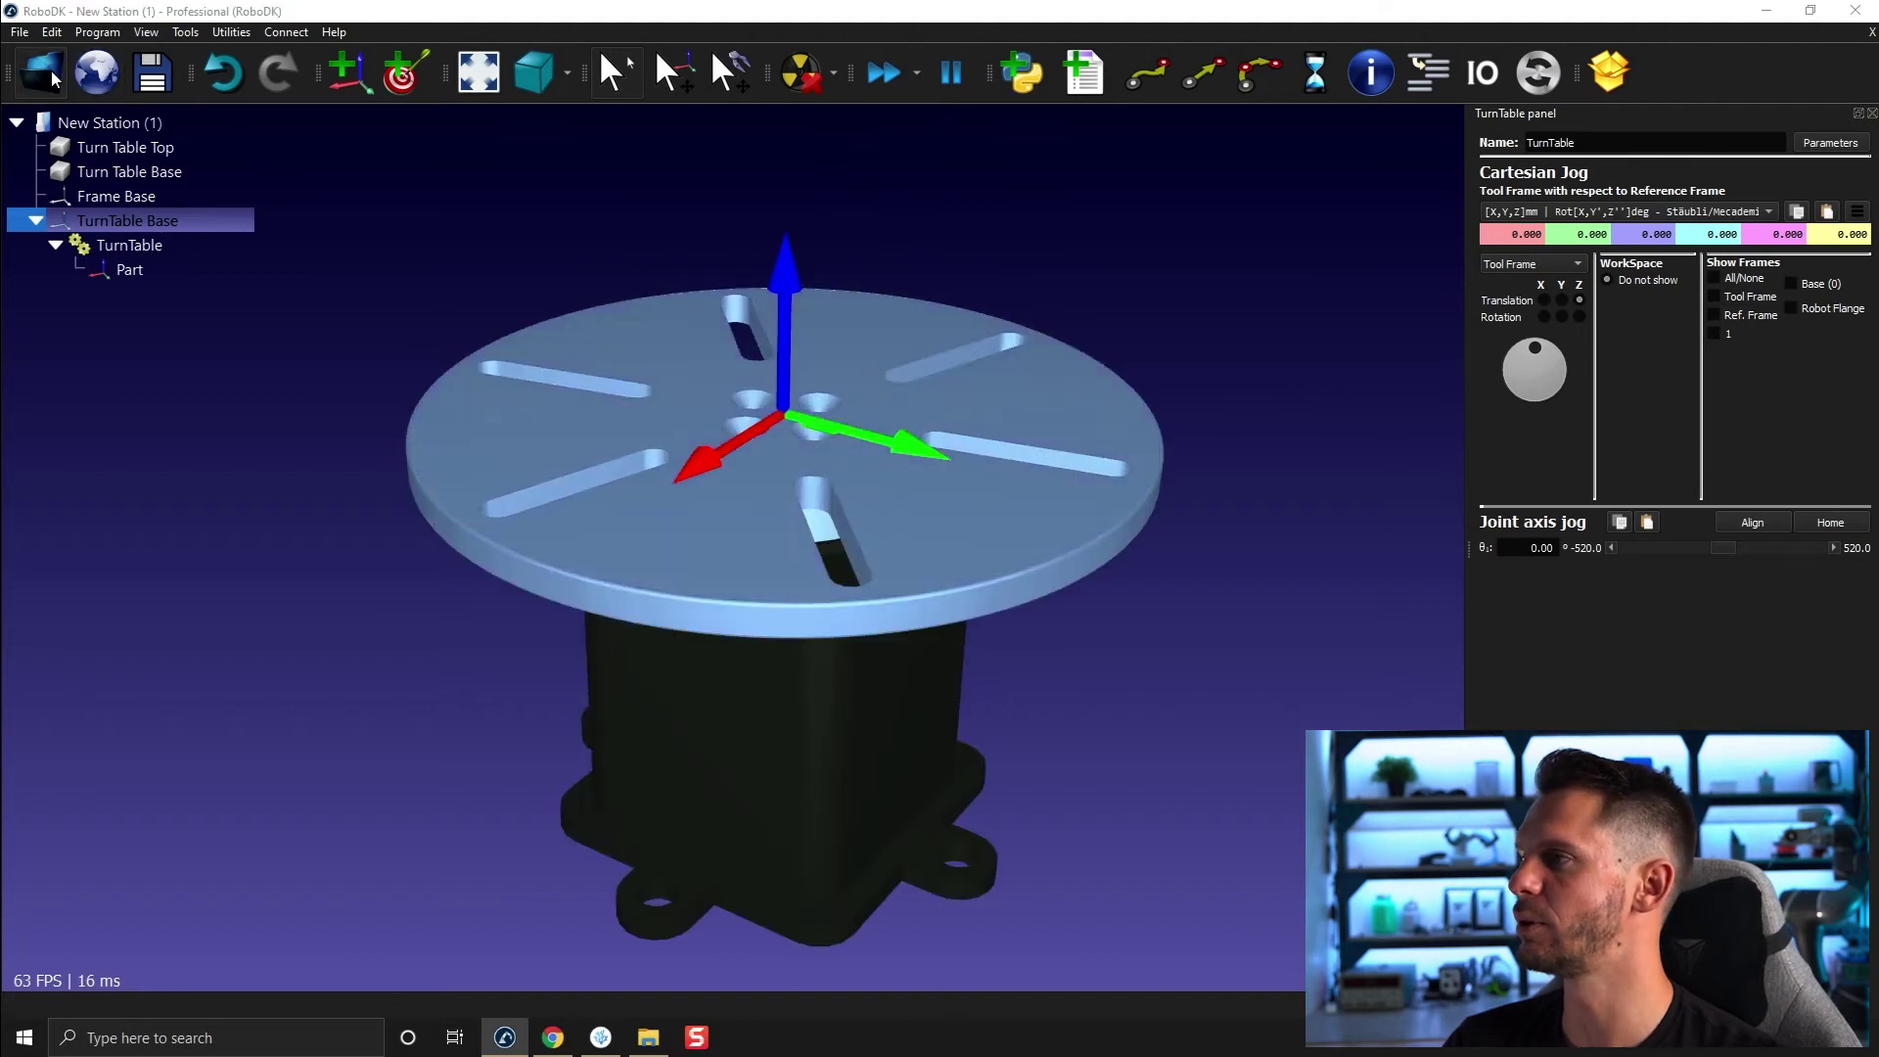
click(51, 71)
- Load Object Earth.sld, attach it under Part, and raise its Z position above the turntable
scroll(858, 478, down, 10)
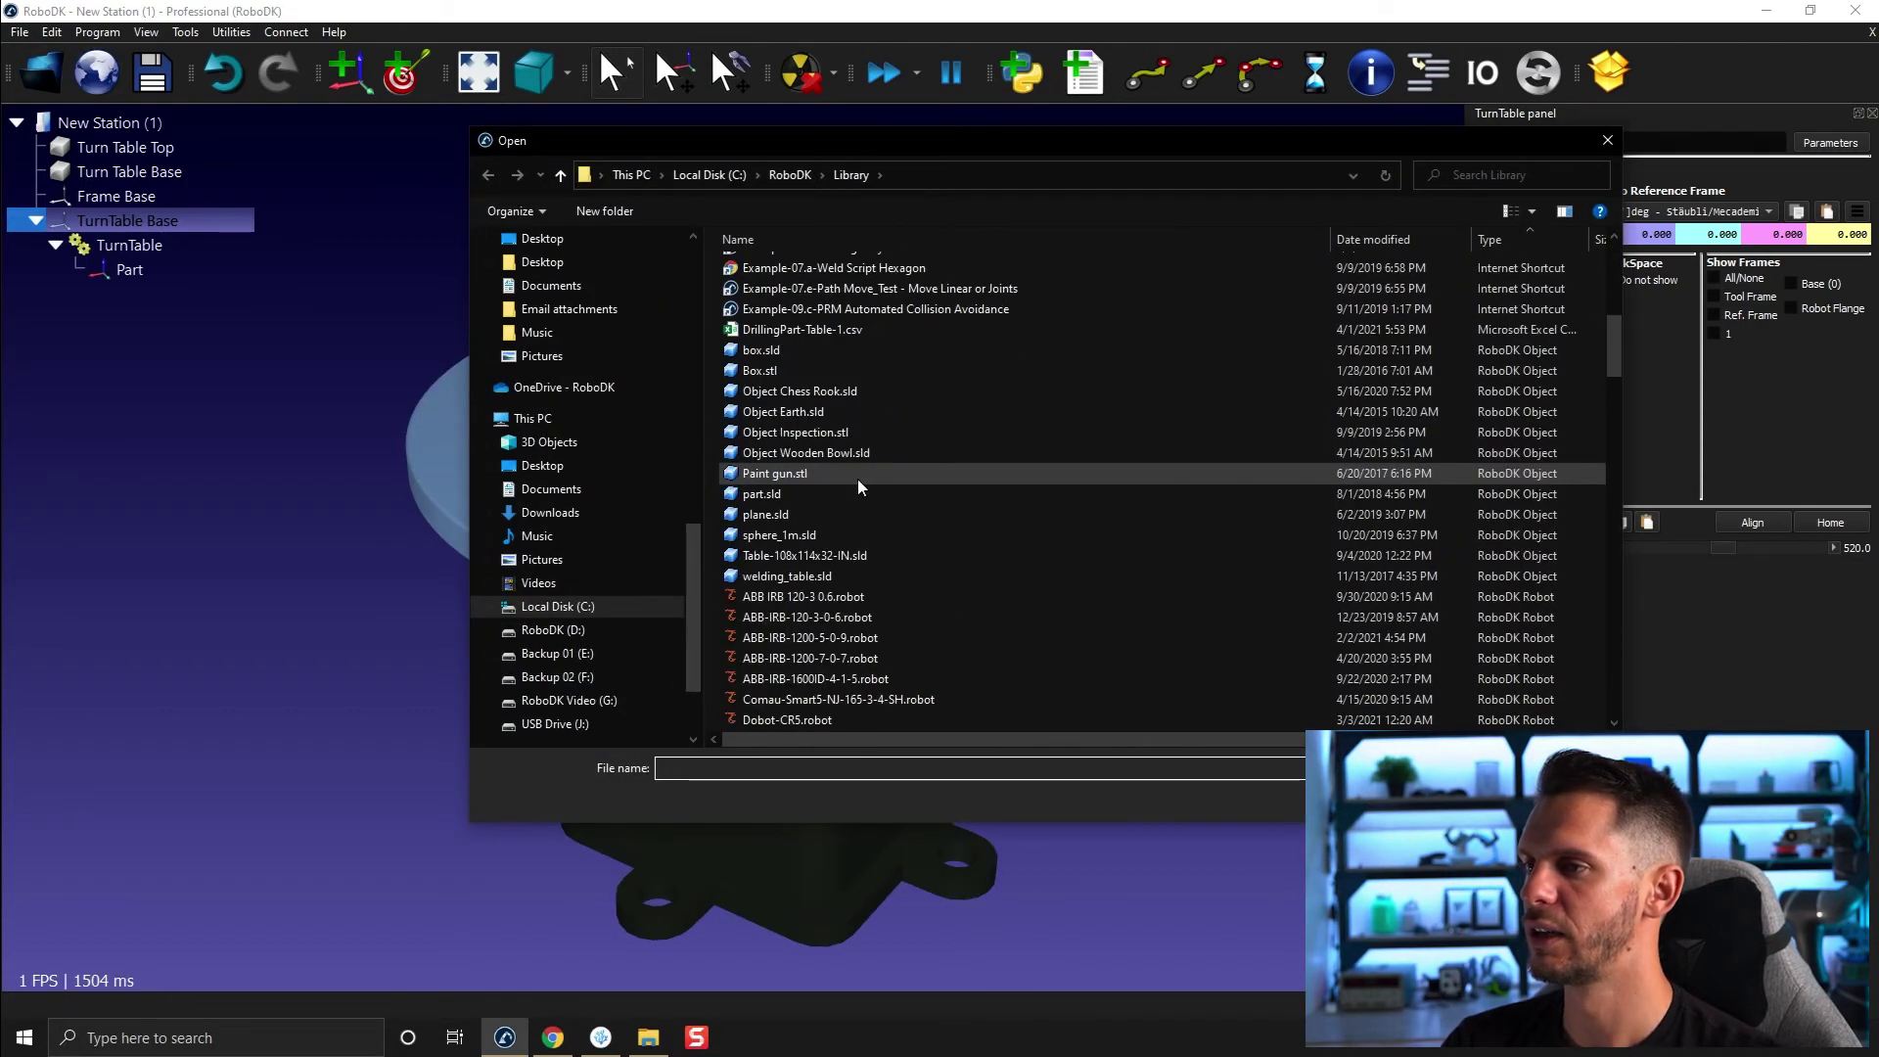
double_click(859, 411)
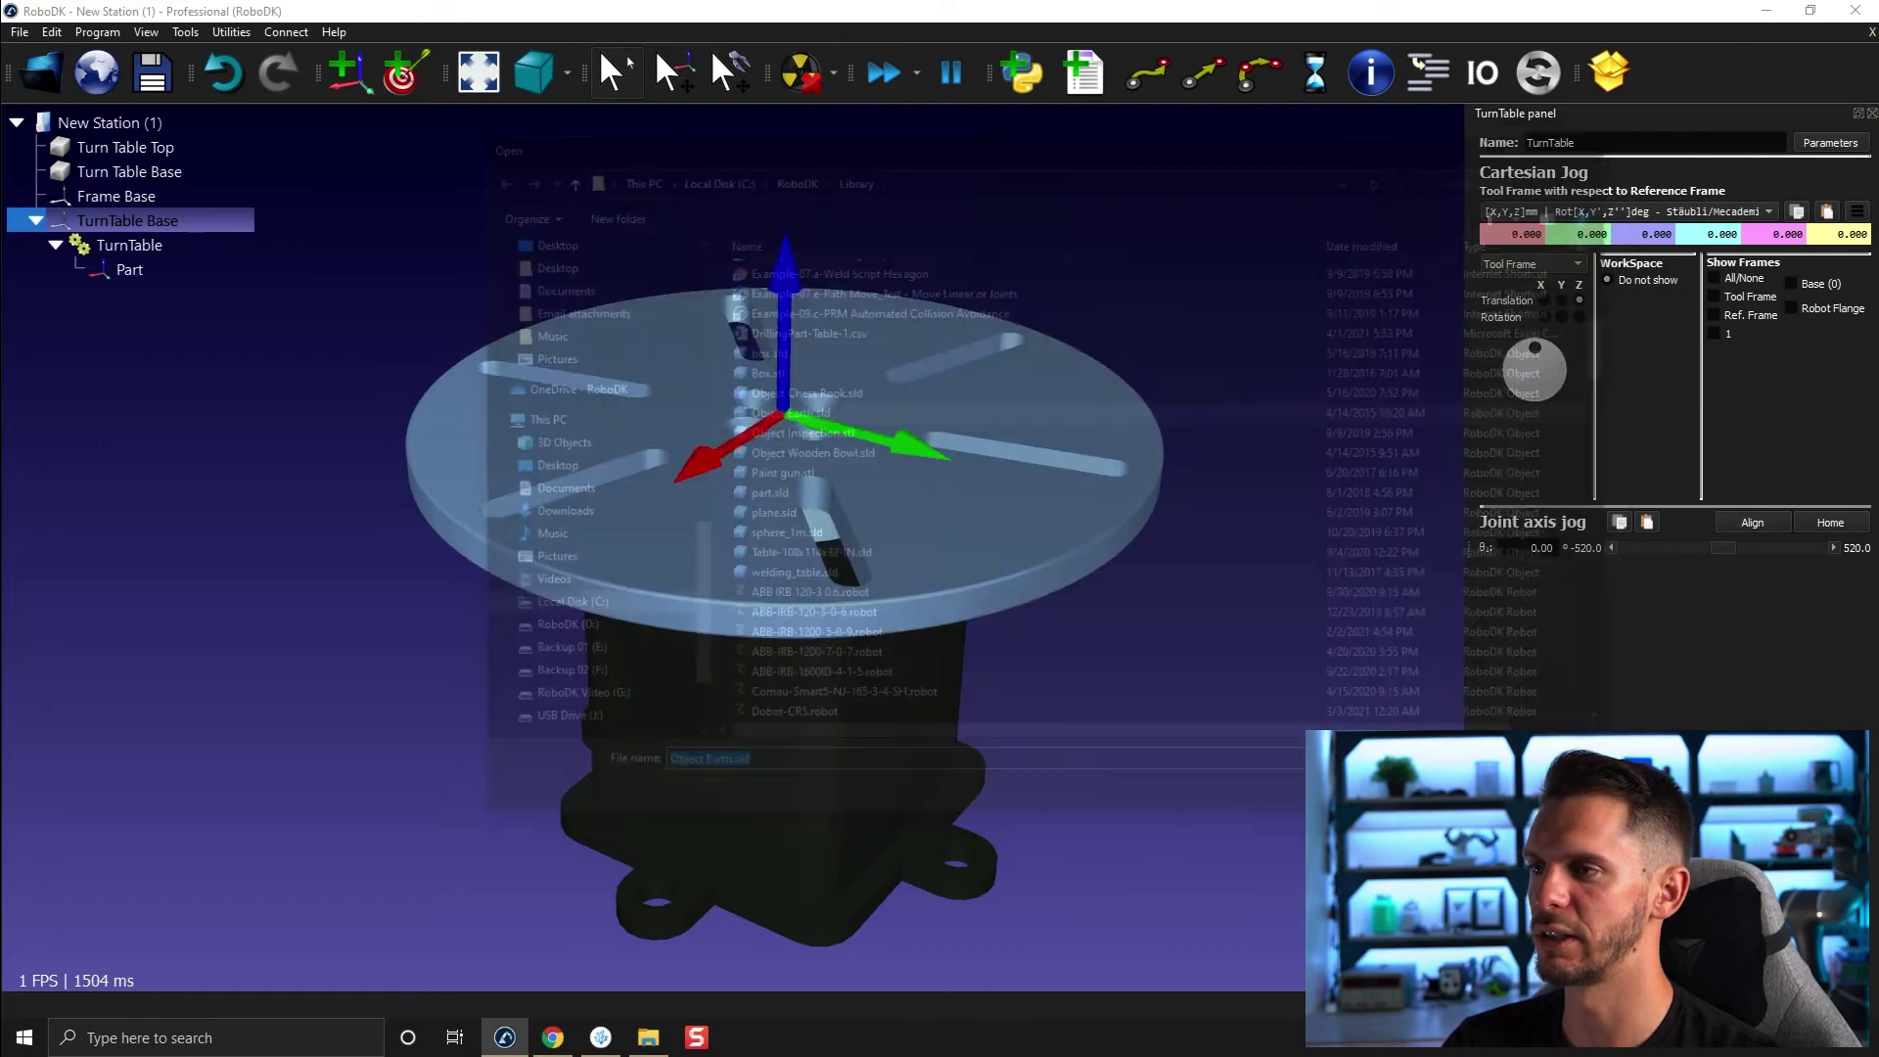
drag(83, 299, 121, 270)
double_click(121, 293)
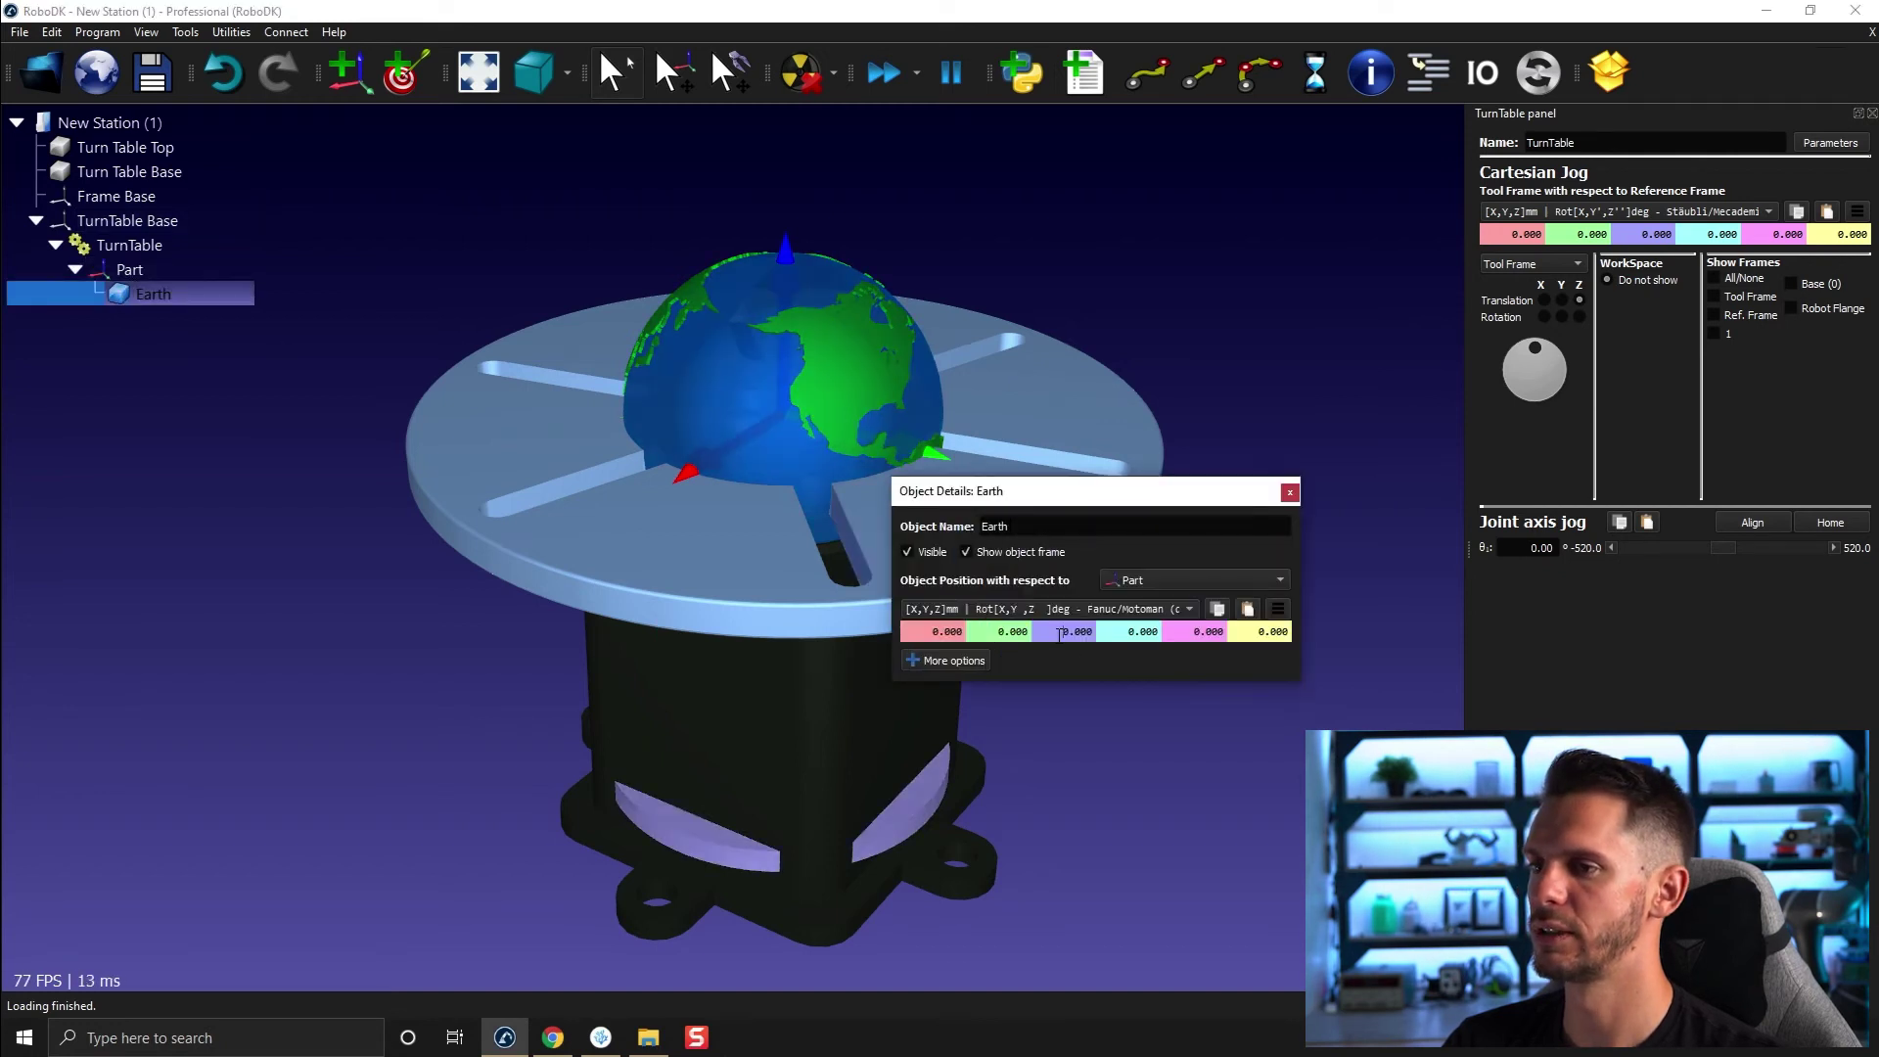
scroll(1057, 632, up, 20)
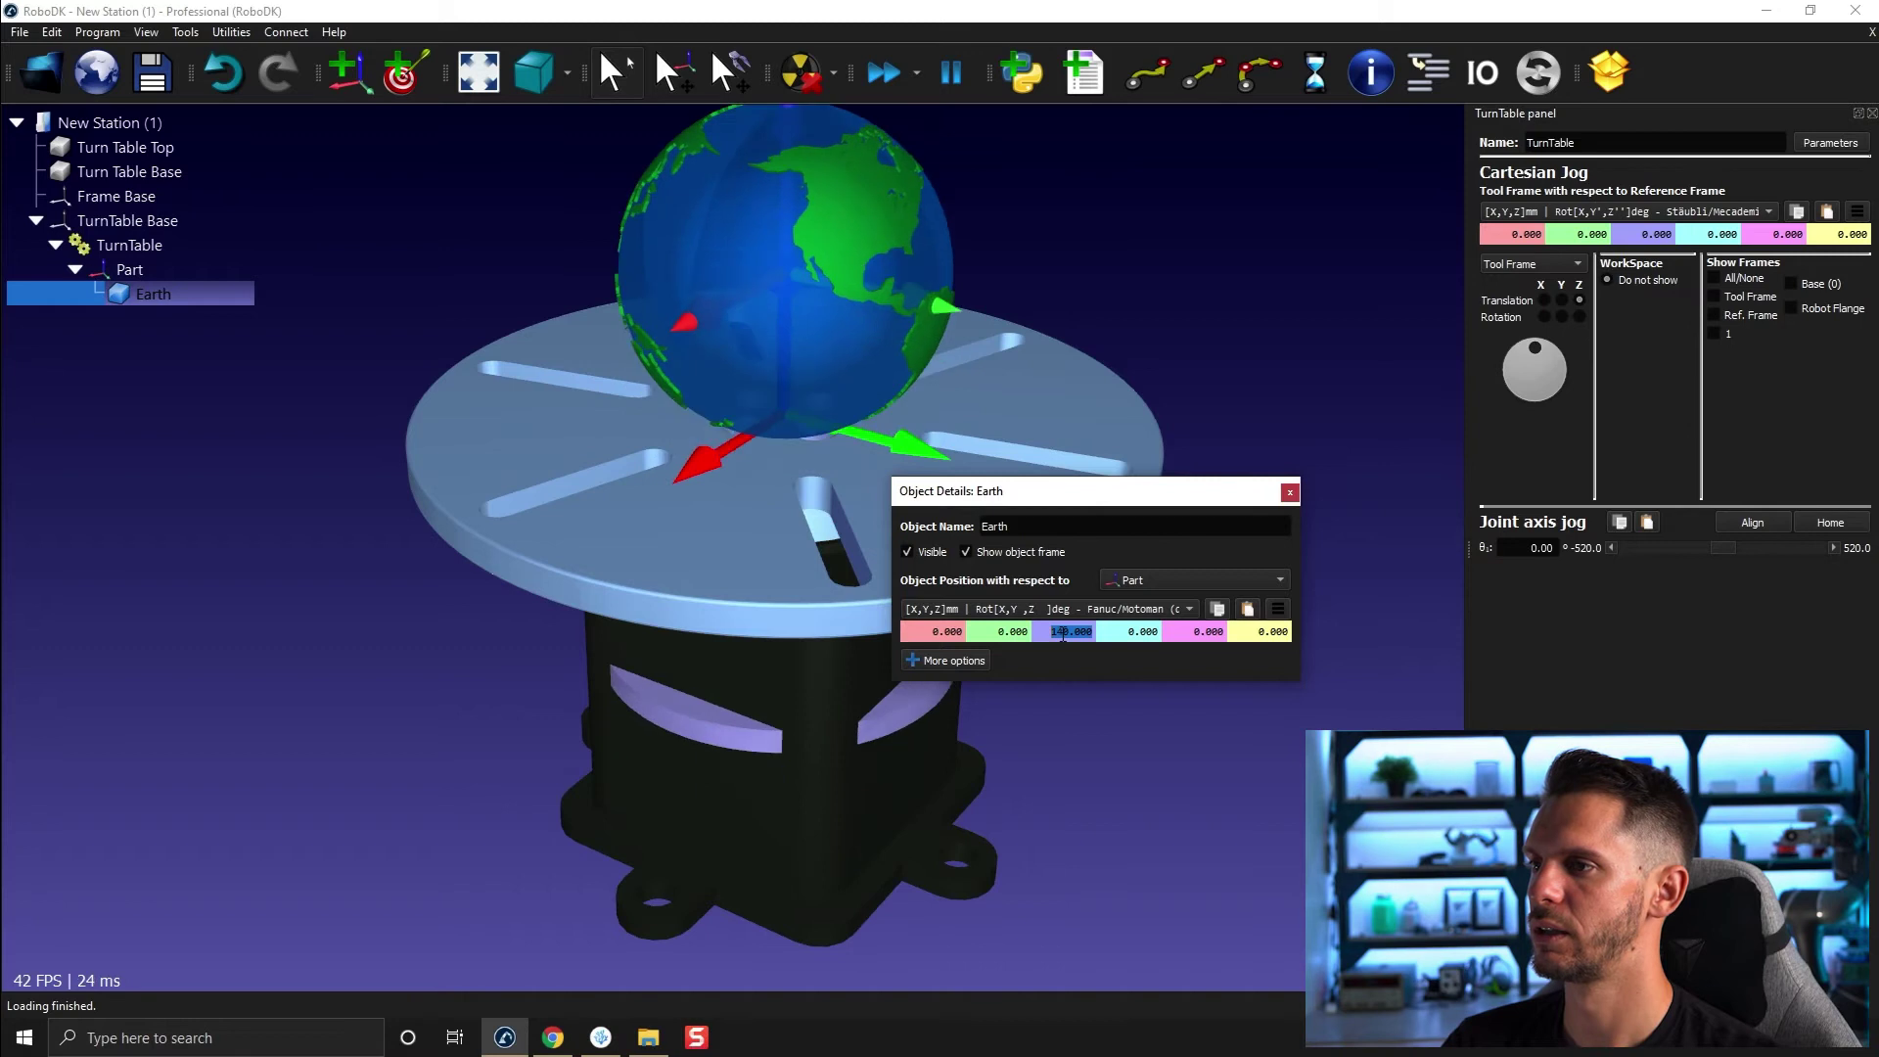
scroll(1062, 634, up, 19)
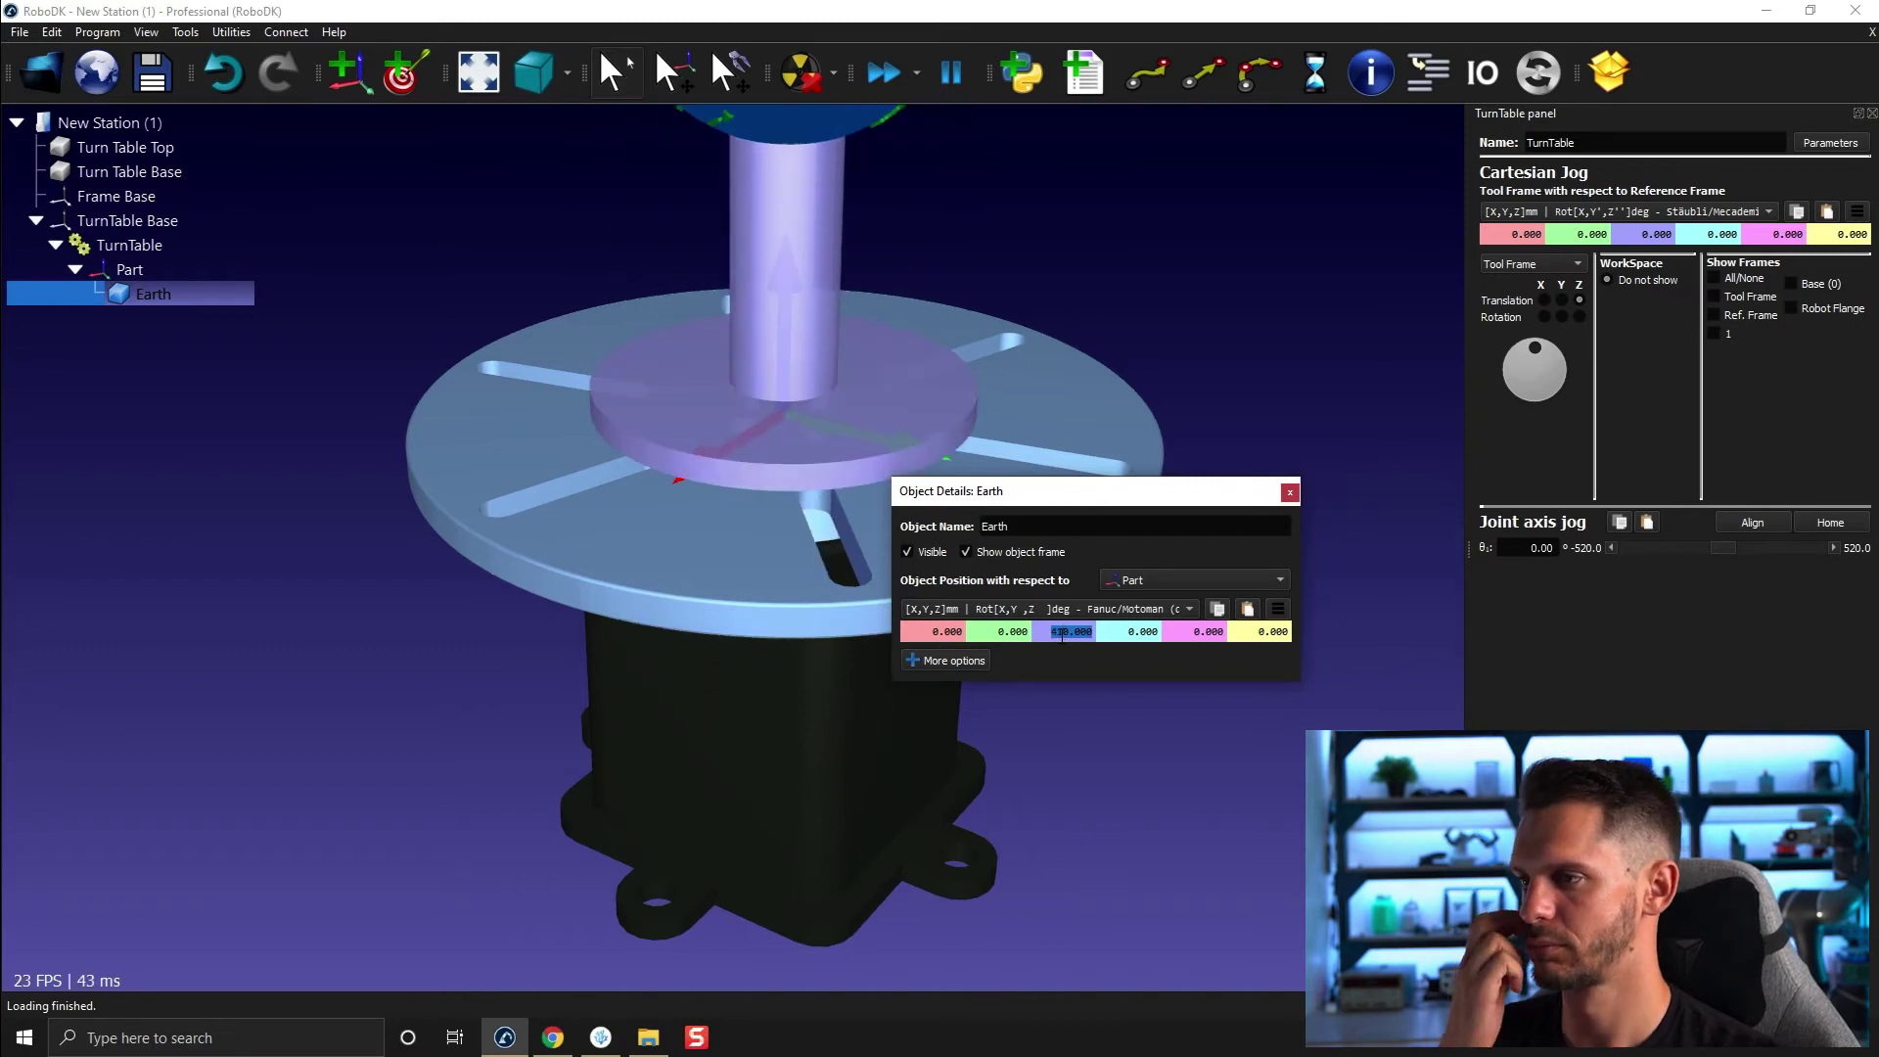
click(1290, 491)
- Jog the turntable joint back and forth, ending at -520, to watch the globe spin
scroll(1271, 505, down, 5)
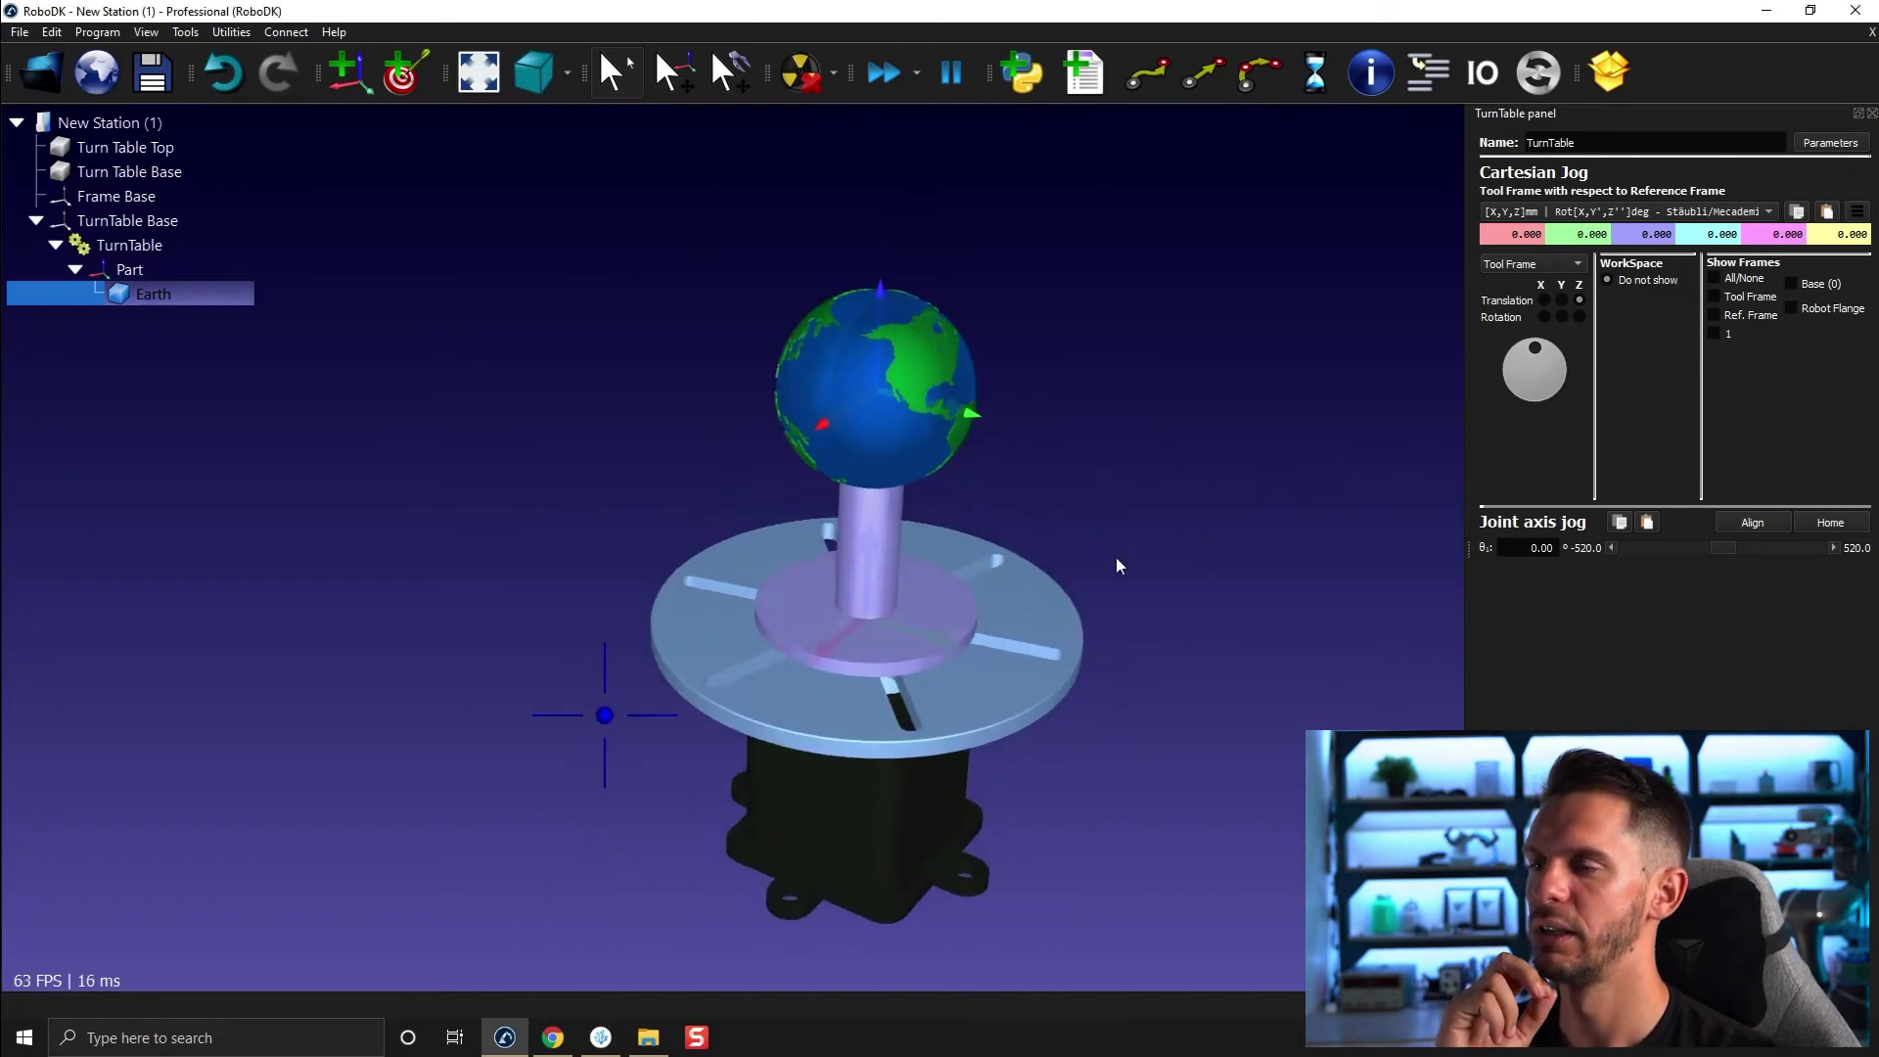
click(1610, 549)
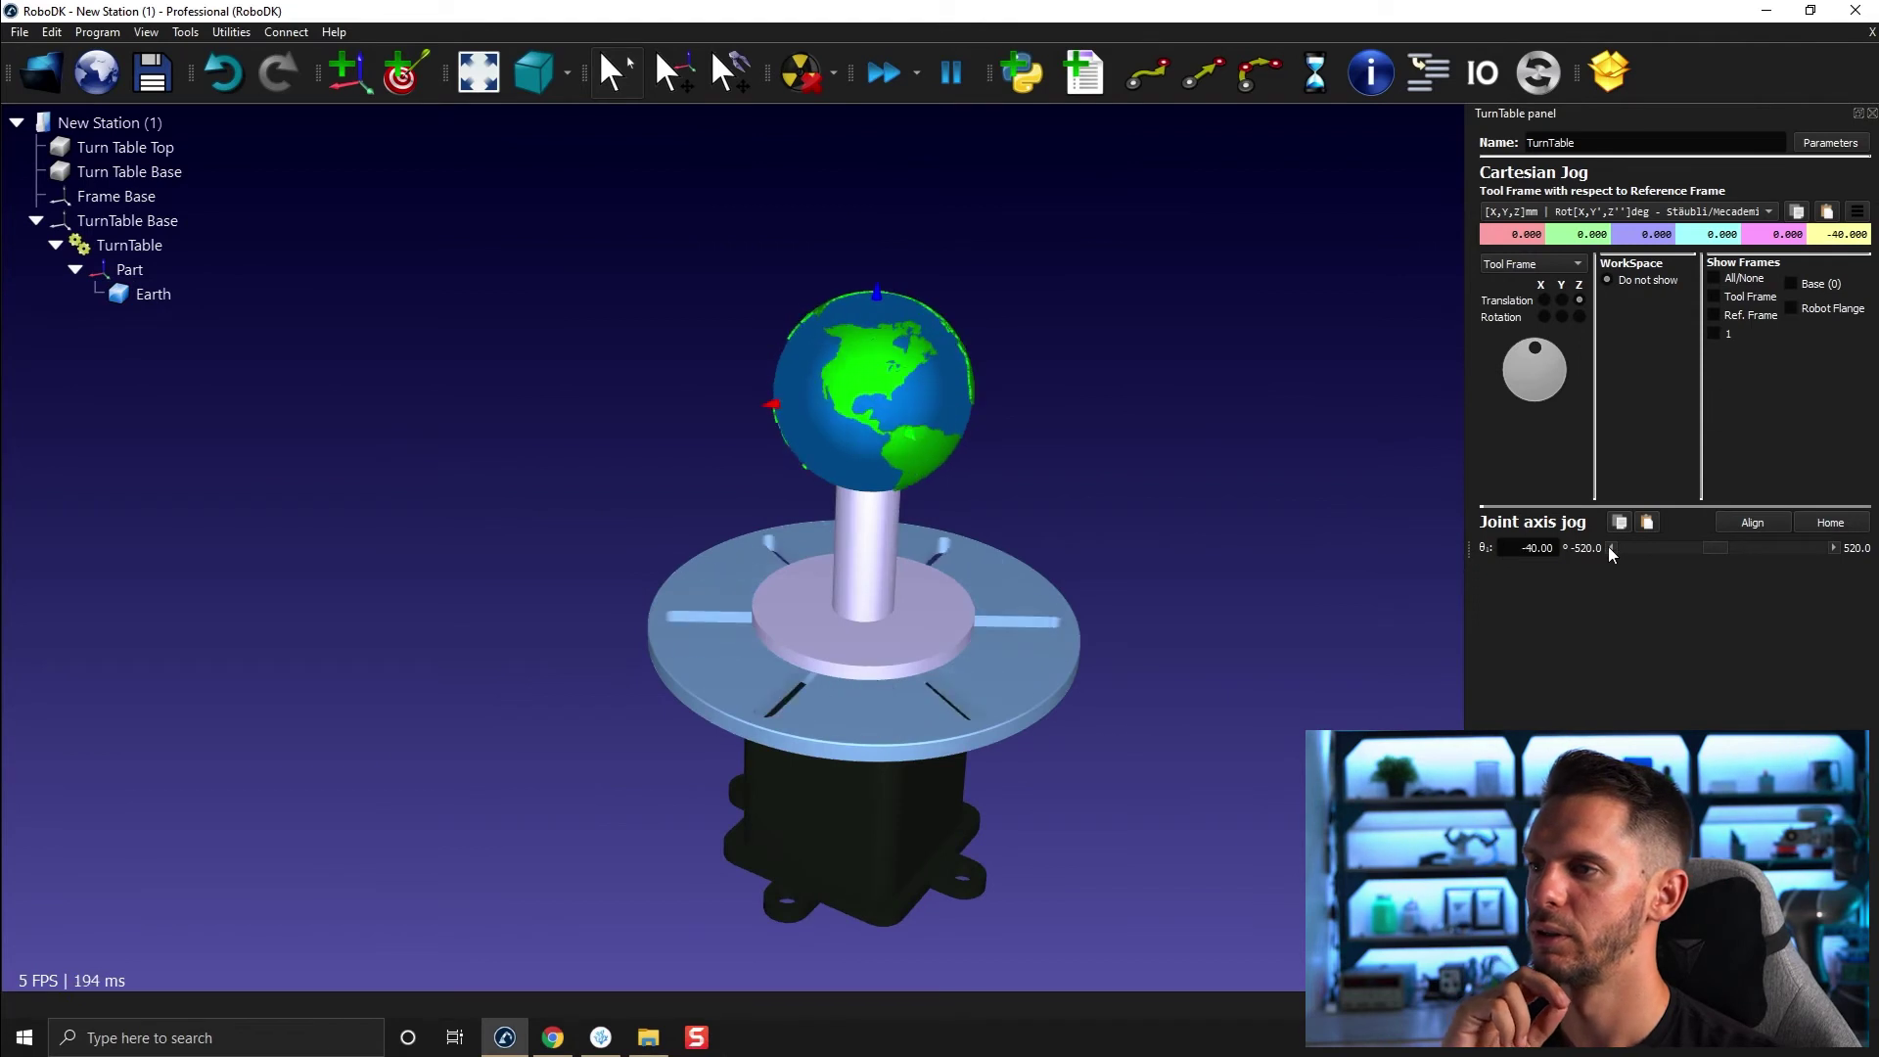
drag(1610, 548, 1610, 548)
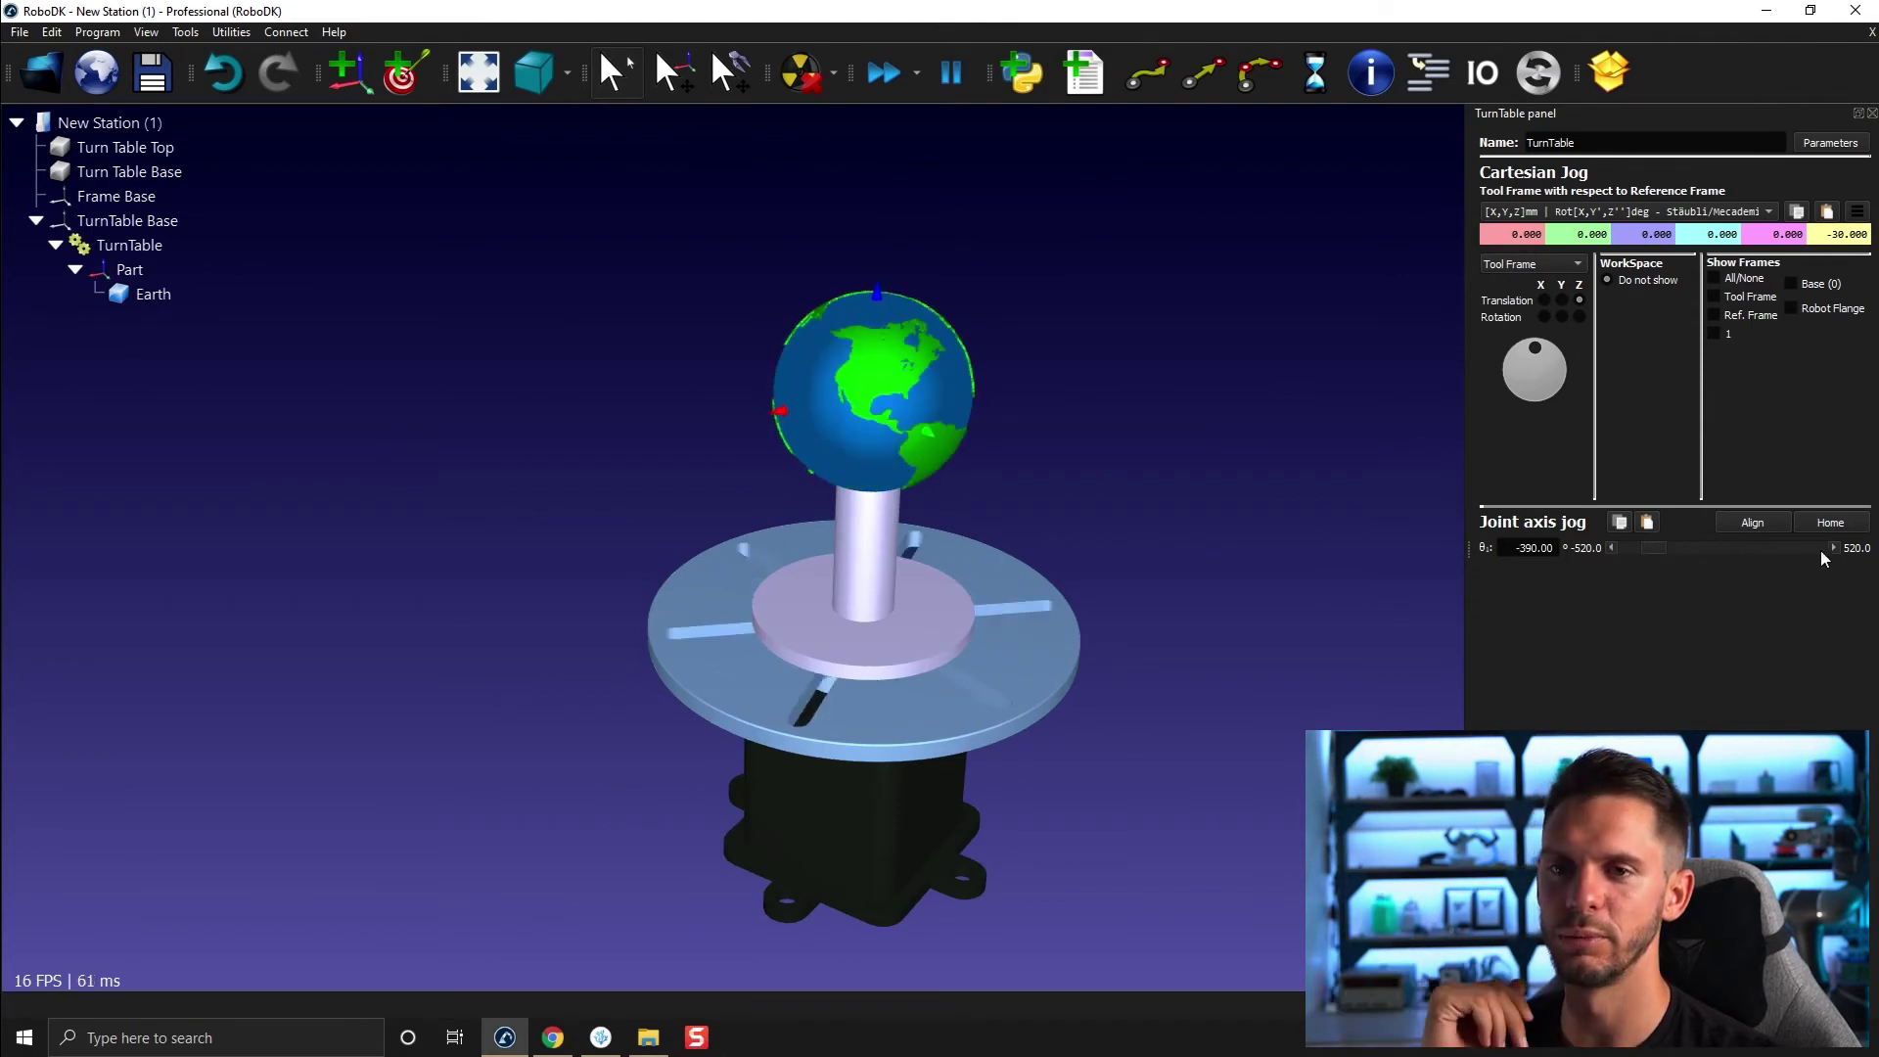
drag(1834, 549, 1836, 549)
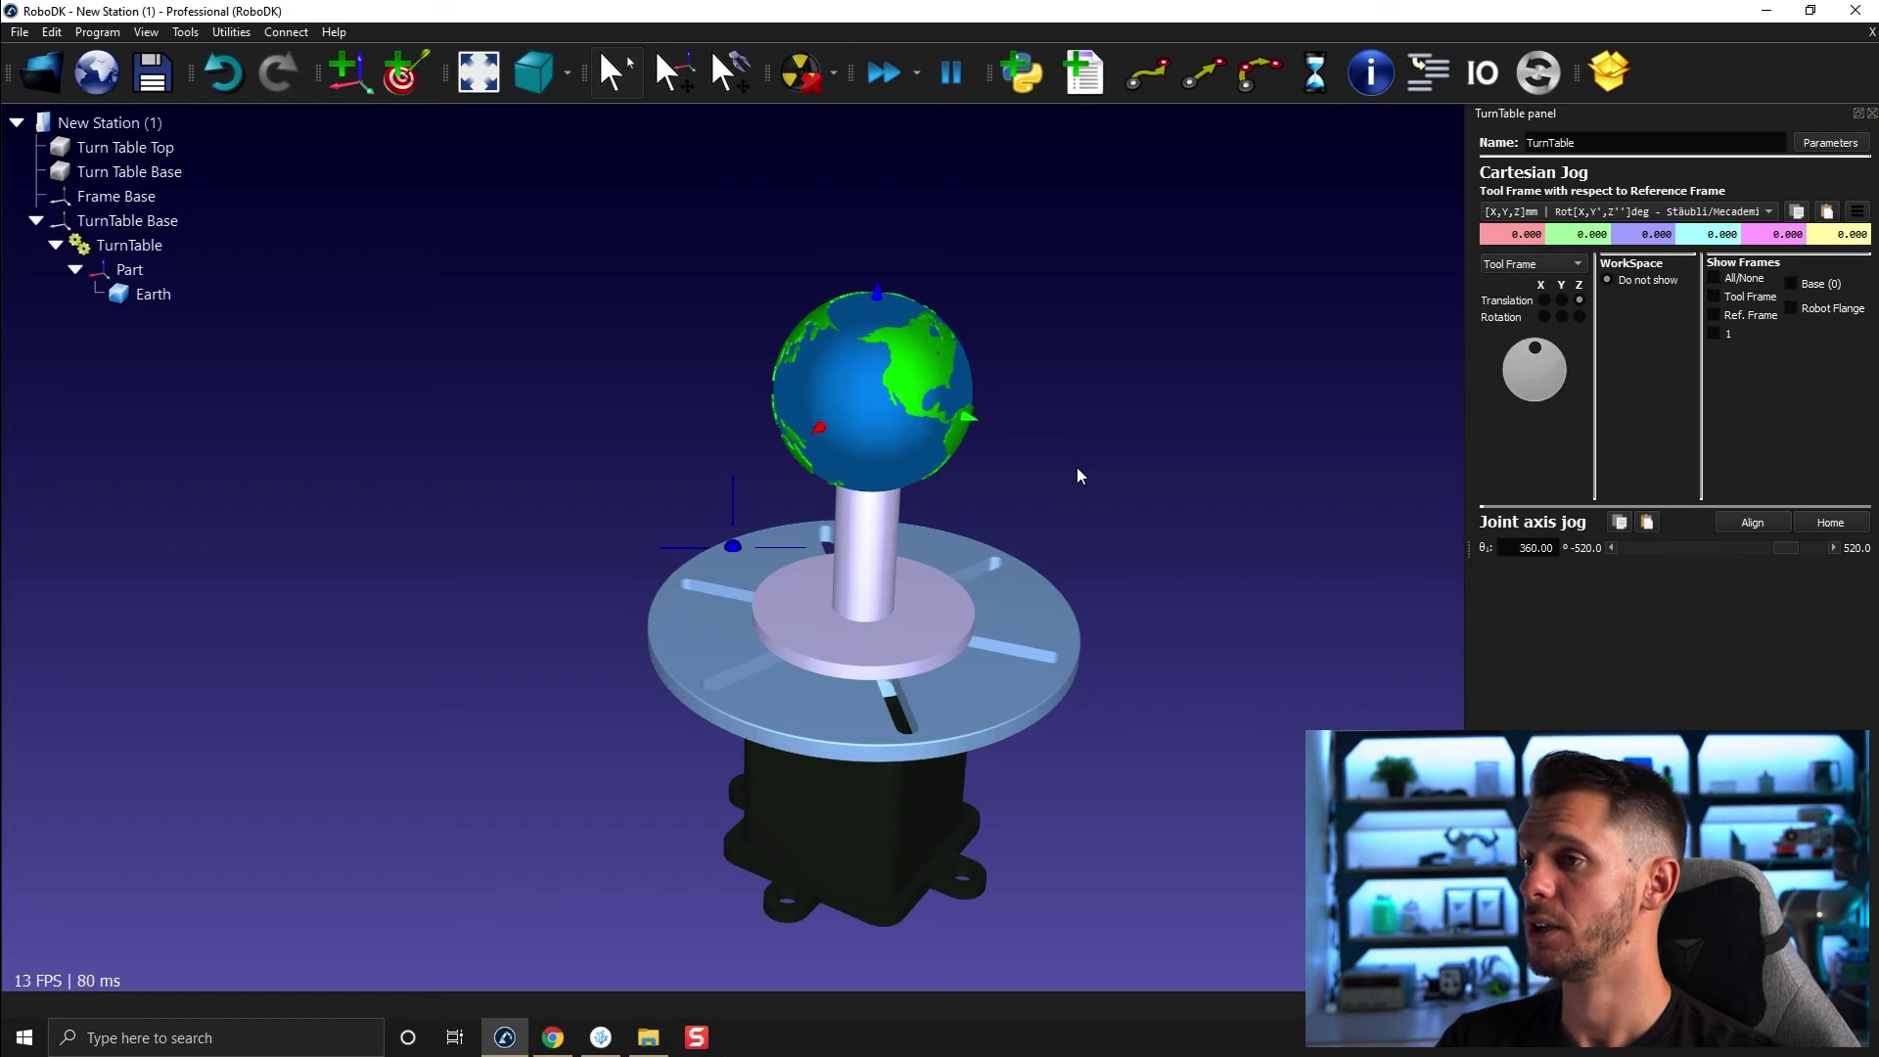
mouse_move(1077, 467)
mouse_down()
mouse_move(1025, 431)
mouse_move(1077, 431)
mouse_up()
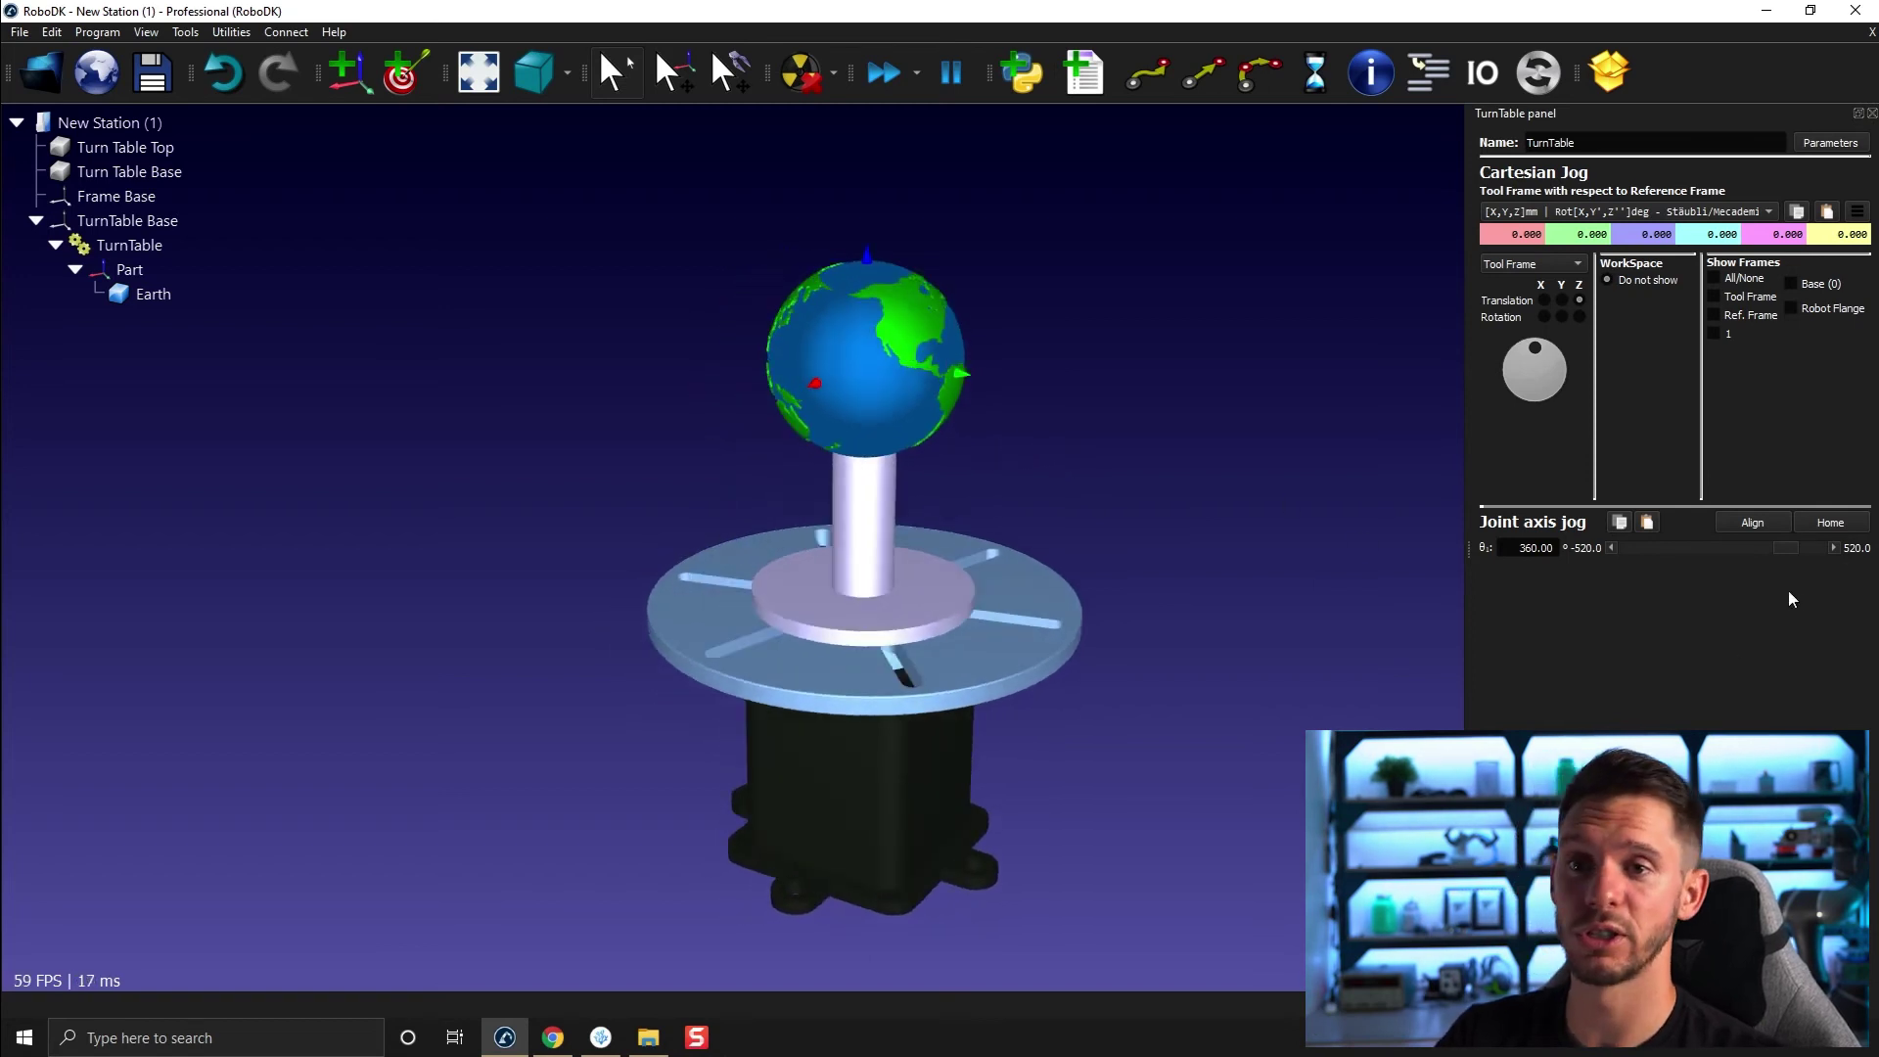
drag(881, 607, 940, 602)
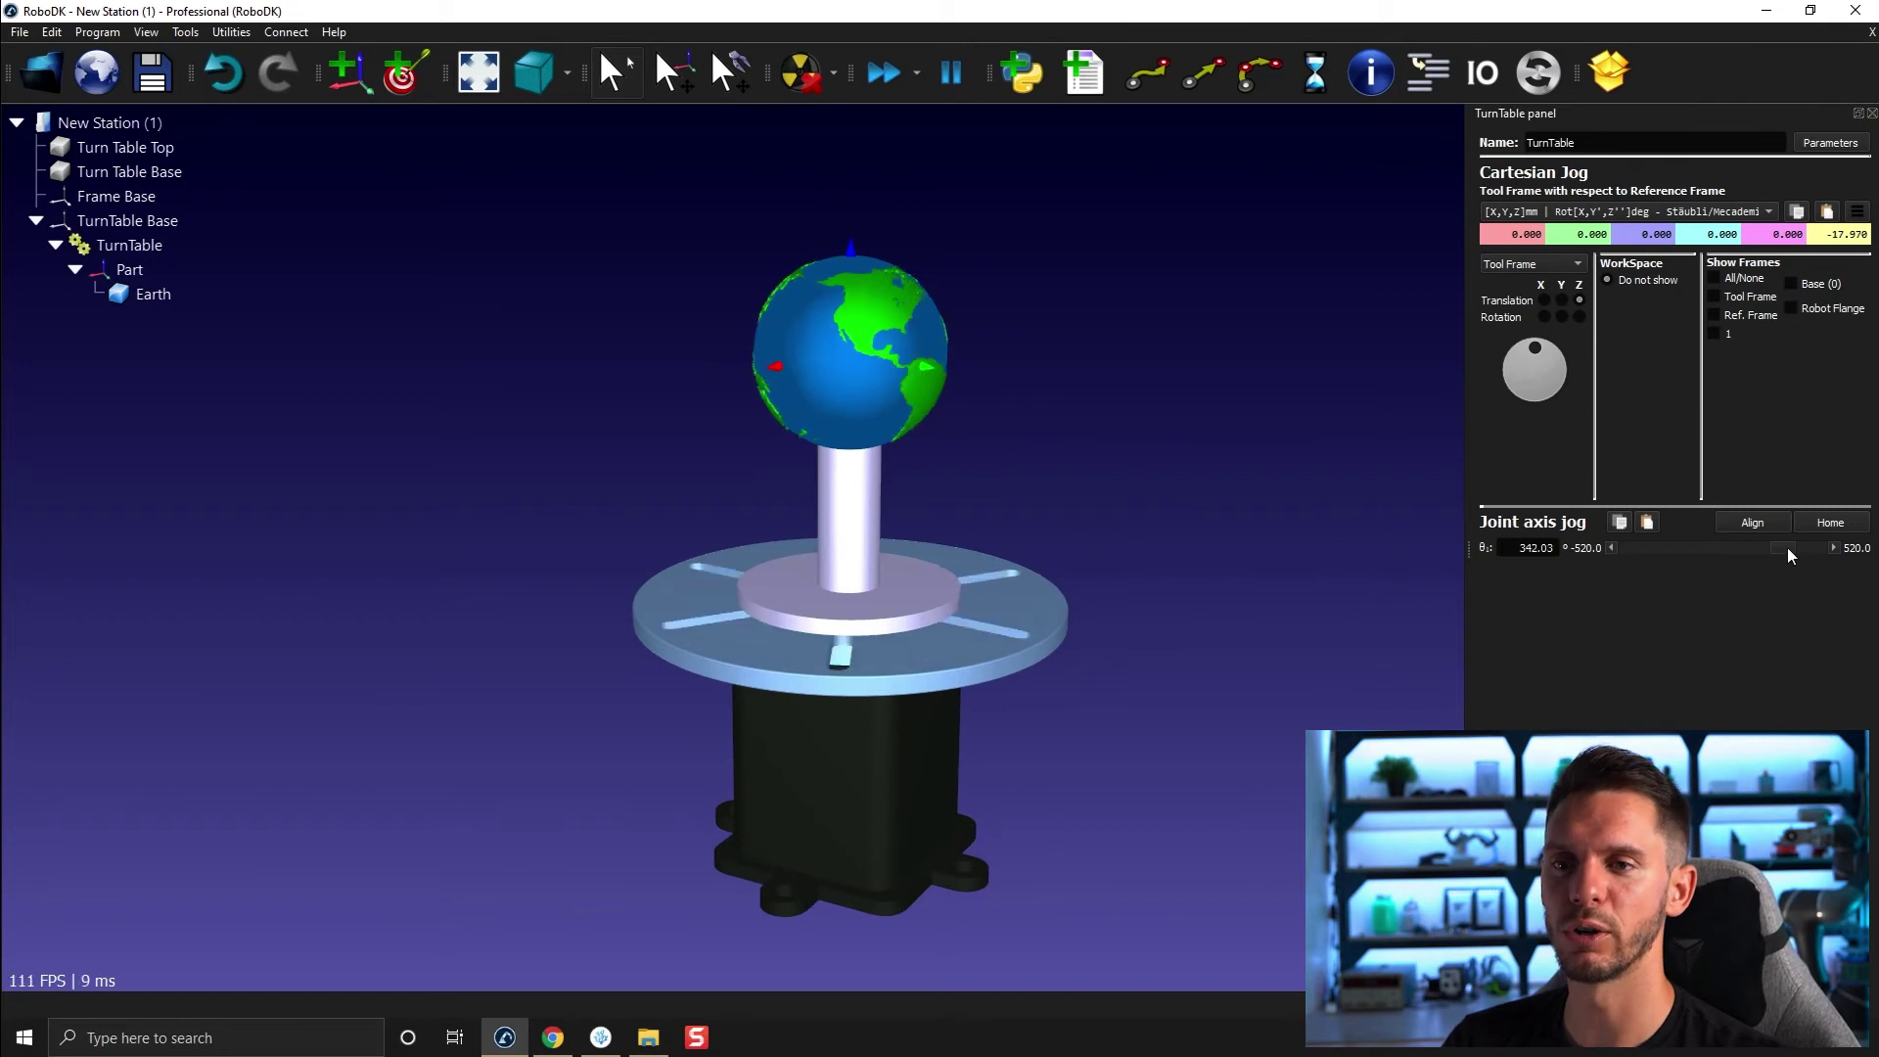
drag(1788, 549, 1613, 551)
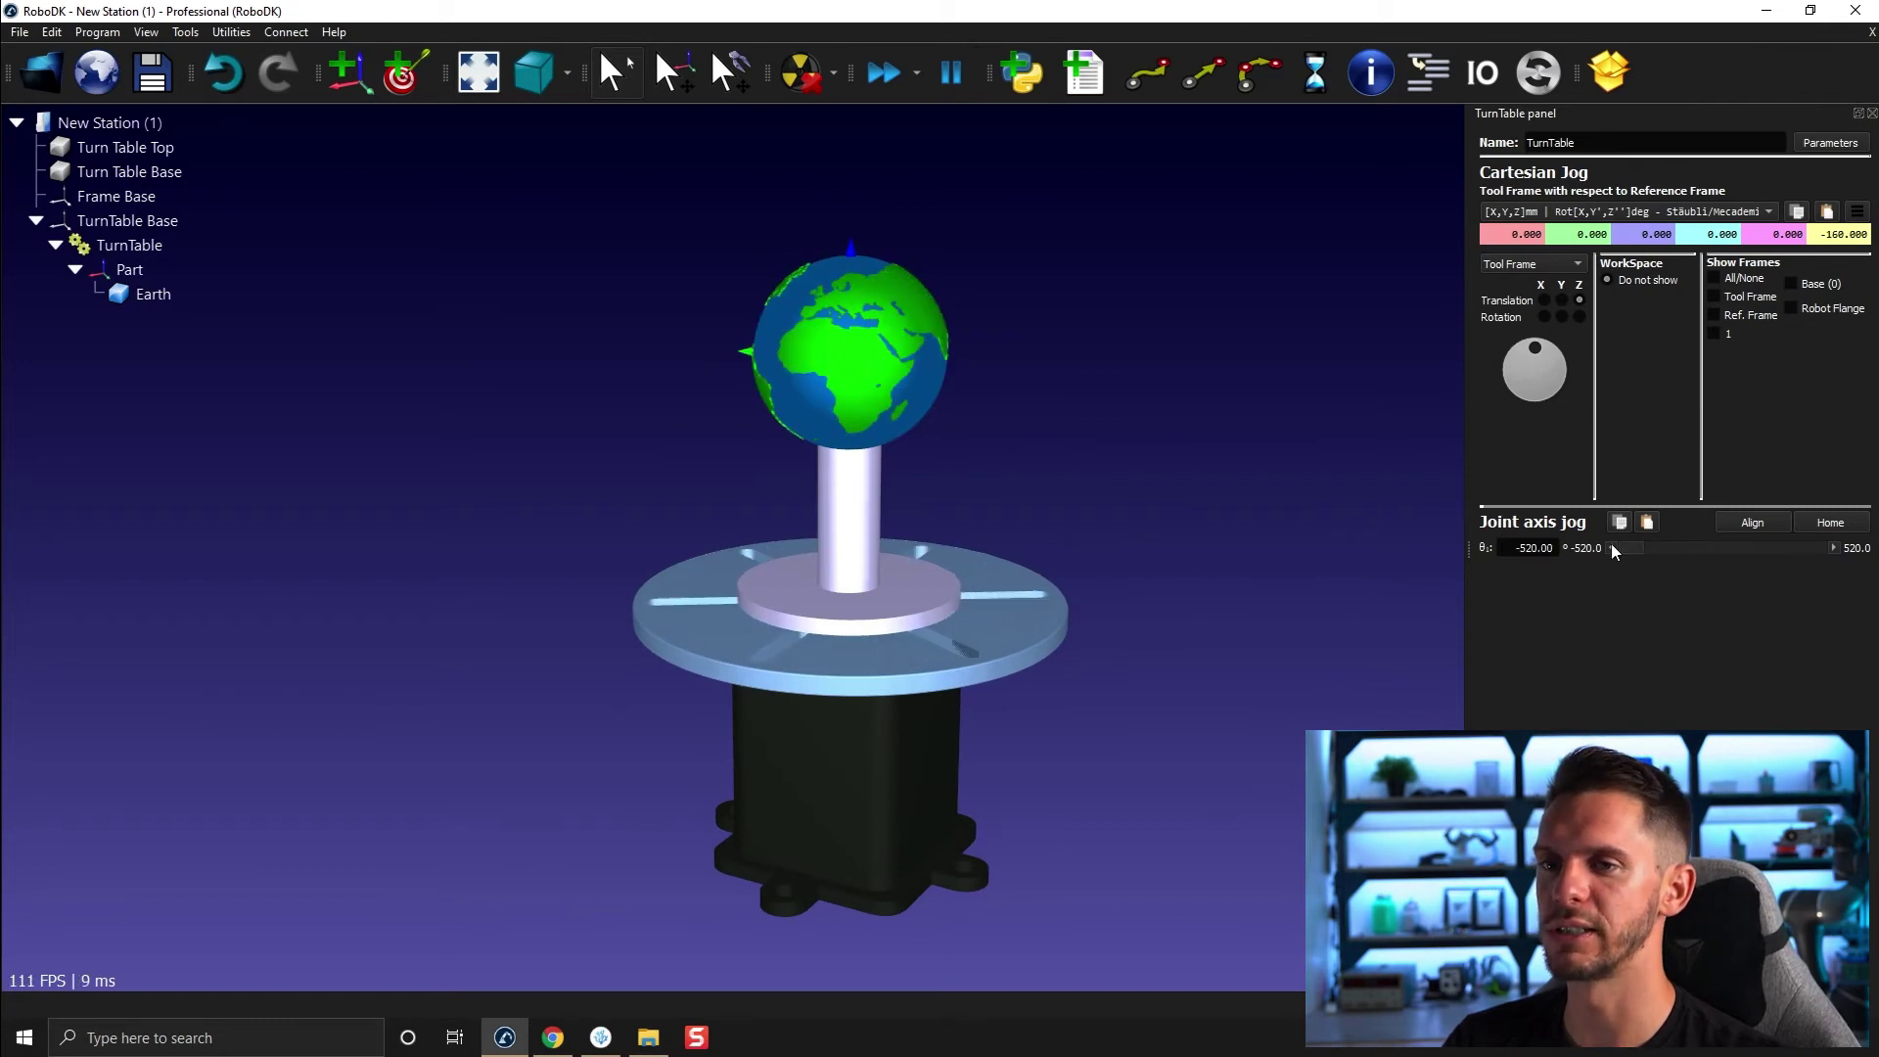
- Add Target 1 under TurnTable Base, rotate the joint to 91.76, and add Target 2
click(132, 222)
click(401, 71)
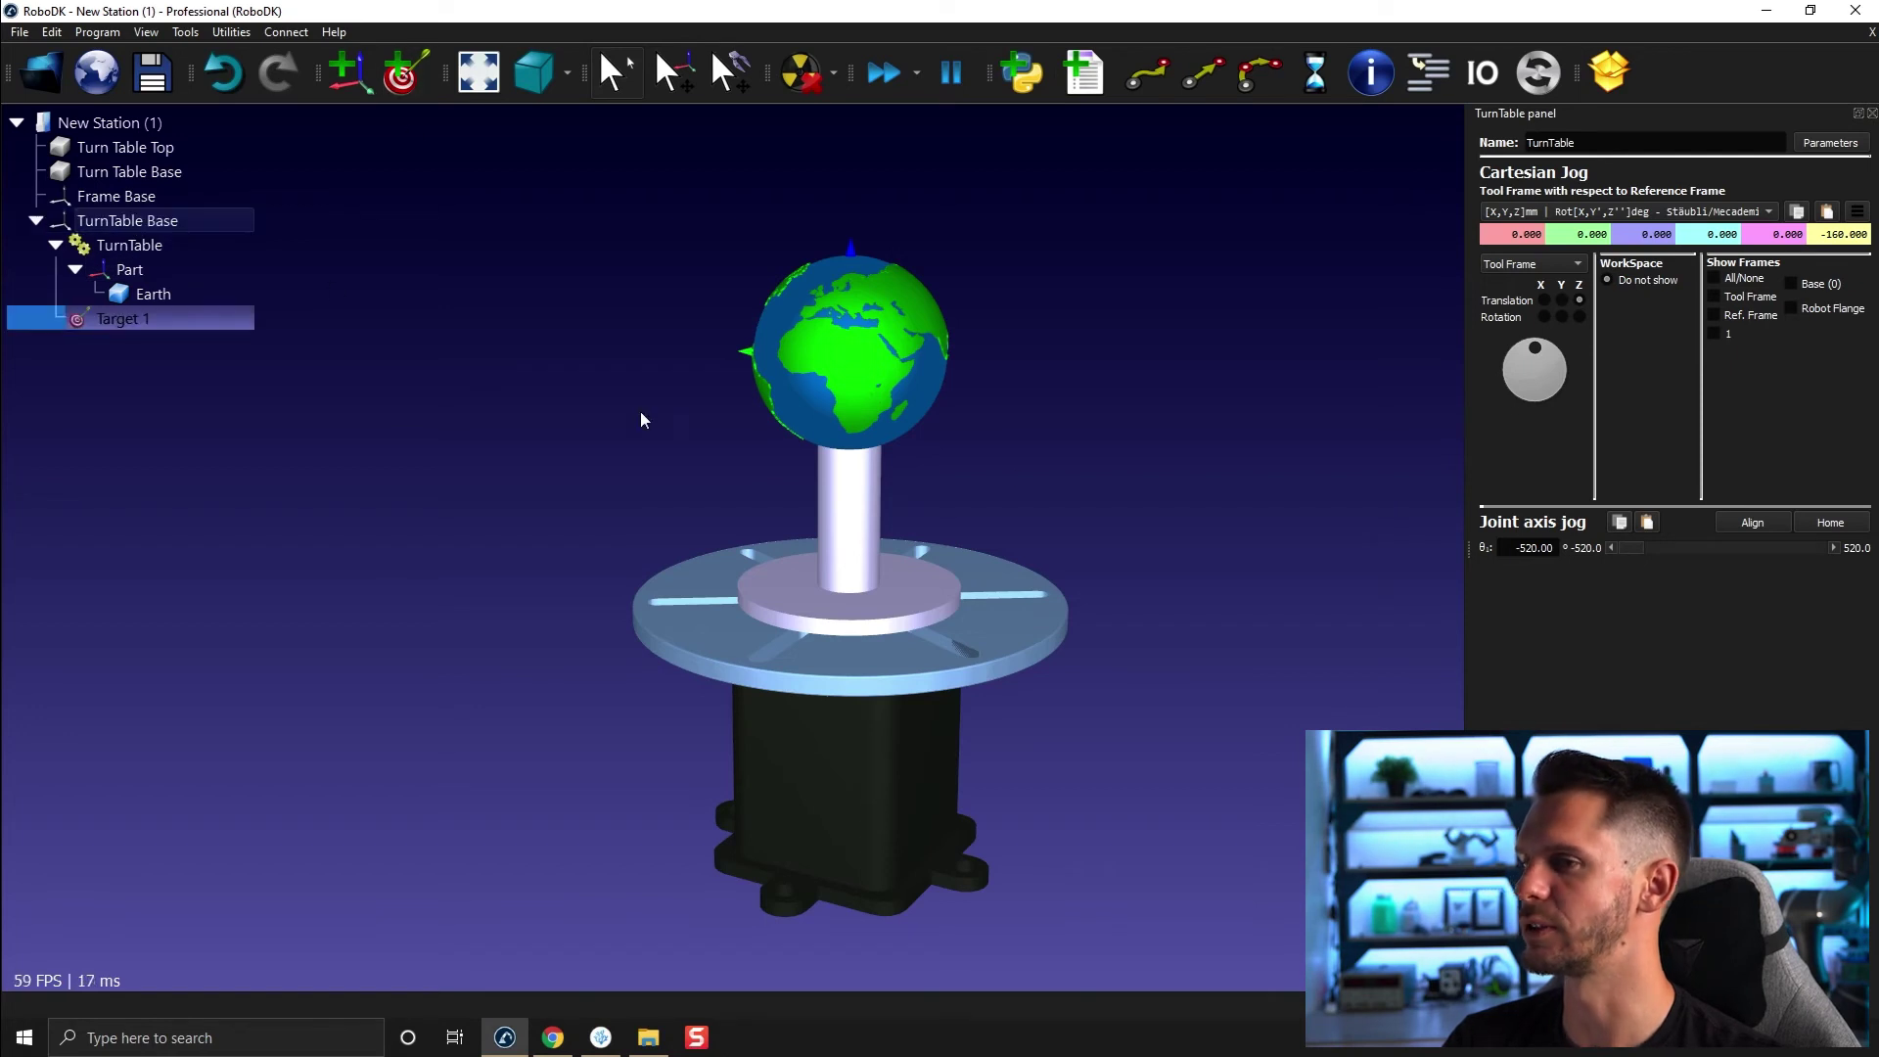
drag(1637, 545, 1748, 545)
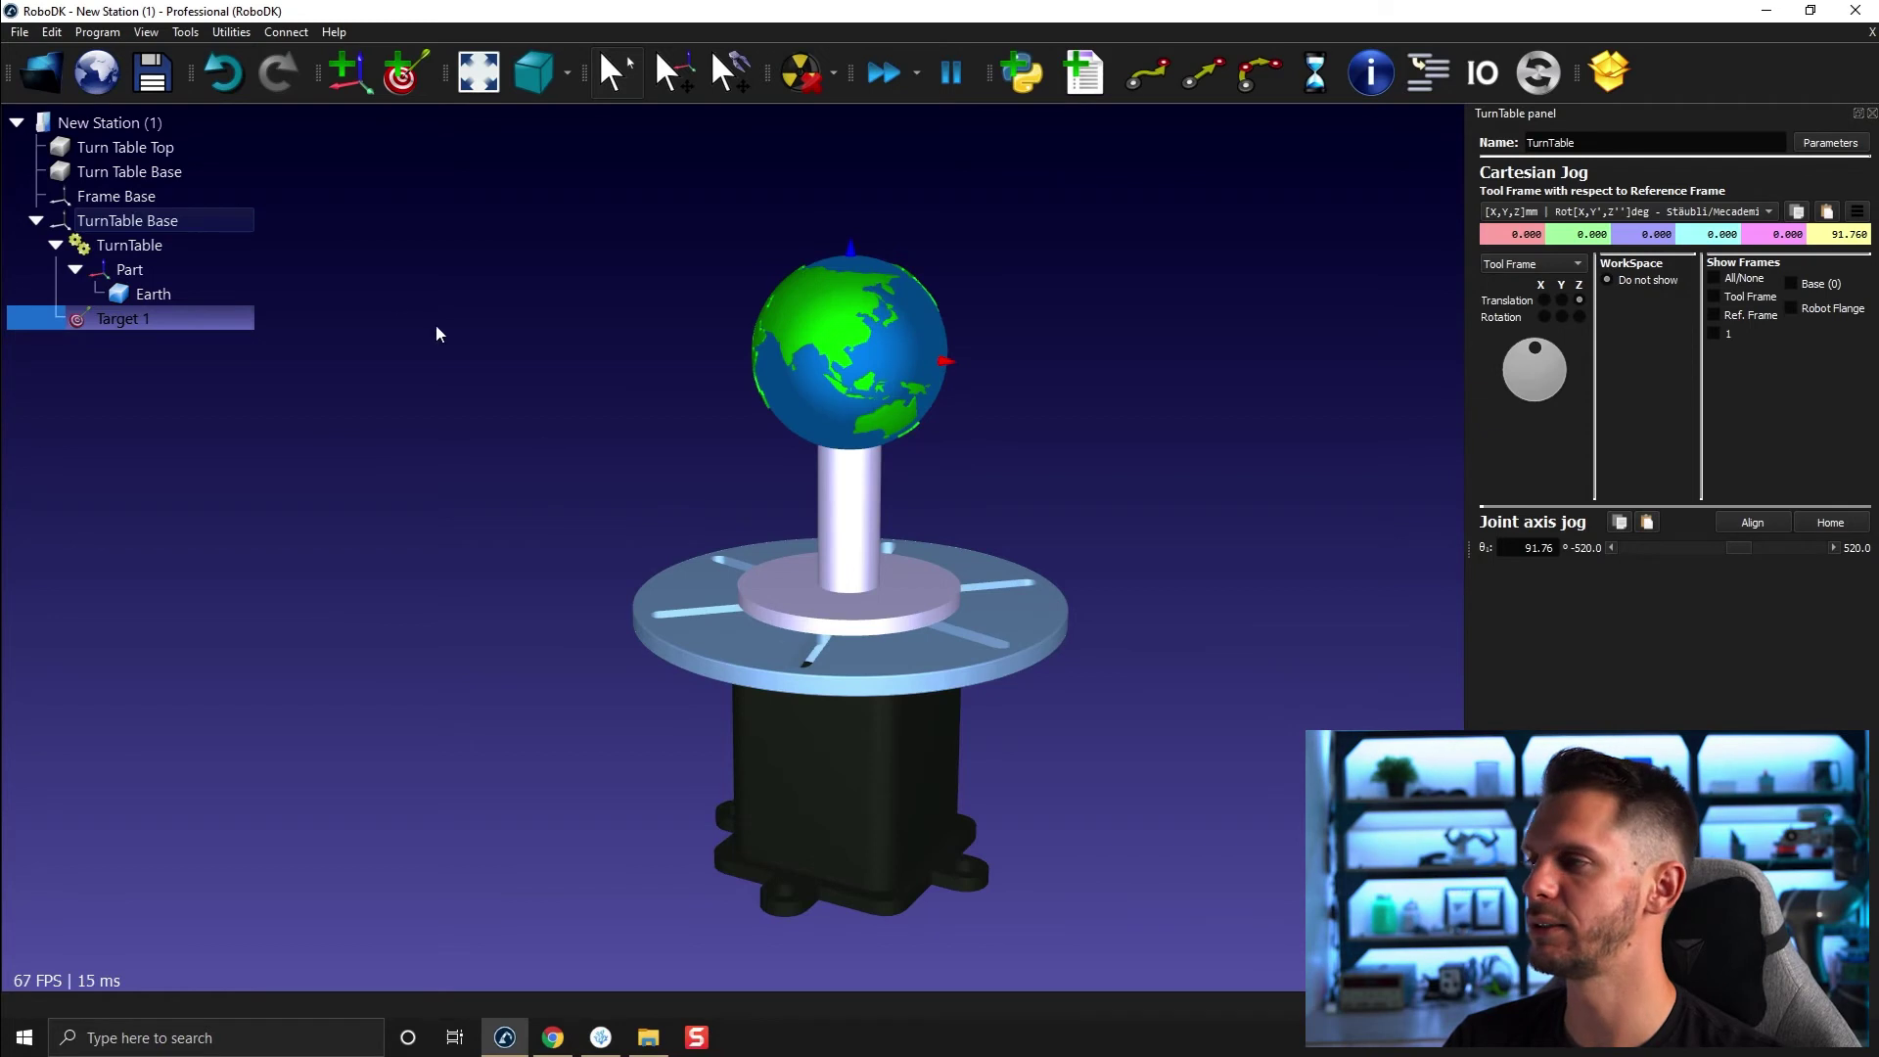
drag(122, 318, 157, 220)
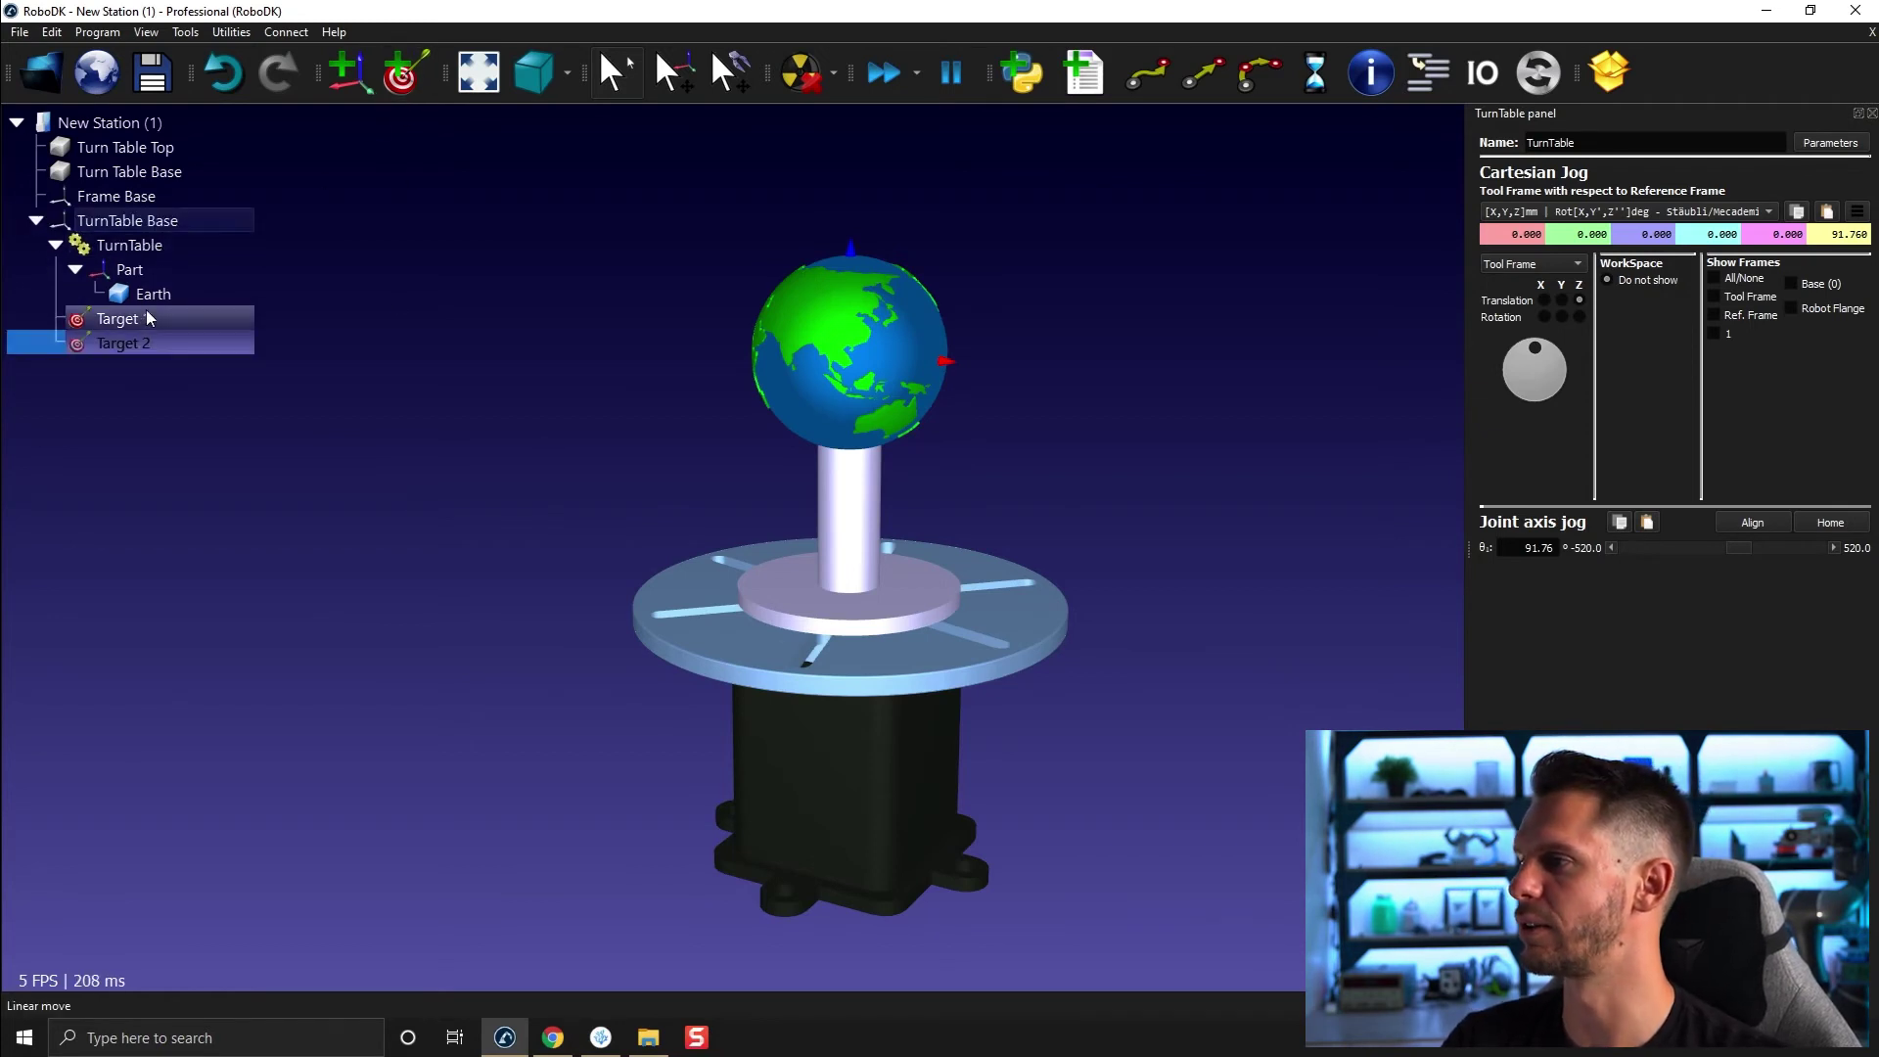
click(139, 338)
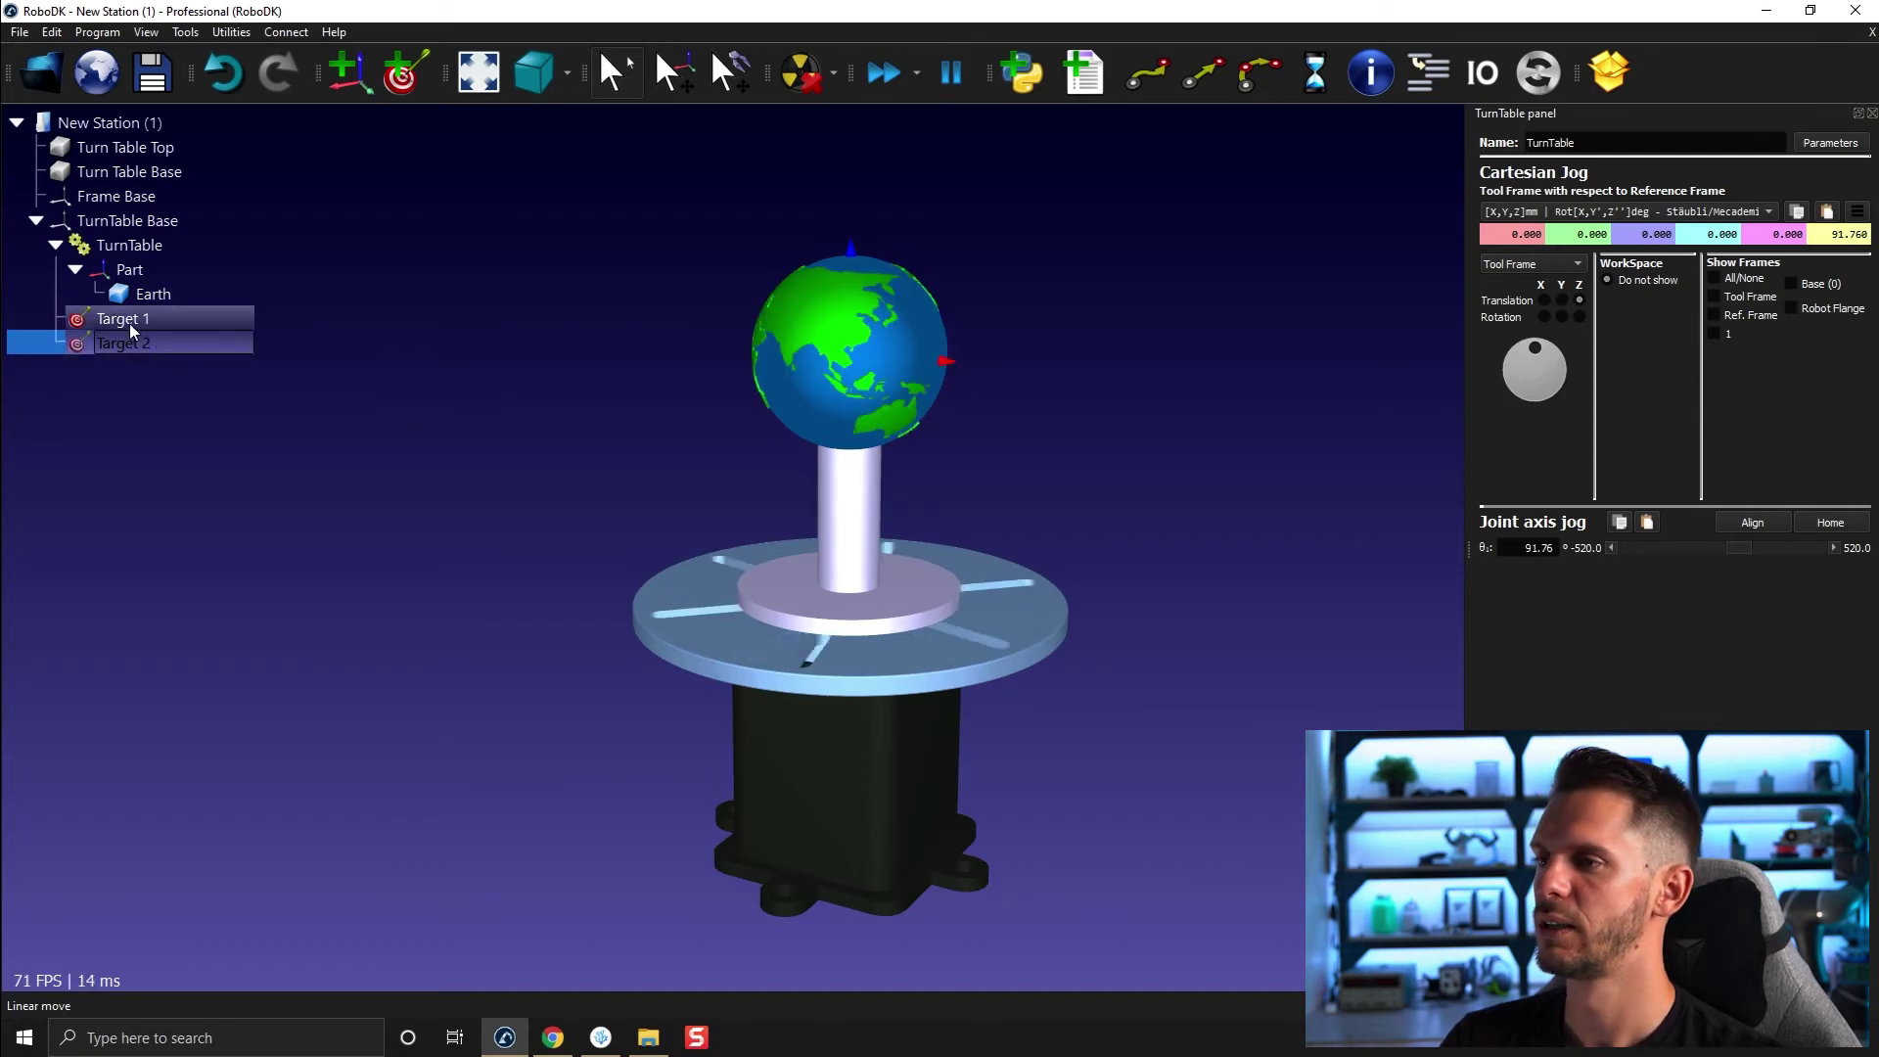
click(132, 325)
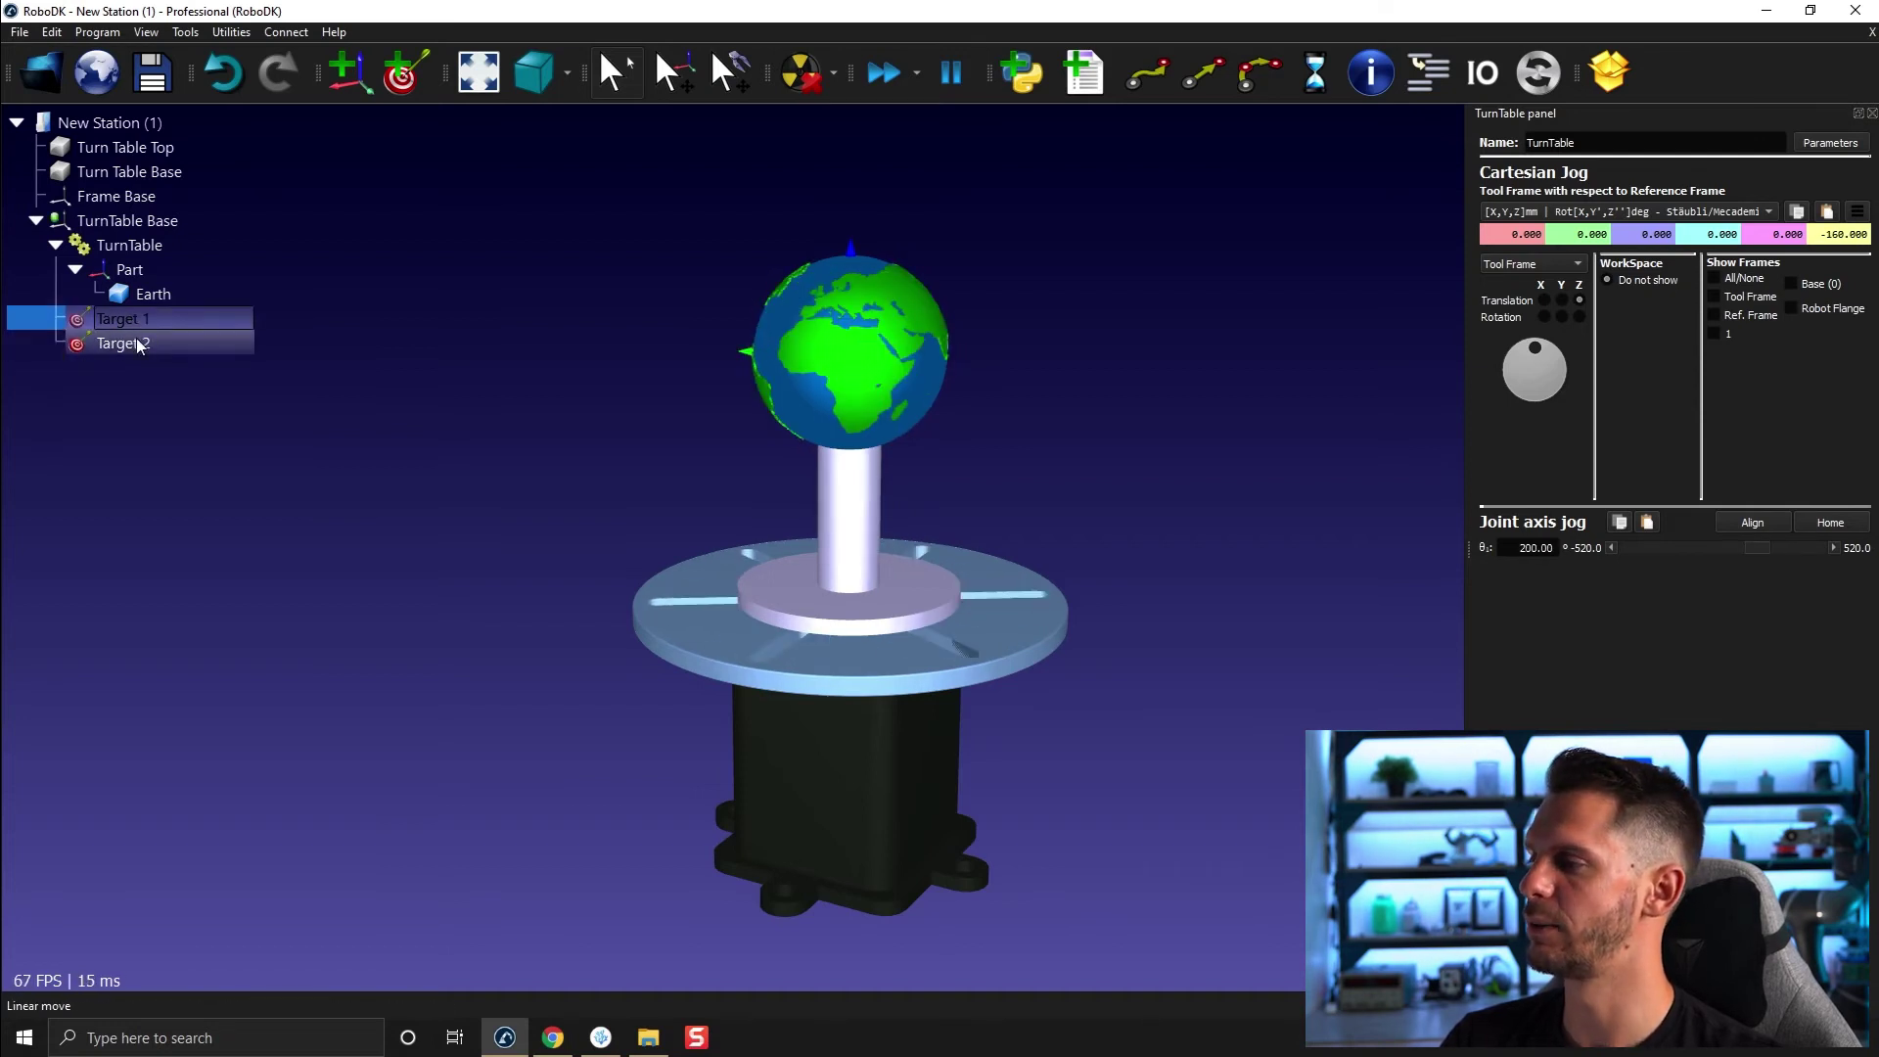
shift+click(139, 342)
- Create Prog1 visiting both targets, make the Target 2 move a joint move, and run it several times
right_click(137, 339)
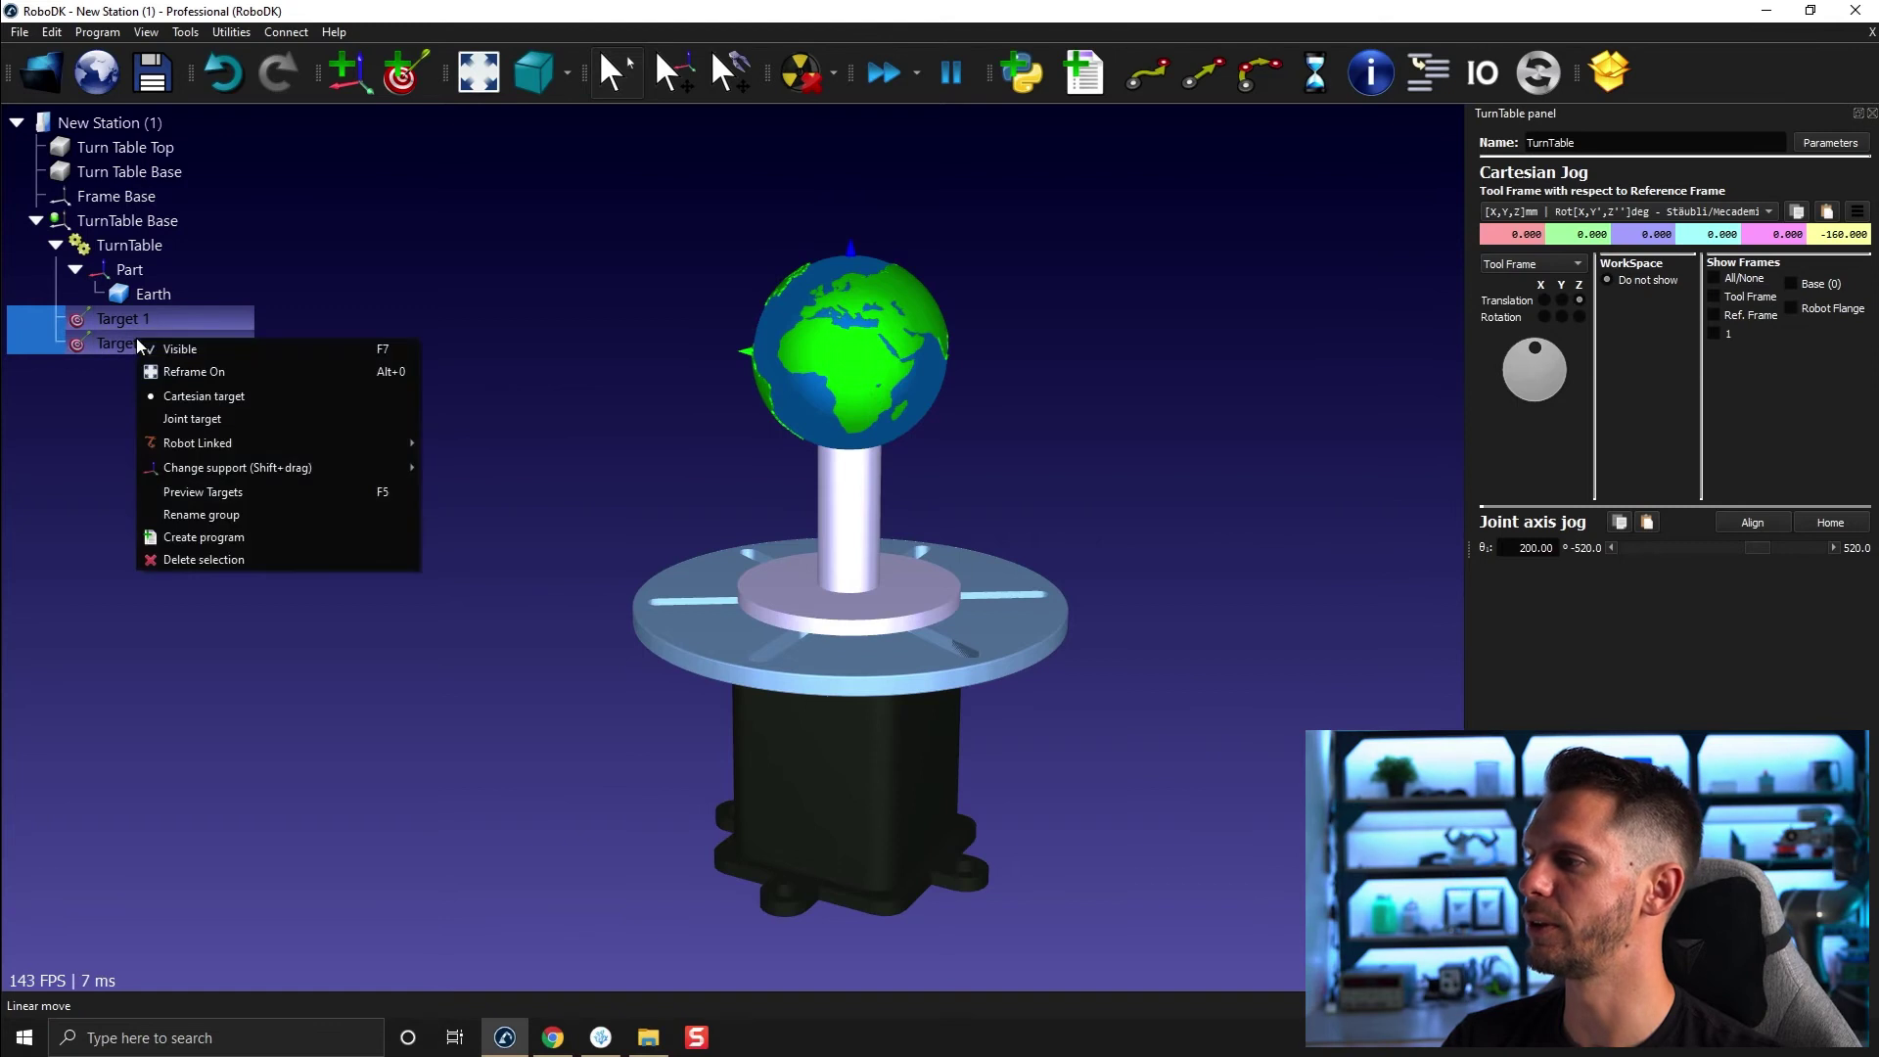
click(302, 537)
right_click(106, 438)
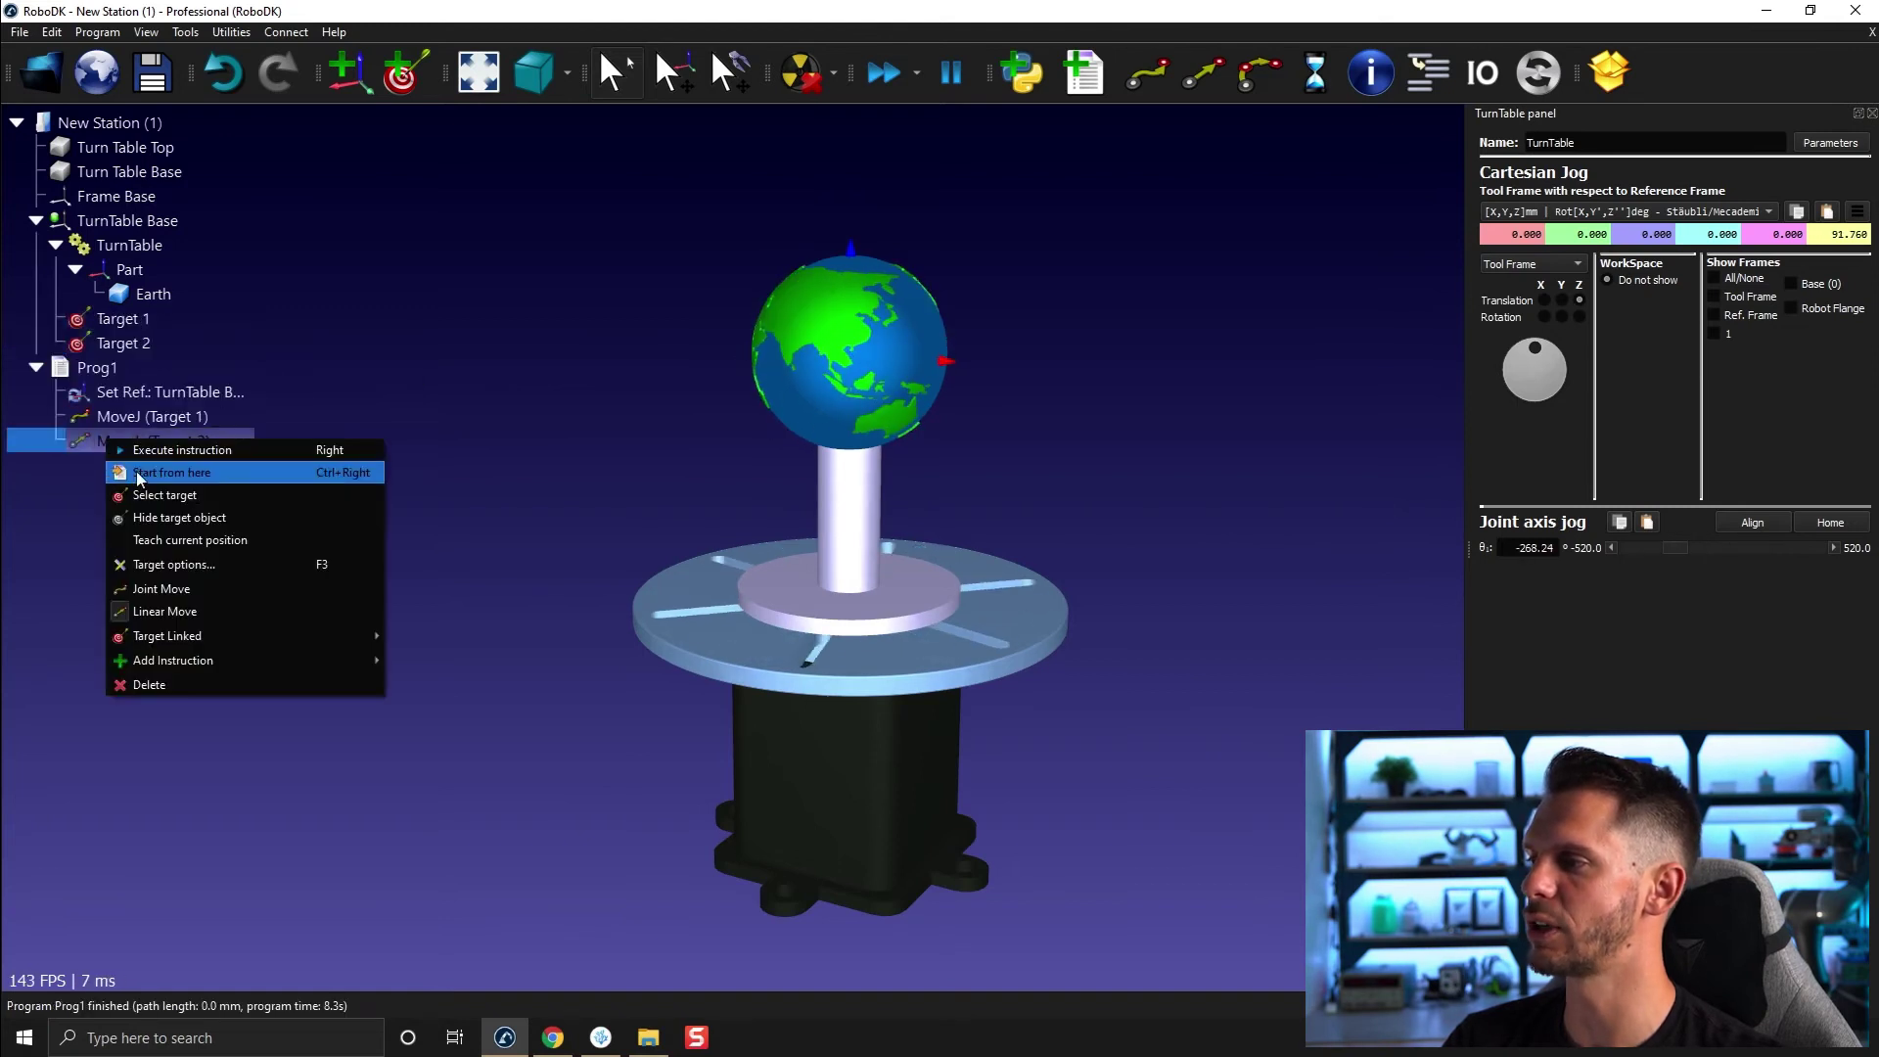
click(203, 590)
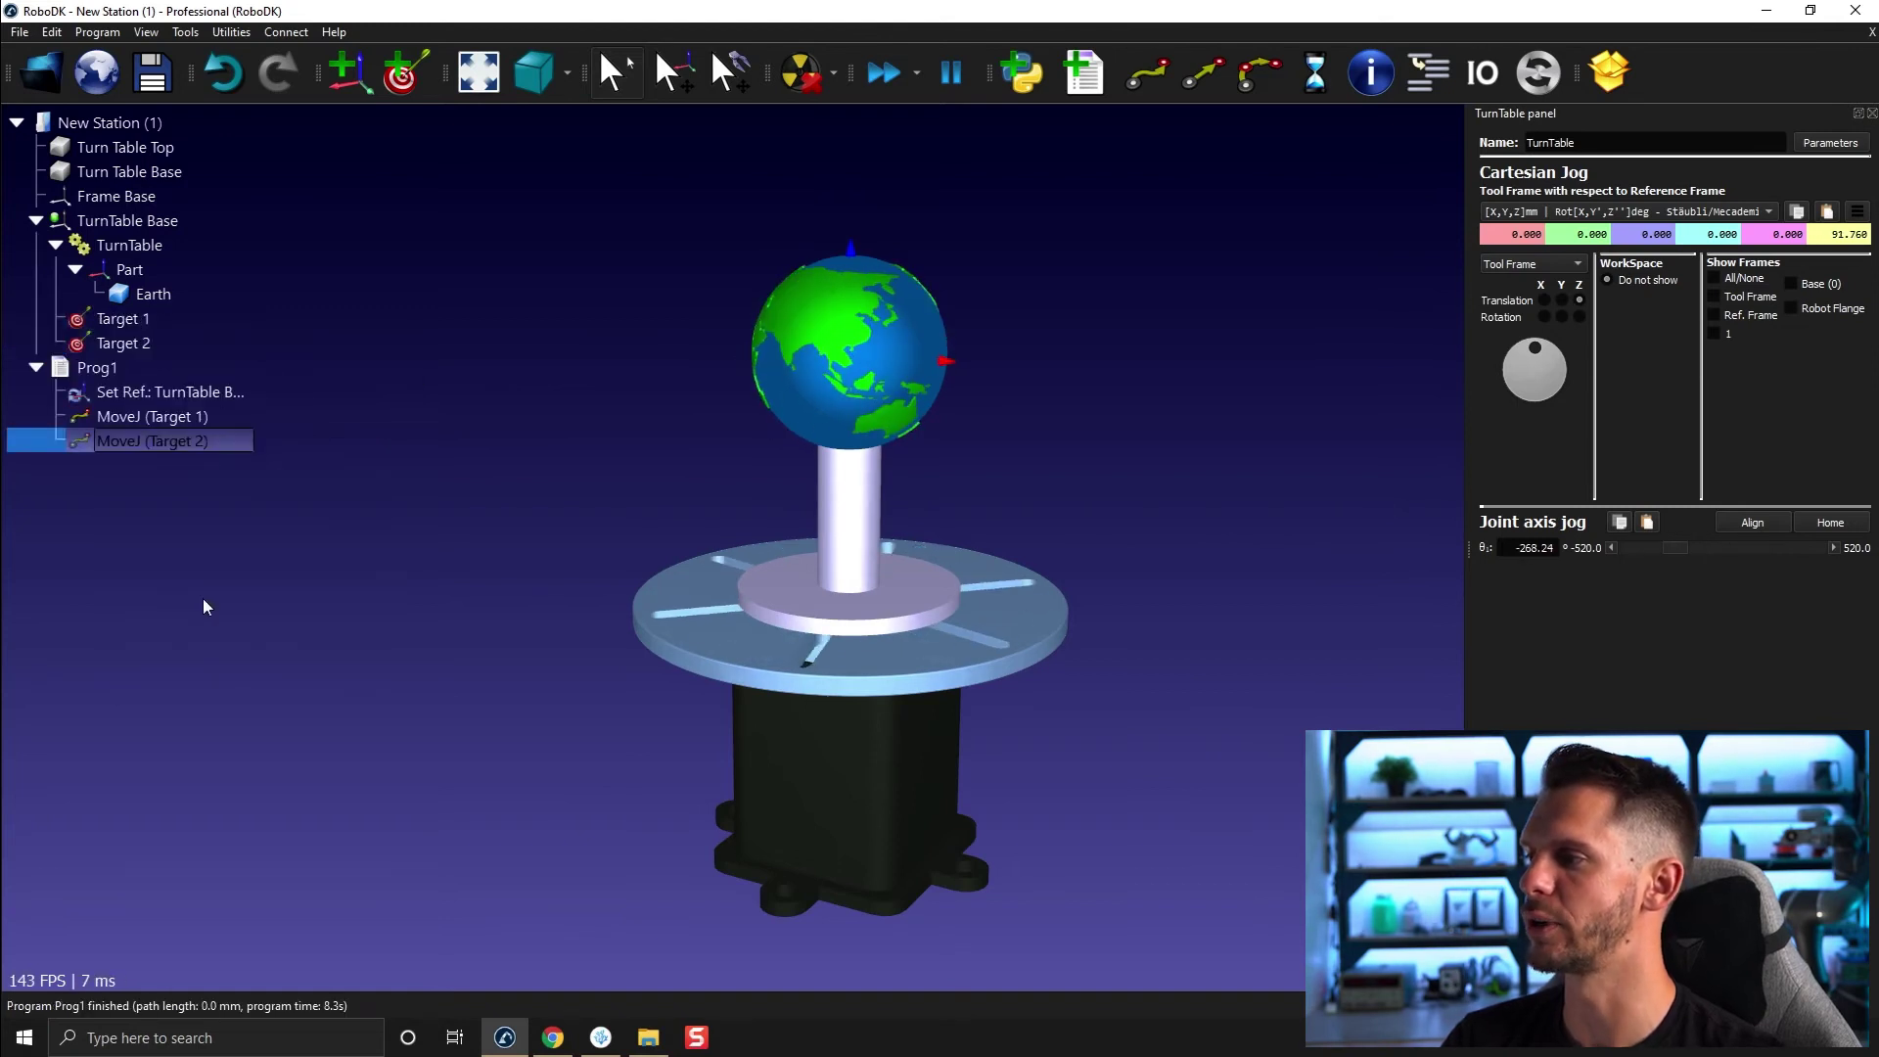
double_click(155, 367)
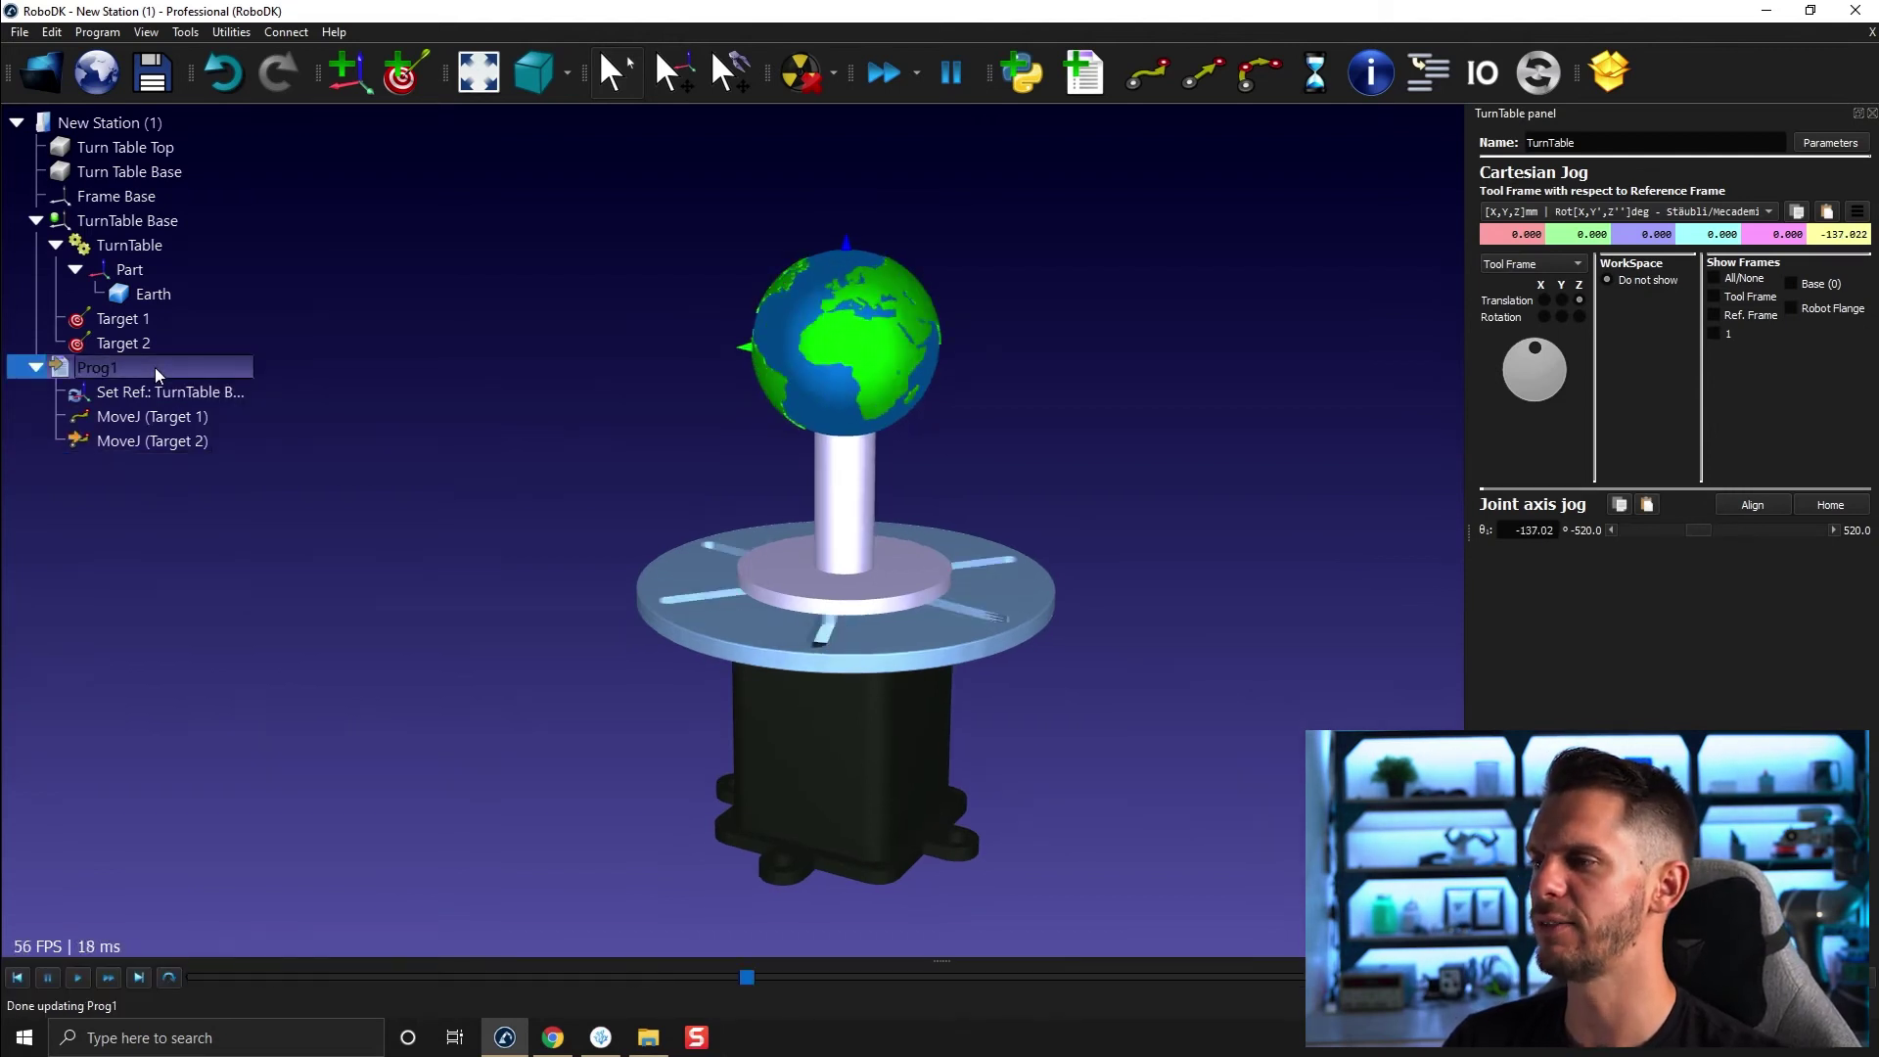
double_click(154, 367)
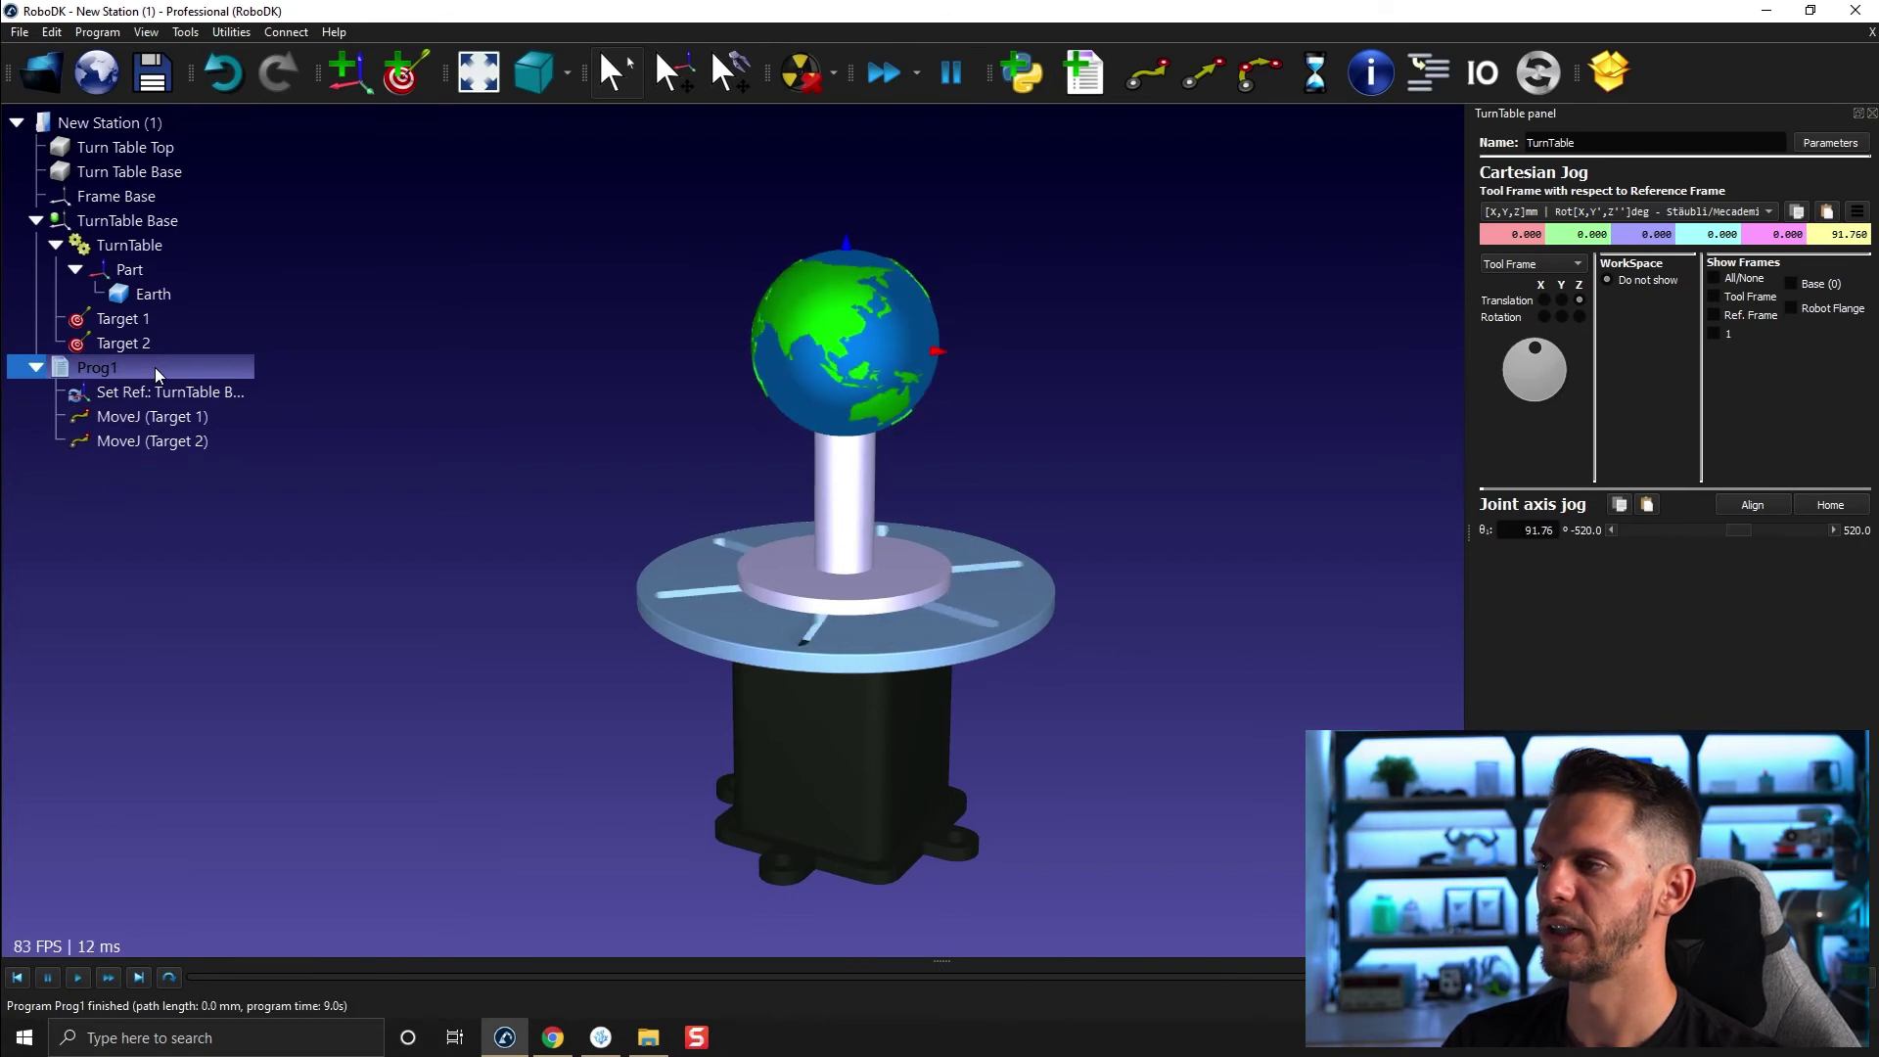
double_click(155, 367)
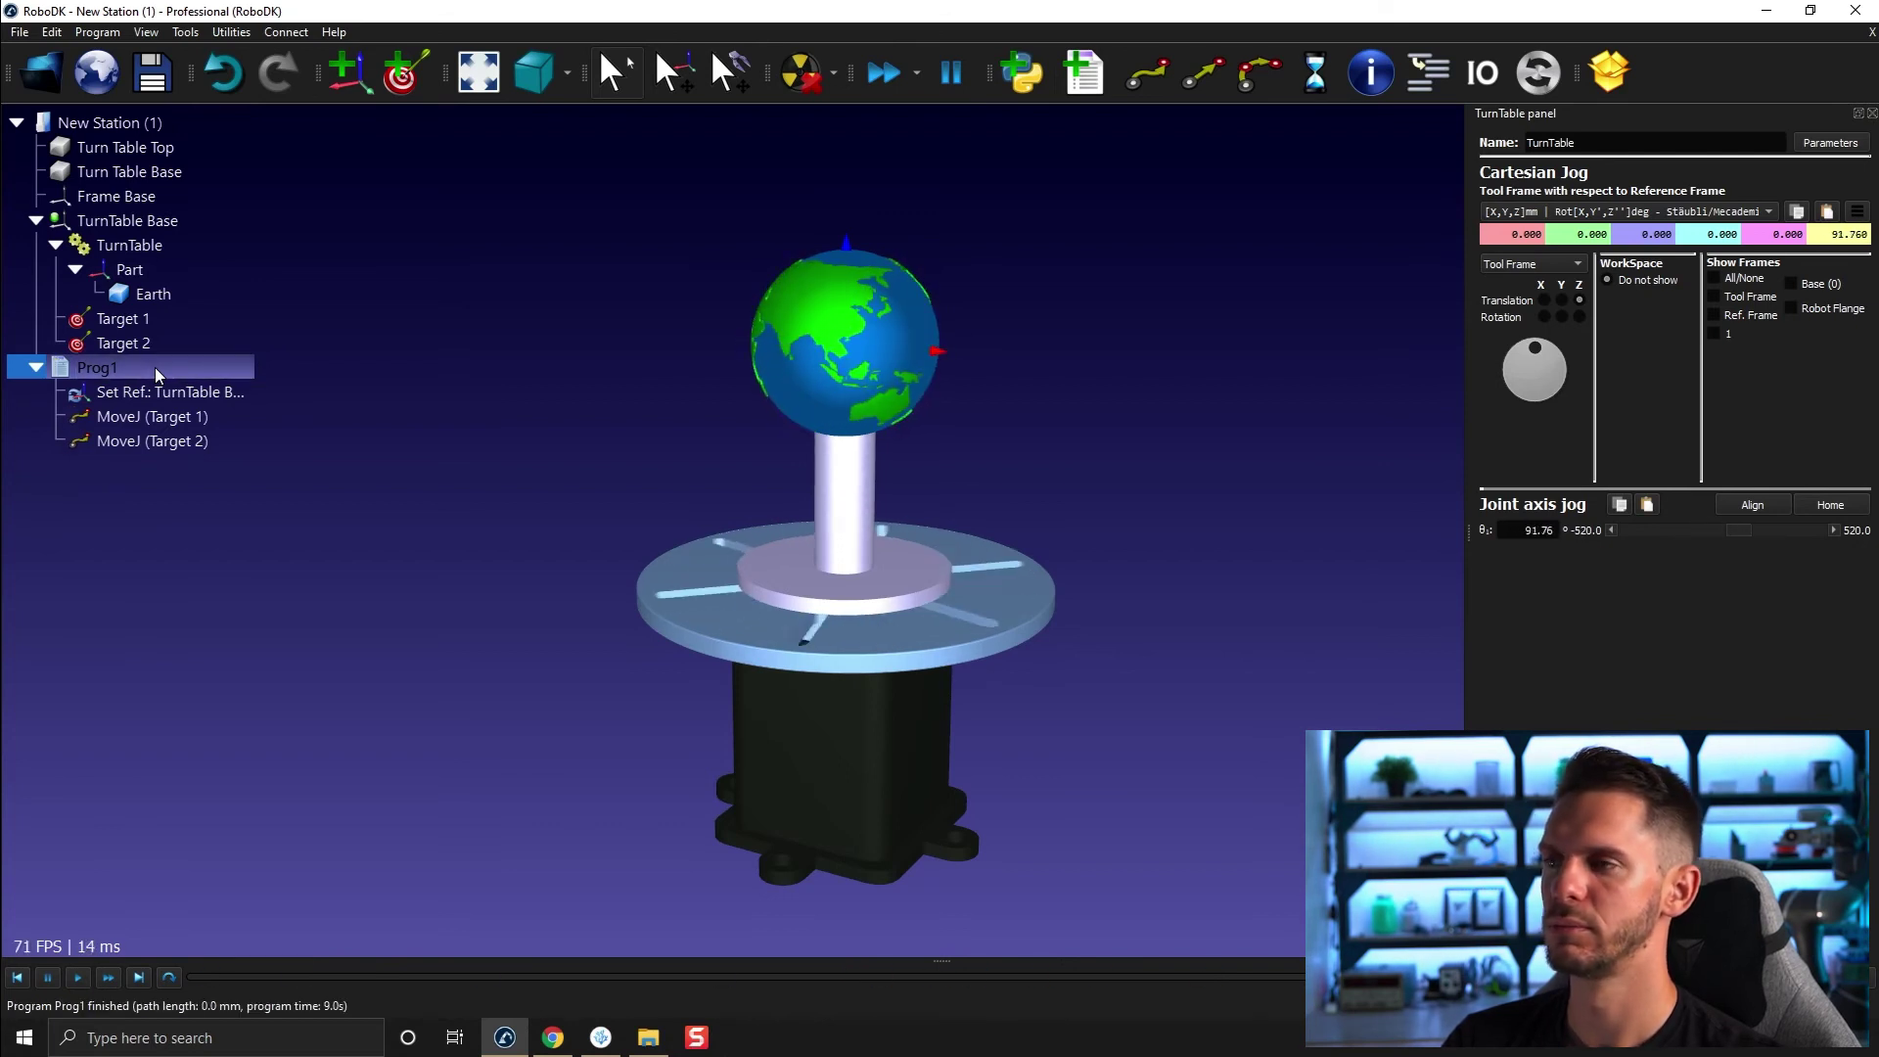
double_click(155, 368)
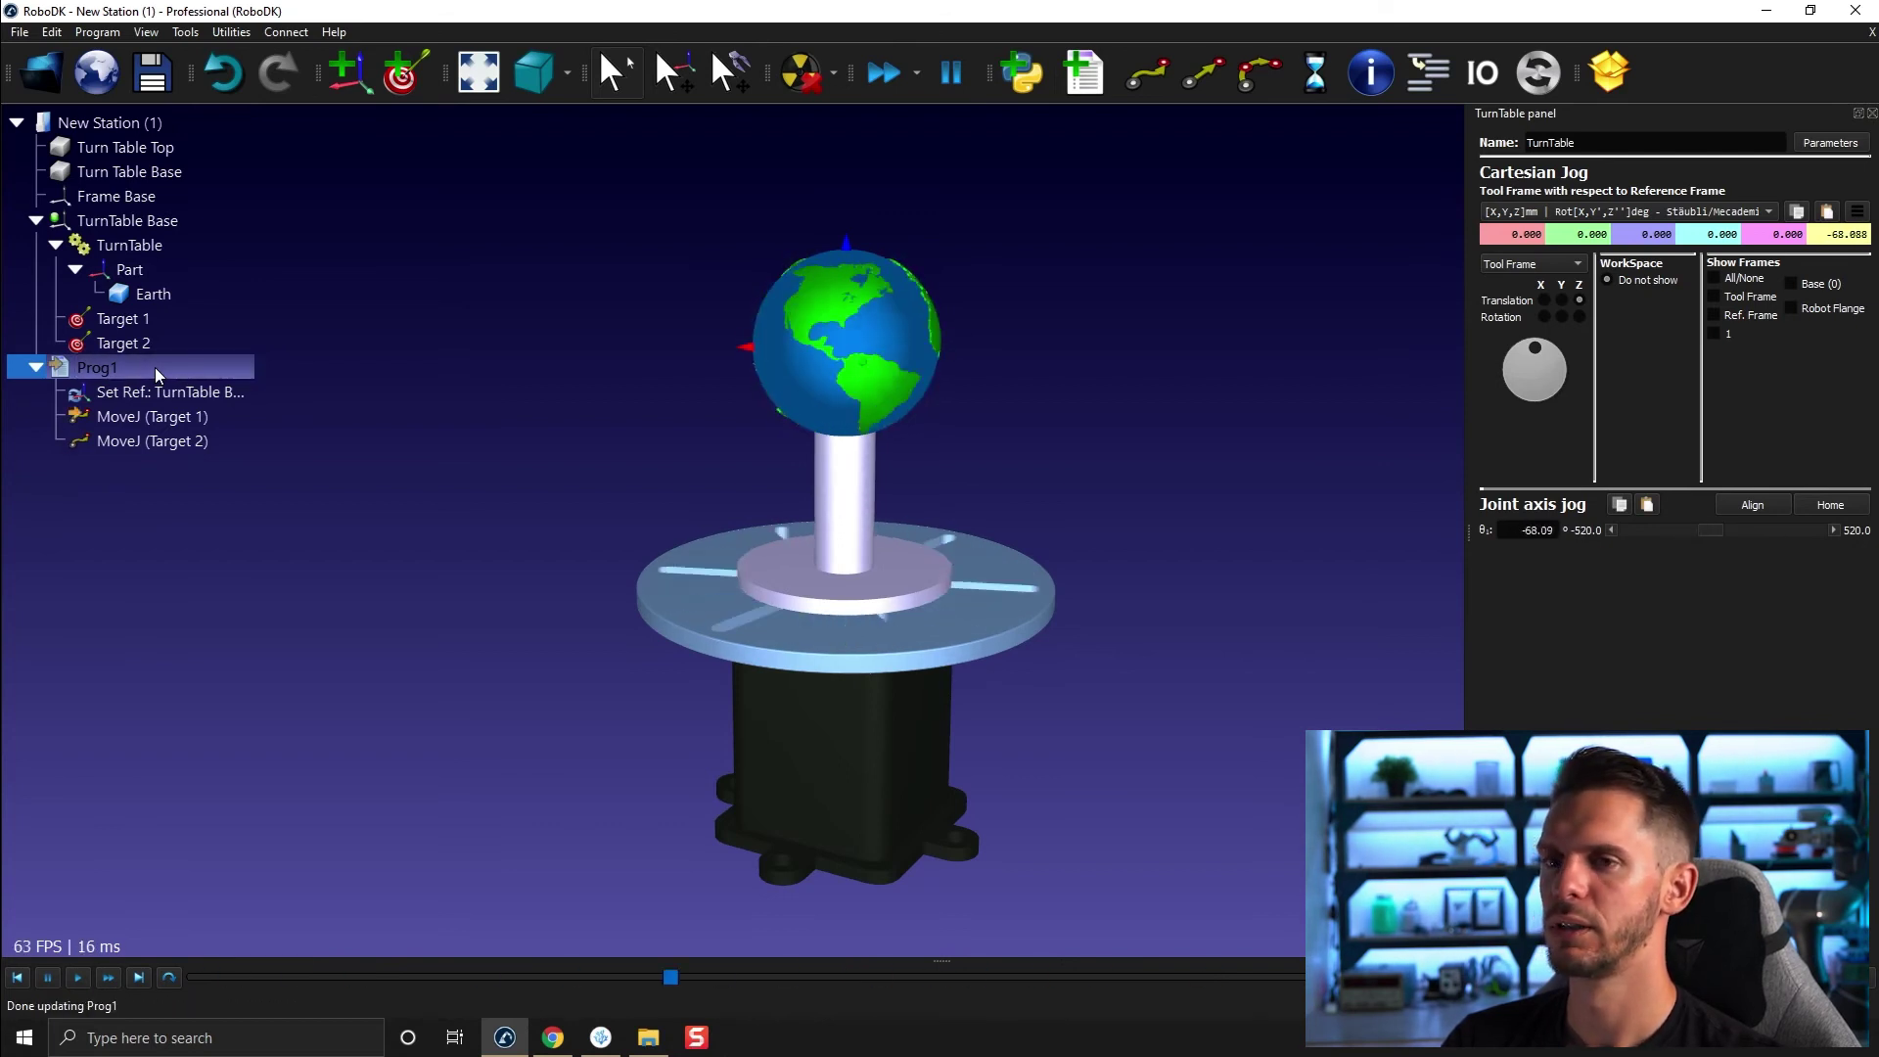
- Step the turntable through Target 1, Target 2 and the program instructions, then set its joint to -520
double_click(193, 416)
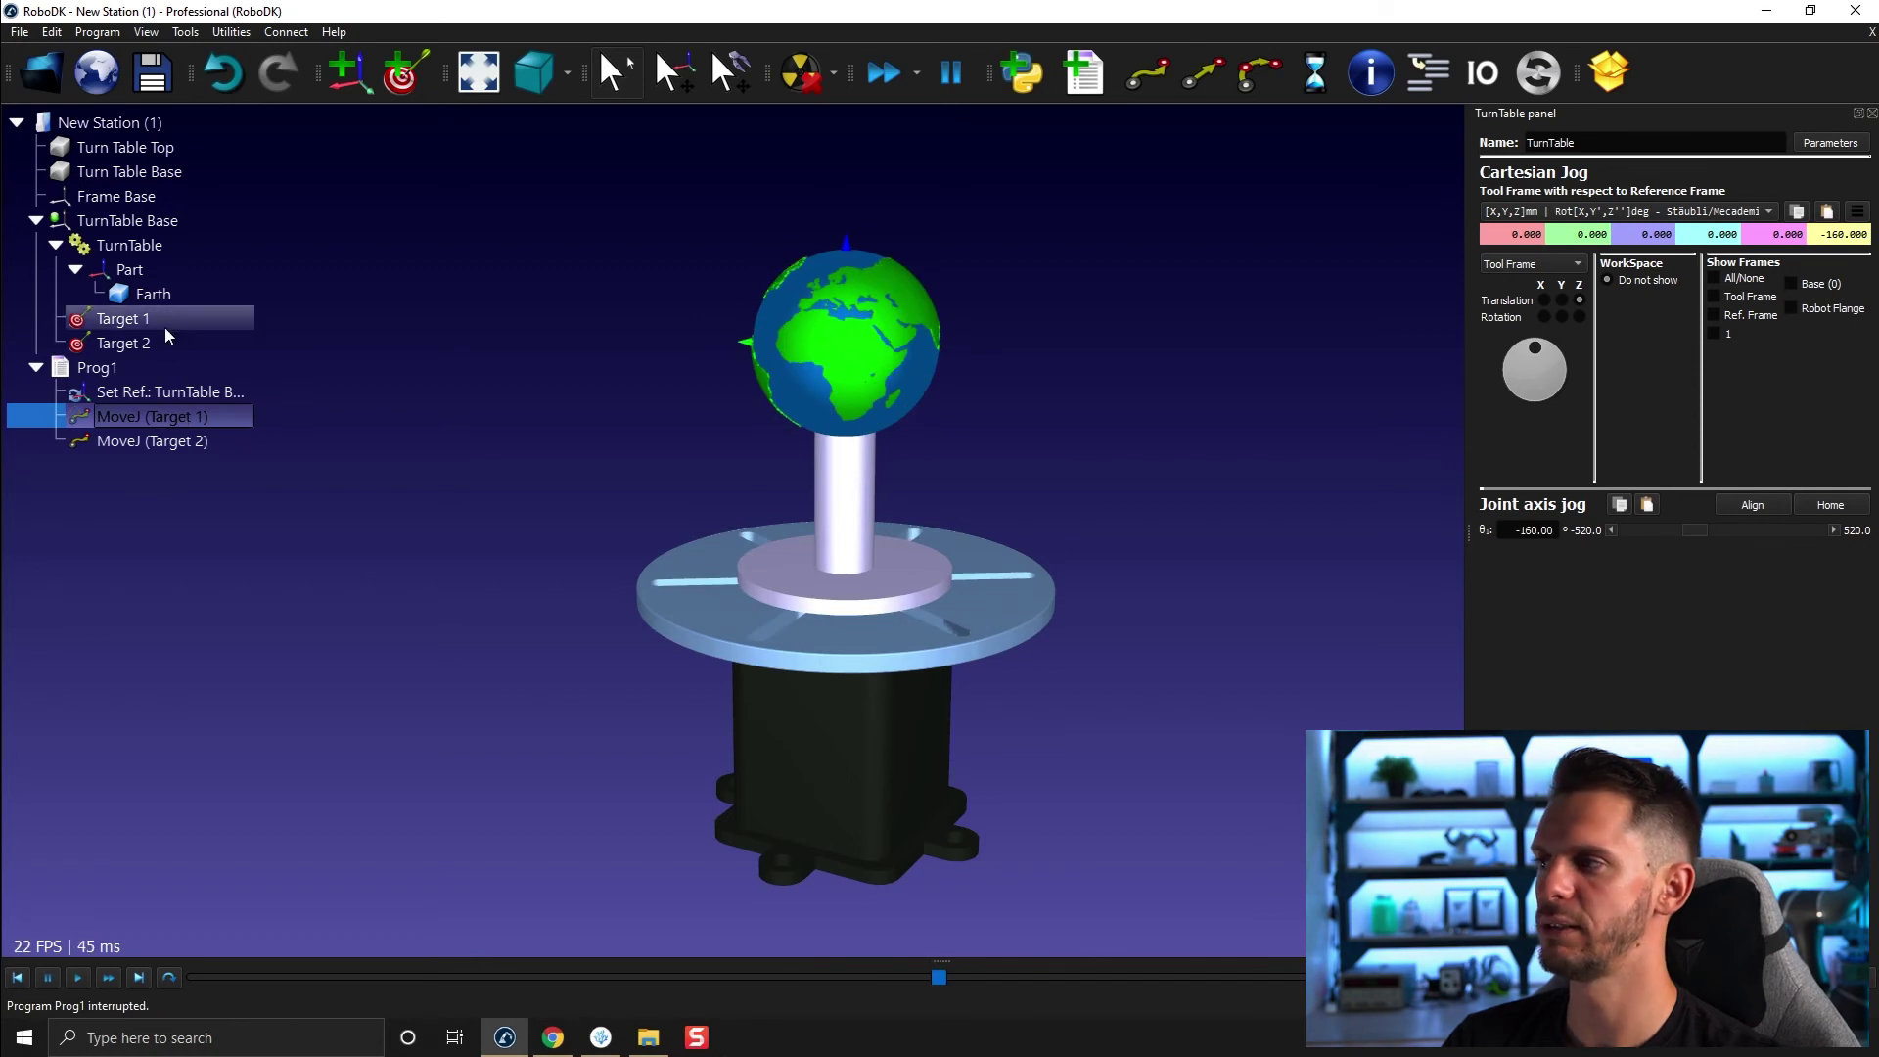
double_click(123, 318)
double_click(157, 344)
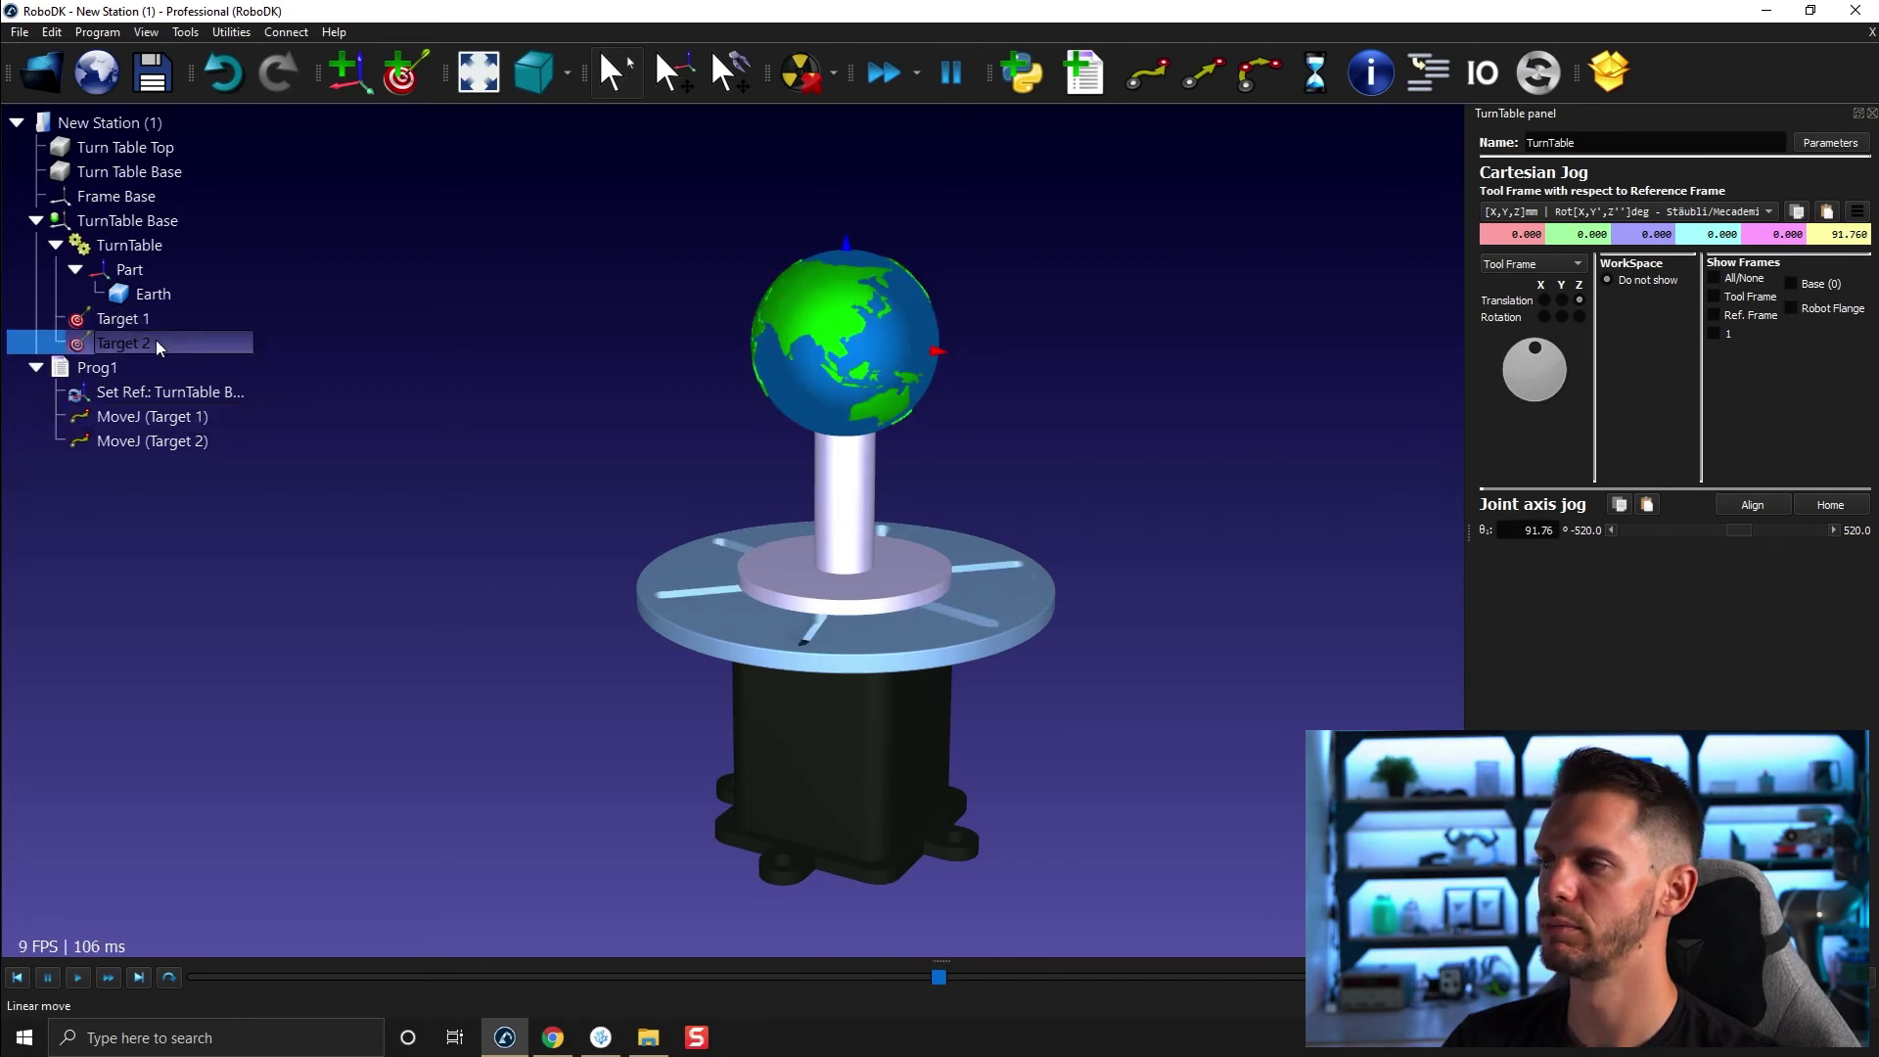
double_click(152, 392)
double_click(149, 417)
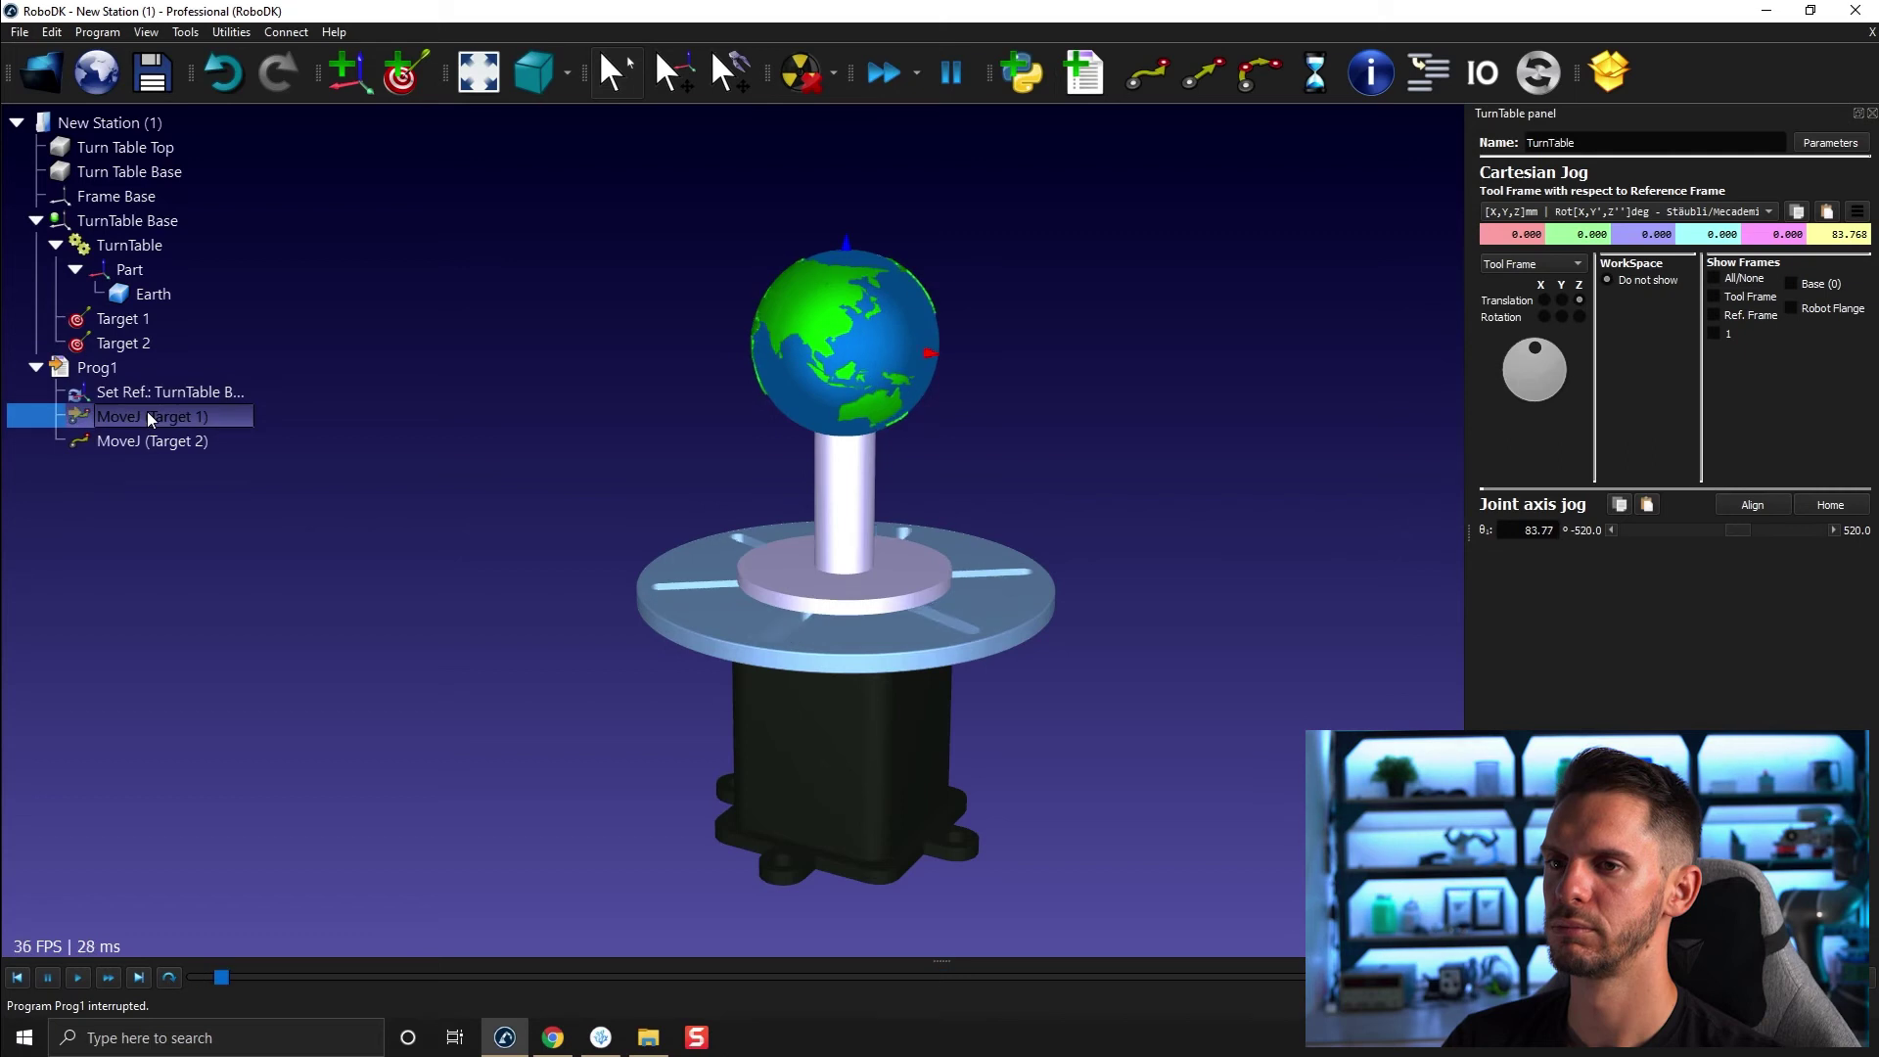
double_click(118, 320)
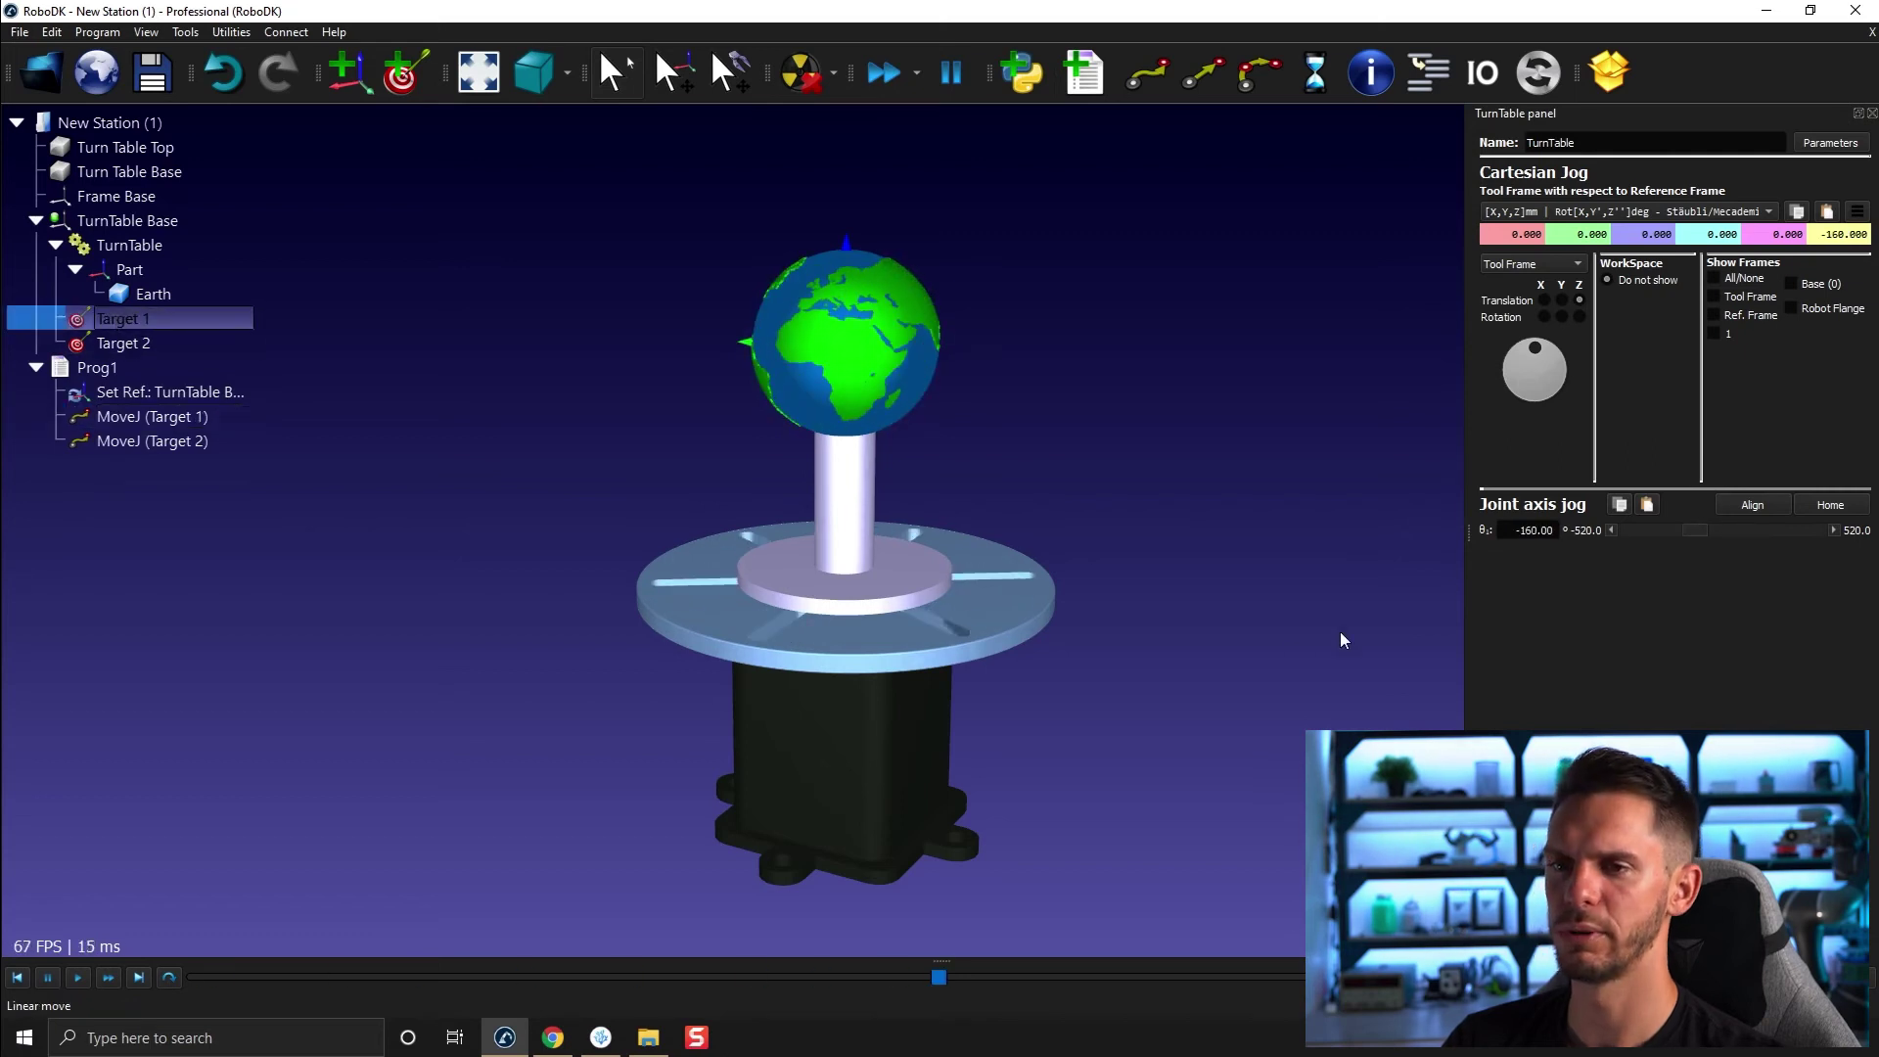
double_click(1529, 531)
text(-520)
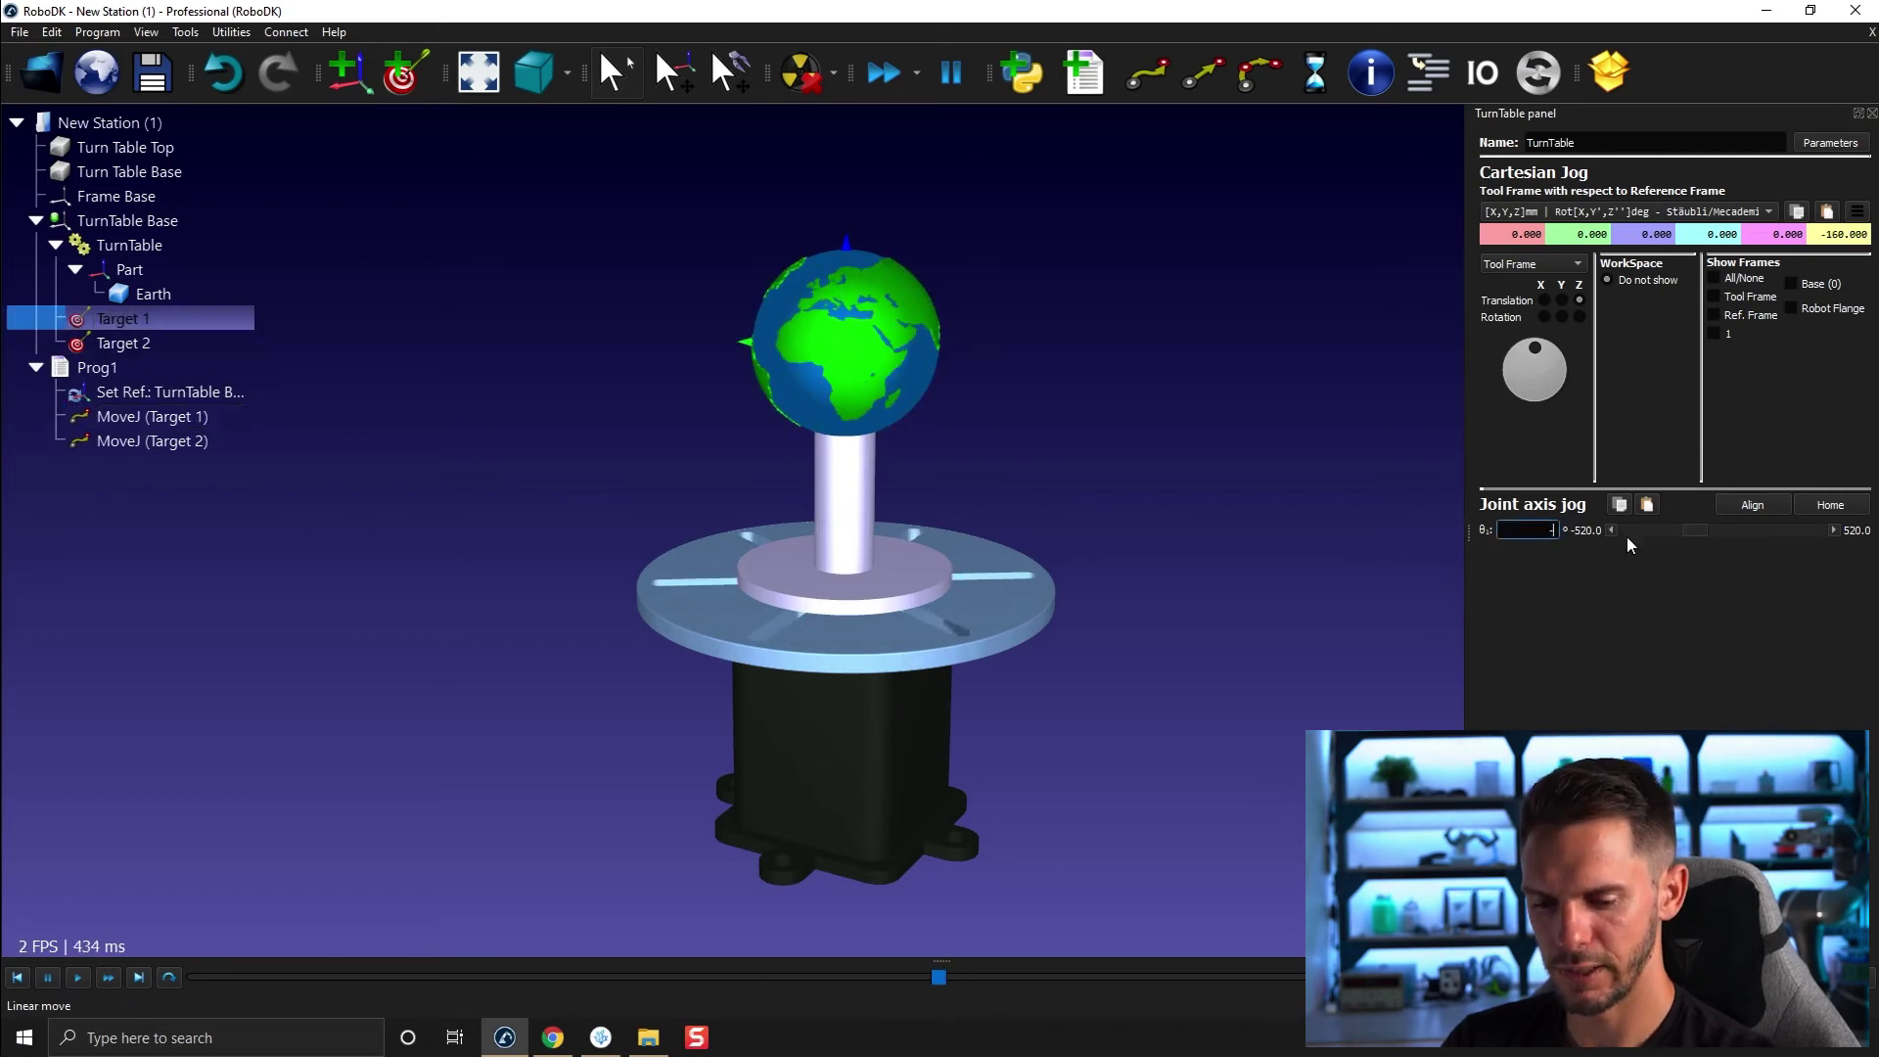
key(Return)
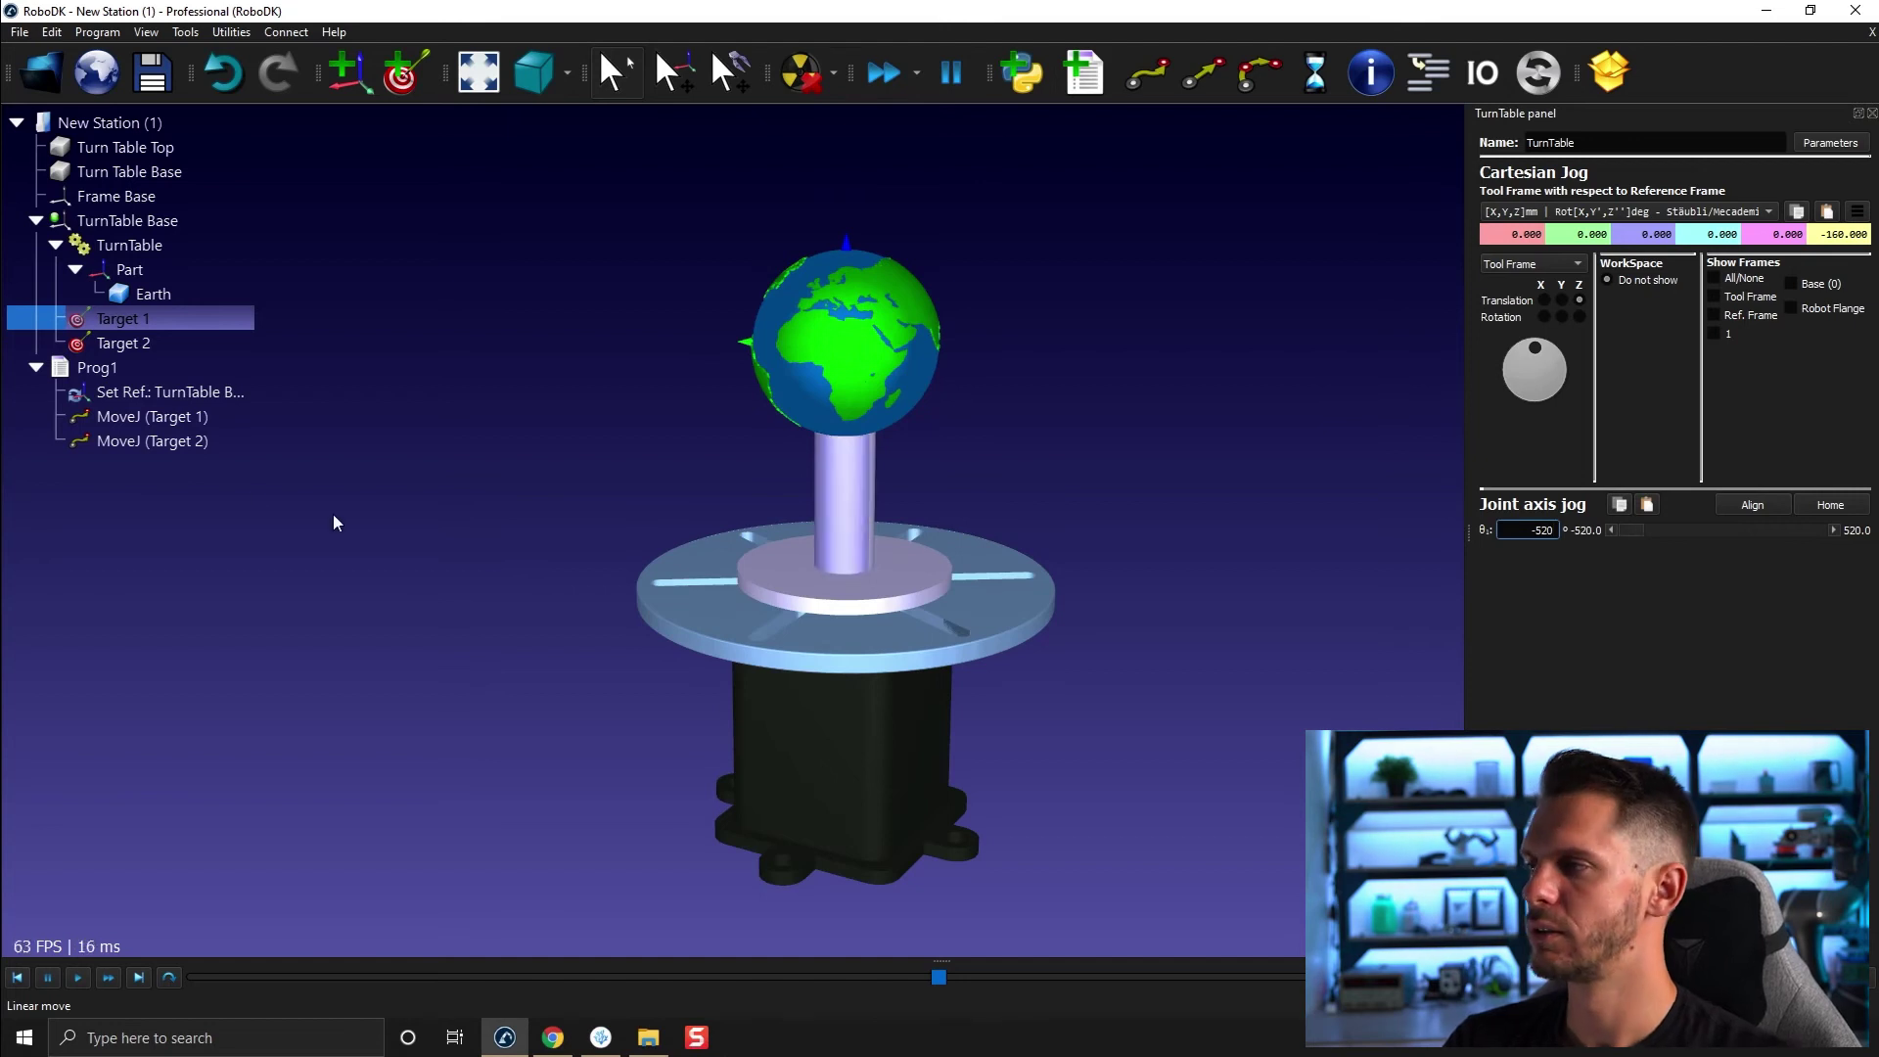
- Teach Target 1 the current turntable position and jump between Target 2 and Target 1
right_click(193, 325)
click(281, 399)
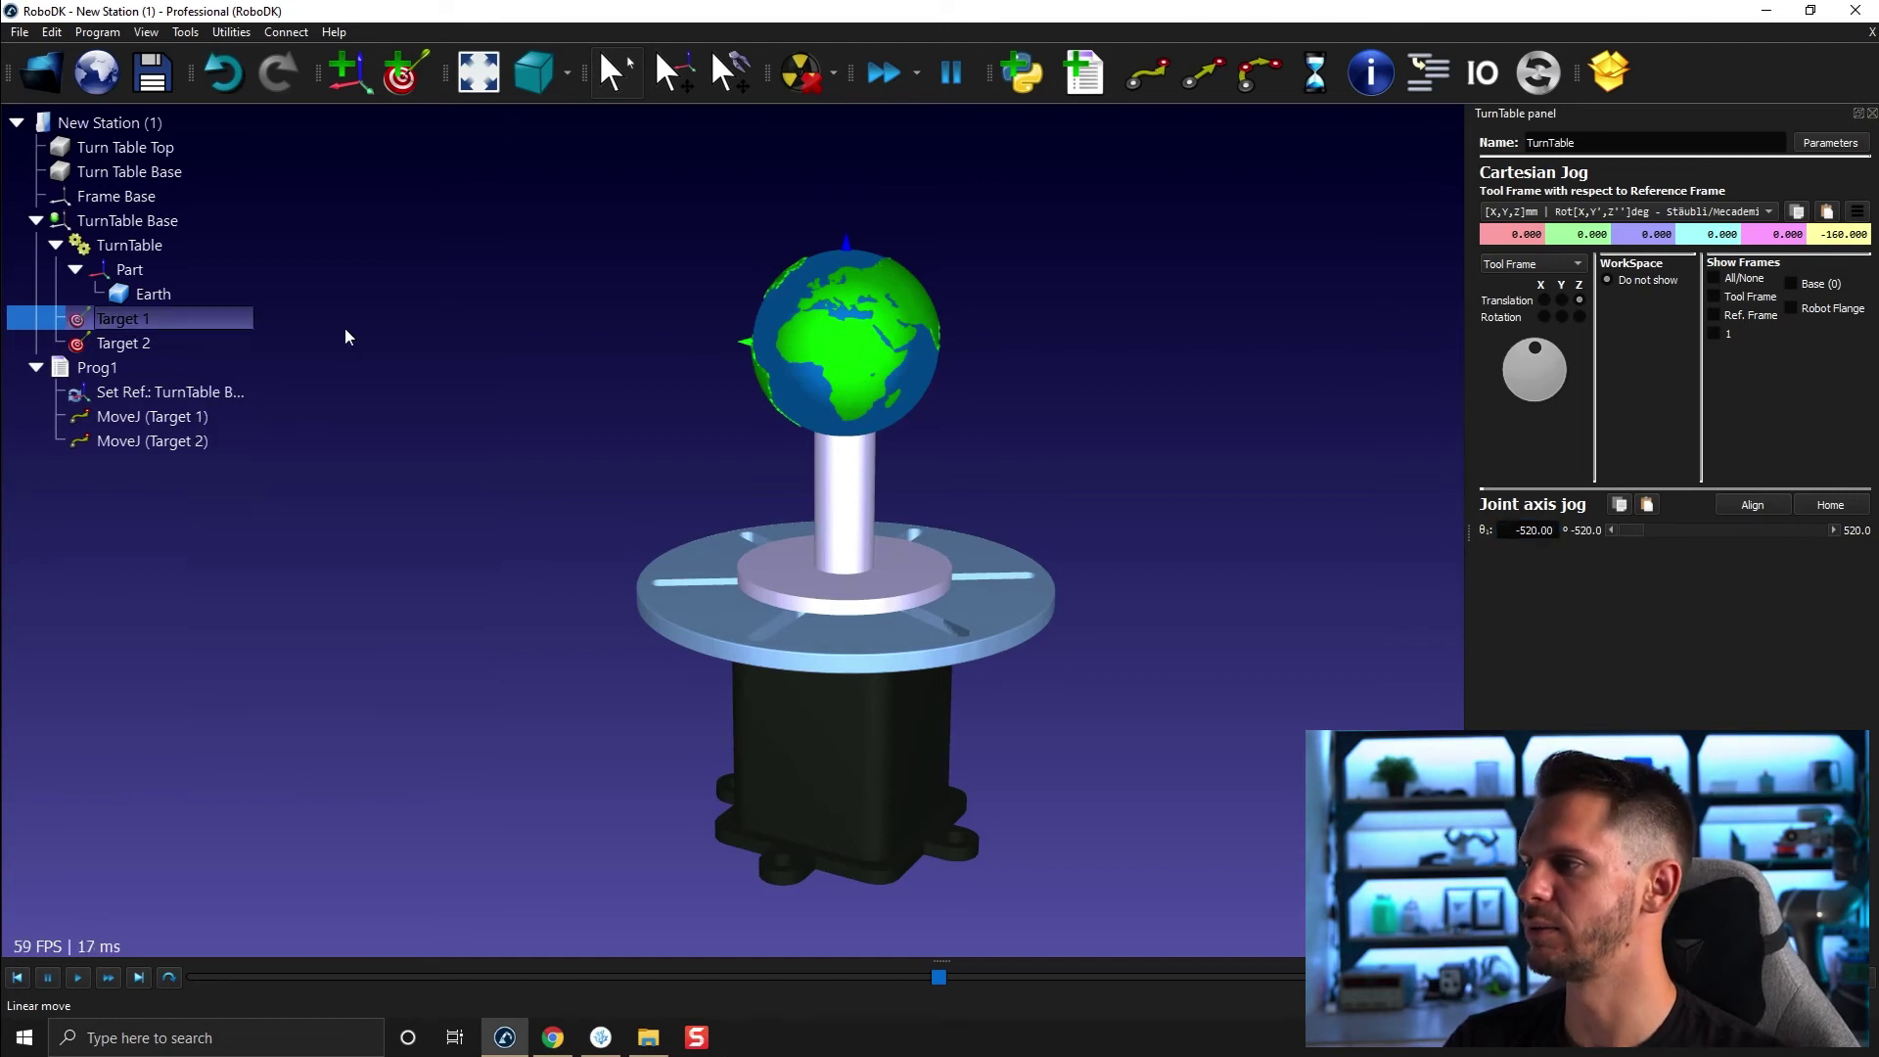
double_click(186, 343)
double_click(167, 317)
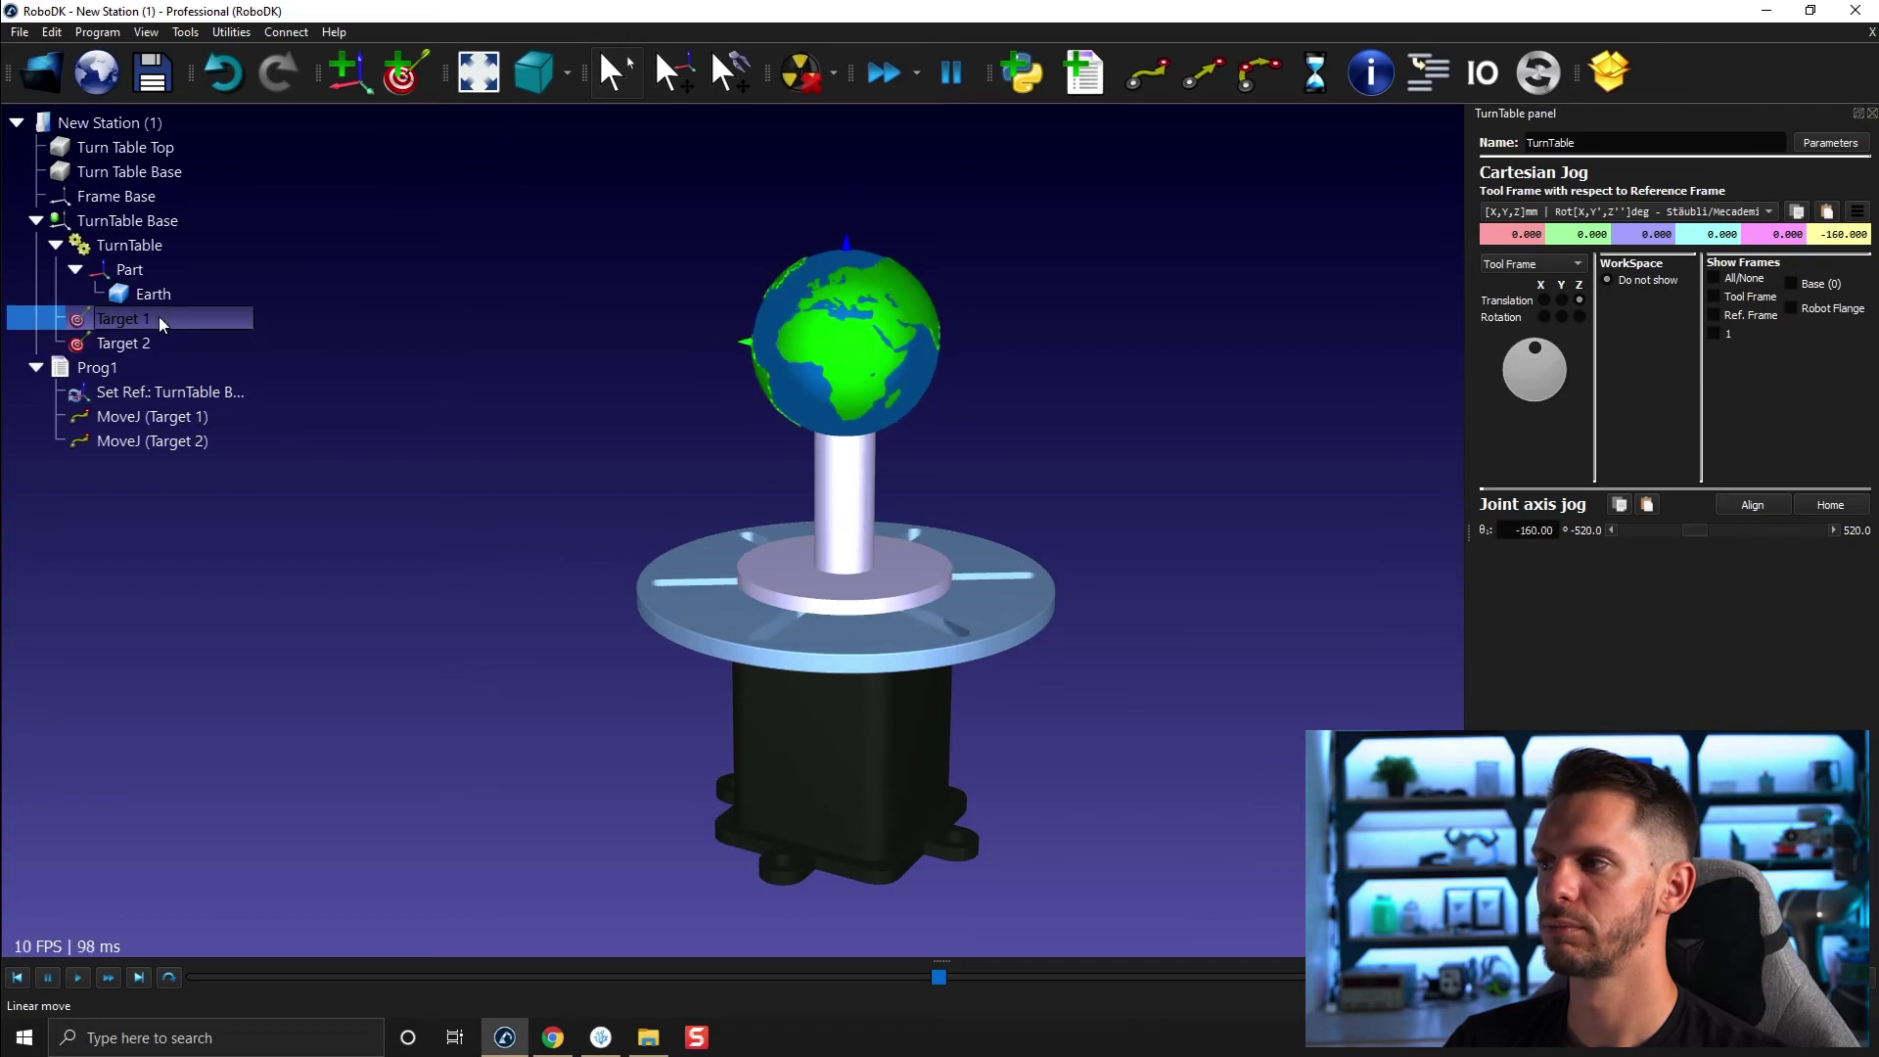
- Store the current -160 degree joint value in Target 1 via its properties, then run MoveJ (Target 1)
right_click(163, 325)
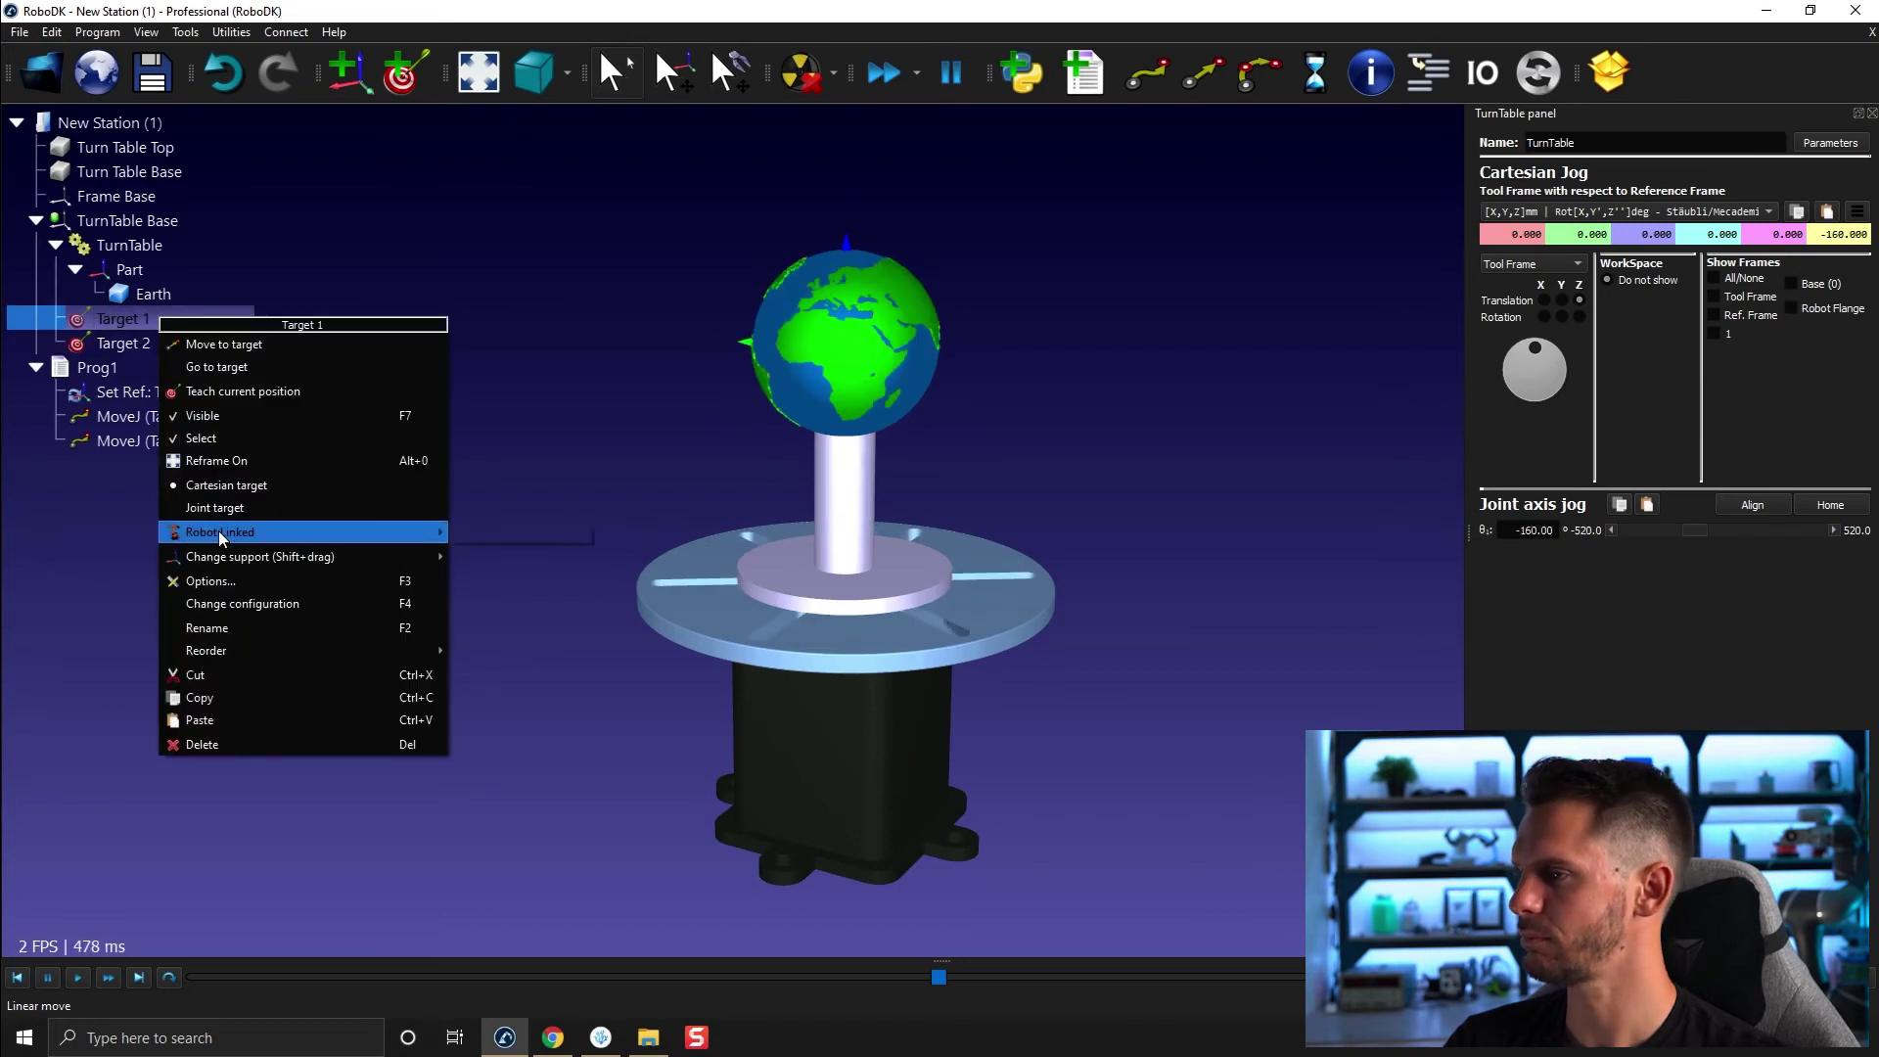
mouse_move(221, 539)
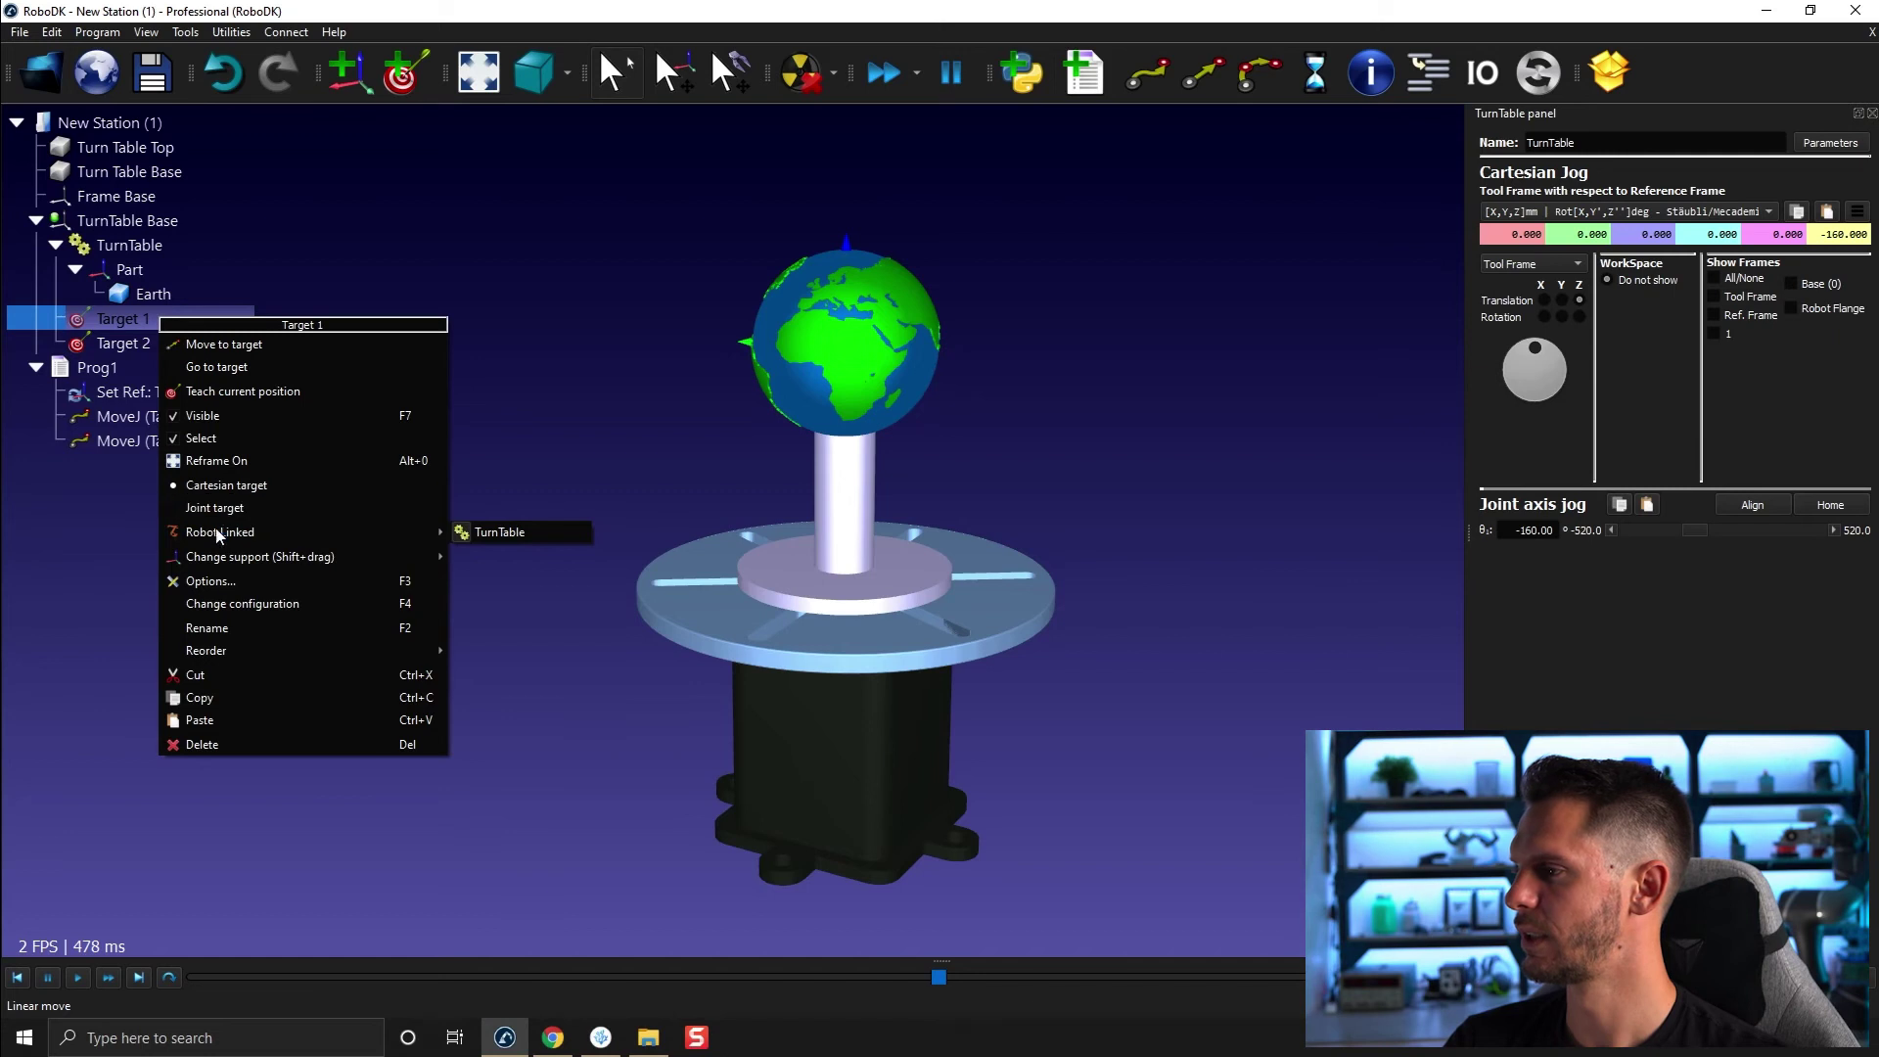
click(210, 581)
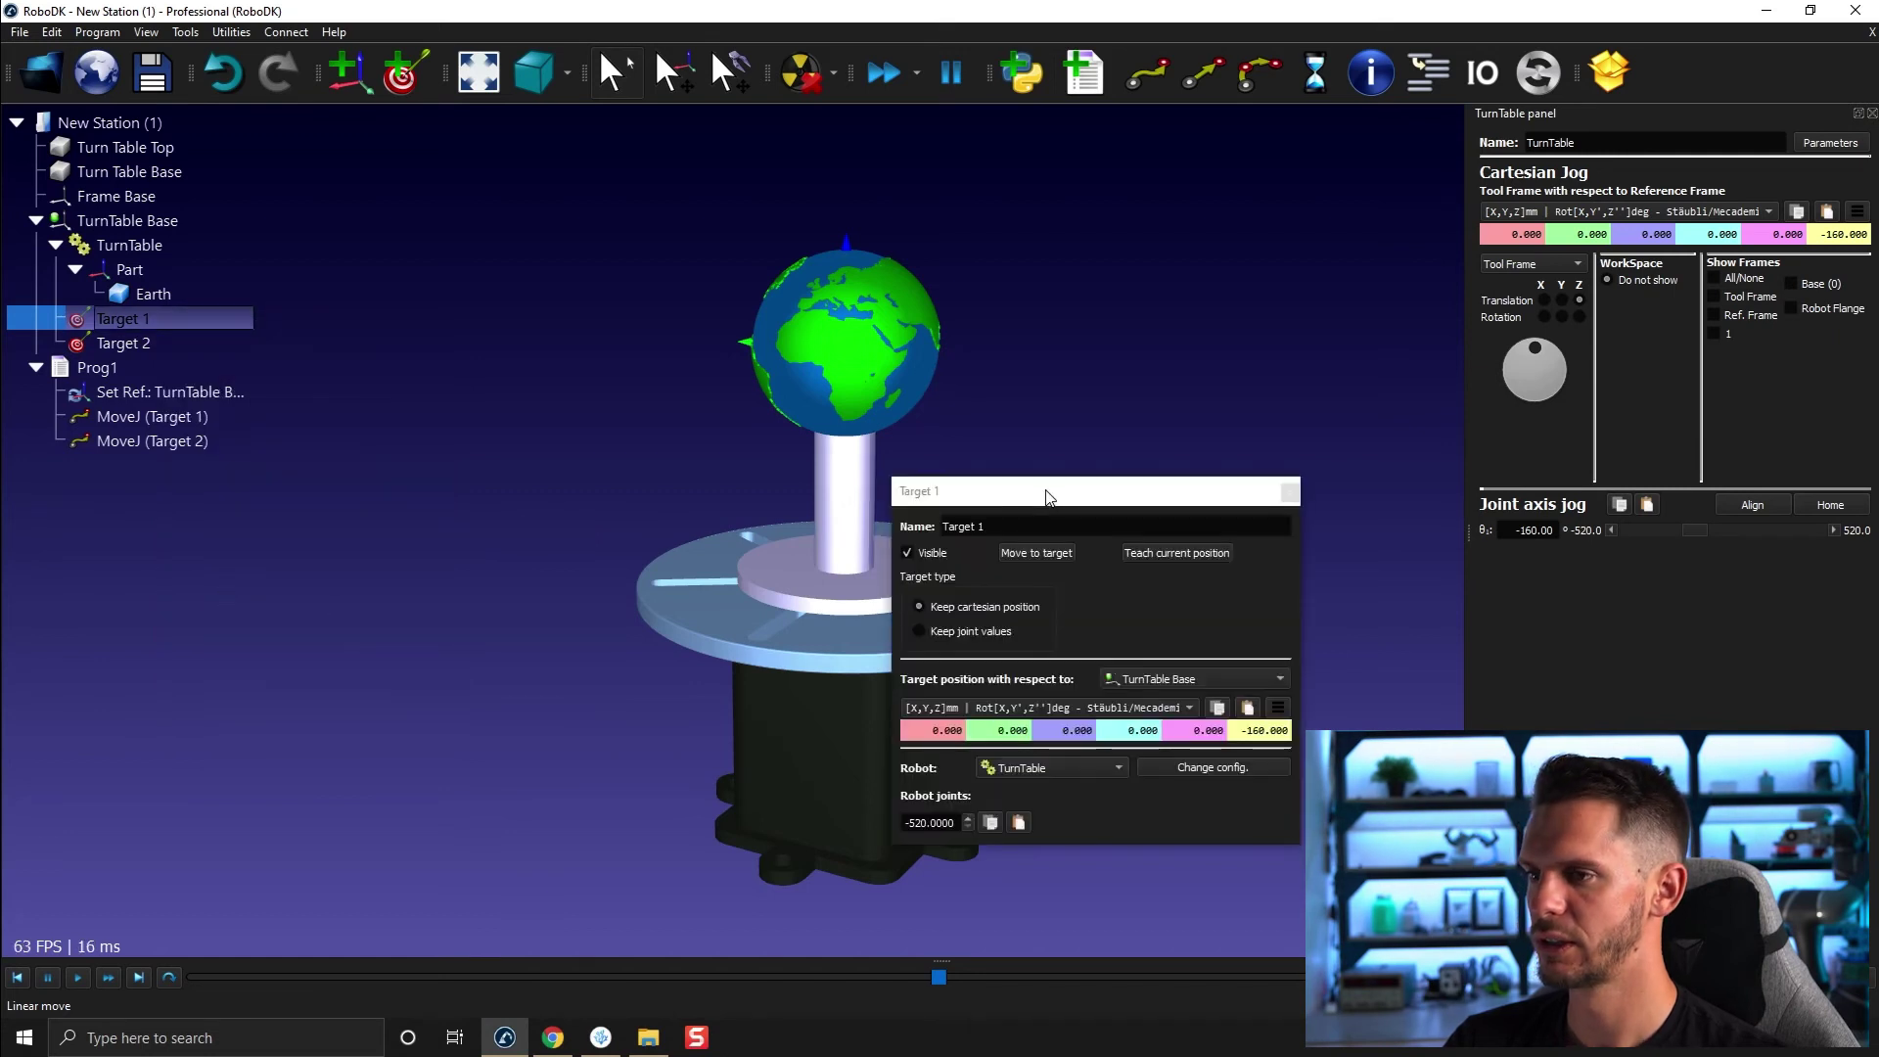
drag(1047, 497, 484, 110)
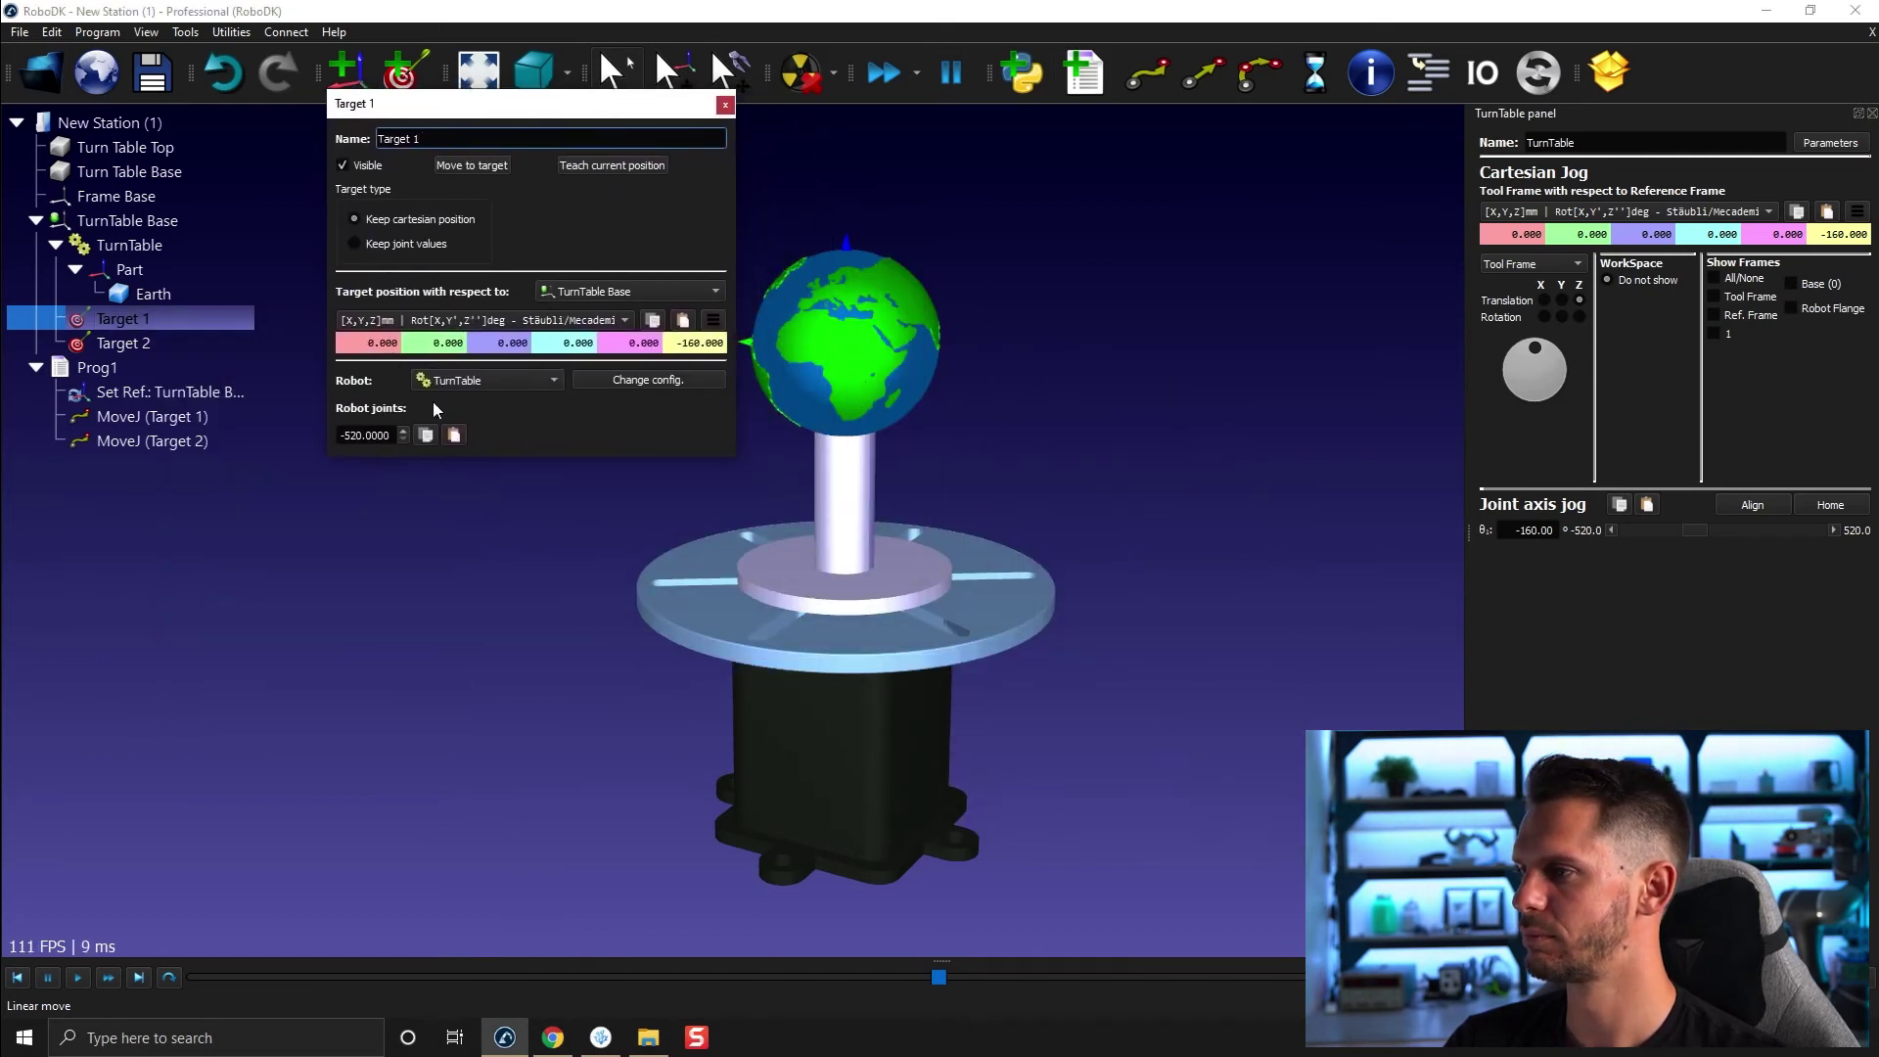
click(578, 166)
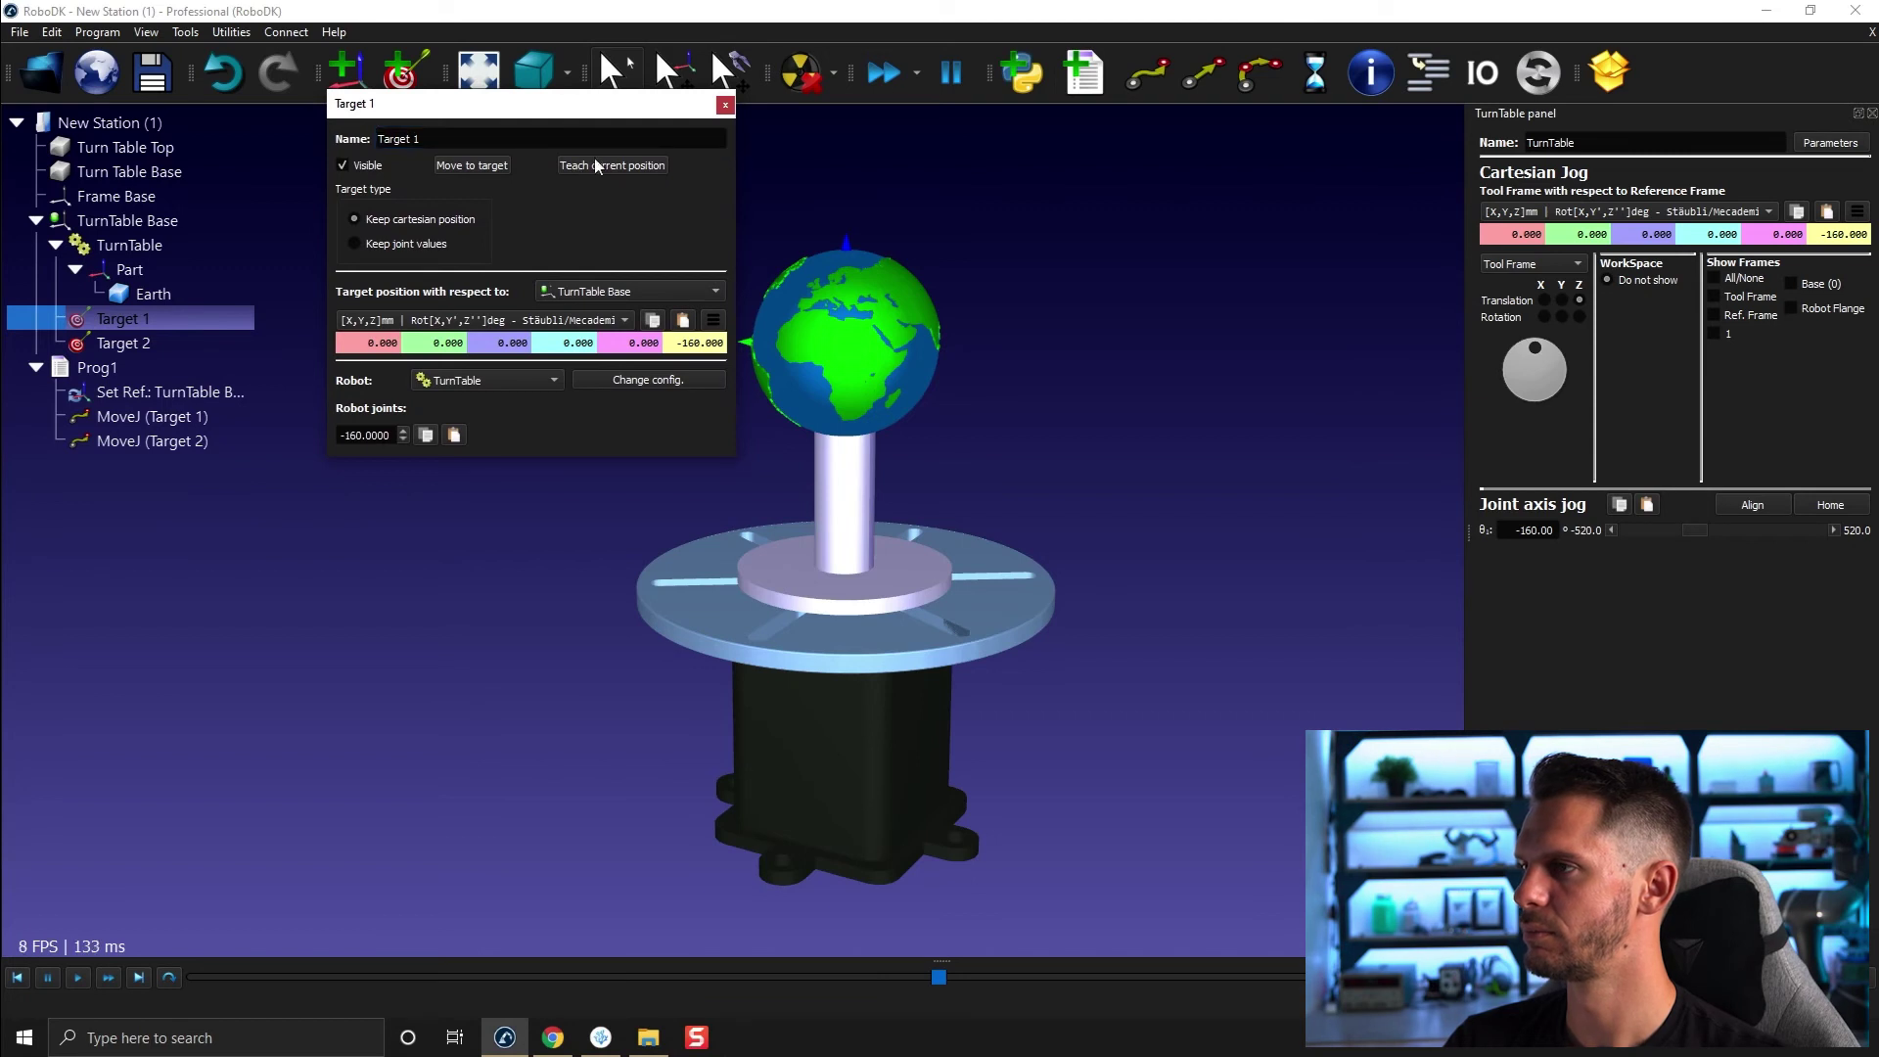
click(725, 103)
double_click(235, 417)
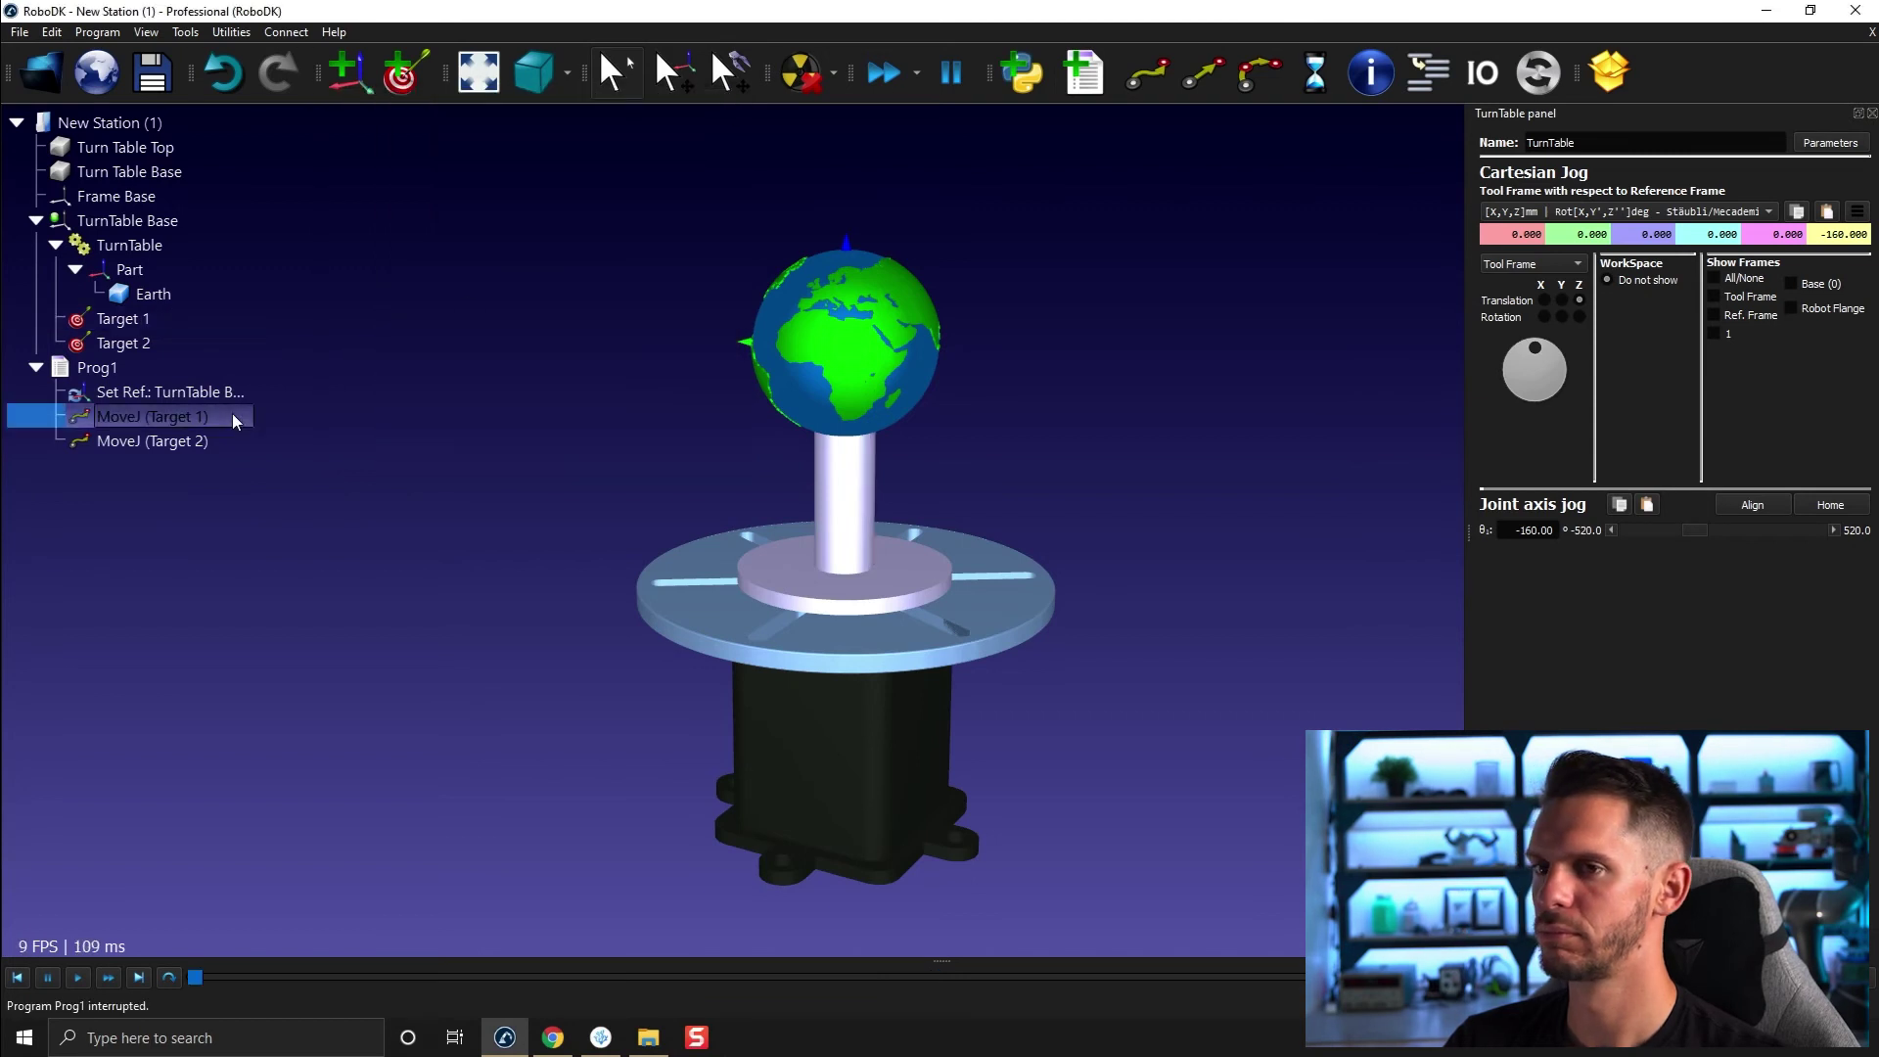
double_click(147, 421)
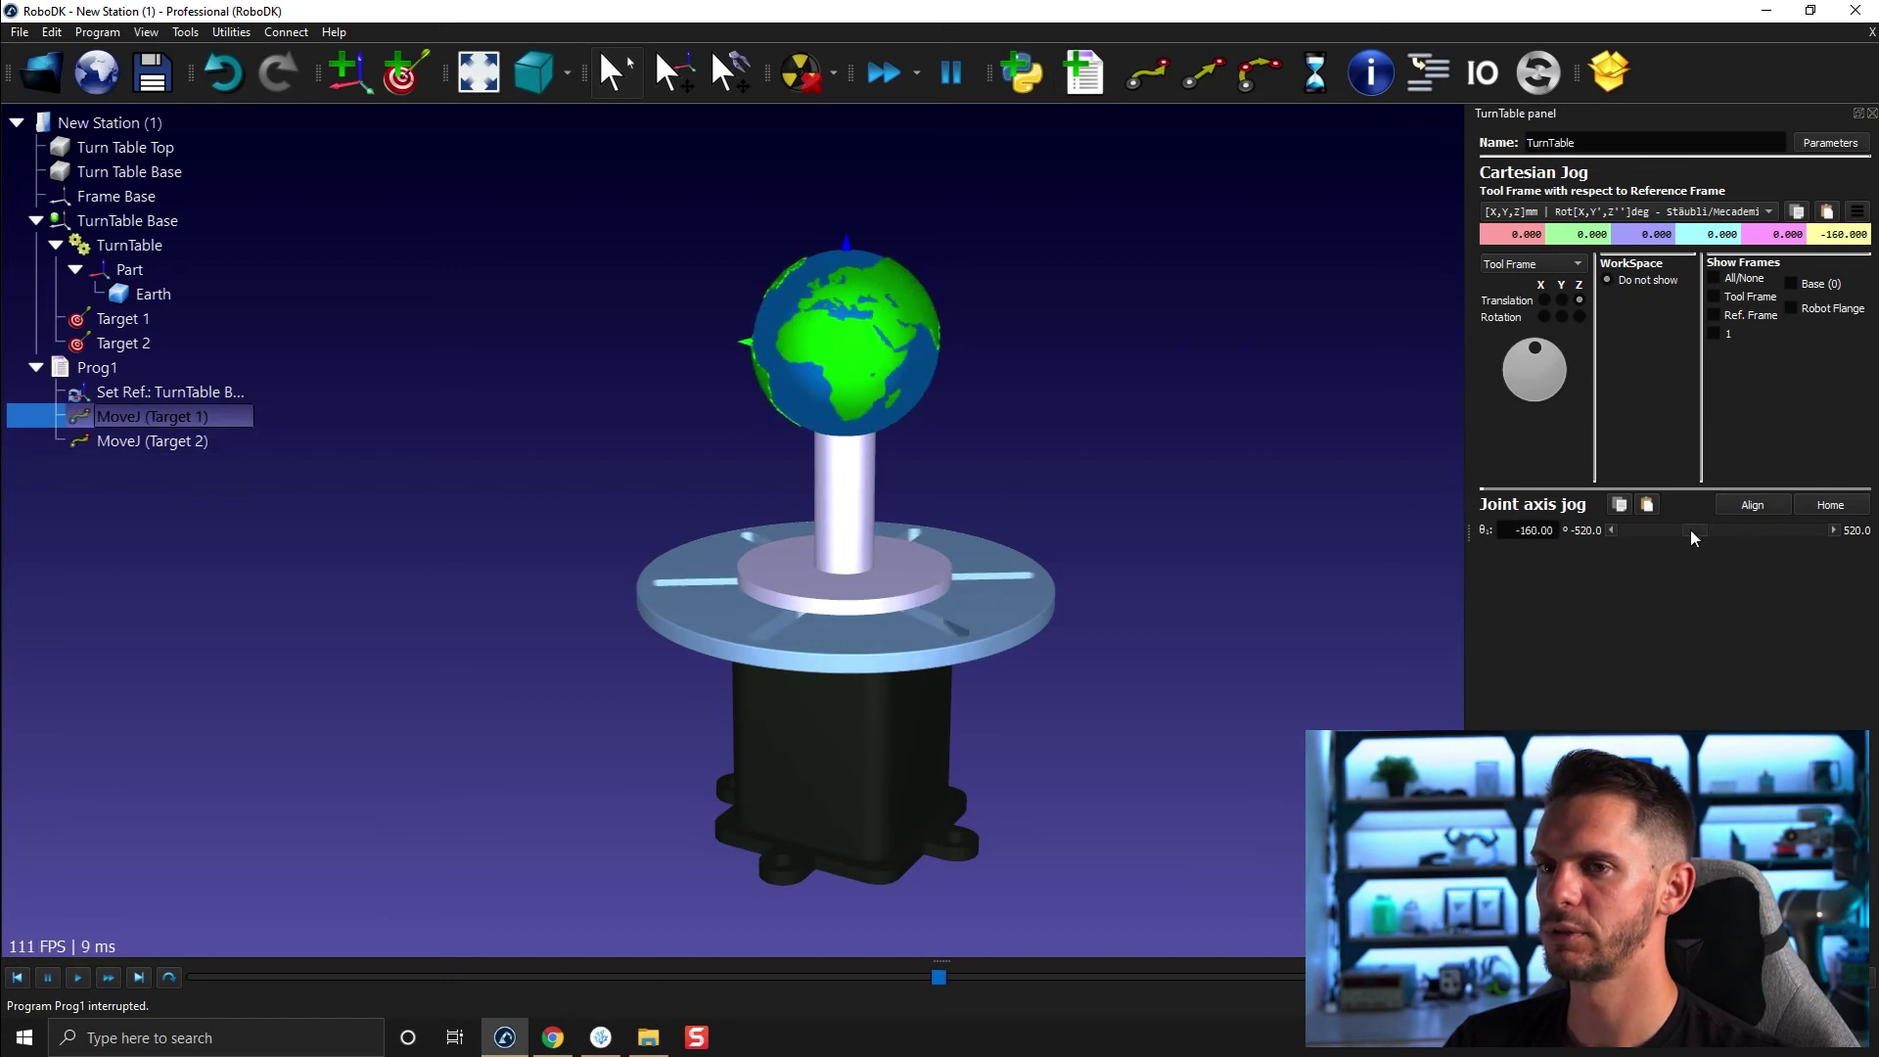
- Rotate the turntable to about -453.26 degrees and teach that position to Target 1
drag(1693, 536, 1637, 532)
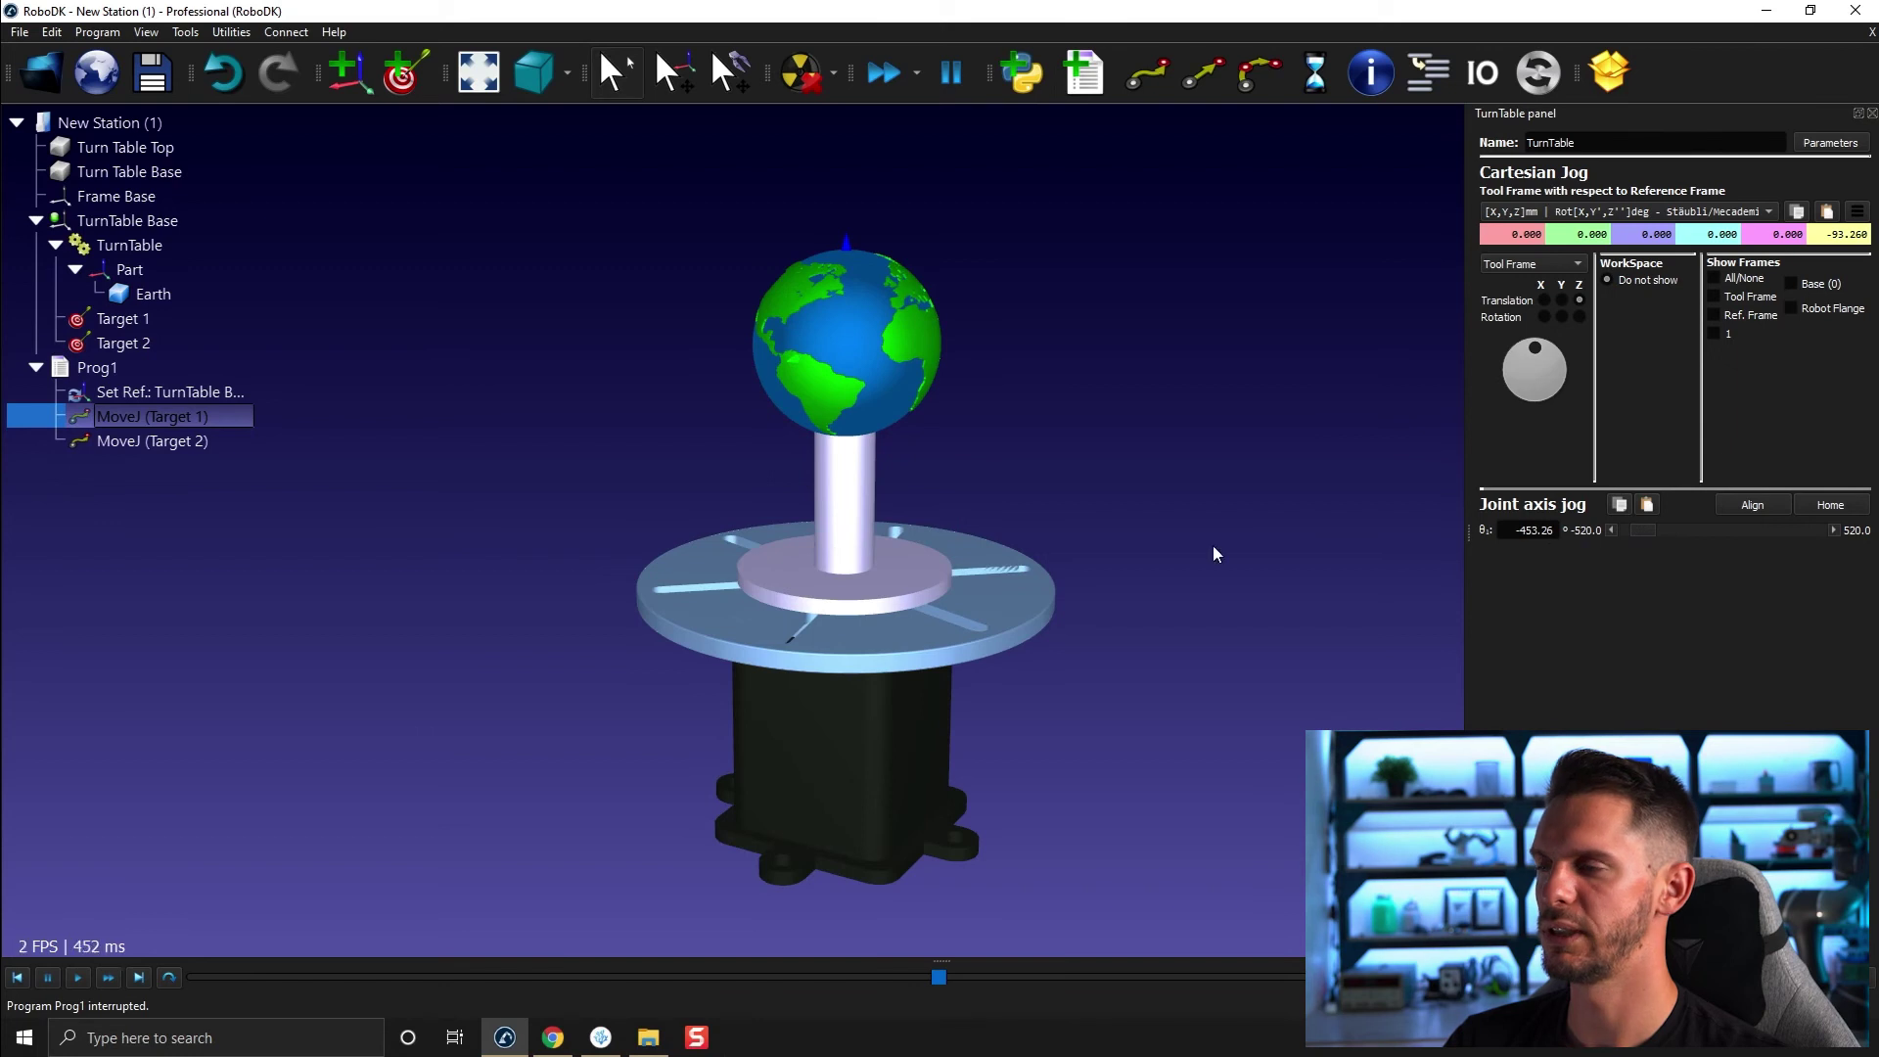
right_click(114, 320)
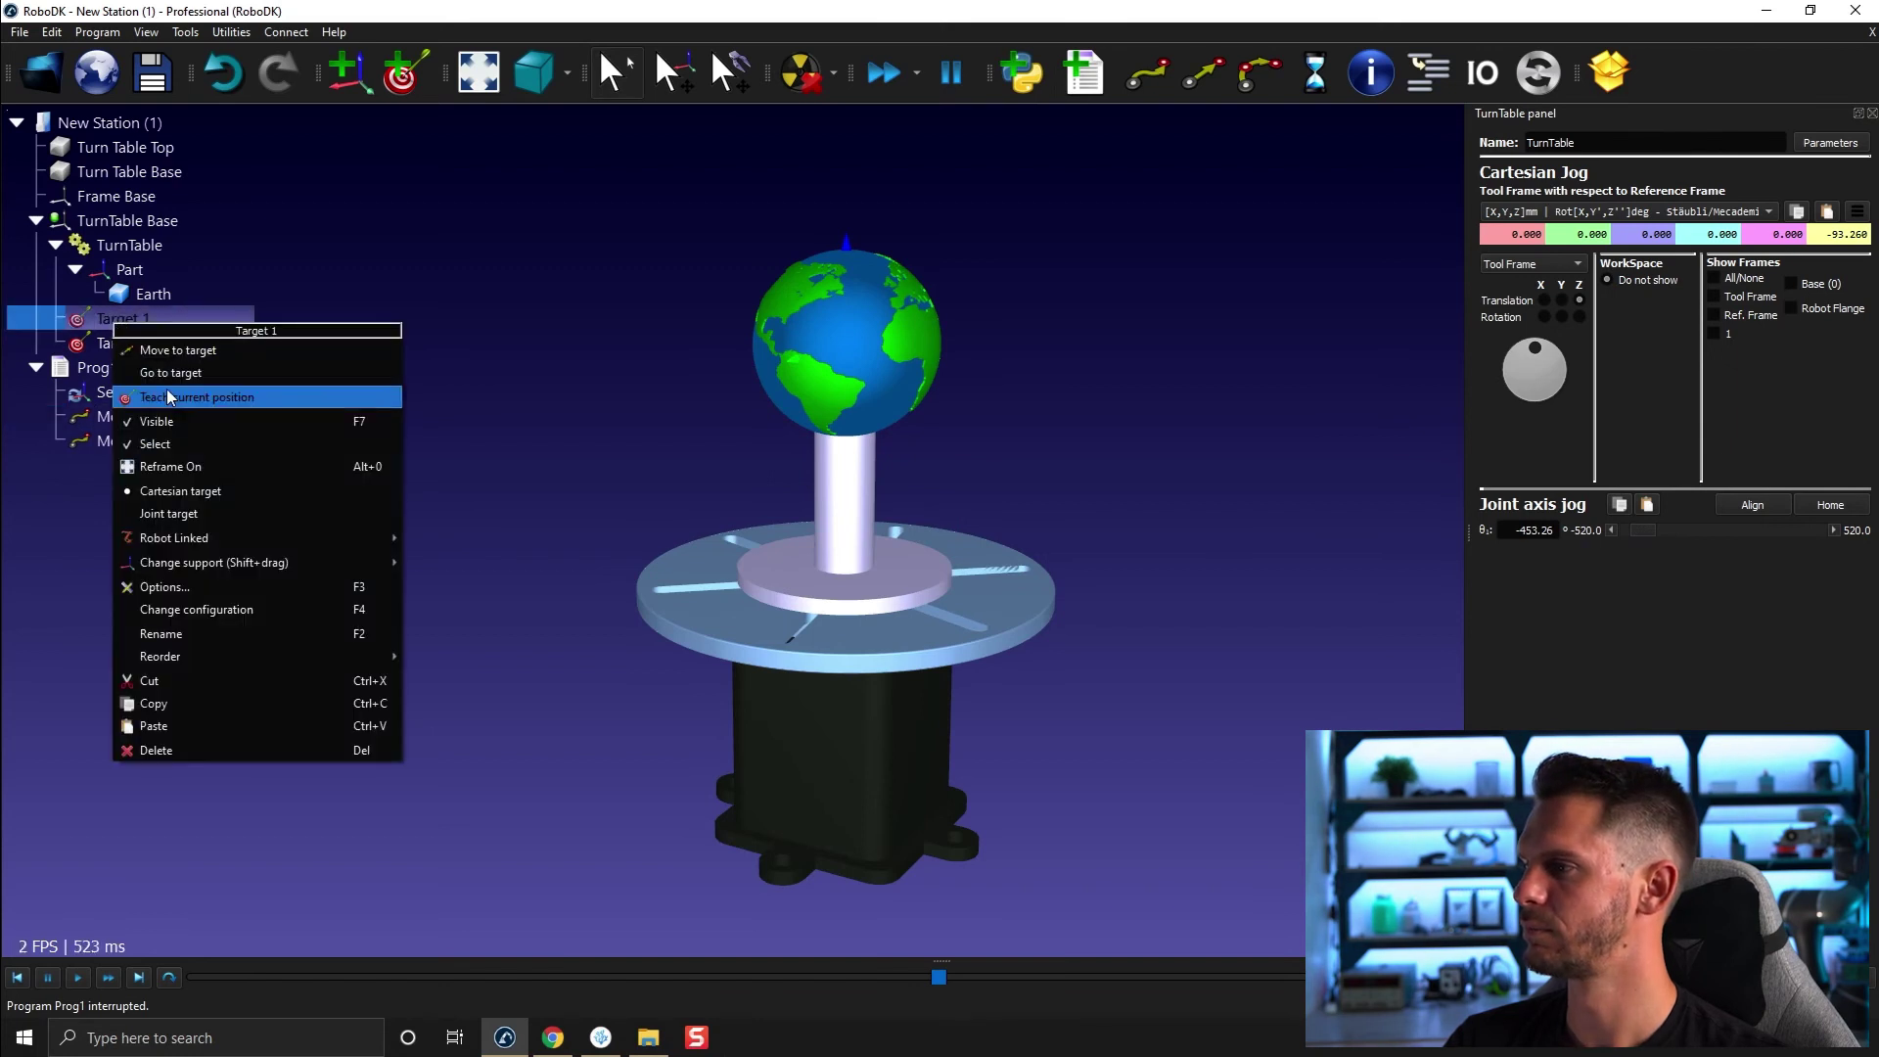
click(170, 396)
- Run Prog1 ten times to watch the Earth spin, then rotate the turntable toward its 520-degree limit
double_click(116, 369)
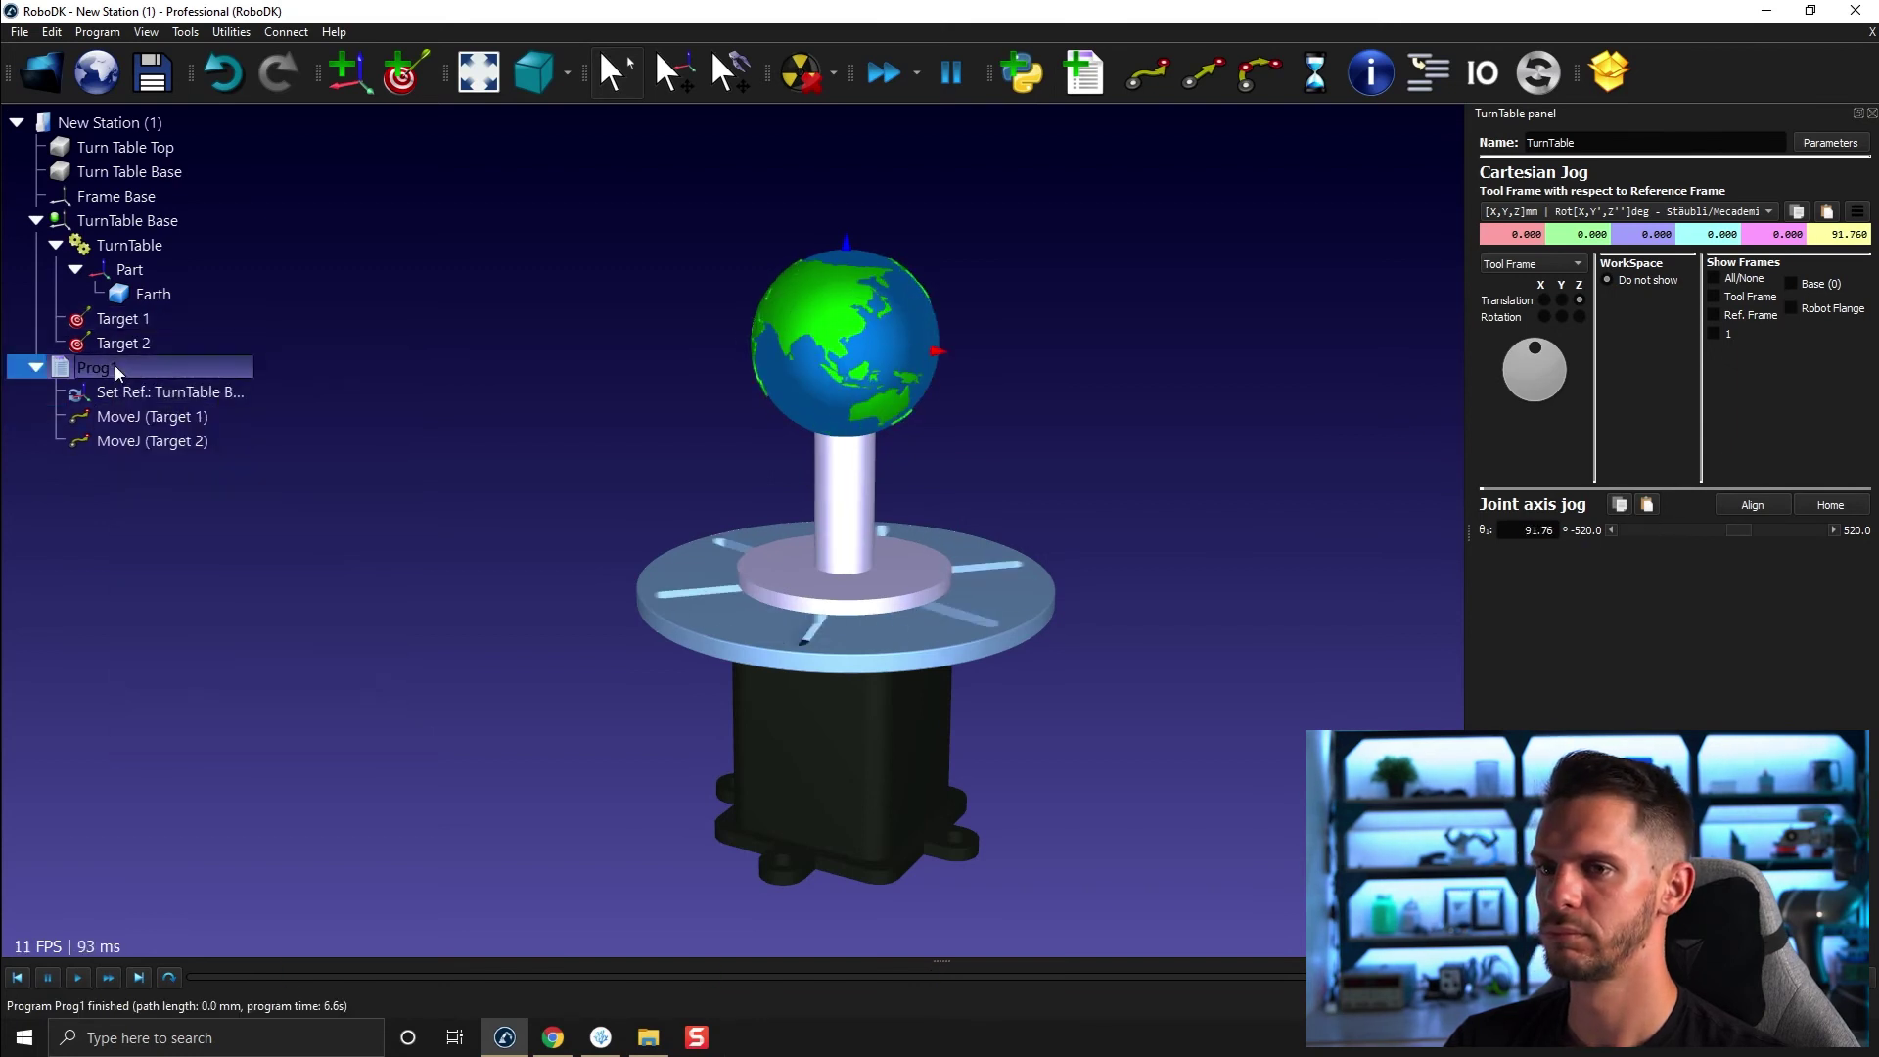
double_click(116, 370)
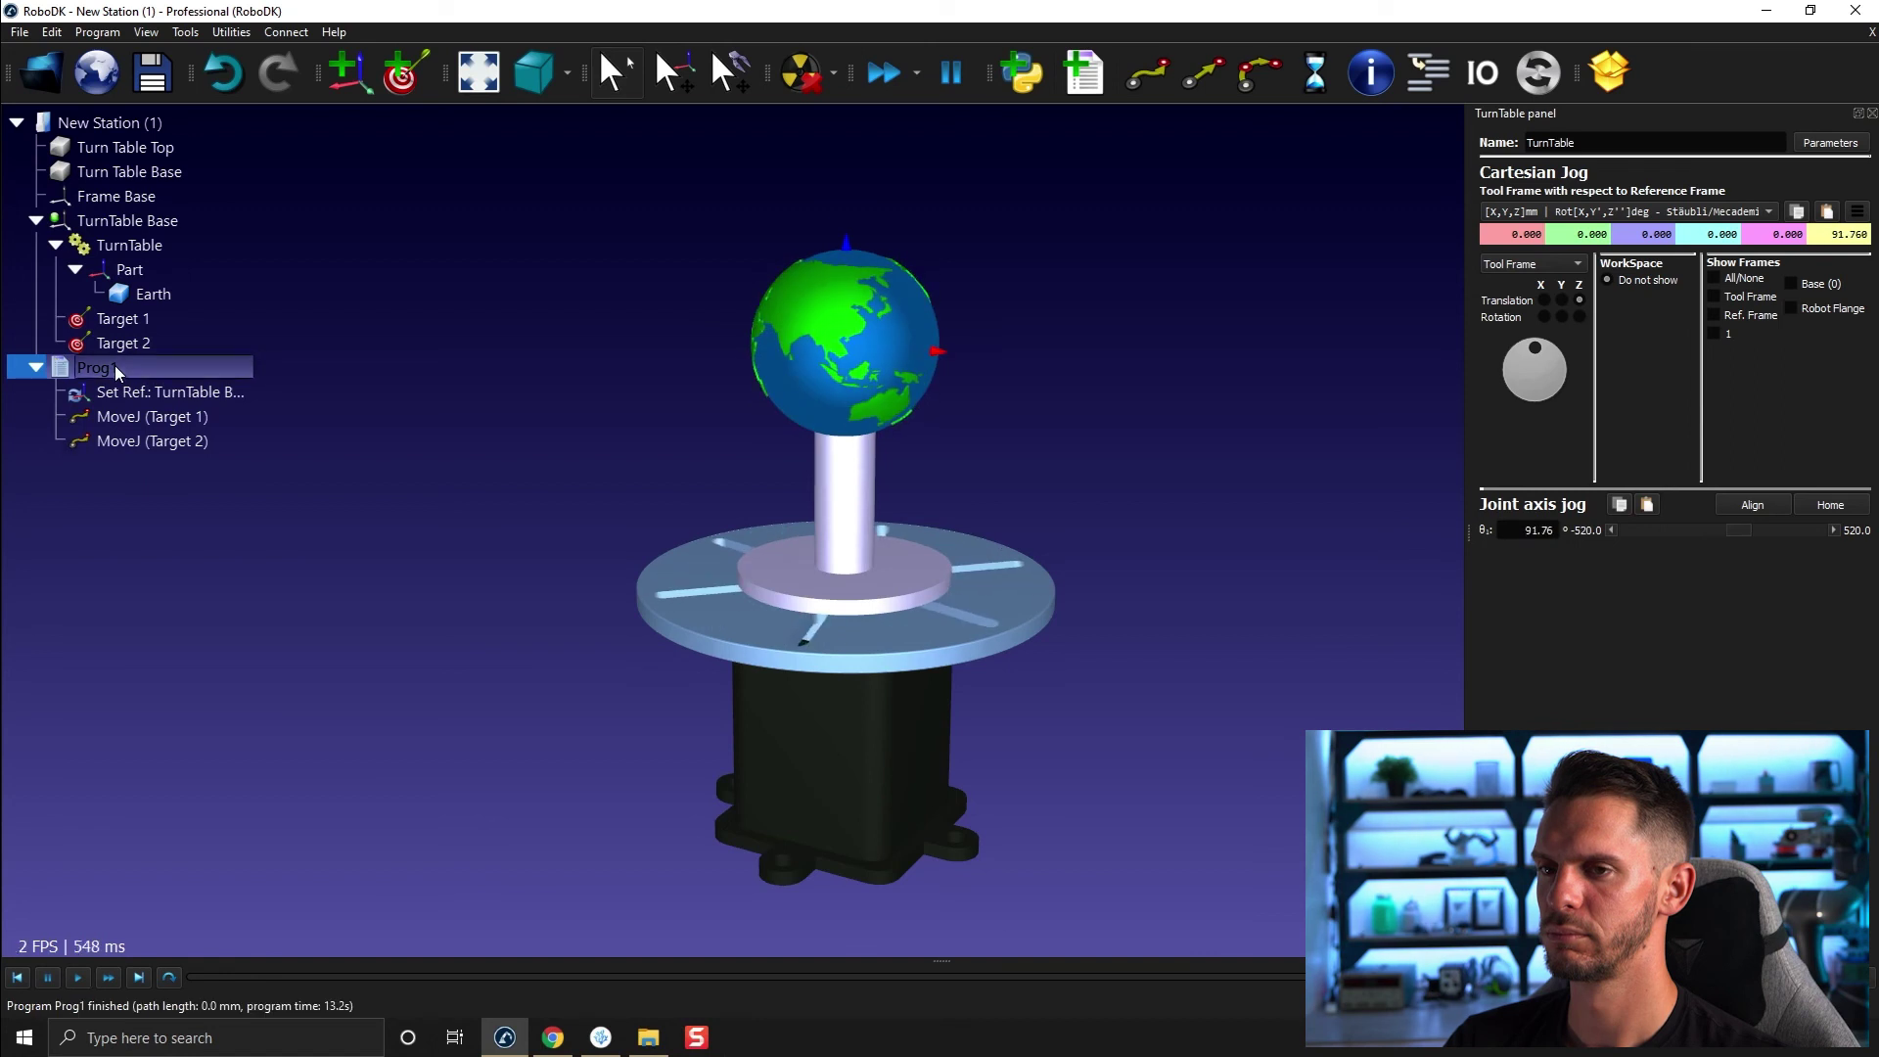
double_click(115, 370)
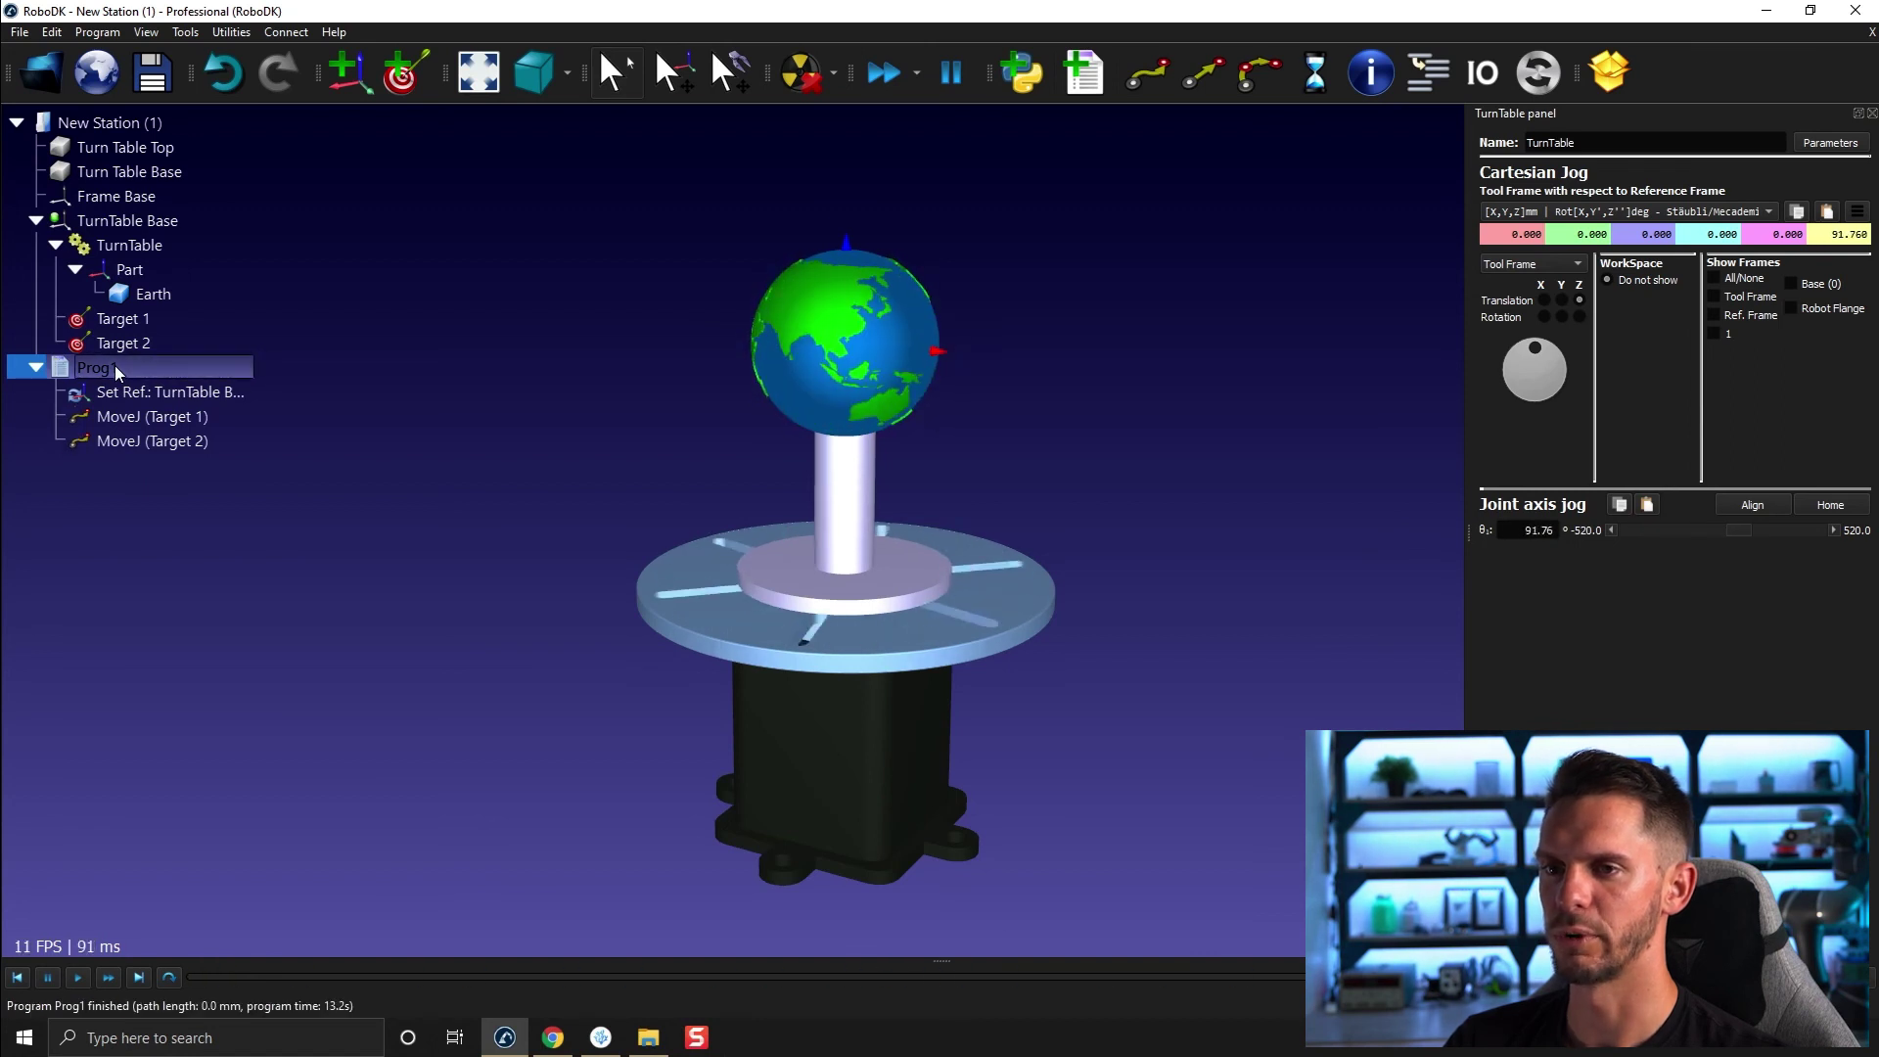
double_click(115, 370)
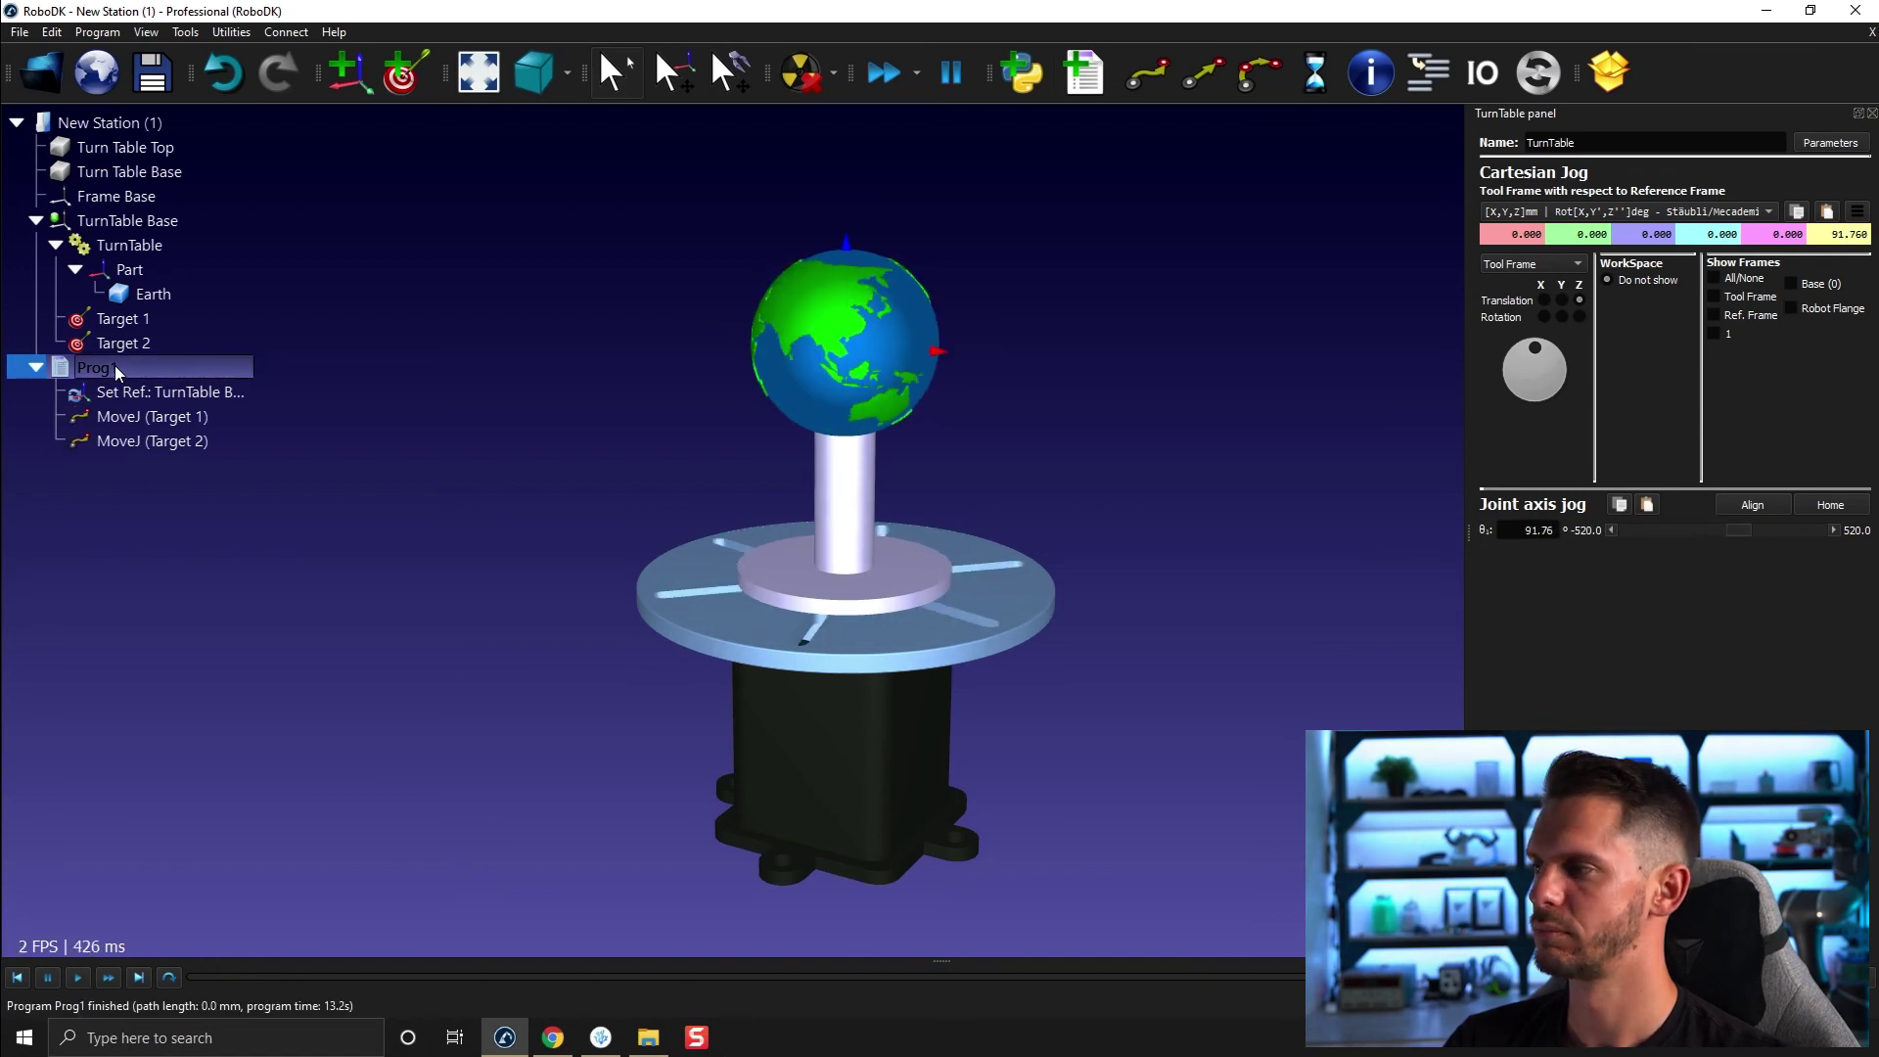
double_click(115, 370)
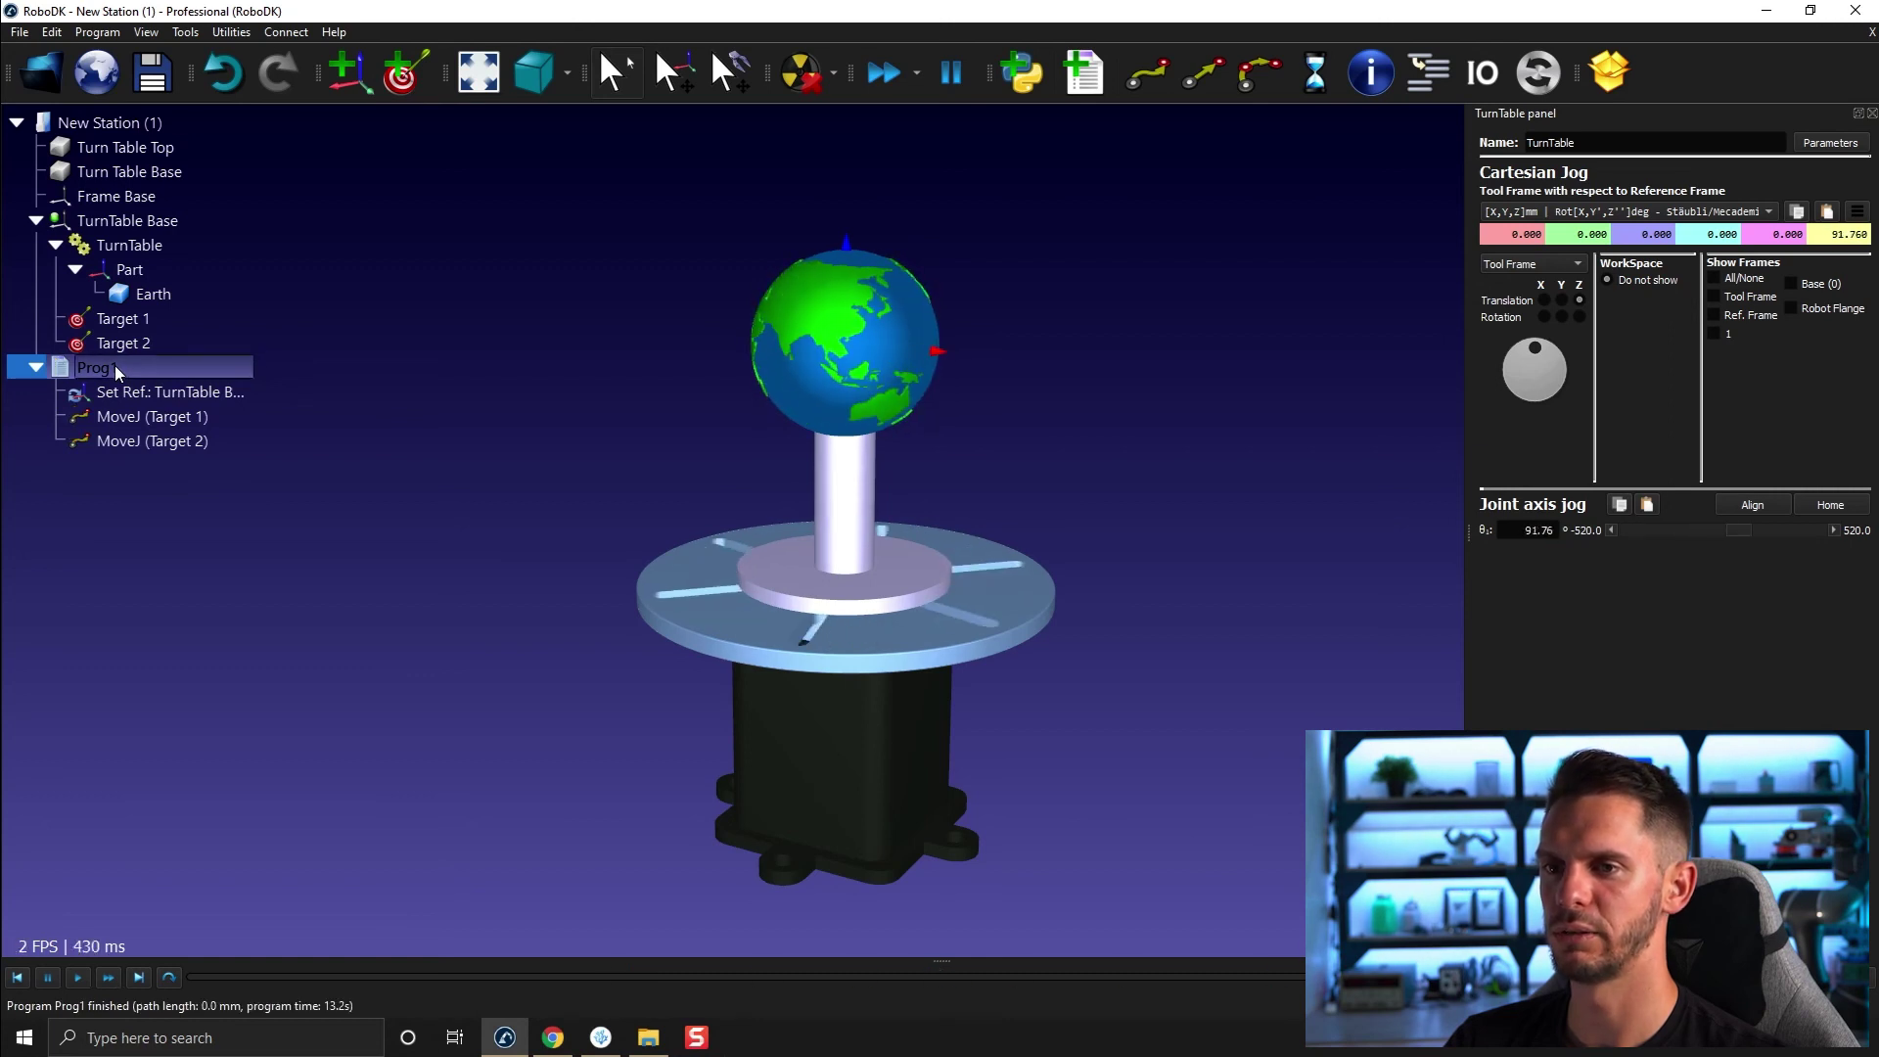
double_click(115, 370)
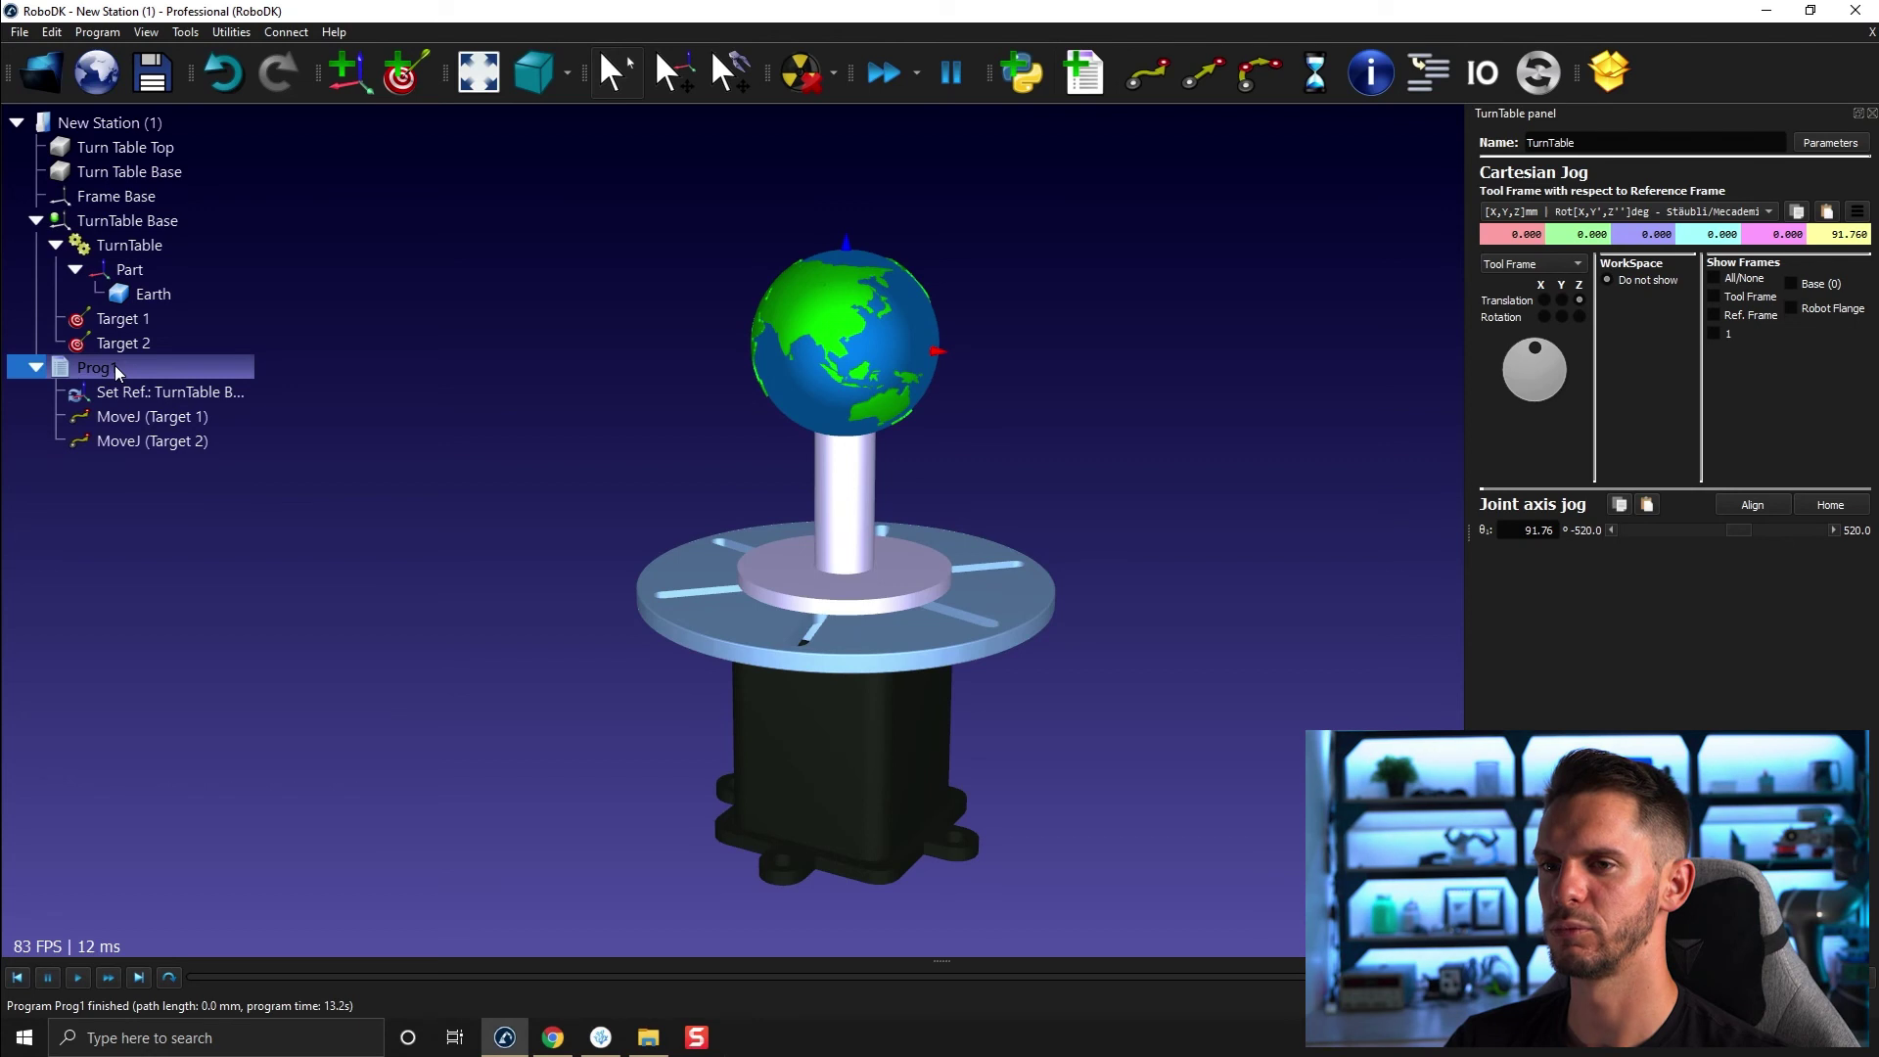
double_click(116, 370)
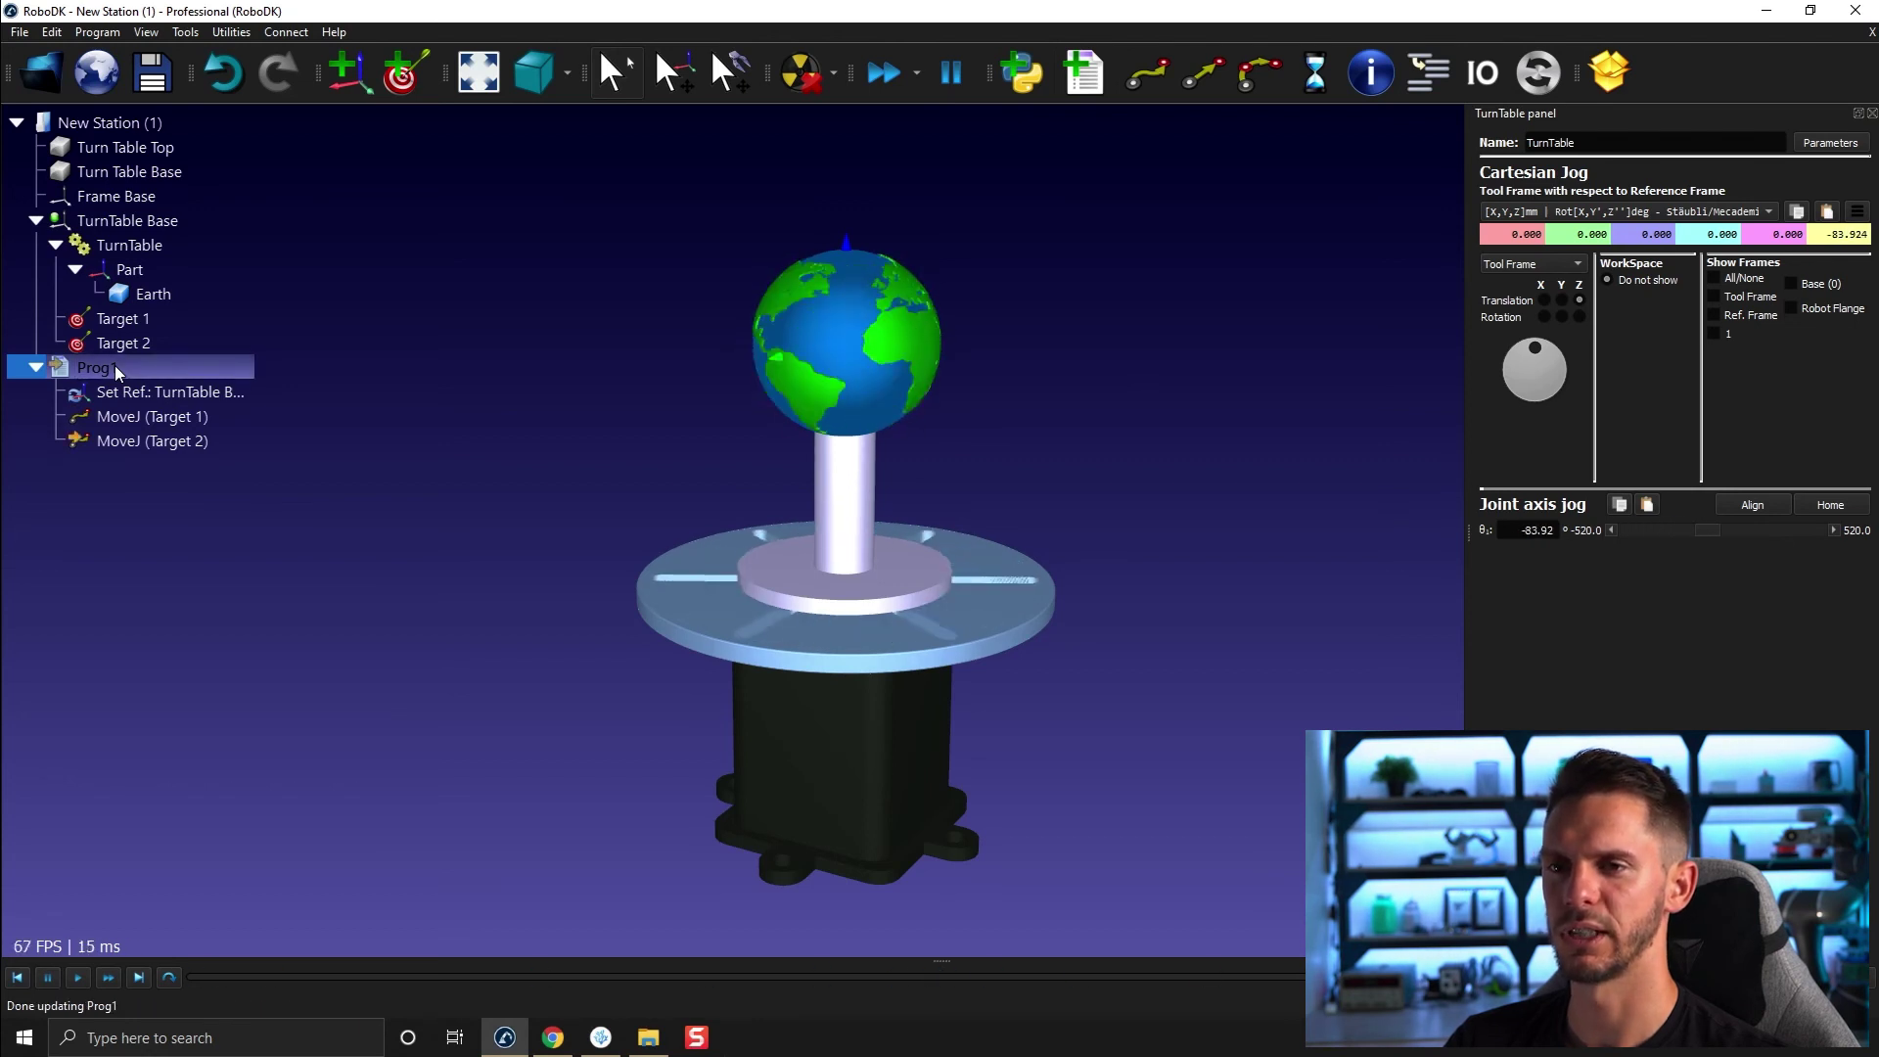
double_click(115, 370)
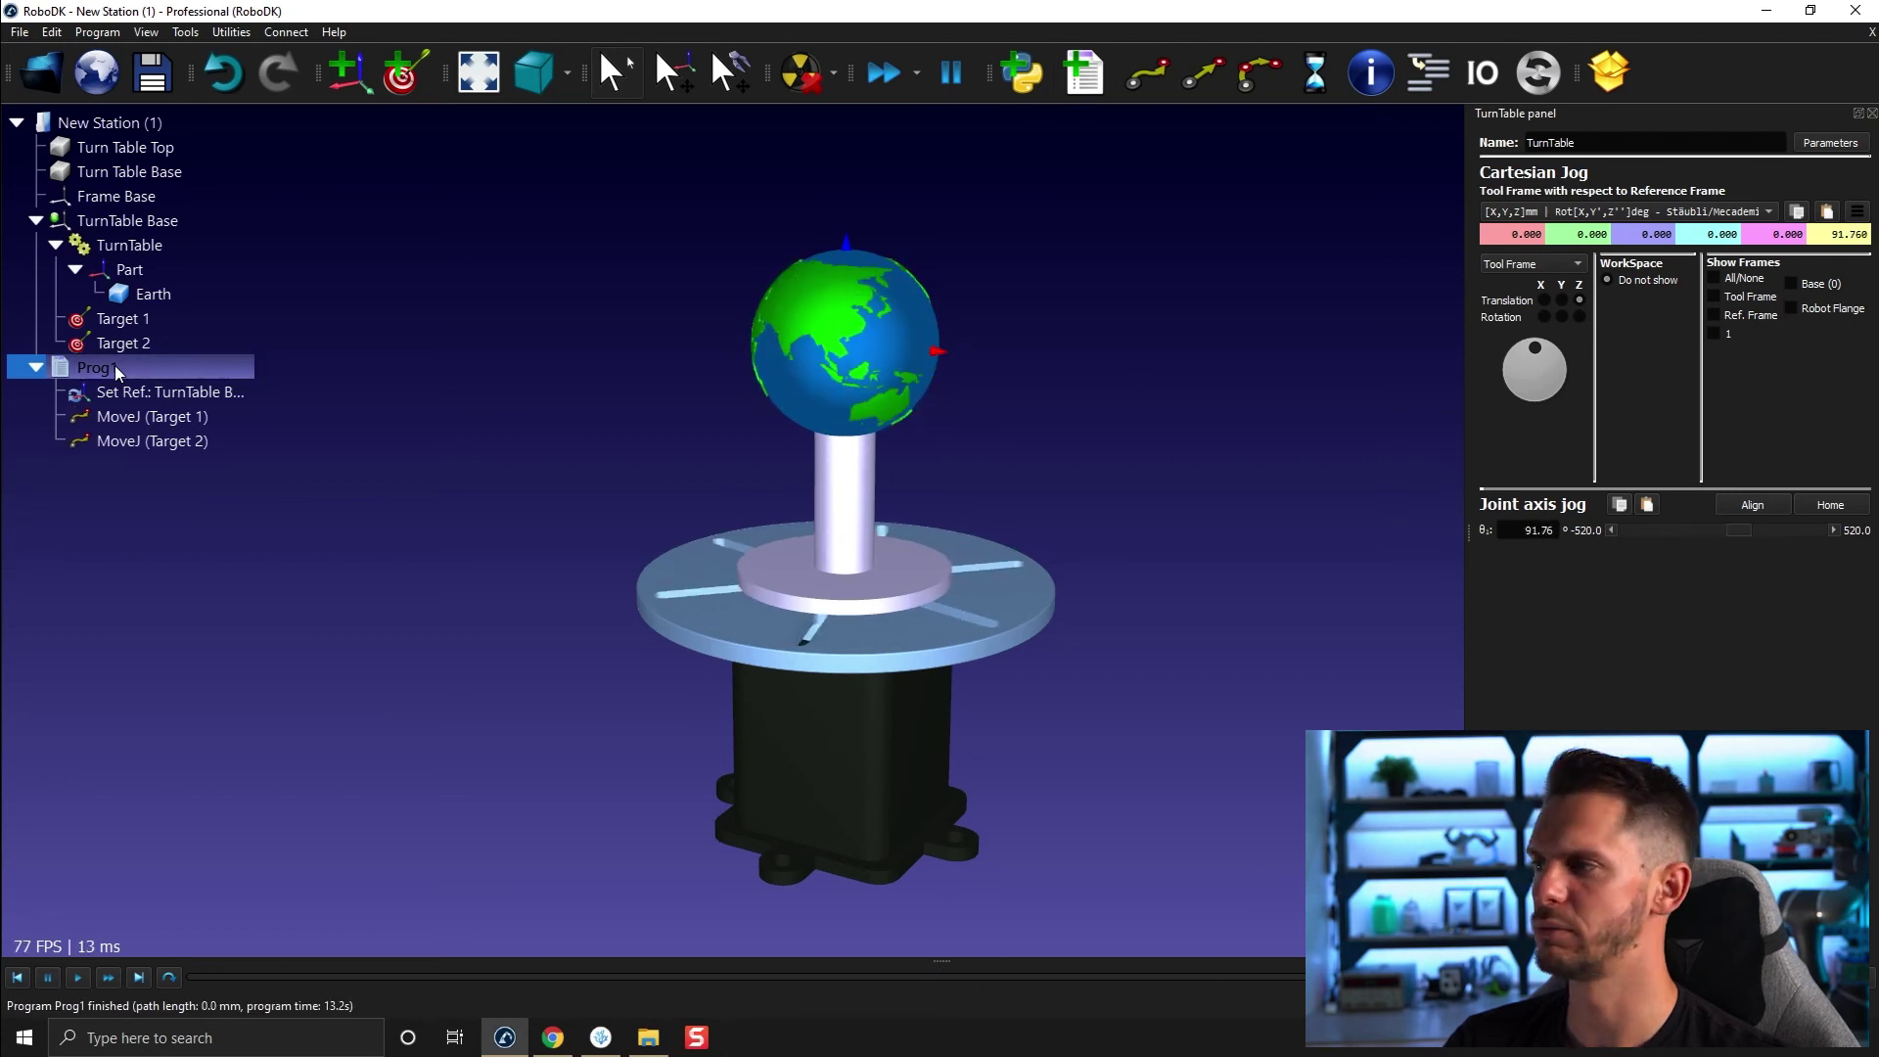
double_click(115, 370)
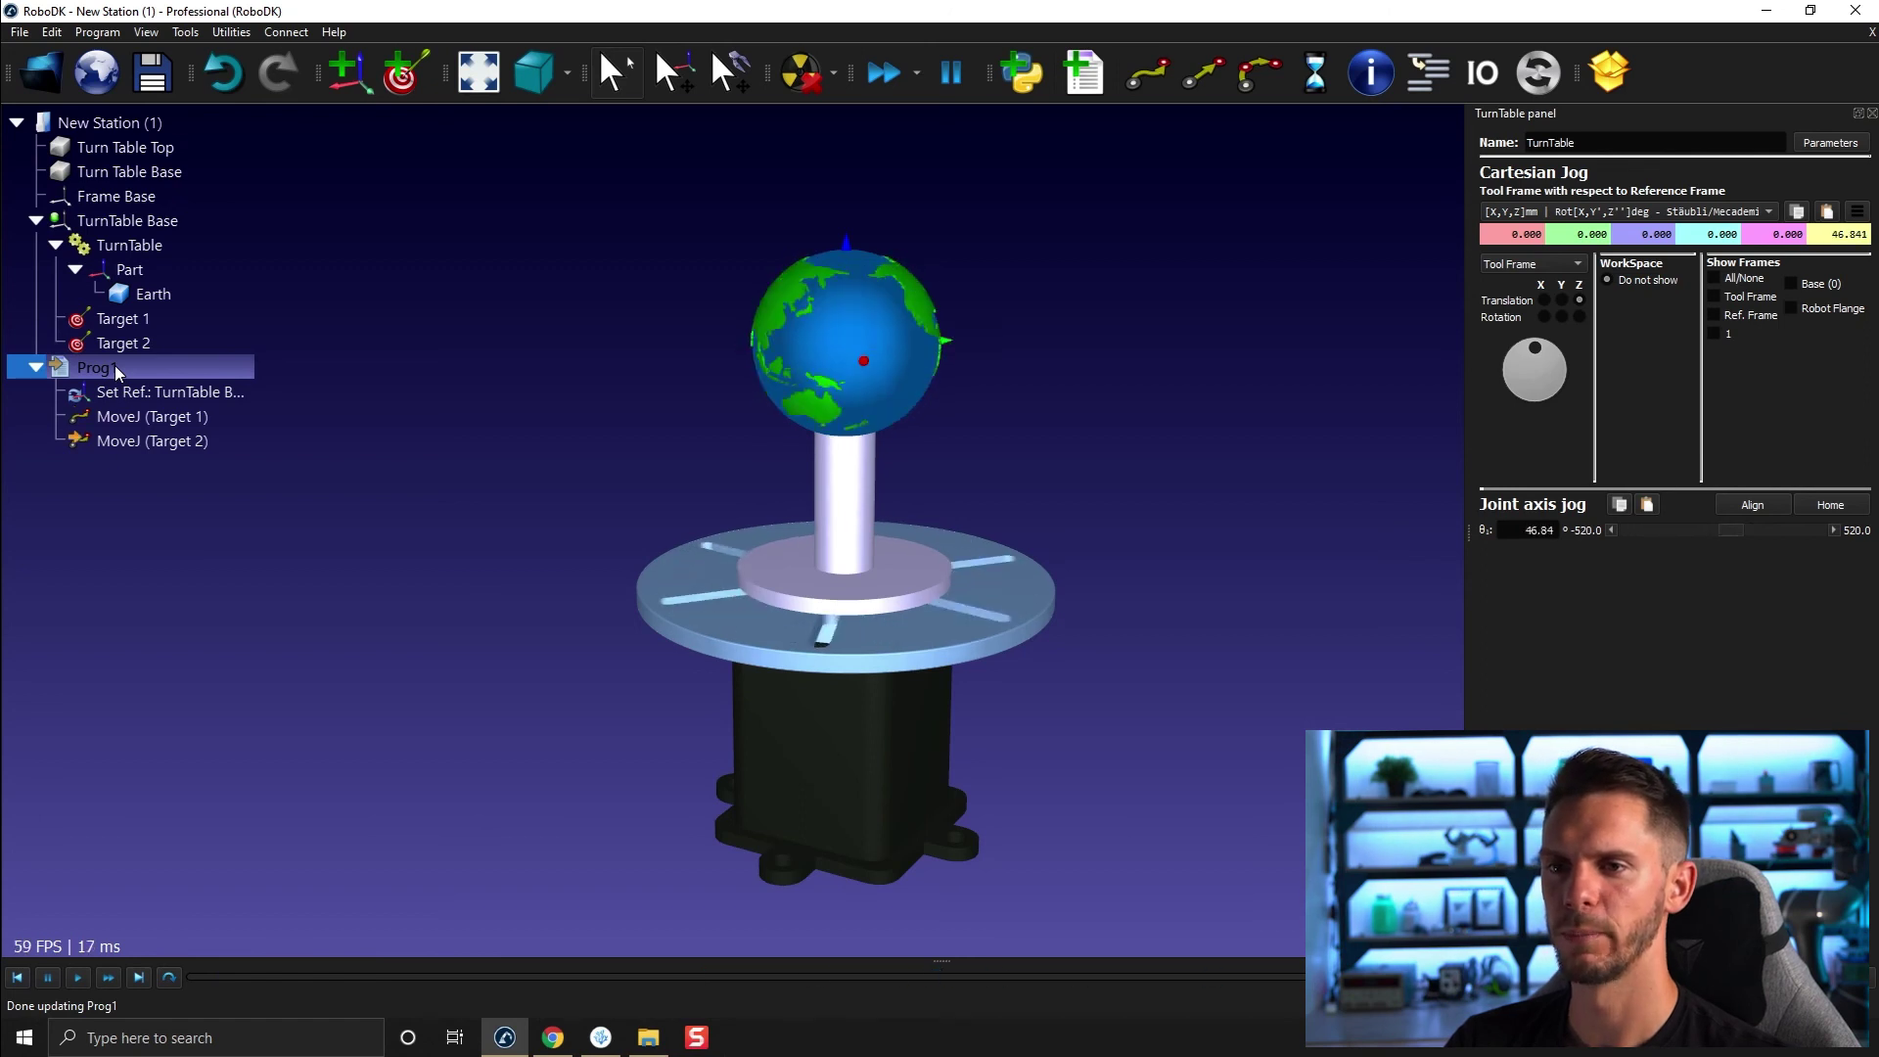
double_click(116, 370)
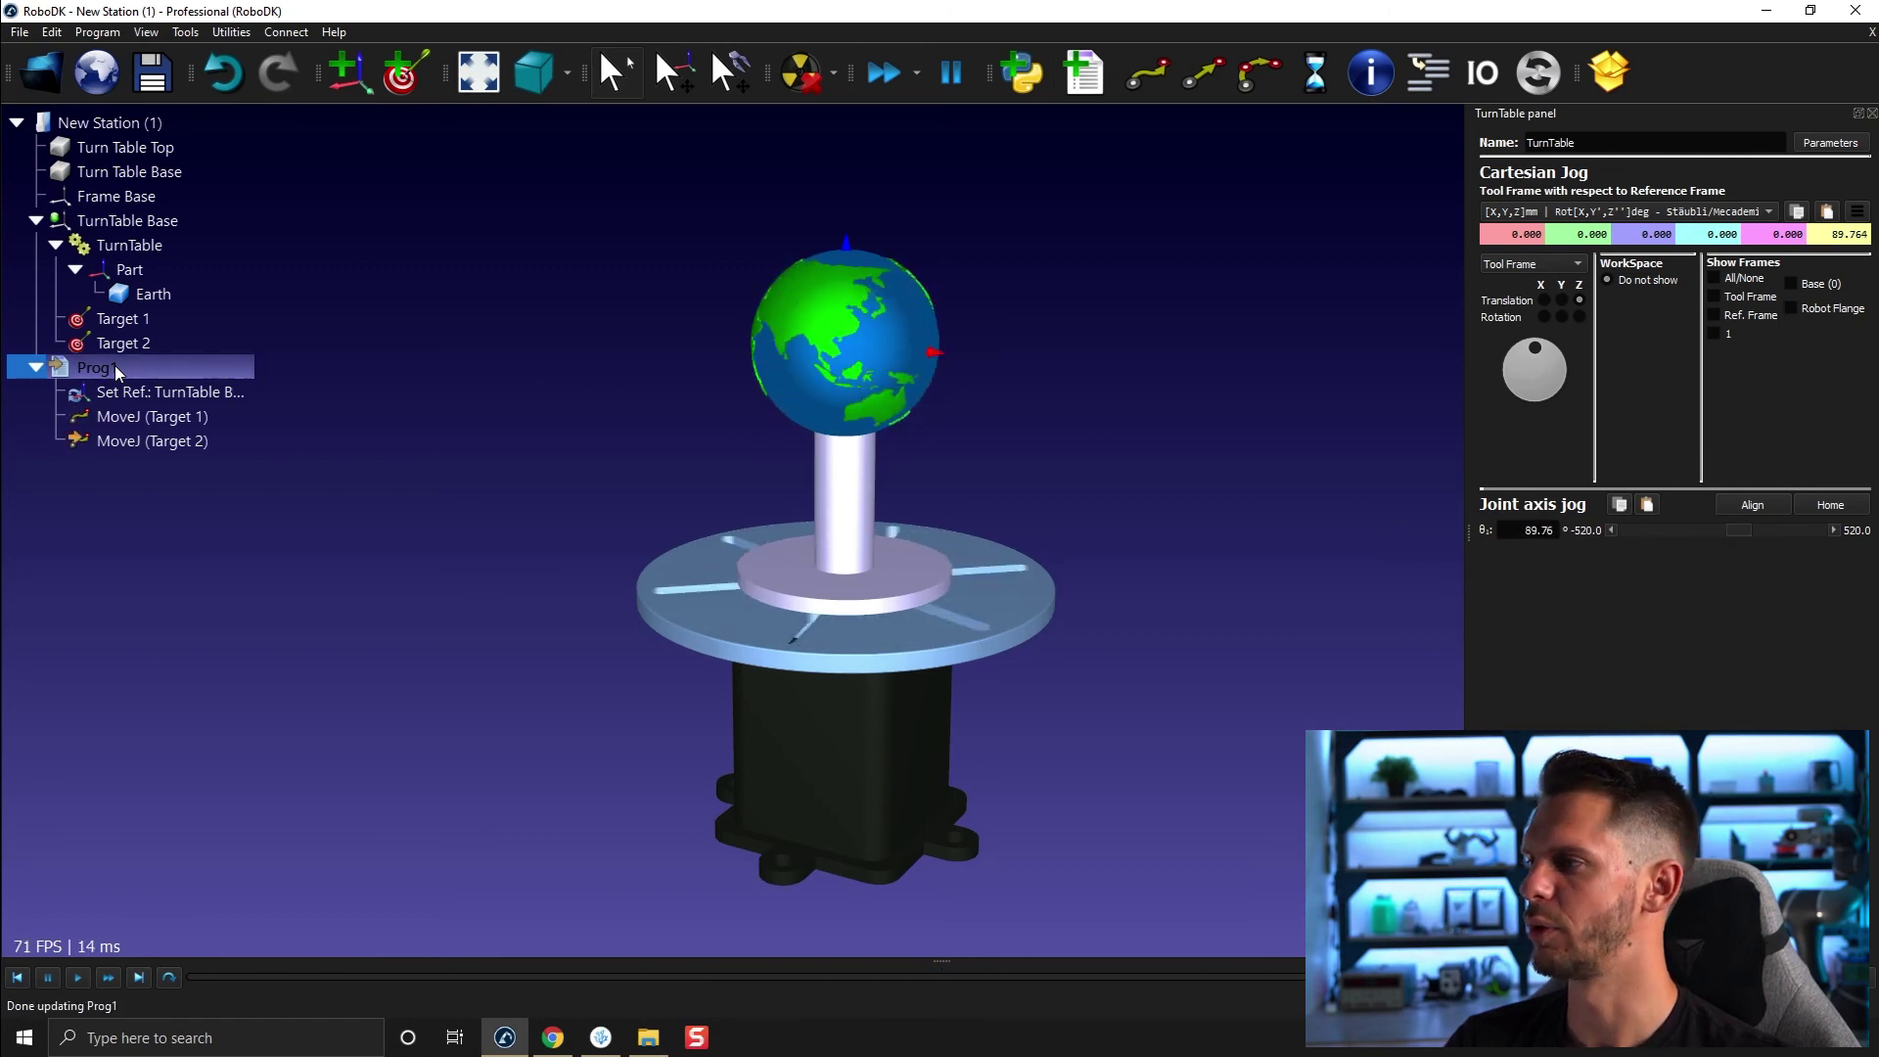
drag(1741, 537, 1811, 534)
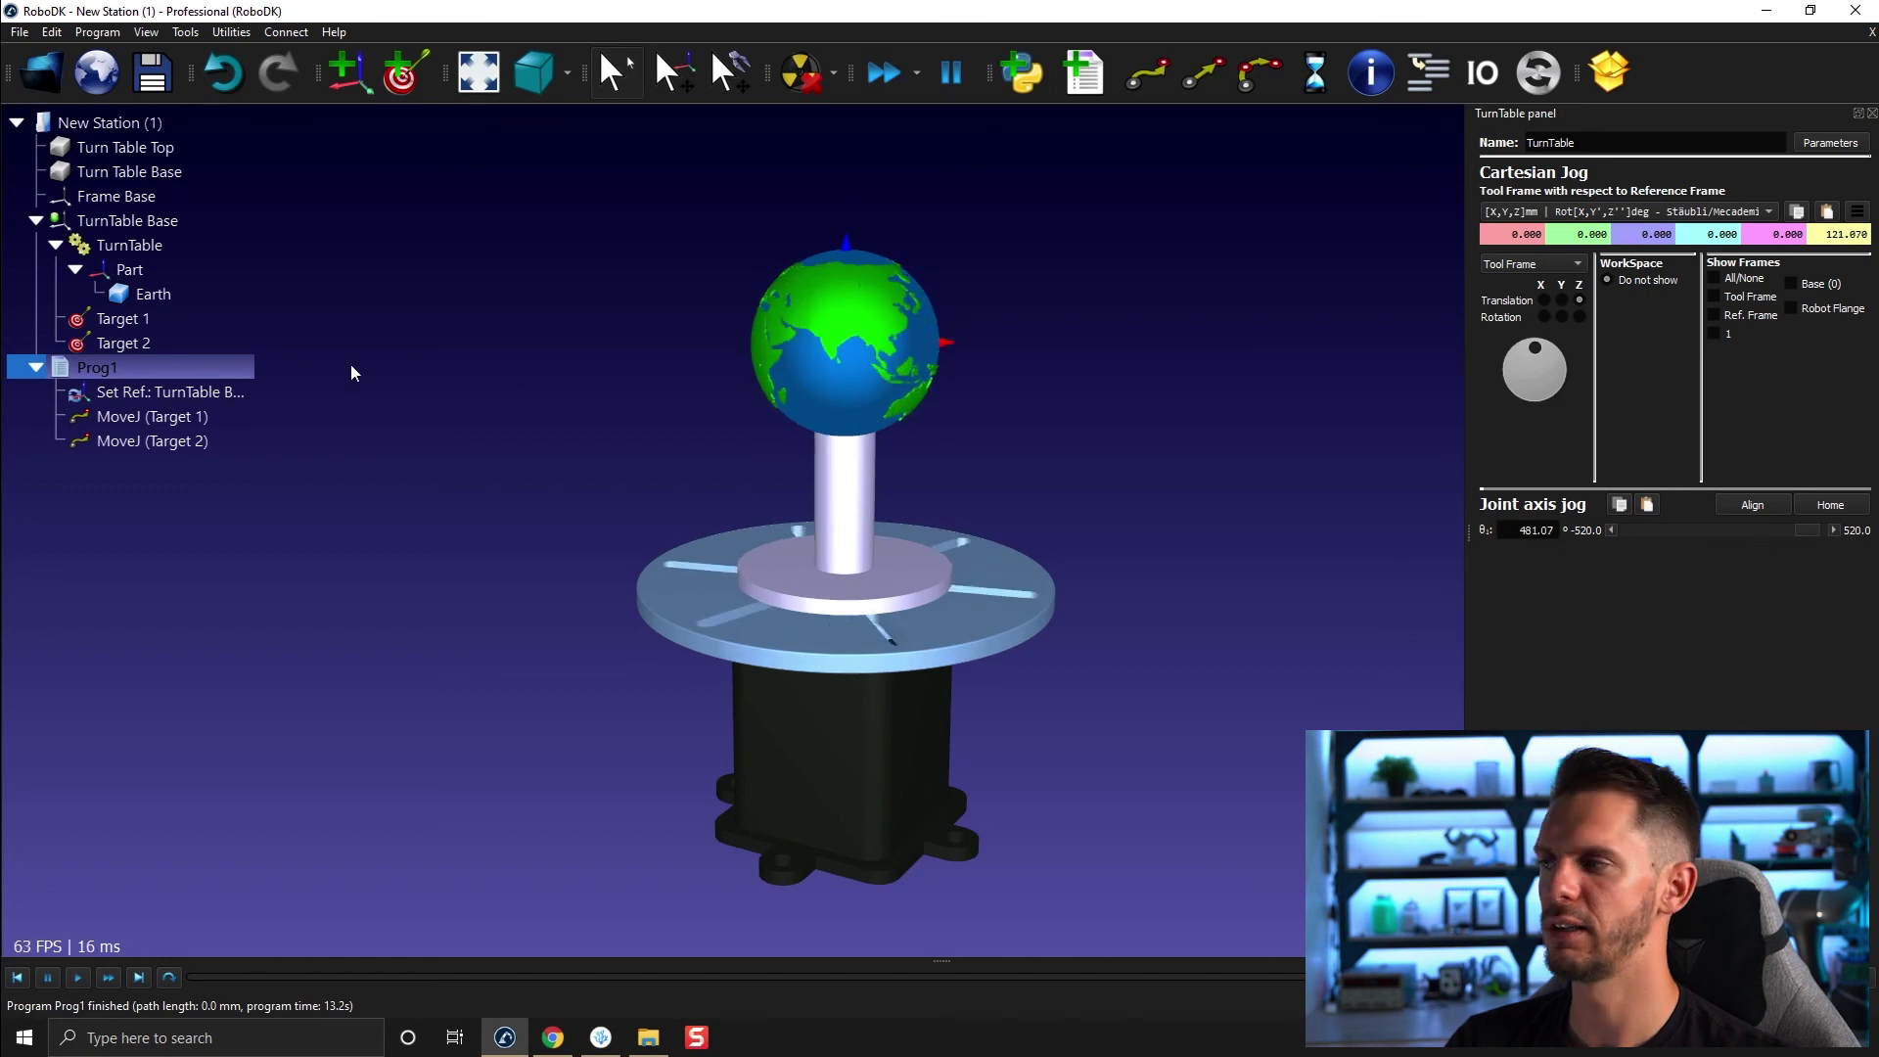
right_click(124, 343)
- Teach Target 2 the 481.07 degree joint position and run Prog1 with the wider spin
click(291, 408)
double_click(140, 372)
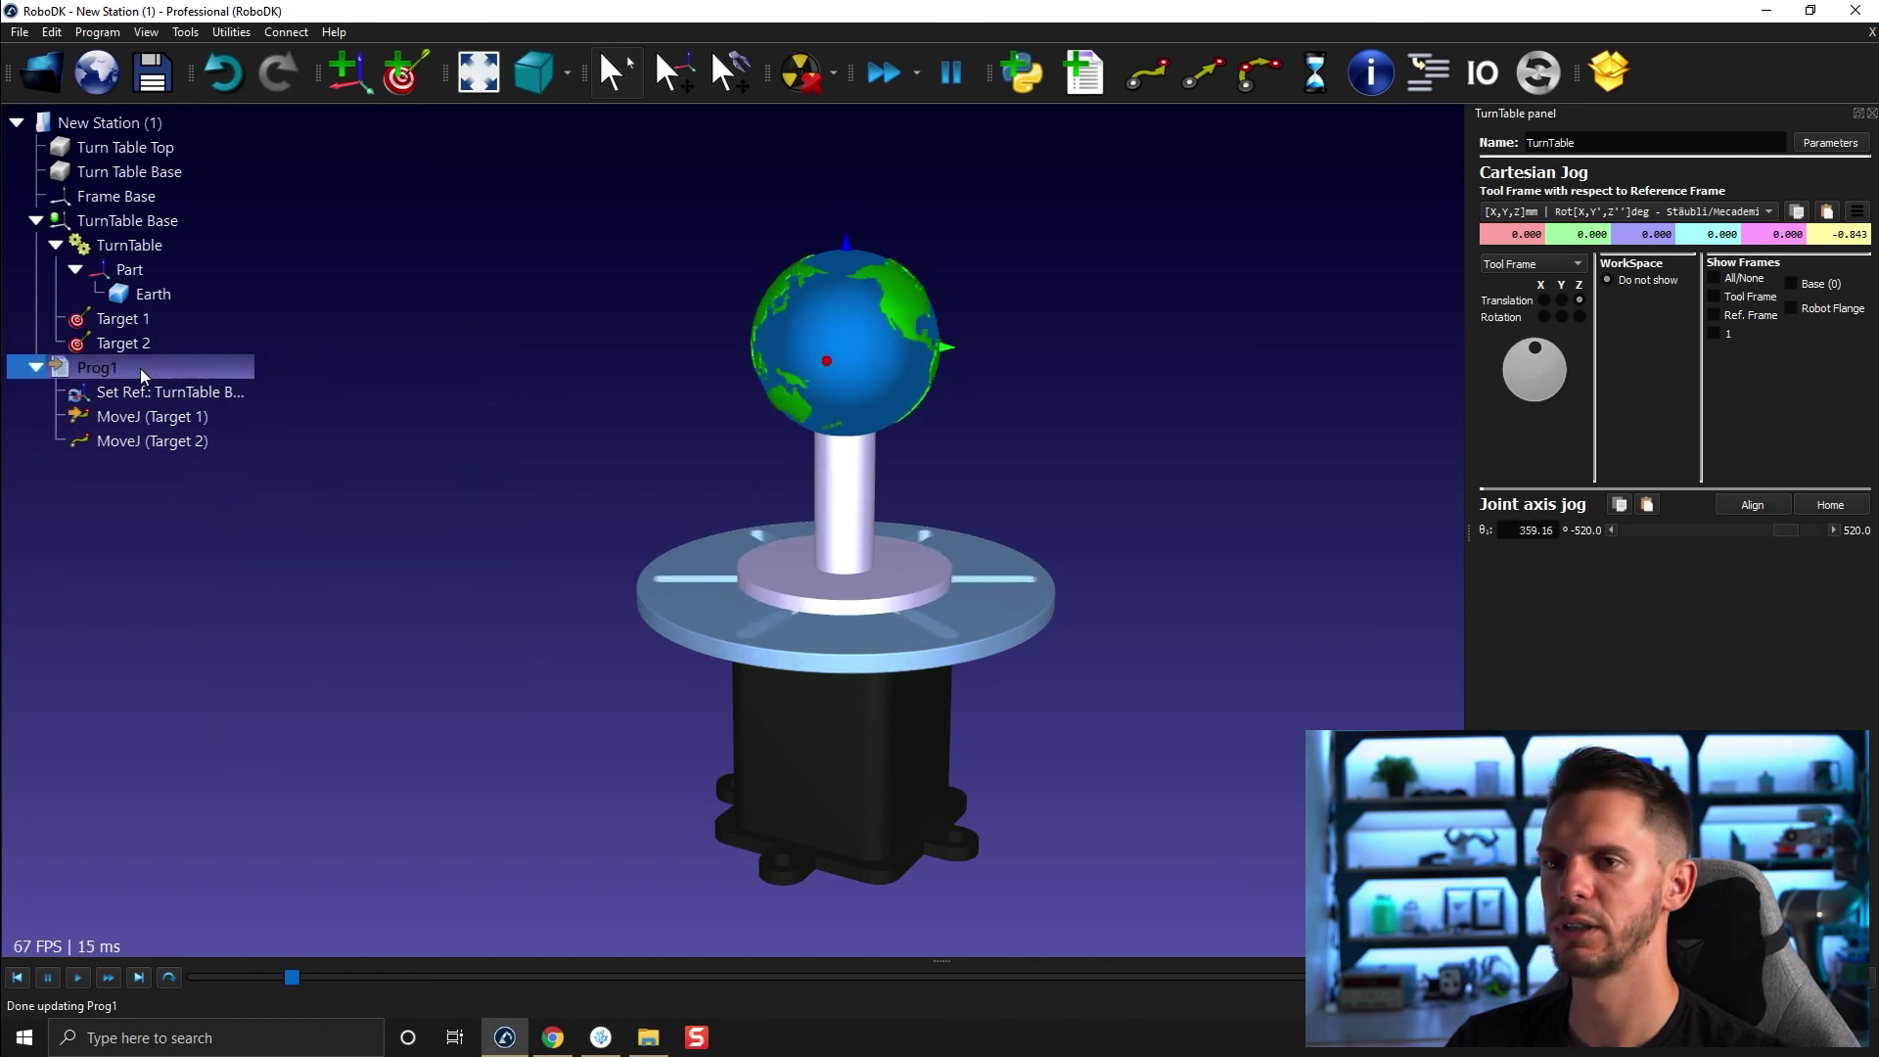